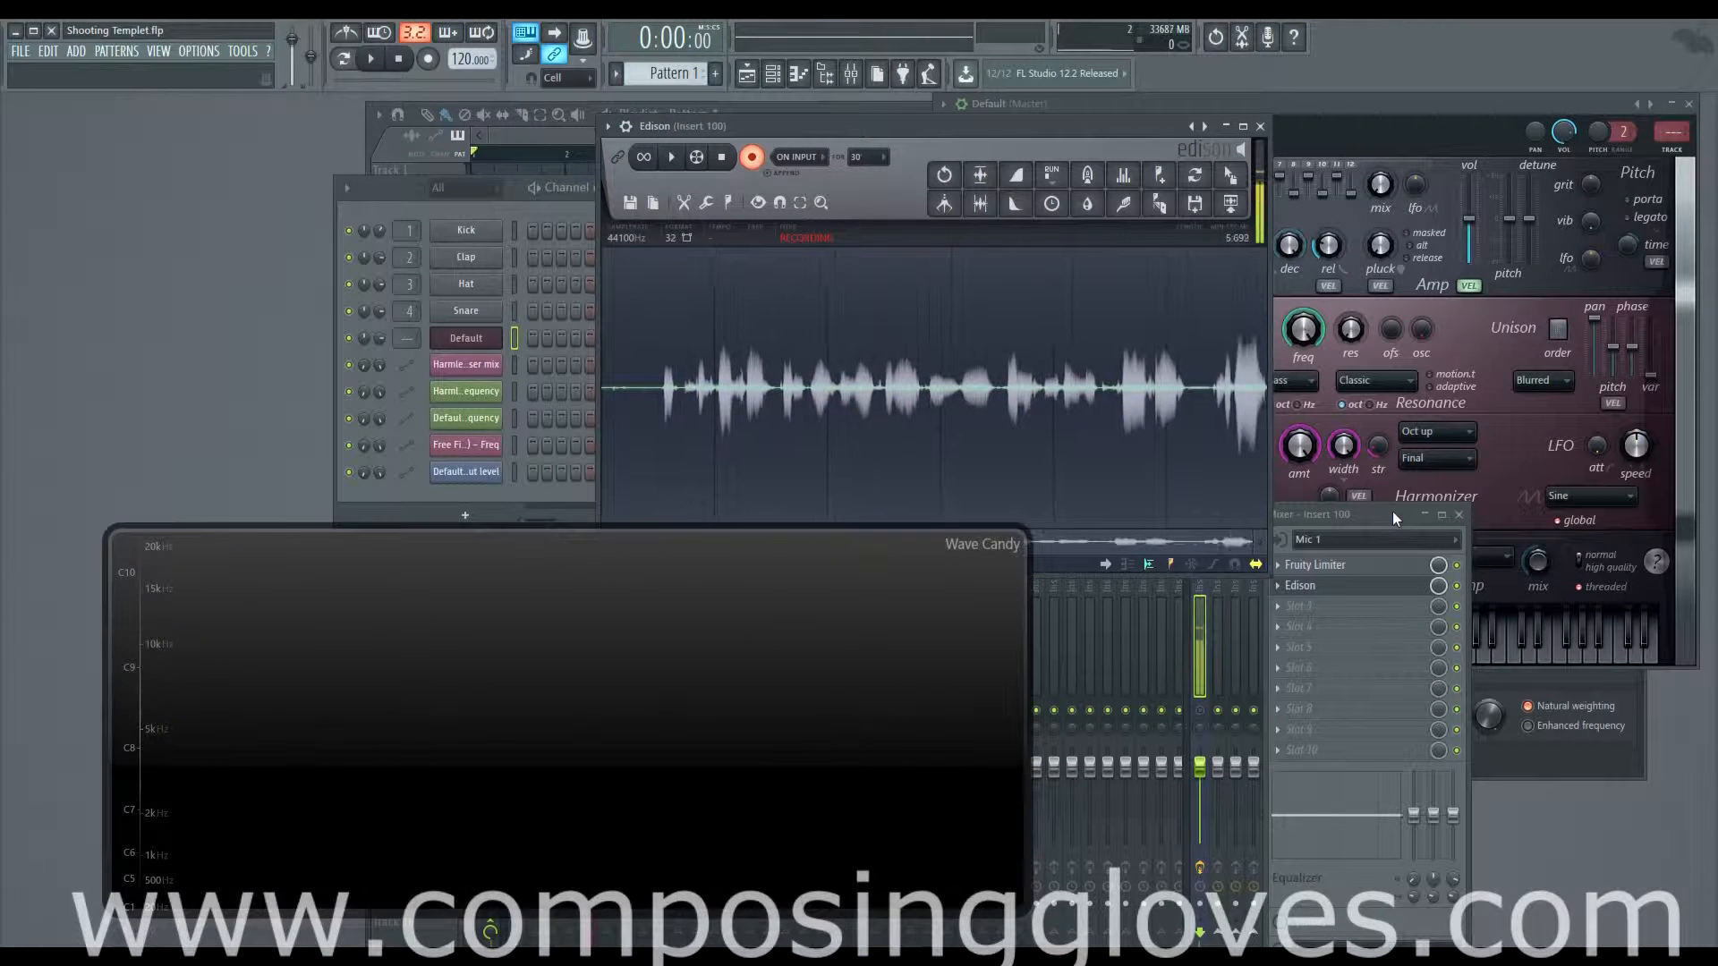
# Step: Bring the Default synth's window to the front and load its Default preset
pyautogui.click(1376, 104)
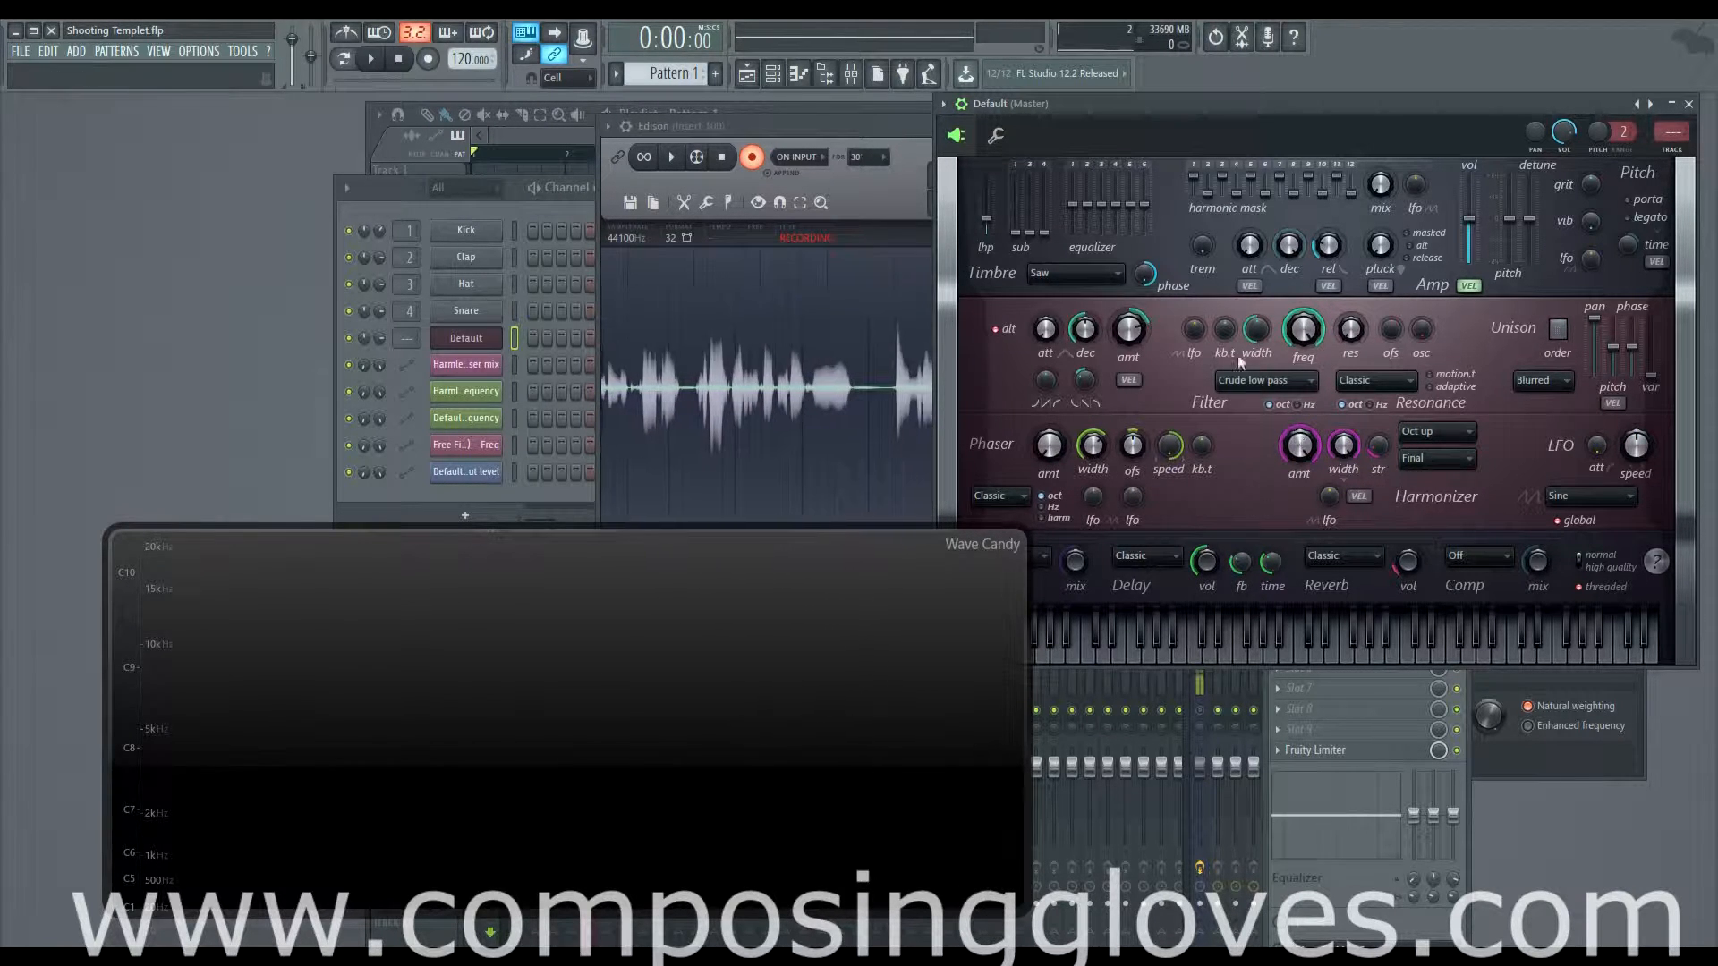
pyautogui.click(944, 104)
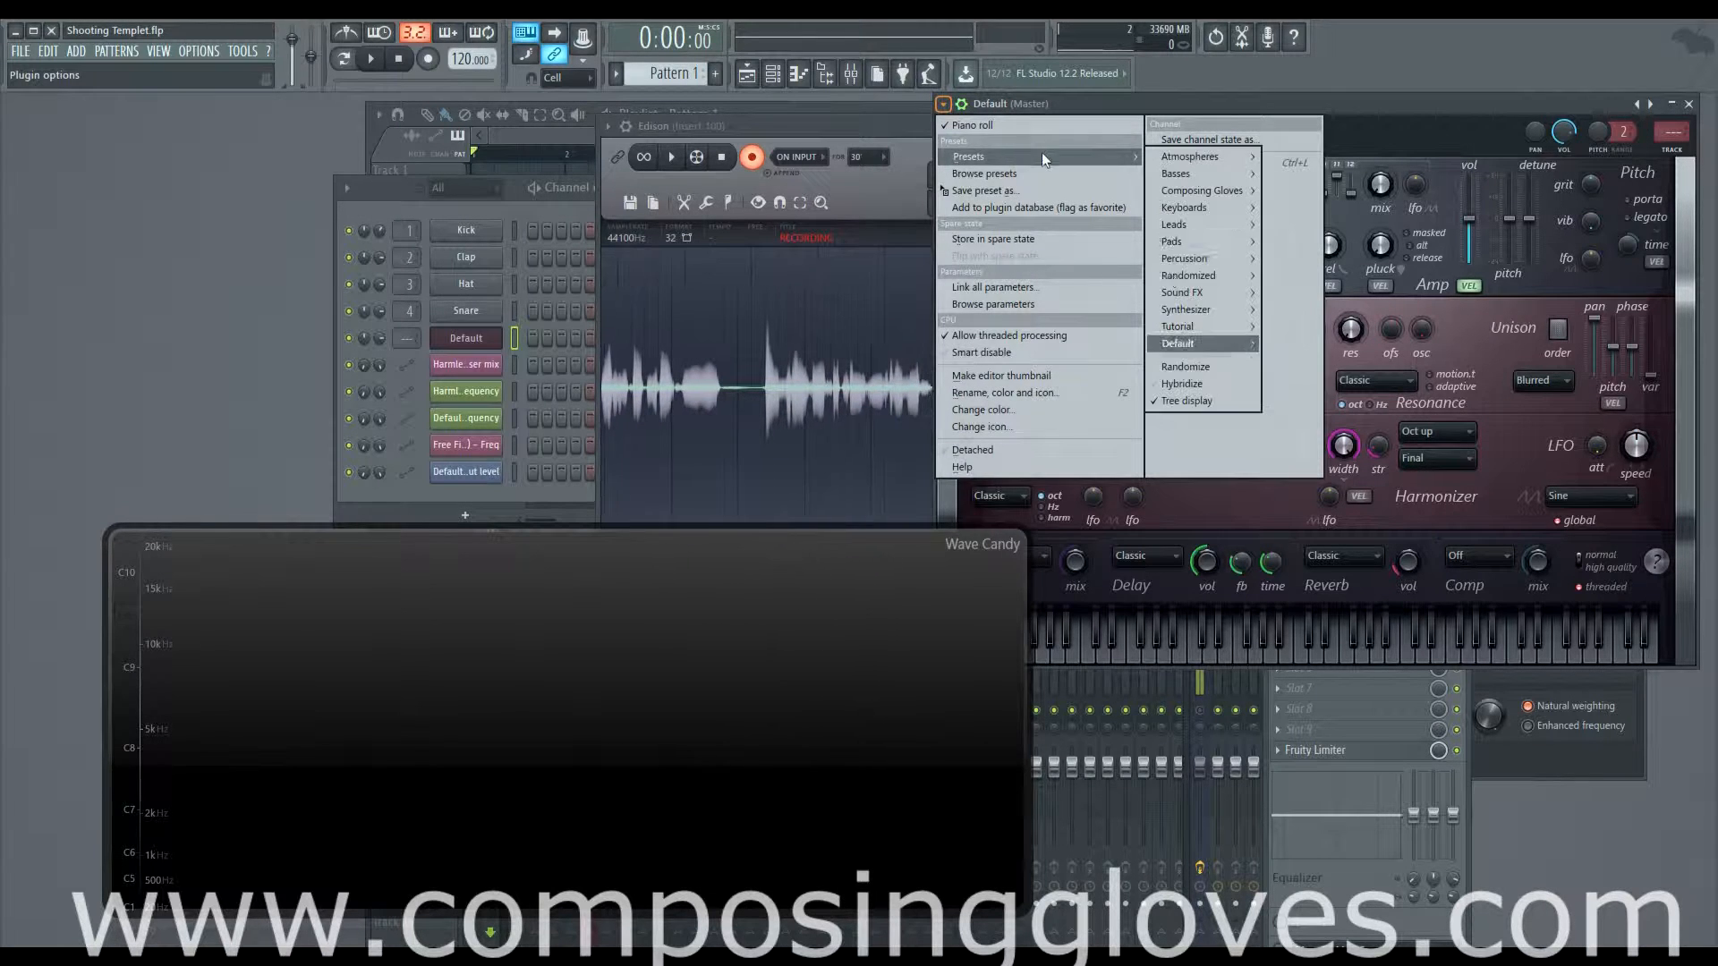
pyautogui.click(1200, 341)
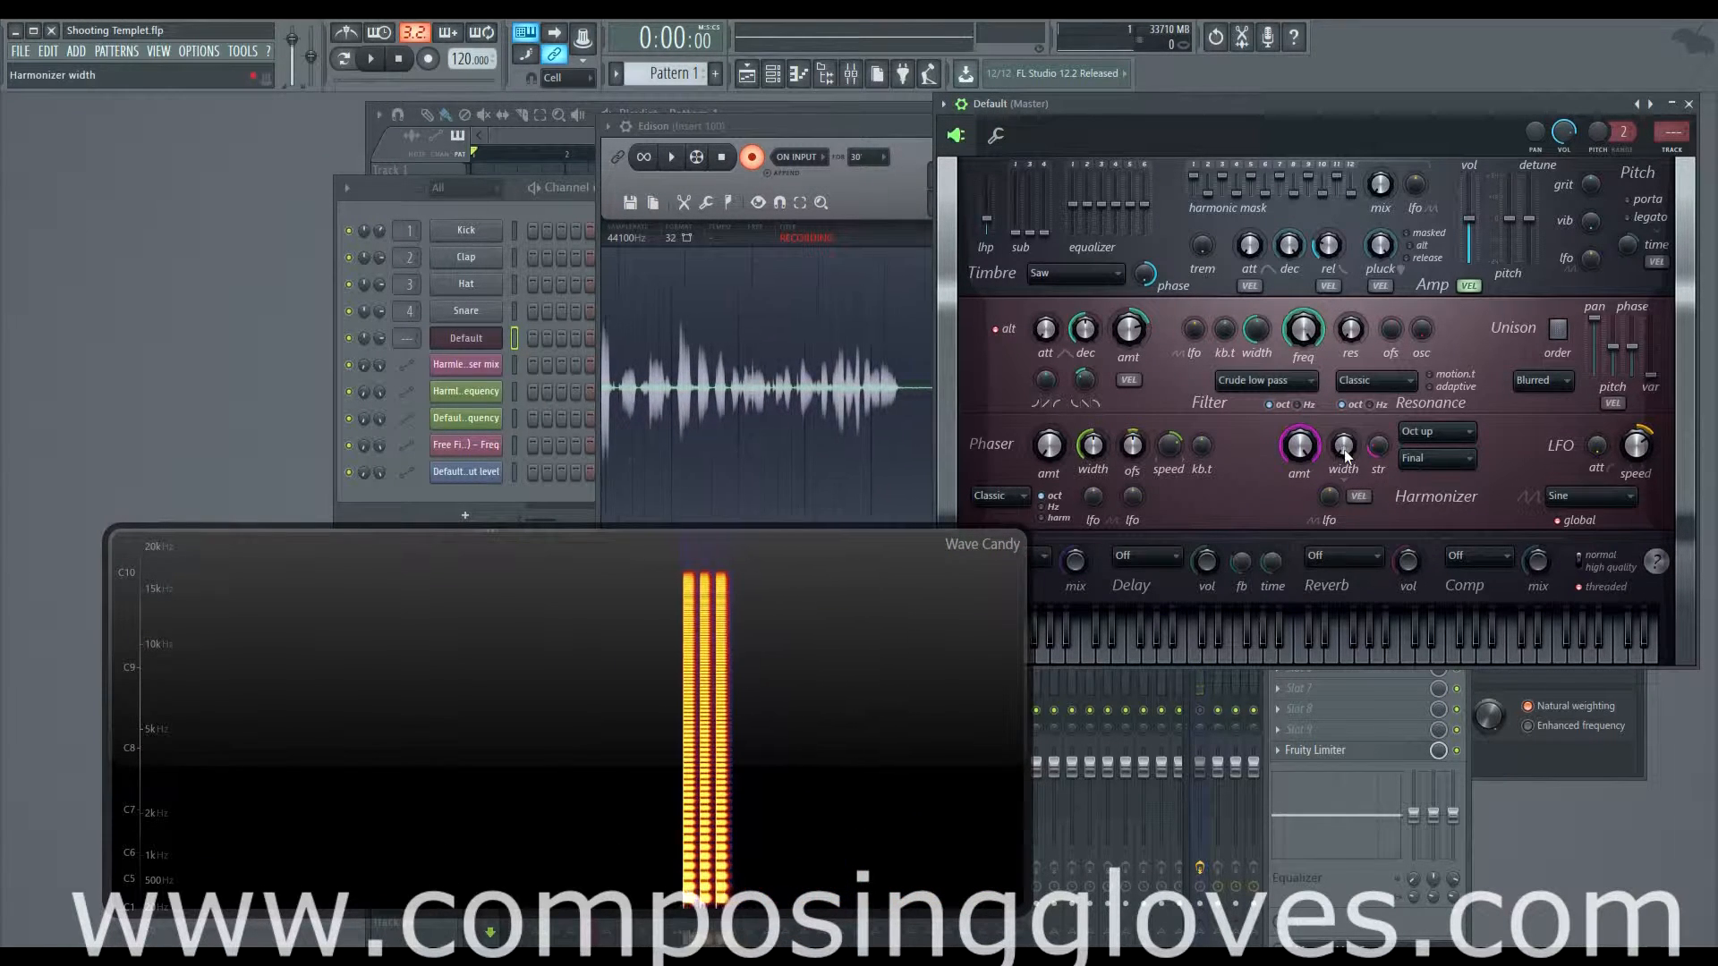
# Step: Raise the harmonizer width, turn the harmonizer strength fully down, and audition the sound with repeated notes
pyautogui.moveTo(1345, 455); pyautogui.dragTo(1344, 358)
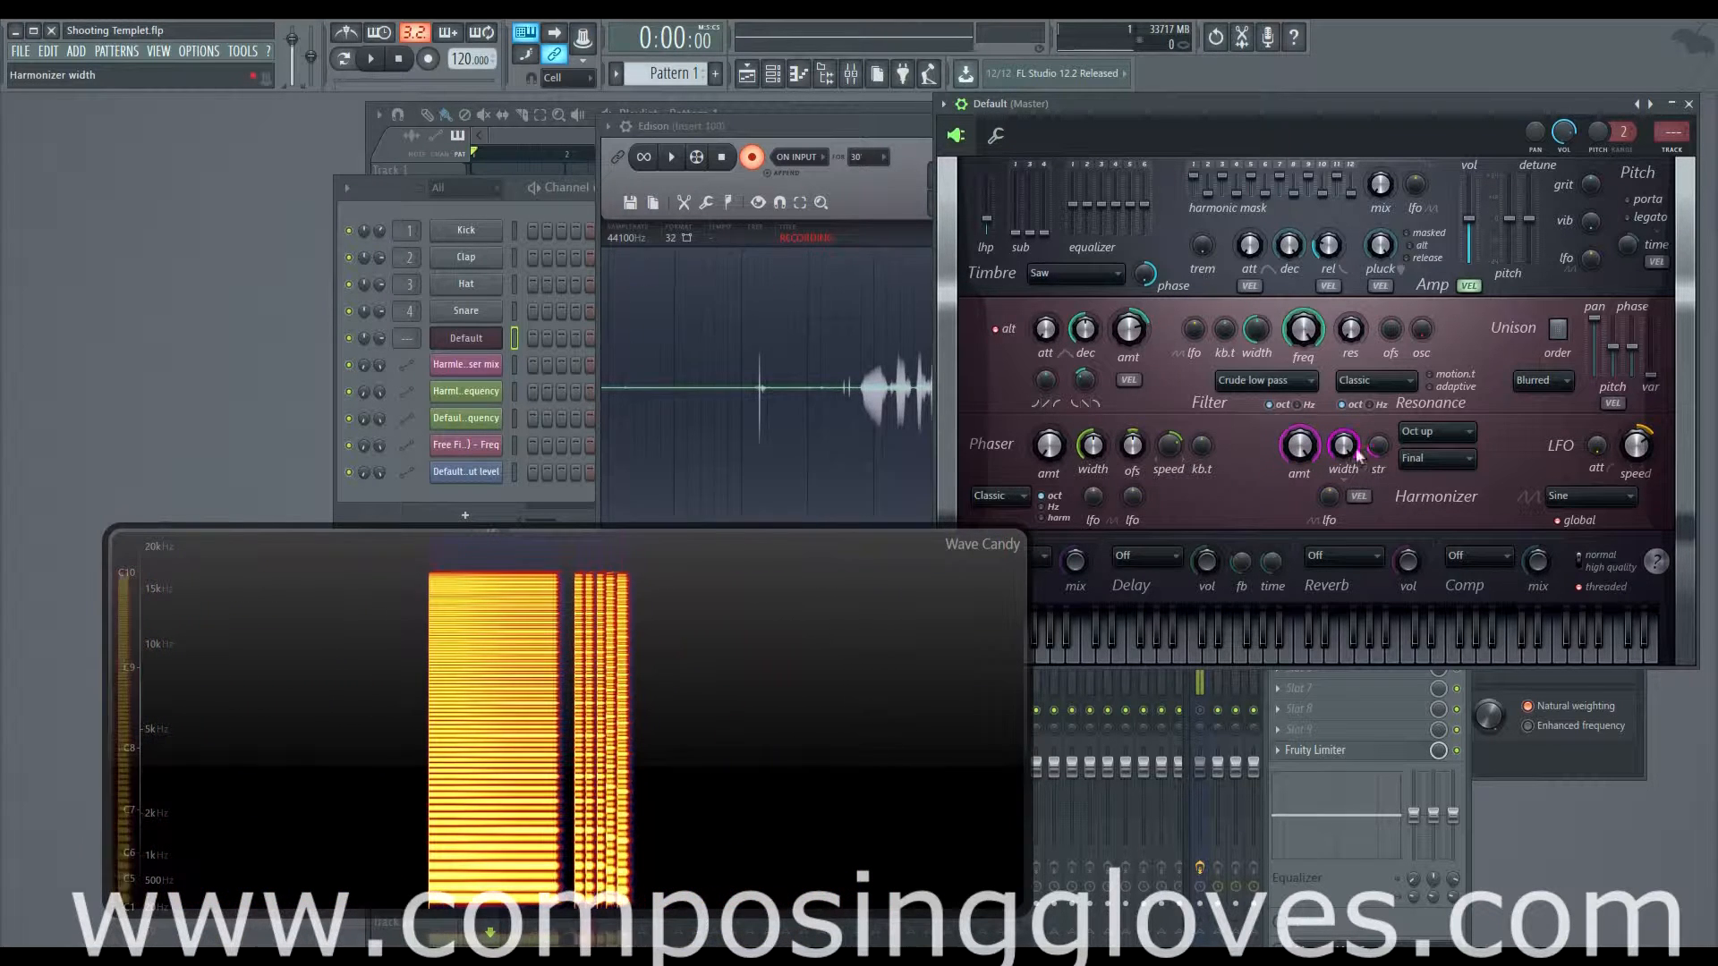
pyautogui.moveTo(1380, 449); pyautogui.dragTo(1380, 478)
pyautogui.press('b')
pyautogui.press('b')
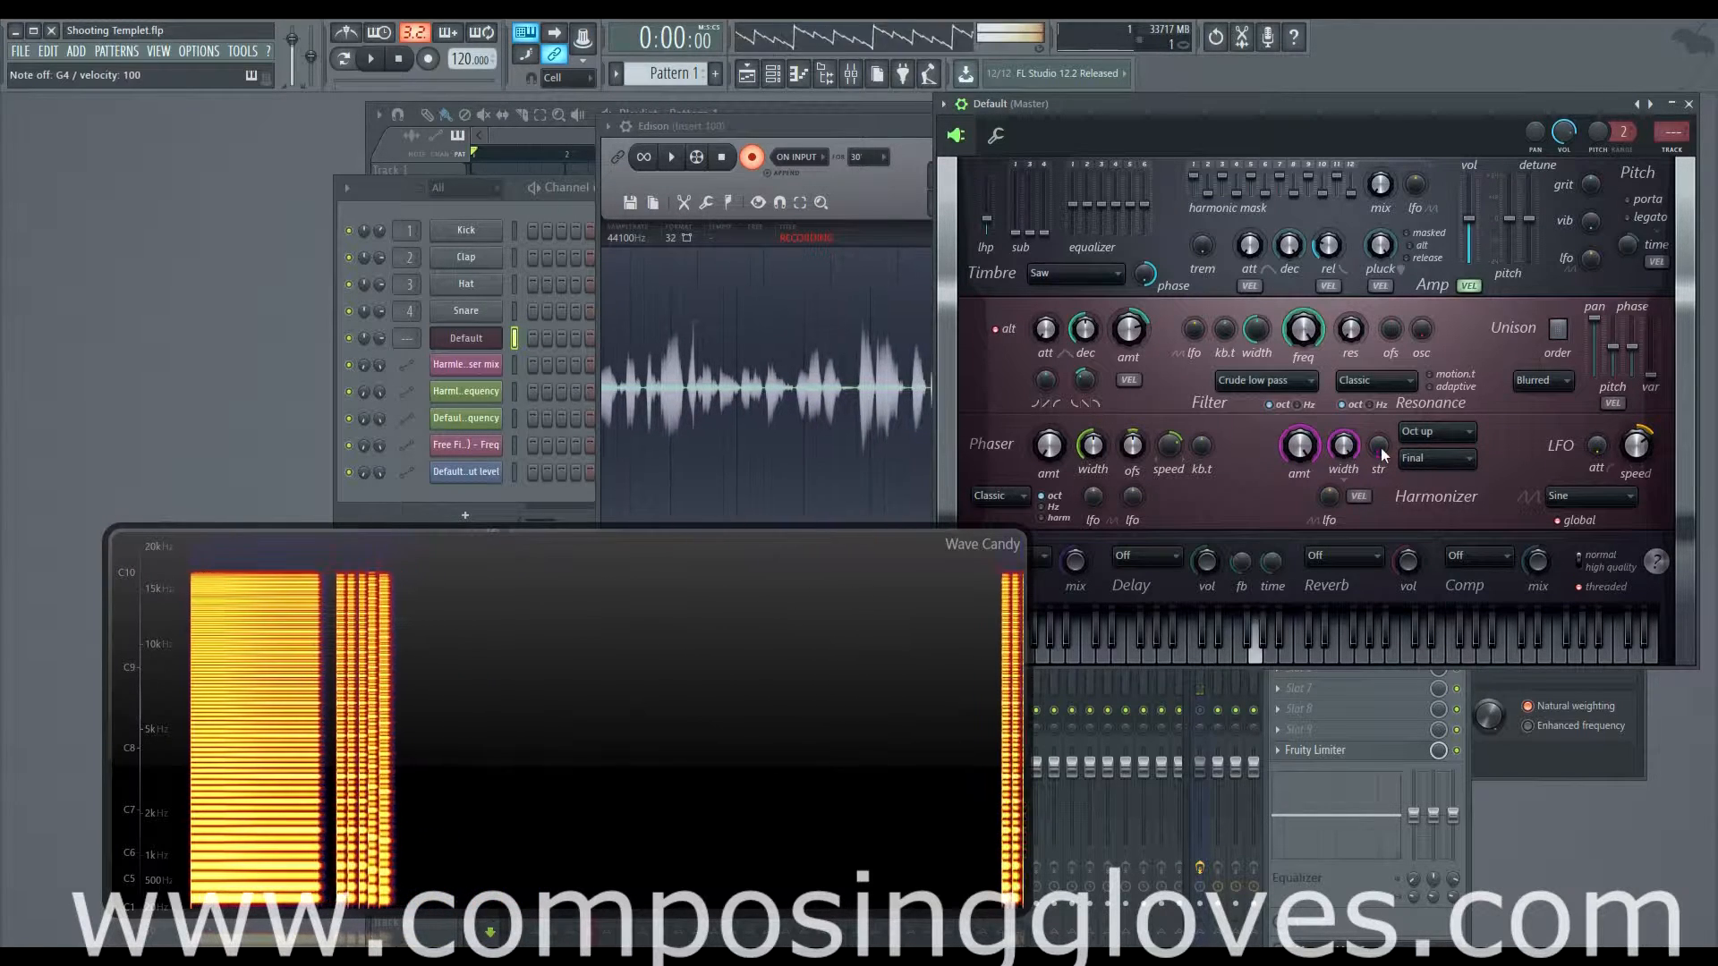
pyautogui.press('b')
pyautogui.press('b')
pyautogui.press('b')
pyautogui.press('b')
pyautogui.press('b')
# Step: Raise the harmonizer strength, audition it with repeated notes, and lower the strength slightly
pyautogui.moveTo(1380, 450); pyautogui.dragTo(1381, 375)
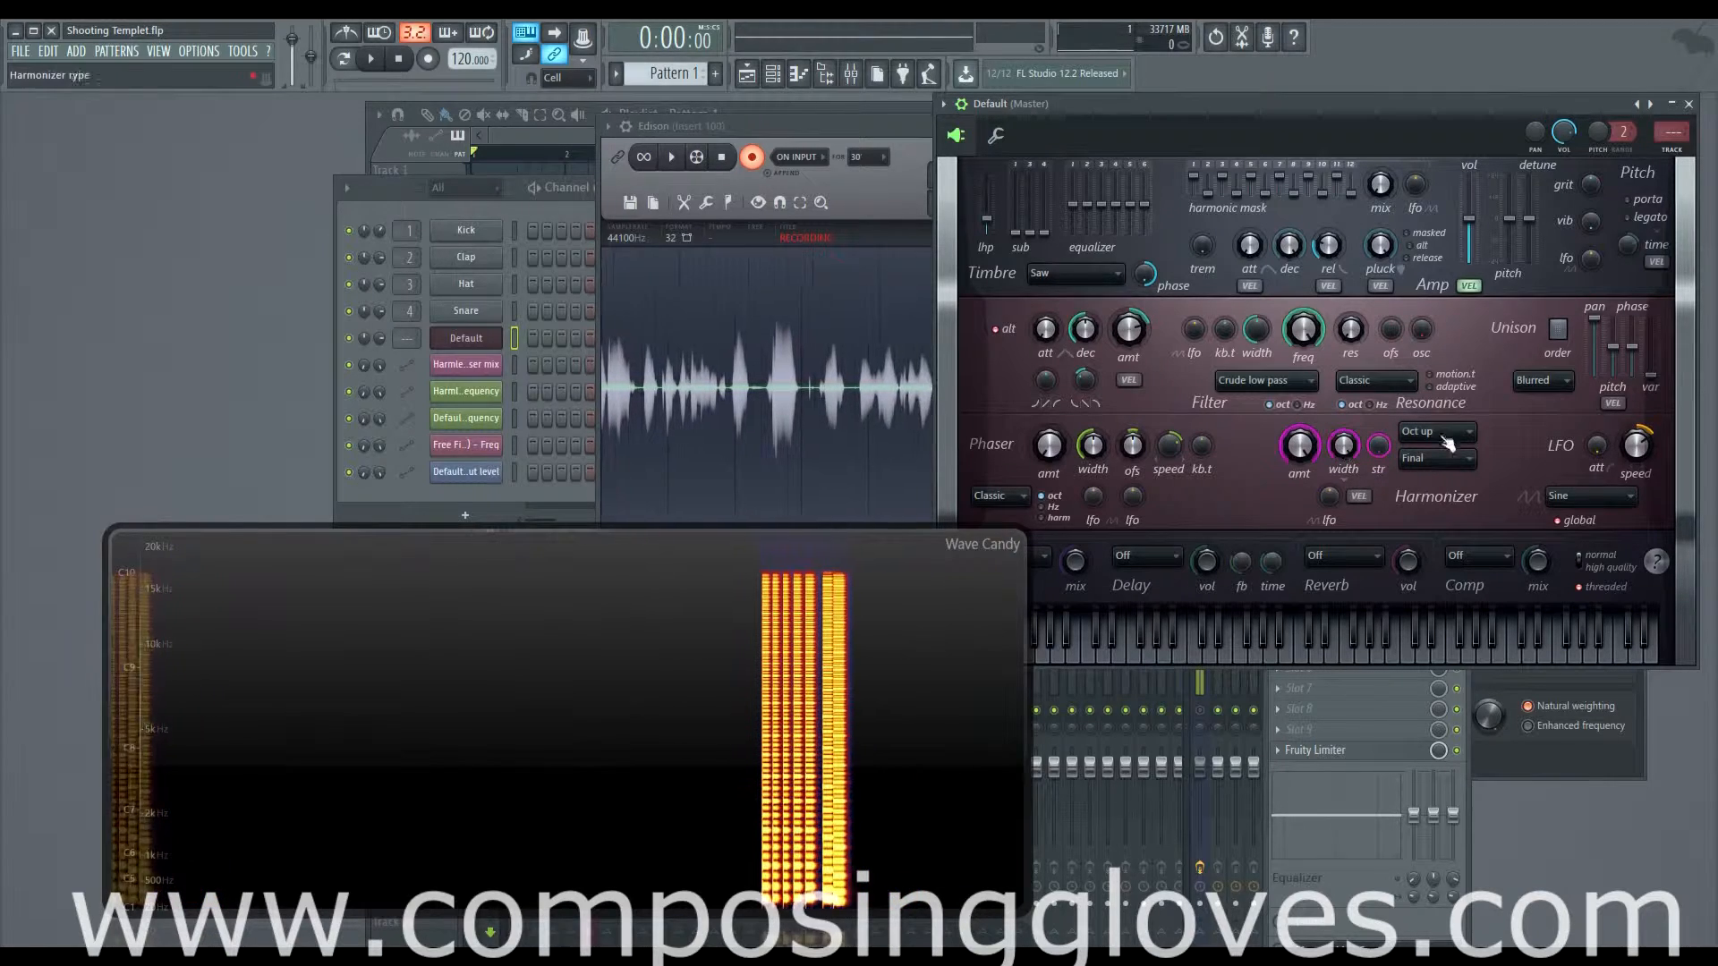
pyautogui.press('b')
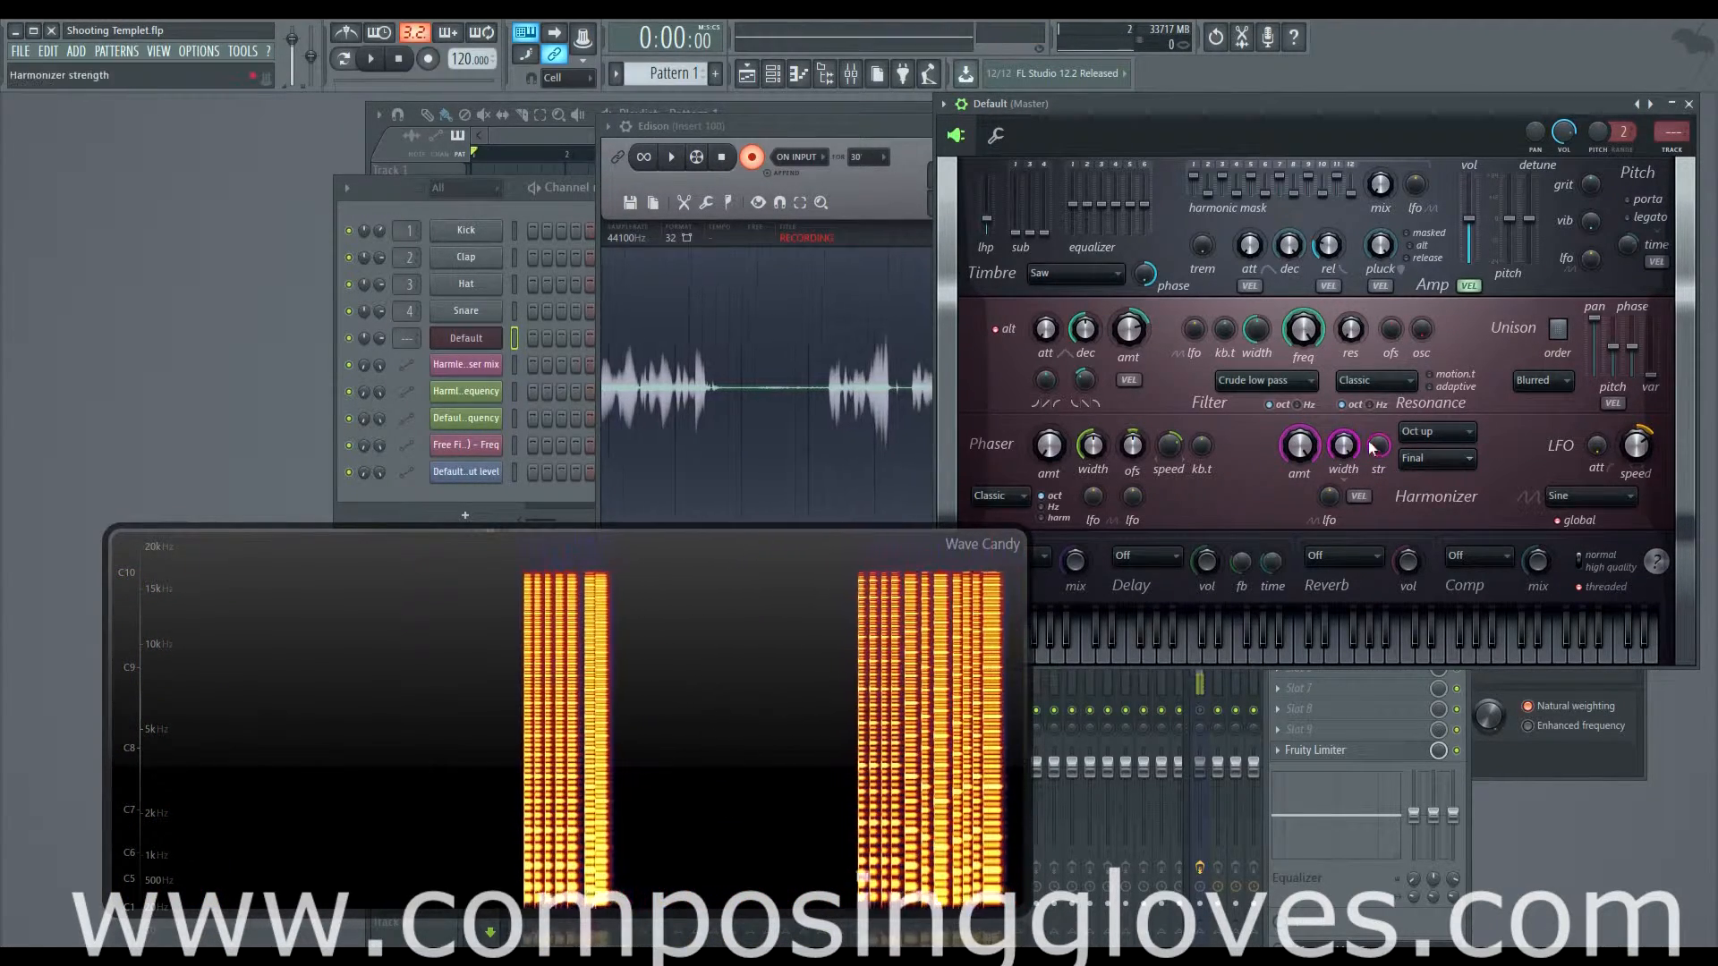
pyautogui.press('b')
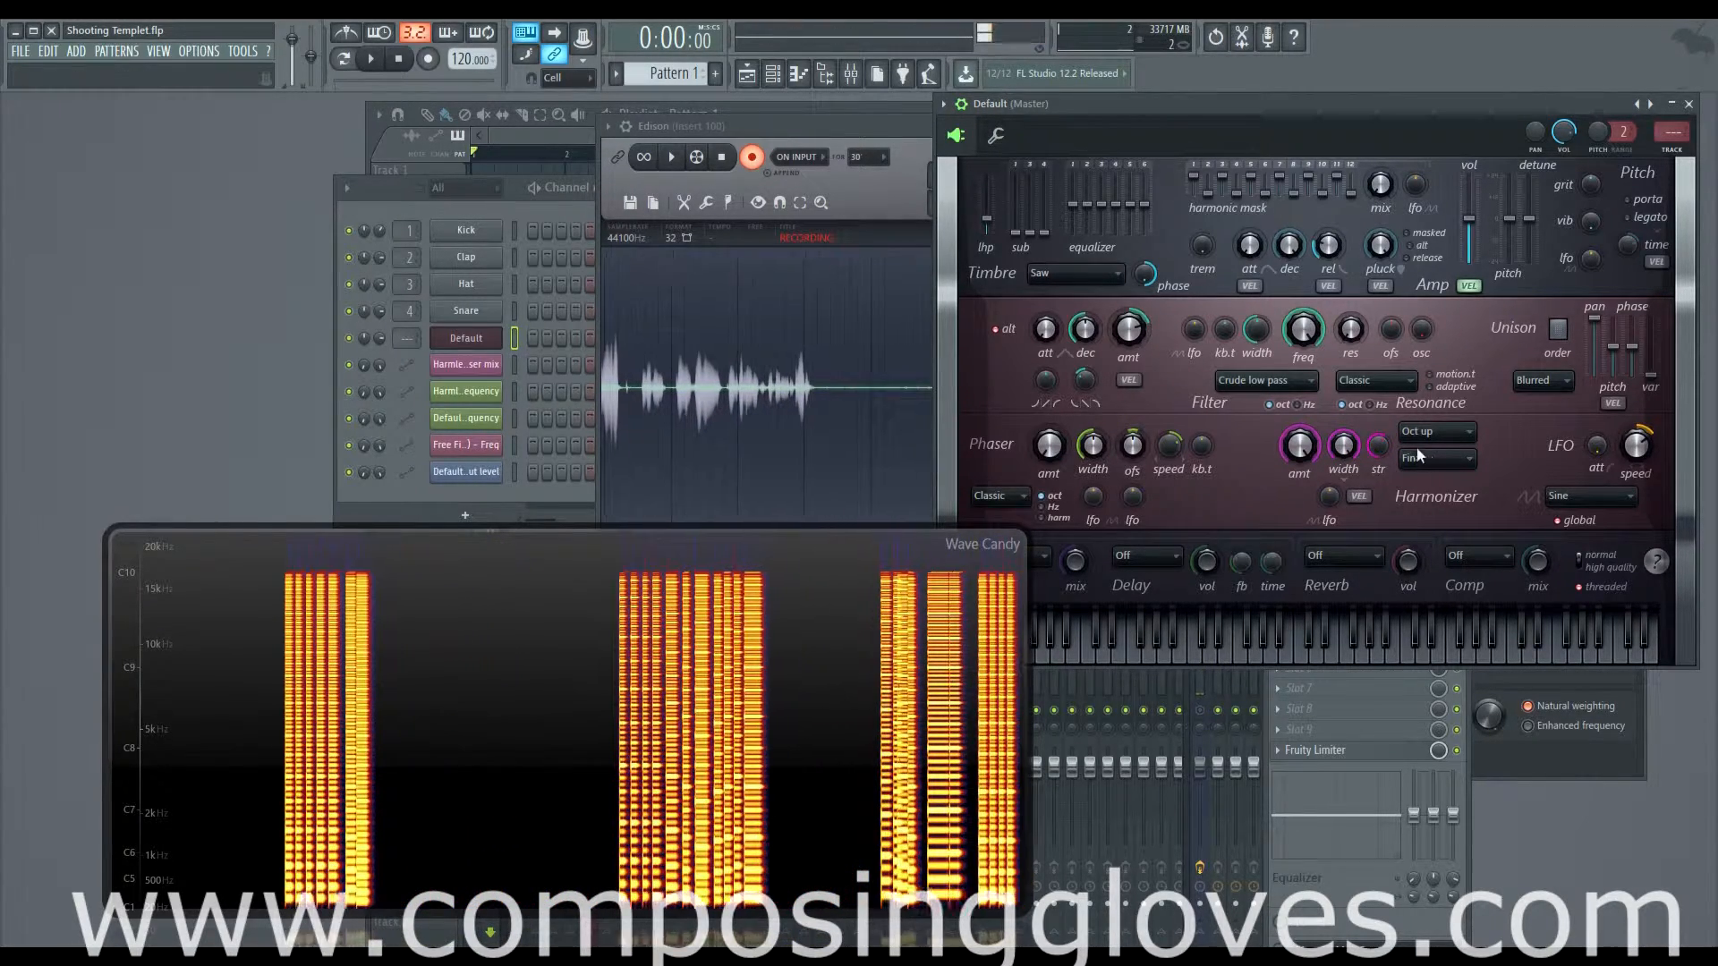
pyautogui.moveTo(1376, 442); pyautogui.dragTo(1372, 461)
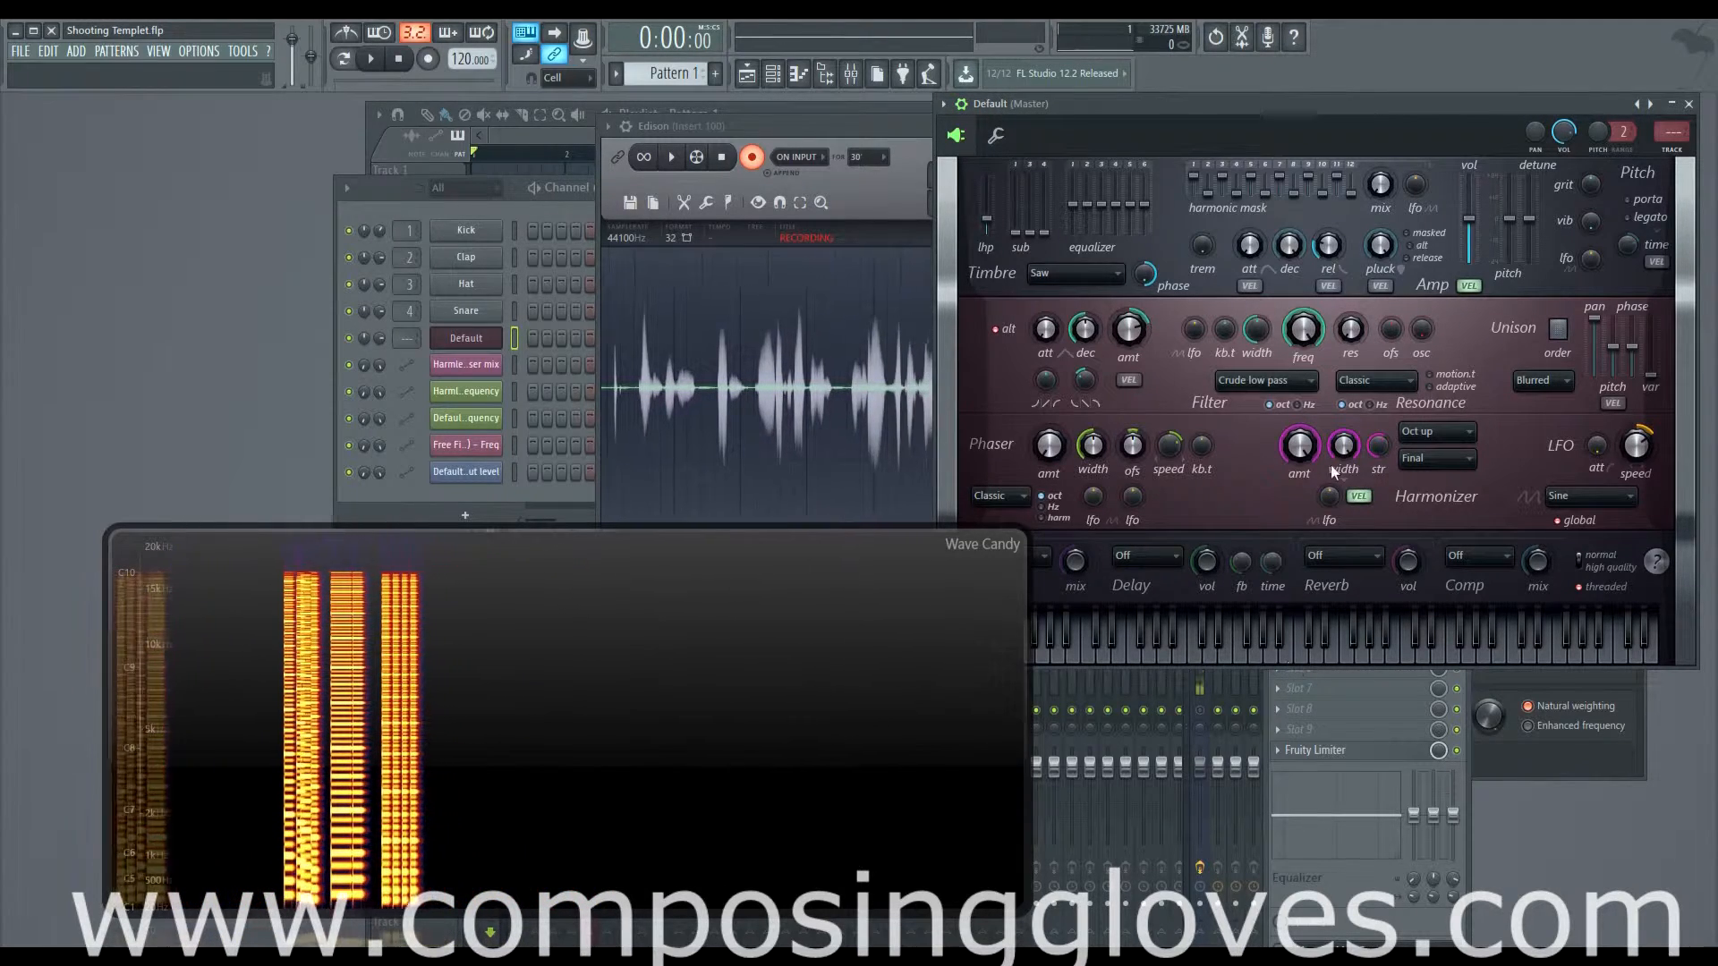
# Step: Play the same note at high and low velocity, and fine-tune the harmonizer strength downward
pyautogui.click(1286, 657)
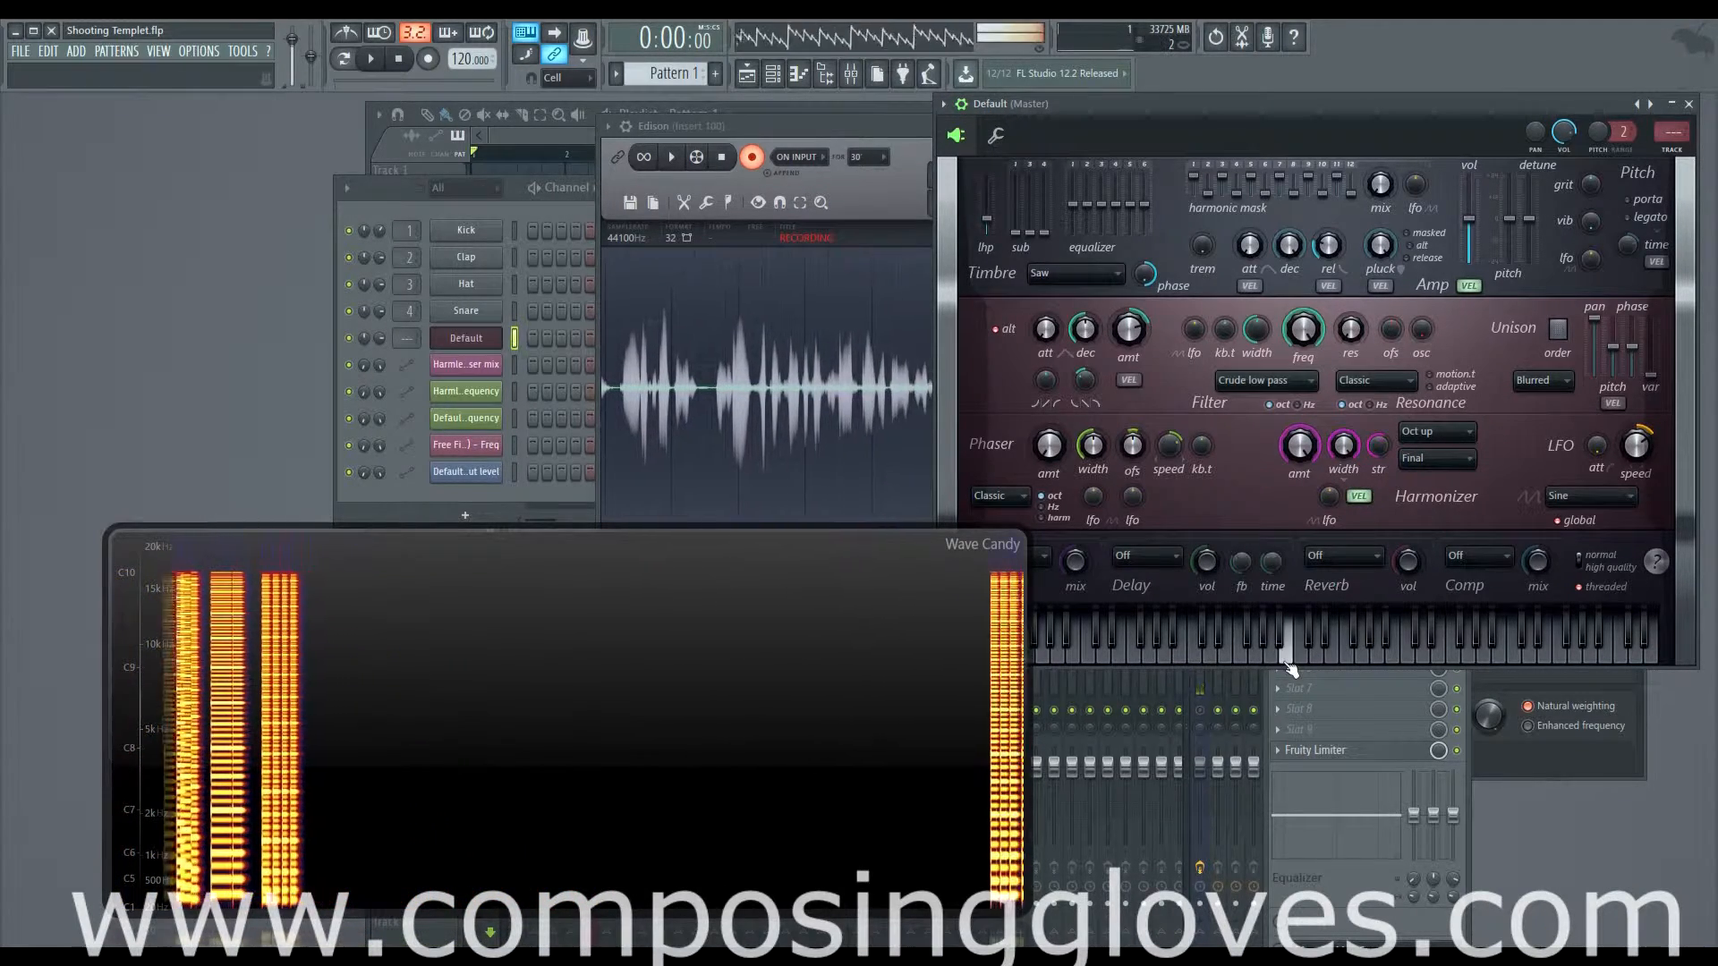
pyautogui.click(1287, 631)
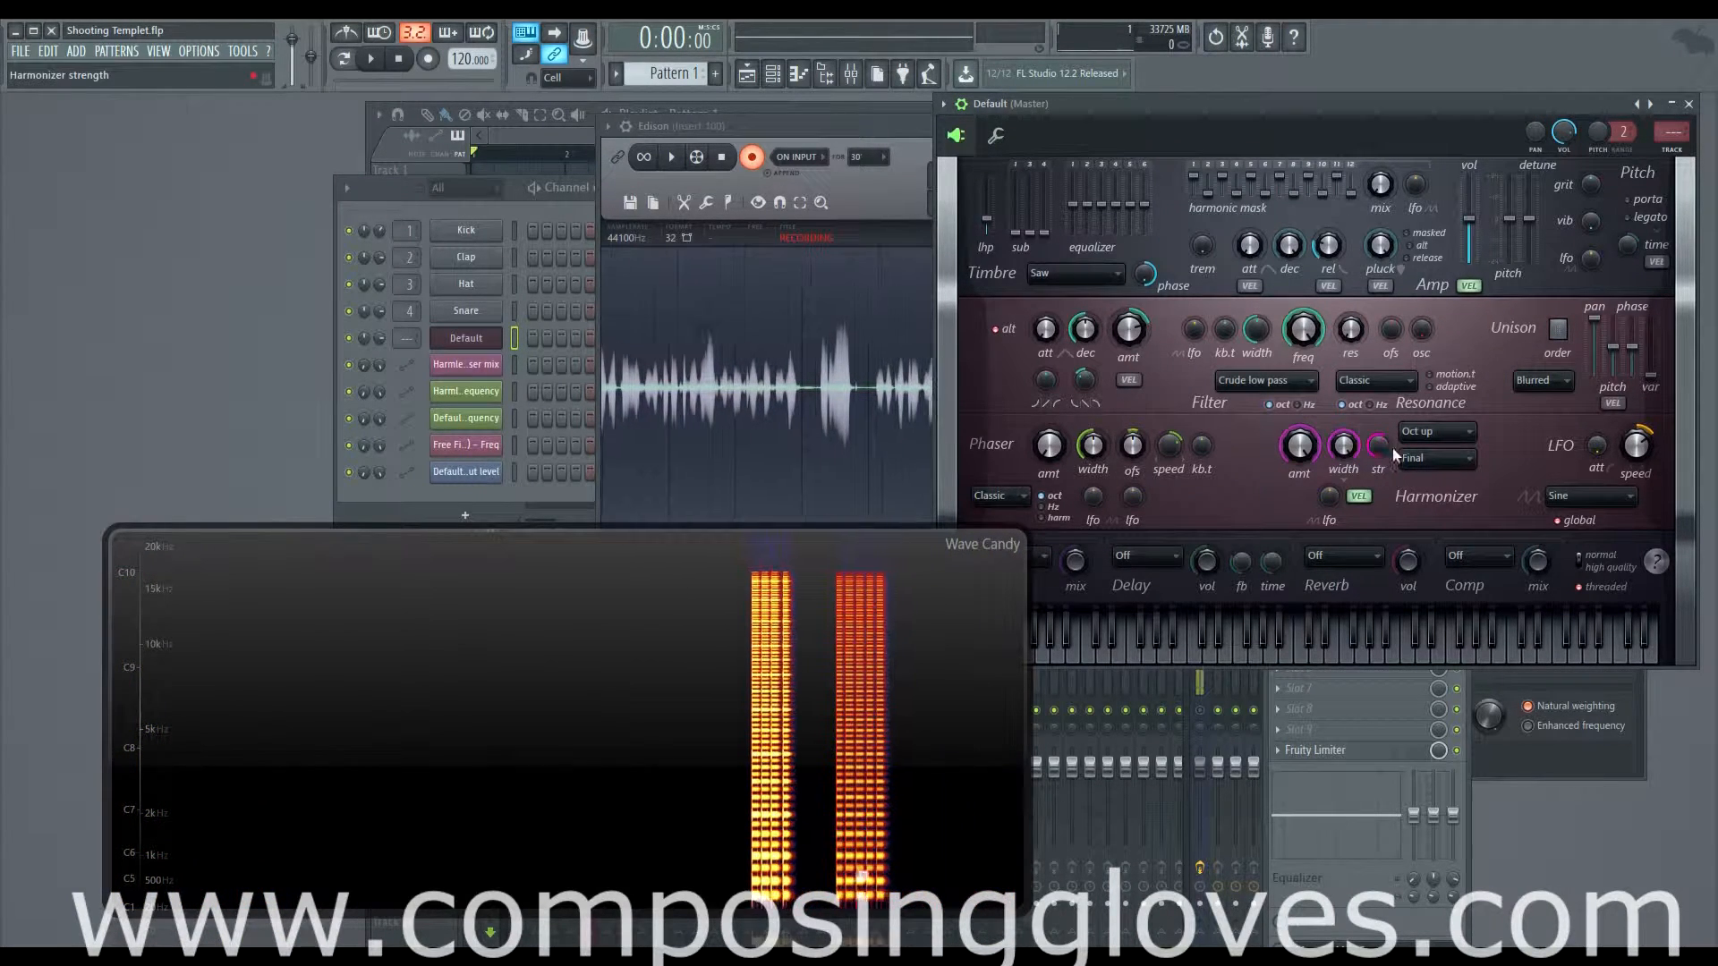
pyautogui.moveTo(1380, 446); pyautogui.dragTo(1379, 457)
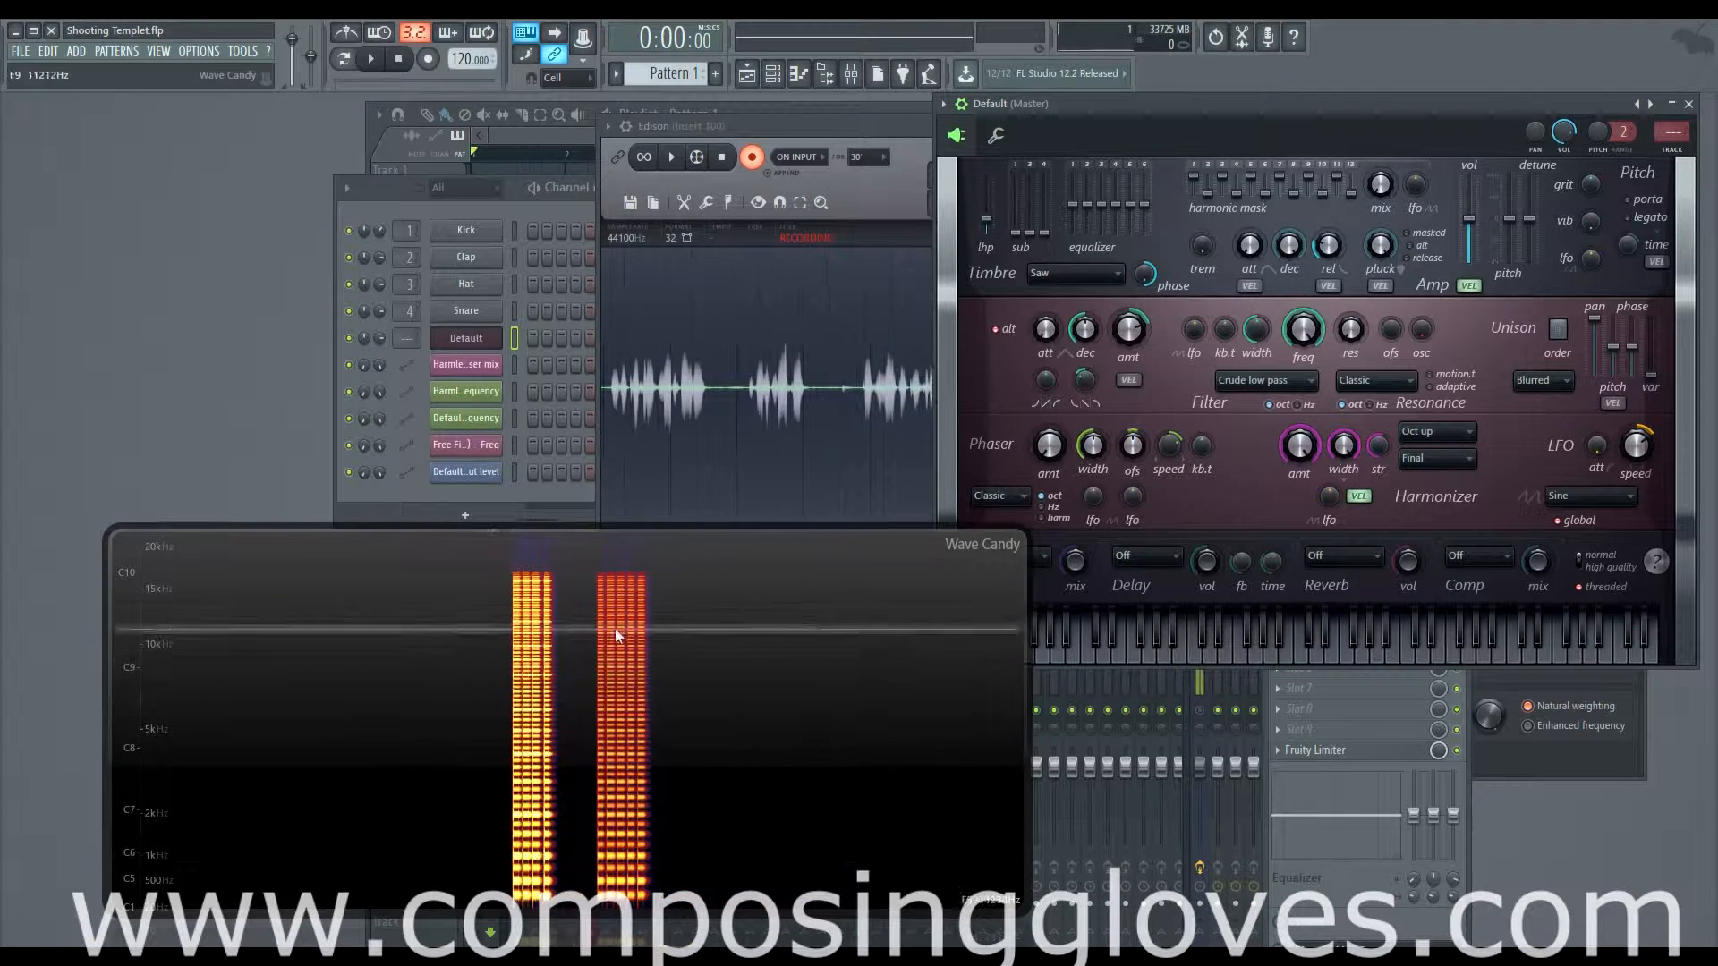
pyautogui.moveTo(1383, 446); pyautogui.dragTo(1376, 460)
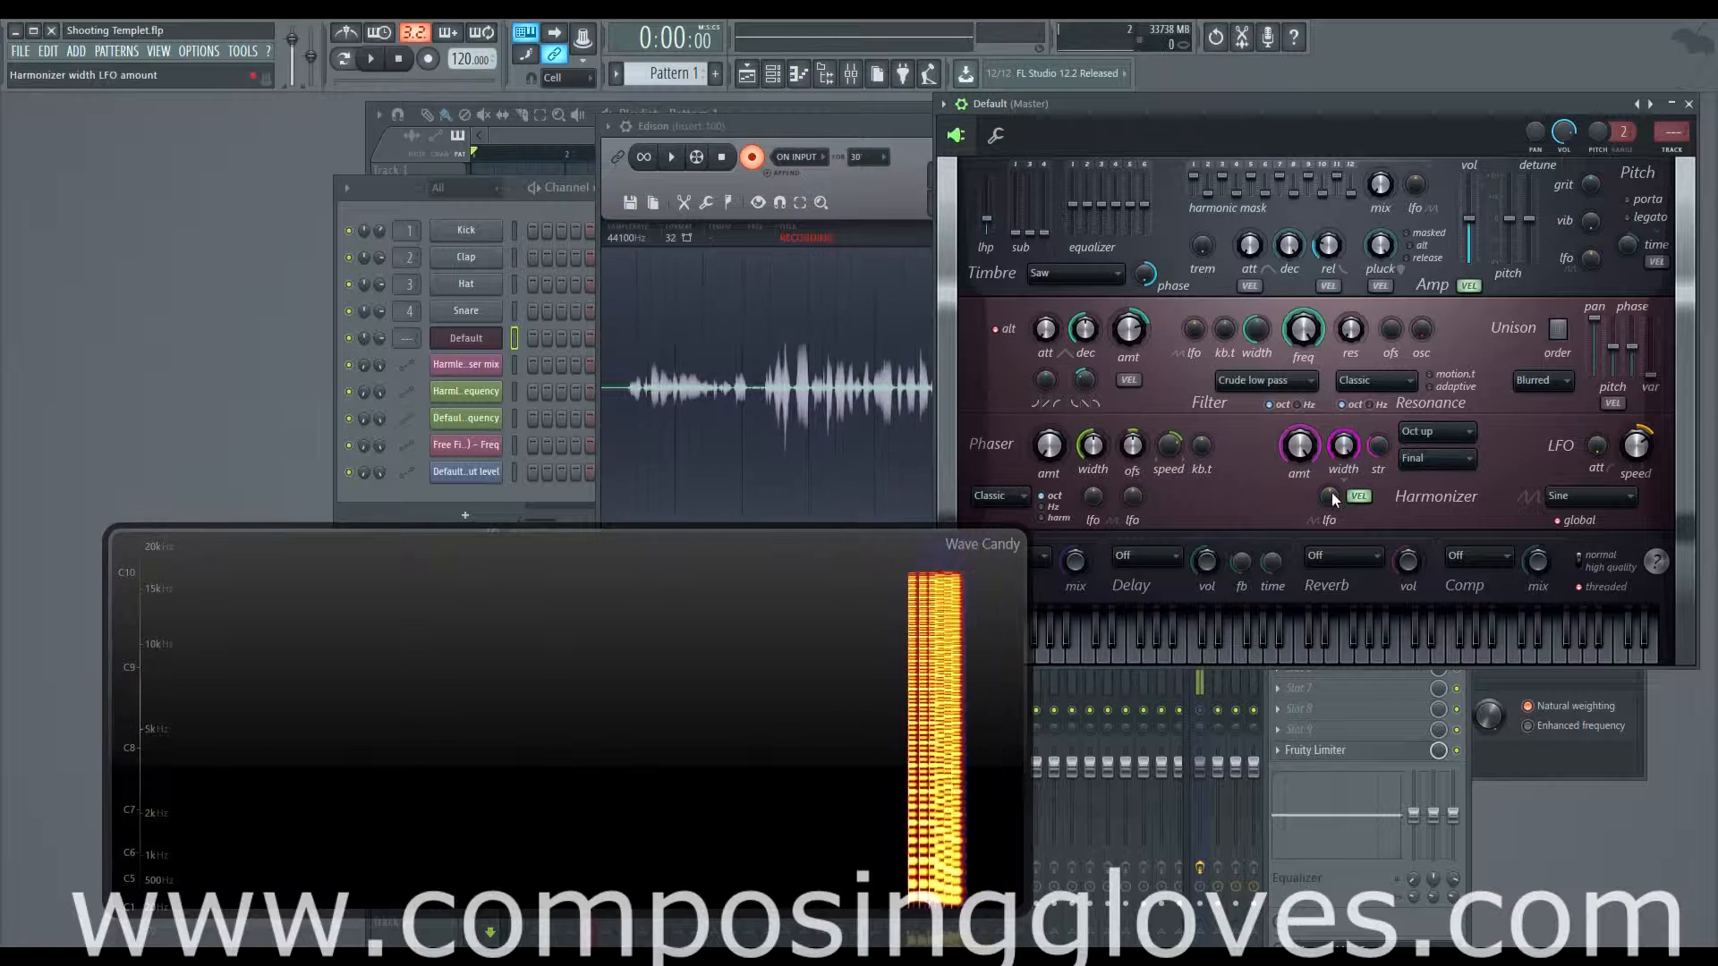
# Step: Try different width LFO amounts on the harmonizer, sweeping the modulation up and down
pyautogui.moveTo(1332, 495); pyautogui.dragTo(1331, 487)
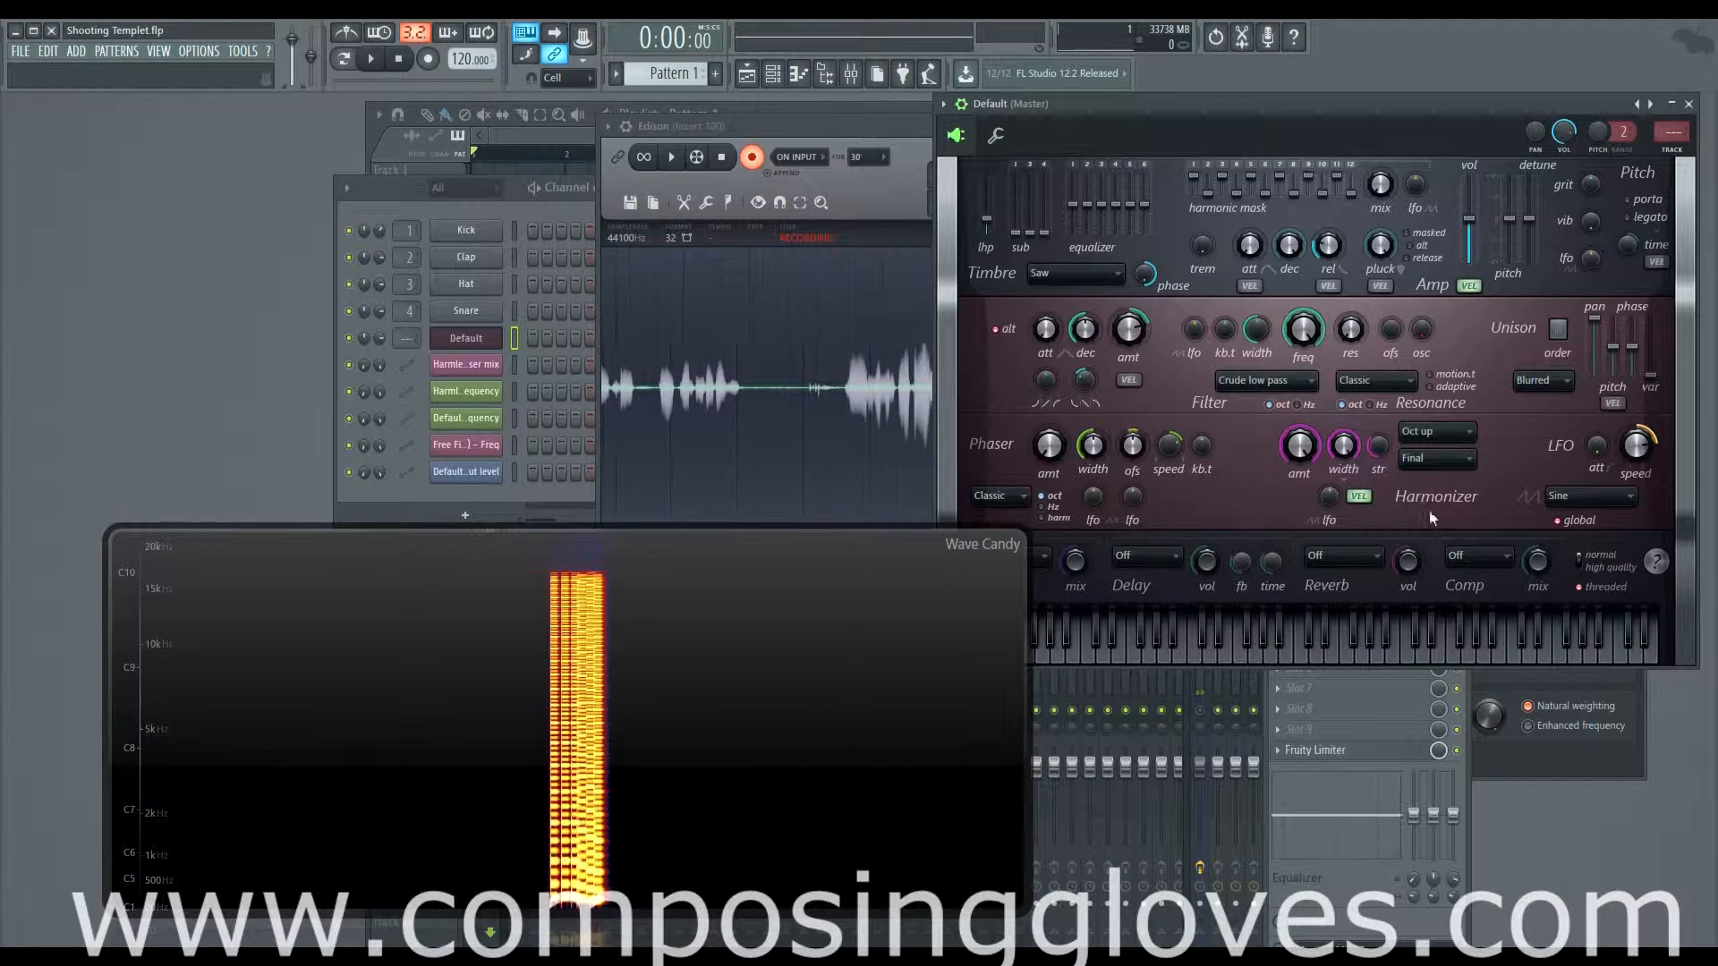
pyautogui.moveTo(1328, 496); pyautogui.dragTo(1330, 572)
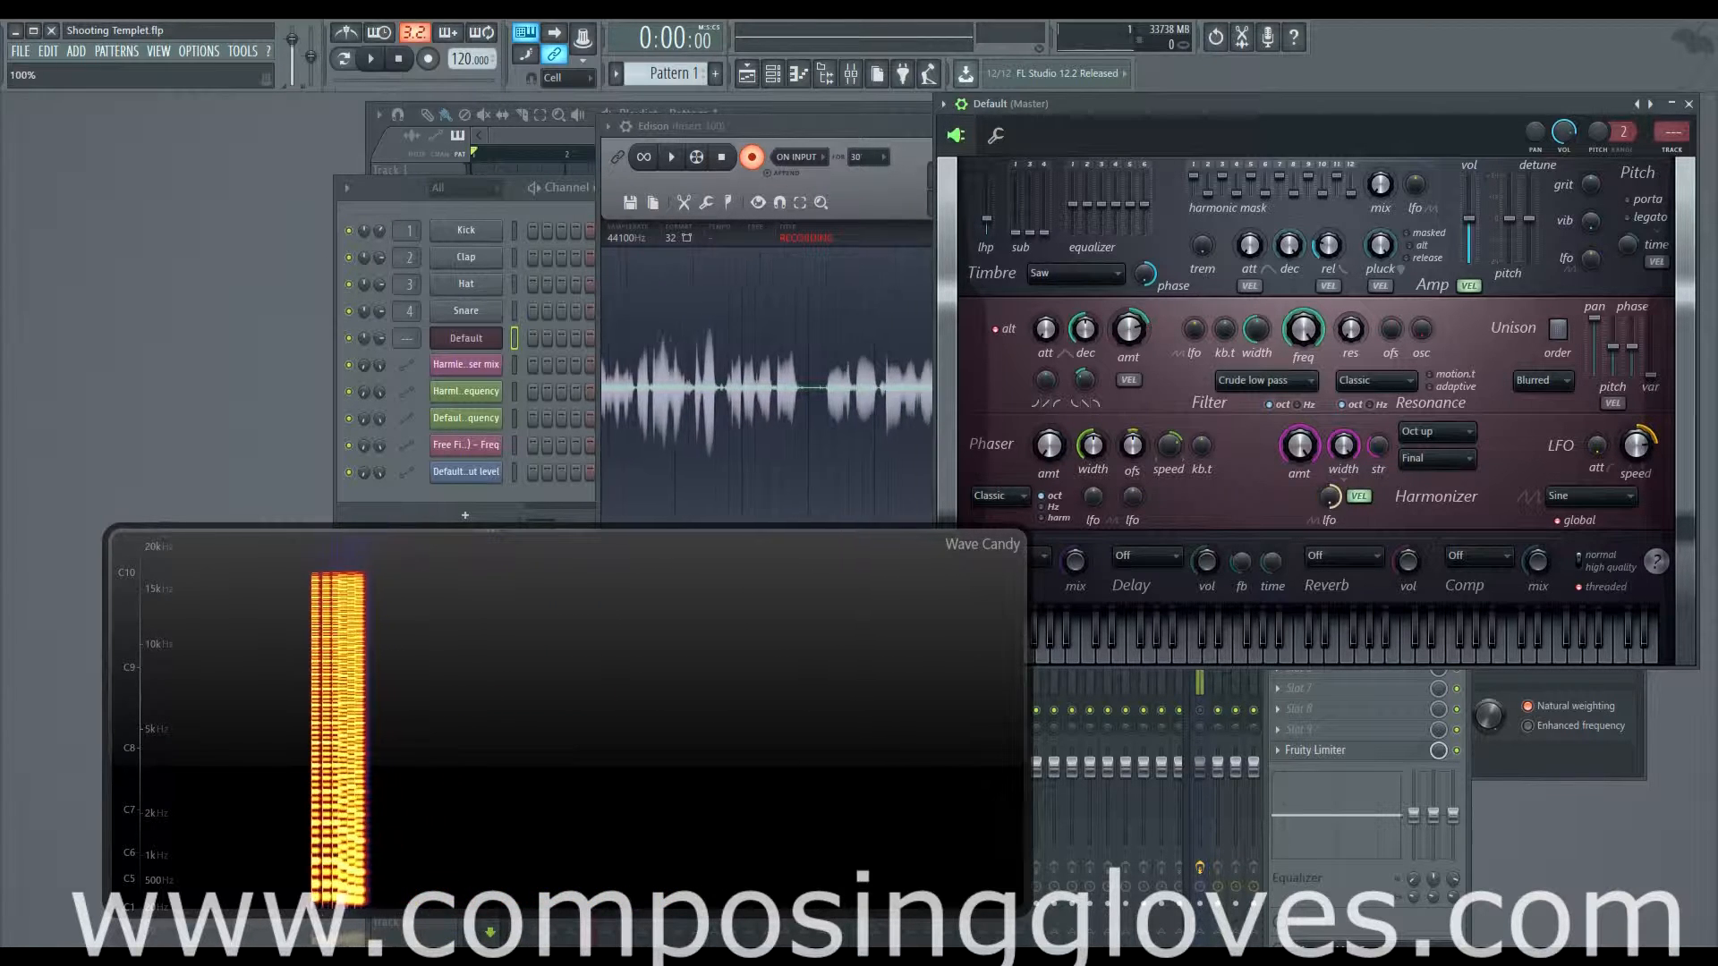
pyautogui.moveTo(1329, 497); pyautogui.dragTo(1333, 421)
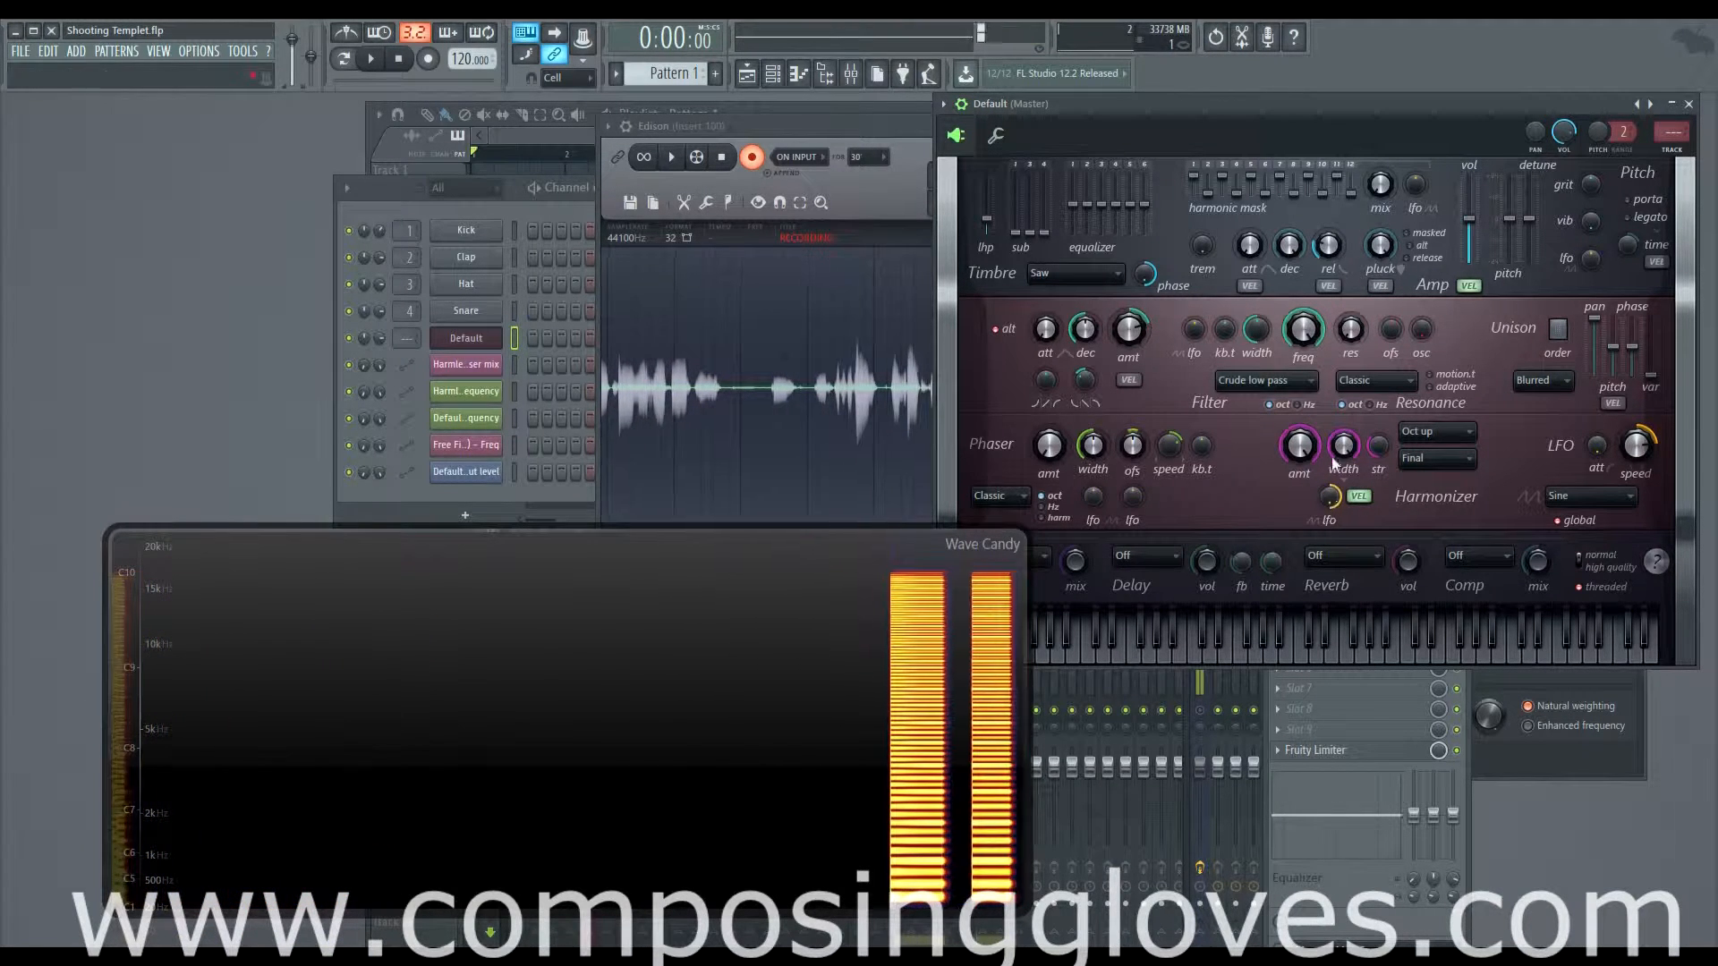
pyautogui.moveTo(1330, 499); pyautogui.dragTo(1330, 577)
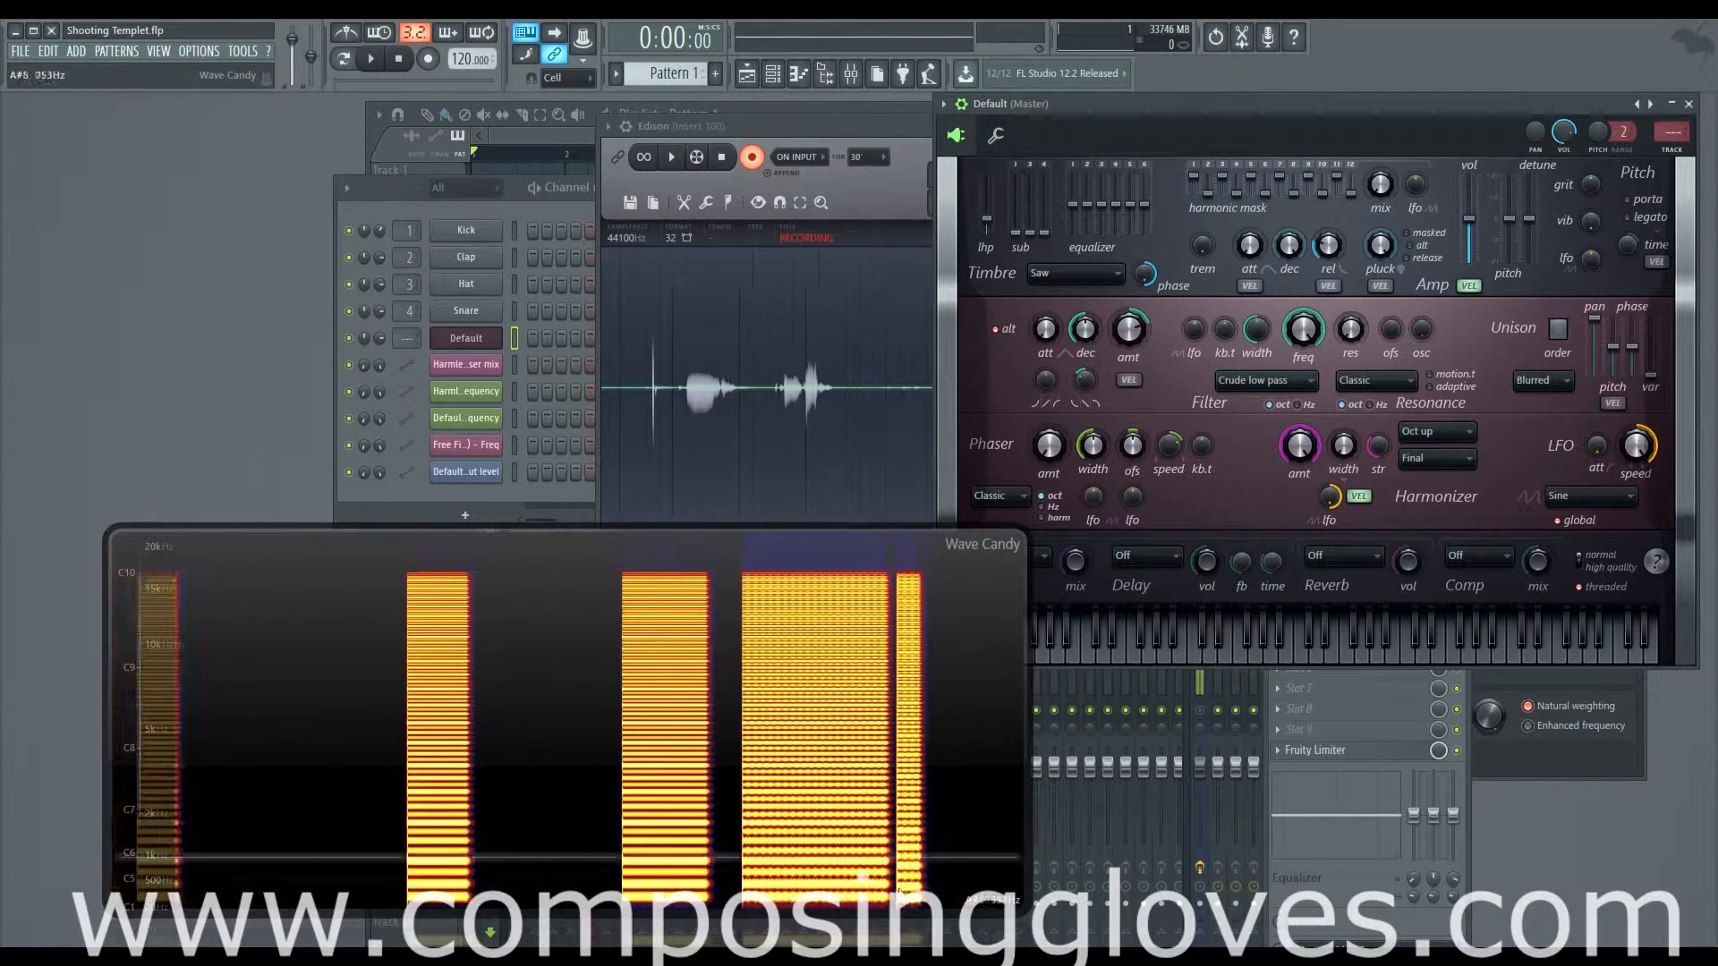
# Step: Switch off the harmonizer's velocity response, raise its width, and turn the width LFO amount down to zero
pyautogui.click(1362, 501)
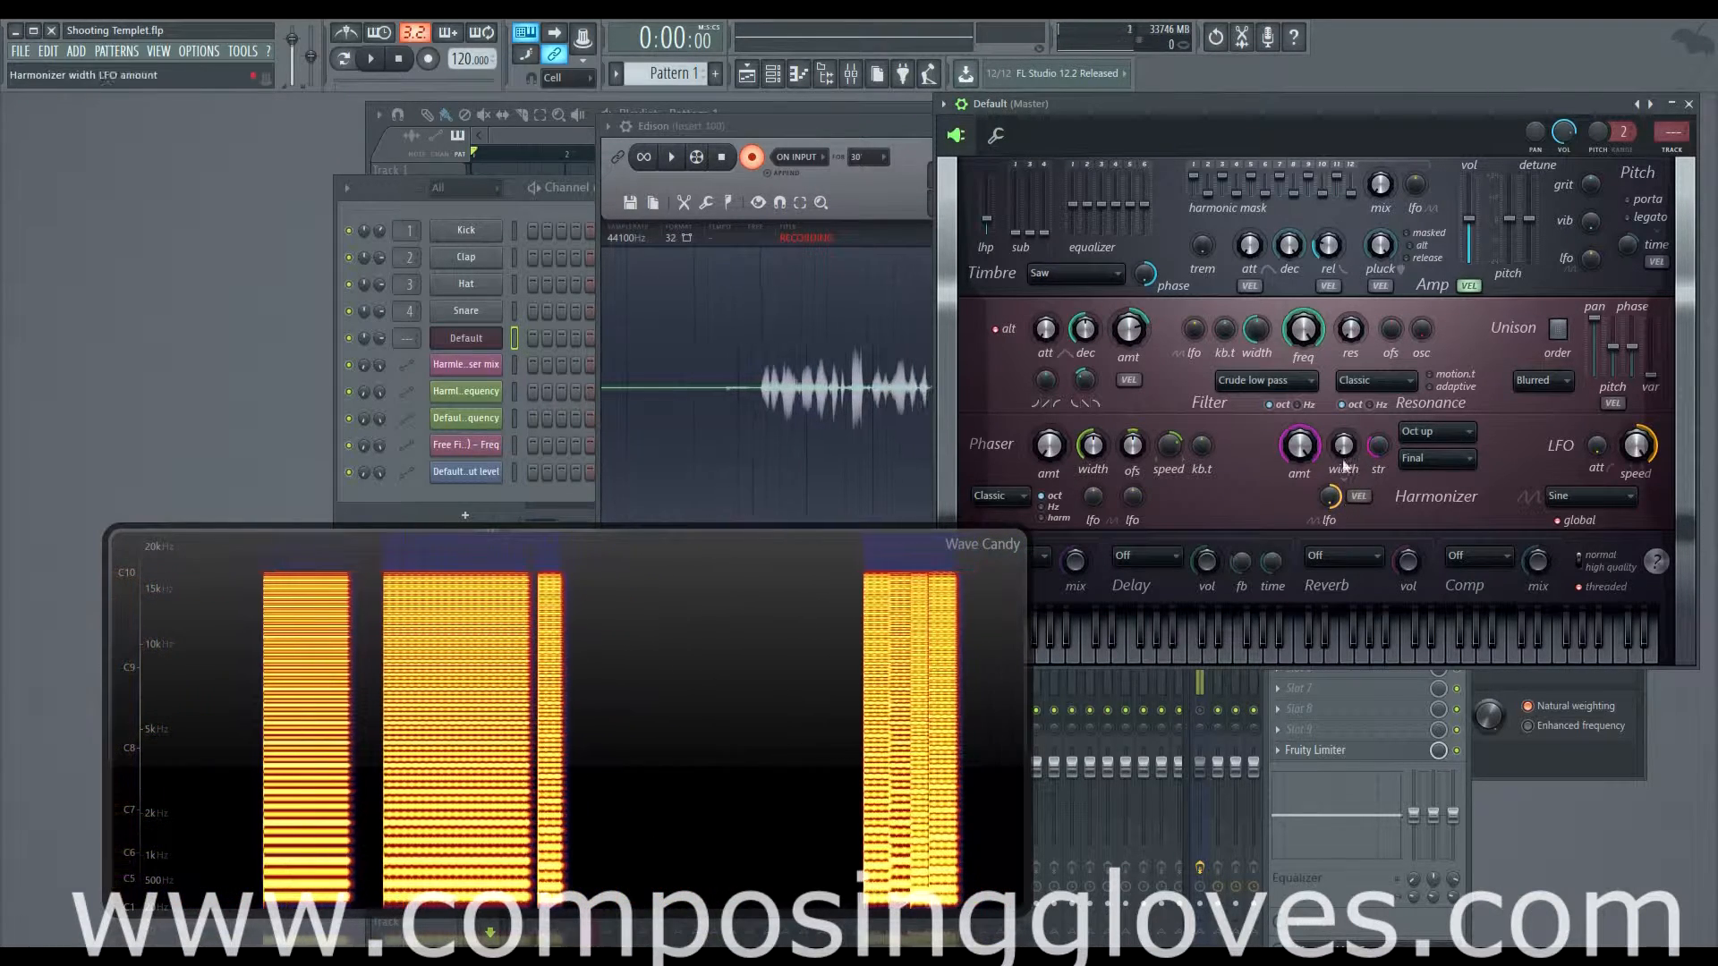
pyautogui.moveTo(1344, 454); pyautogui.dragTo(1344, 417)
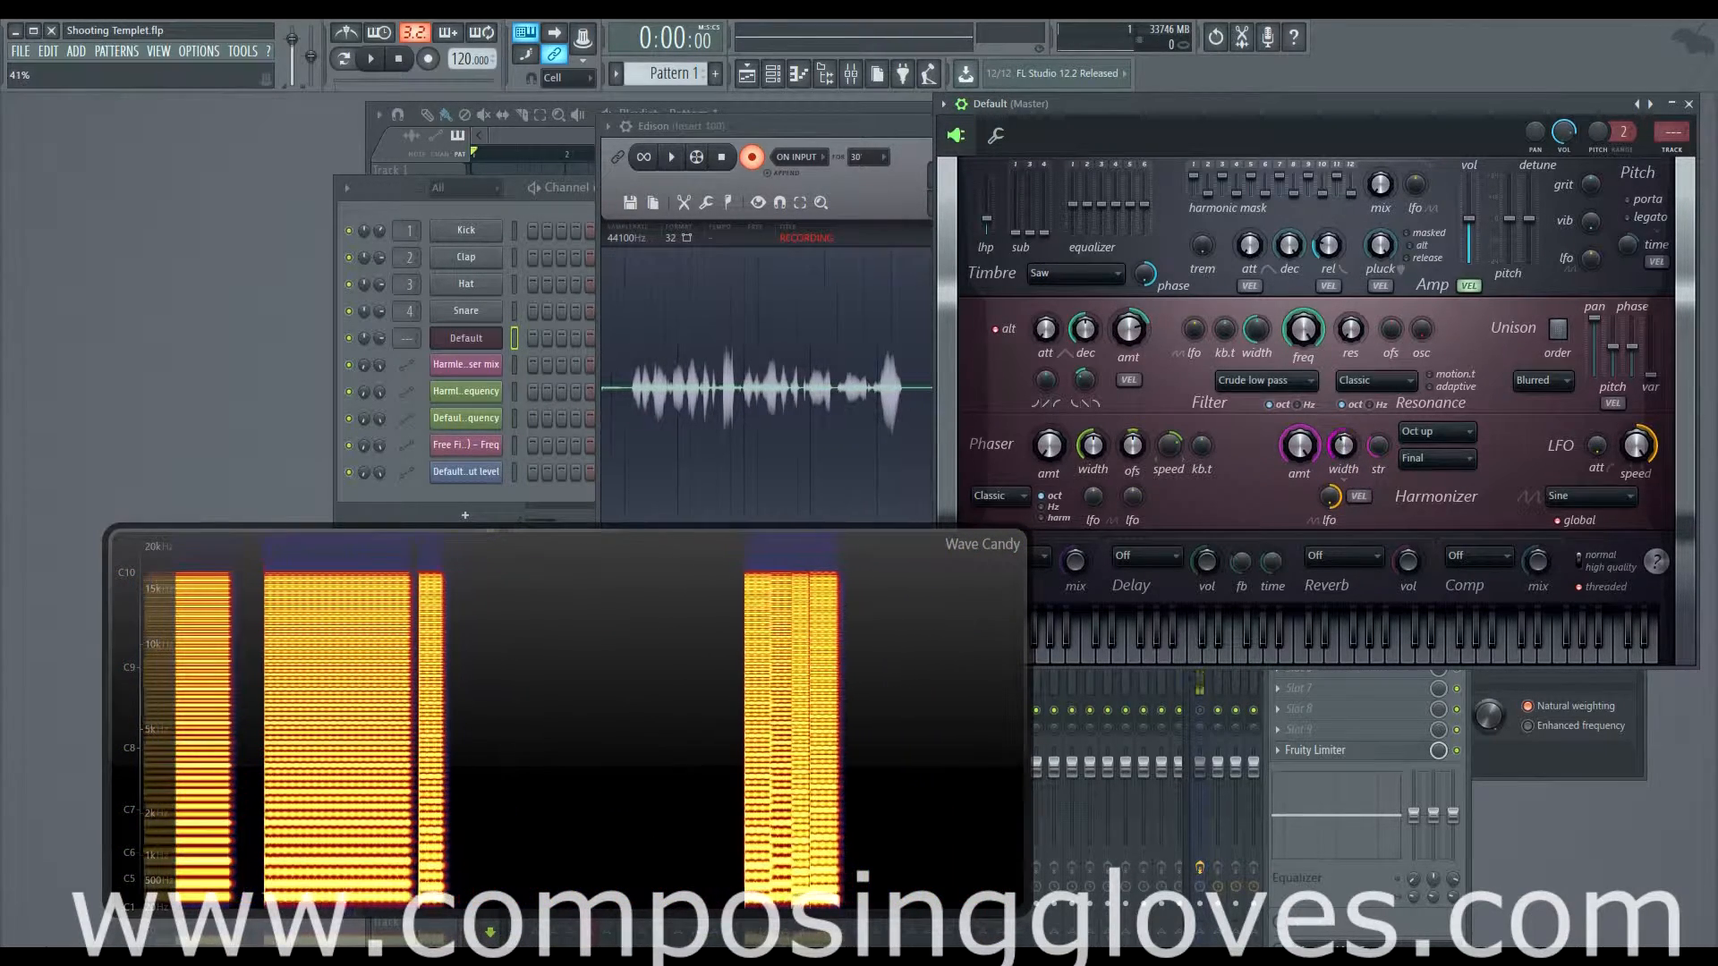
pyautogui.moveTo(1331, 499); pyautogui.dragTo(1331, 550)
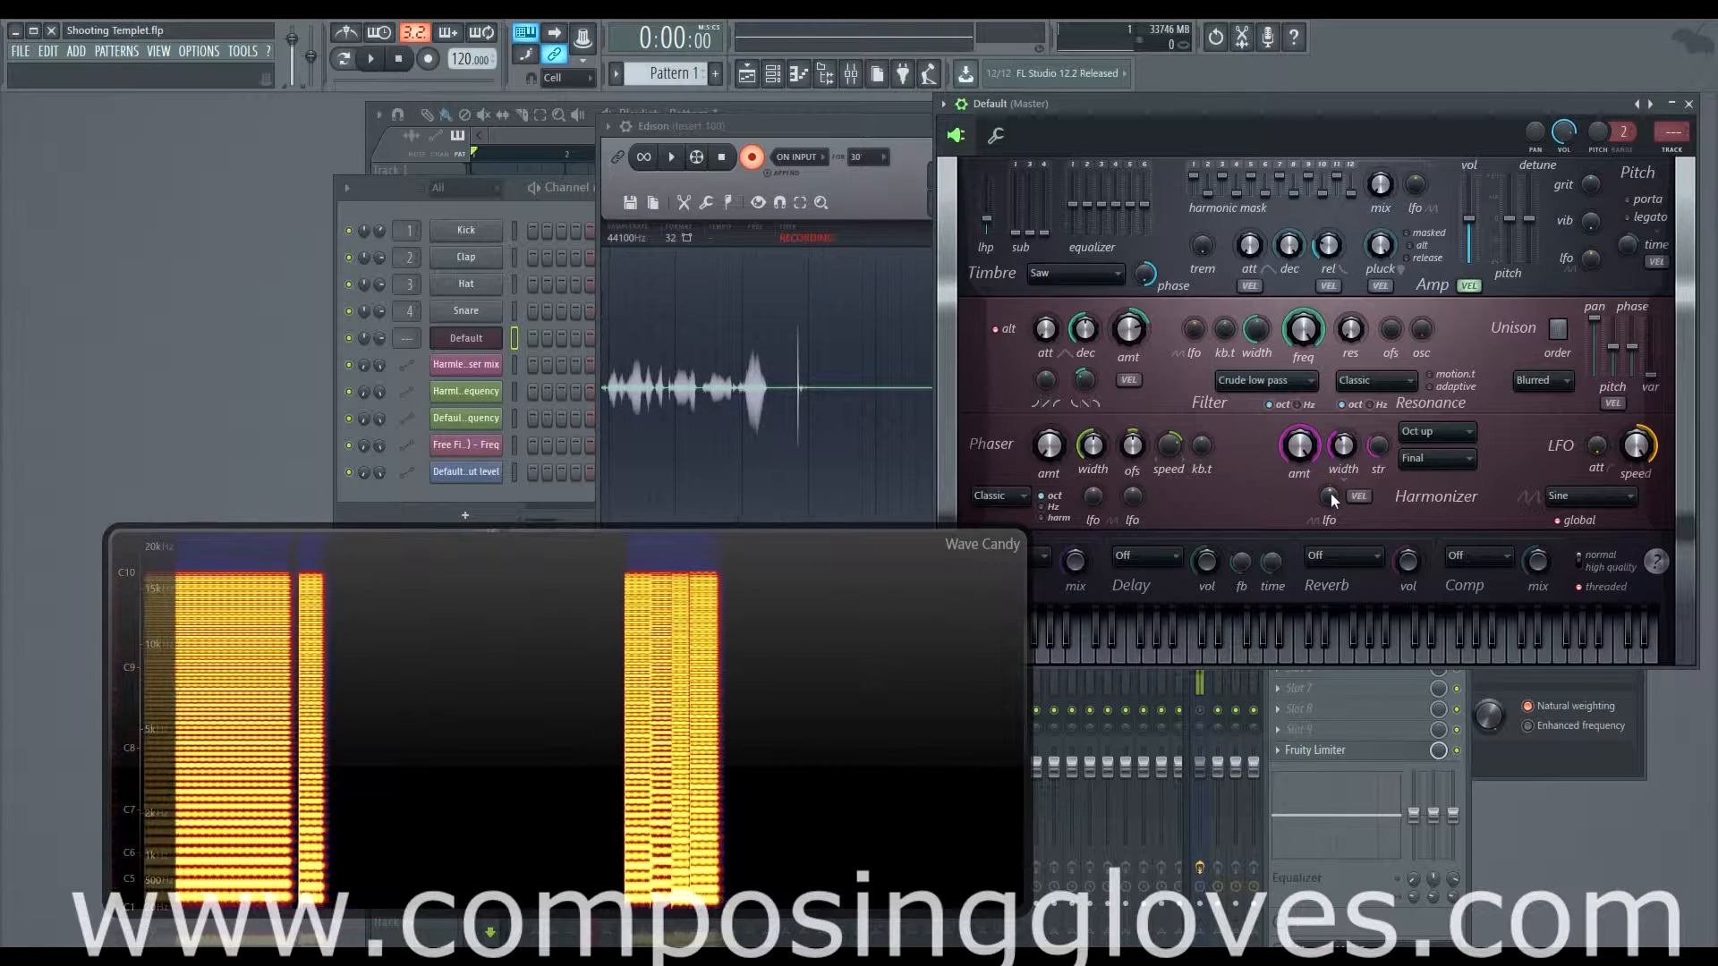
# Step: Review the available harmonizer types and harmonizer positions without changing either selection
pyautogui.click(1458, 433)
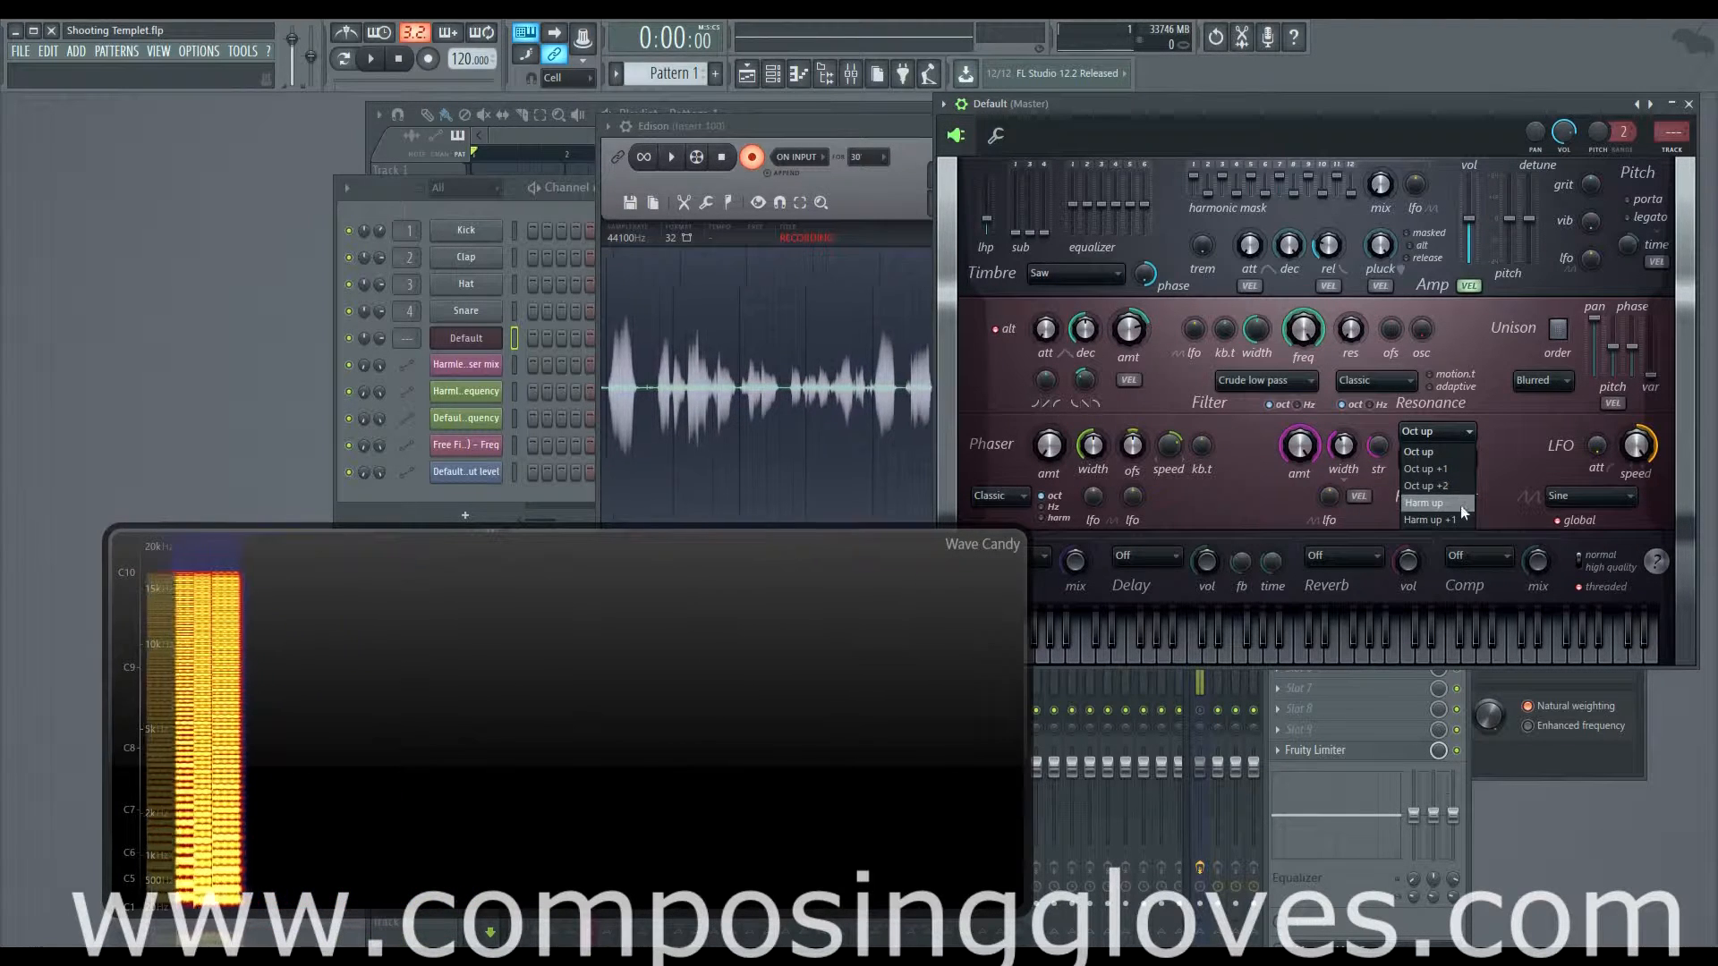
pyautogui.click(1253, 480)
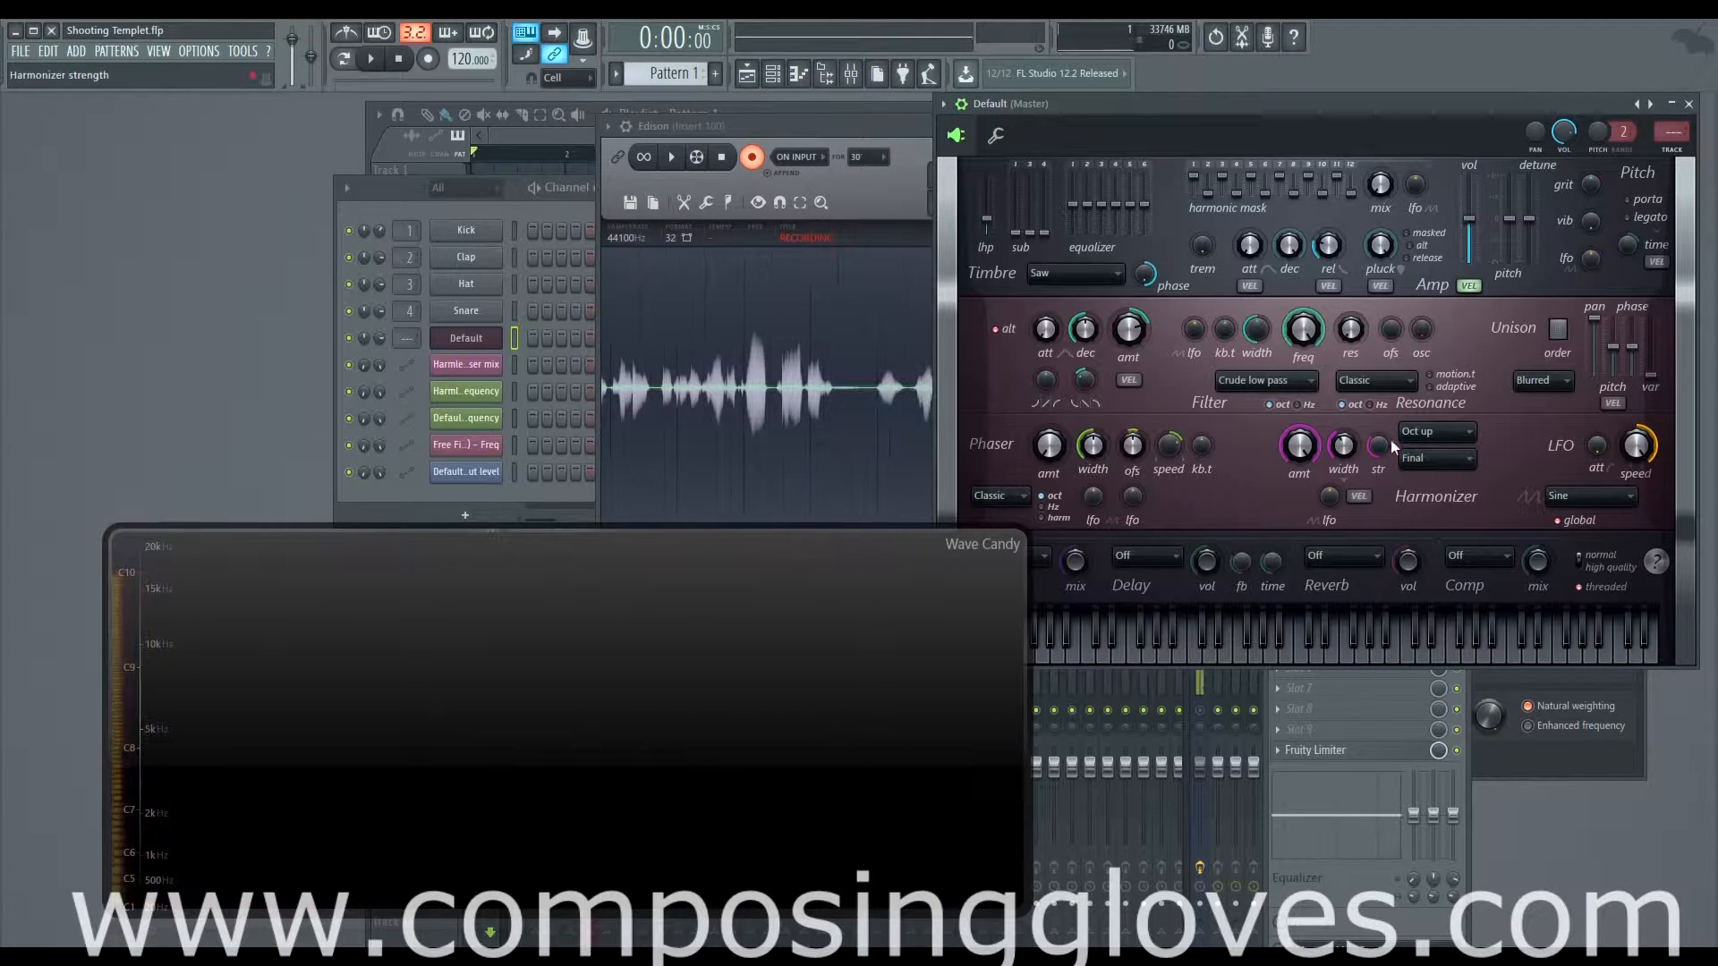
pyautogui.click(1446, 461)
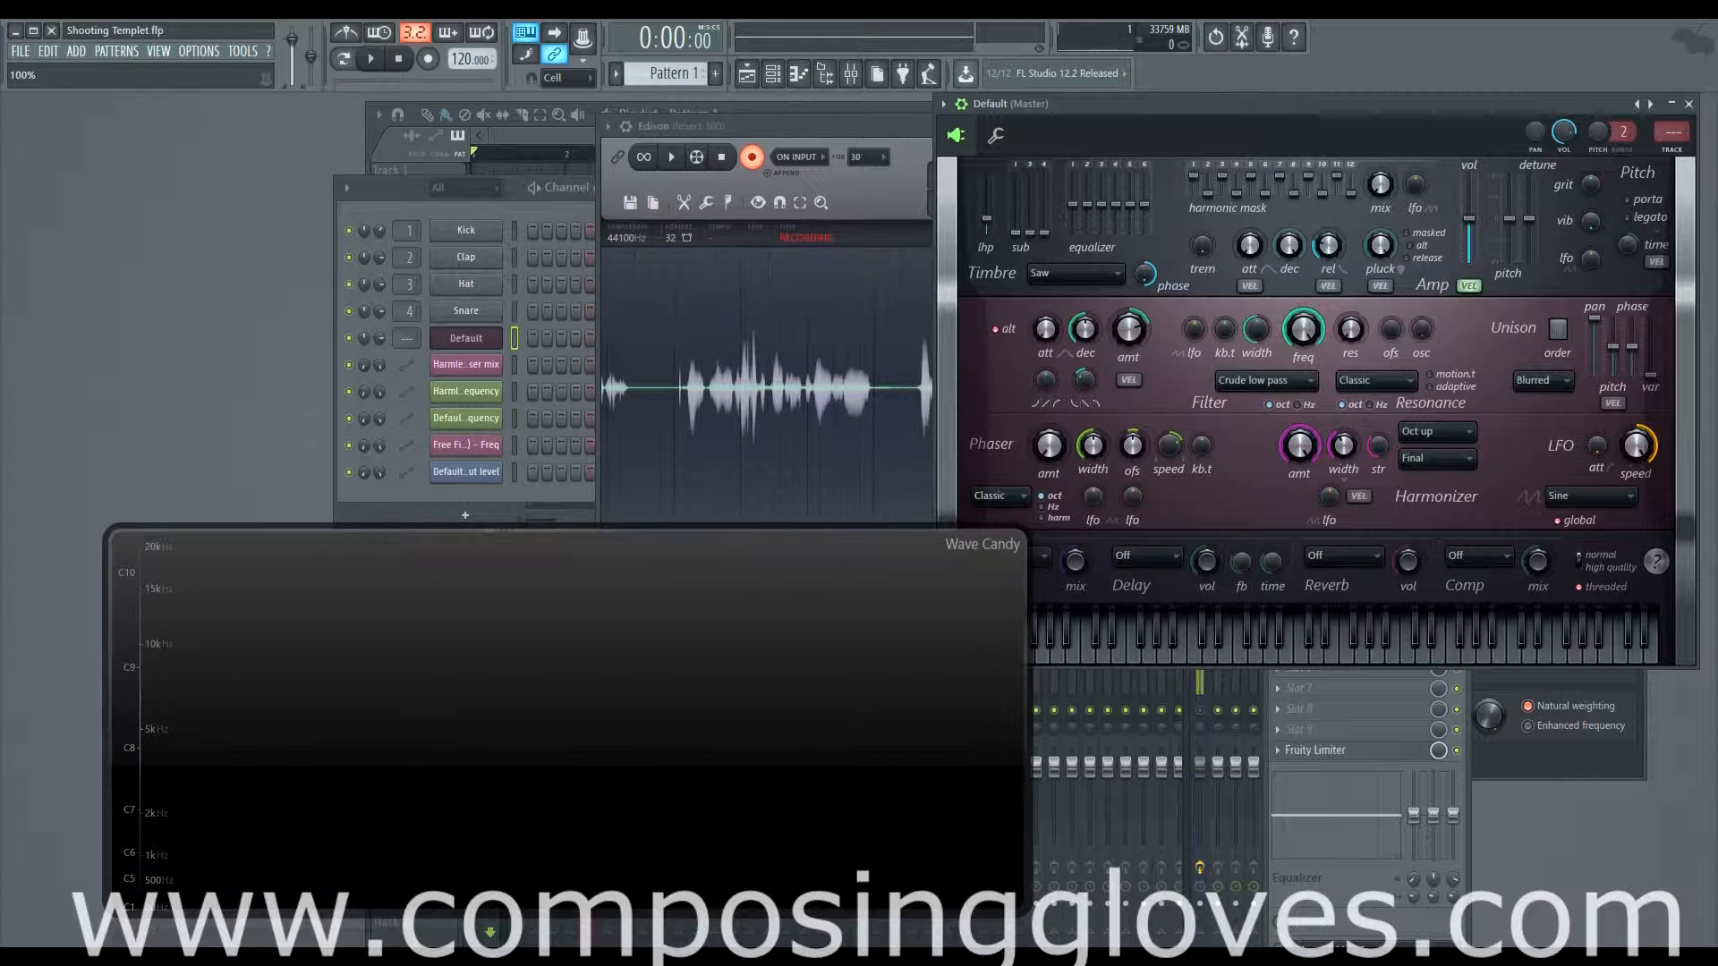
pyautogui.click(1456, 460)
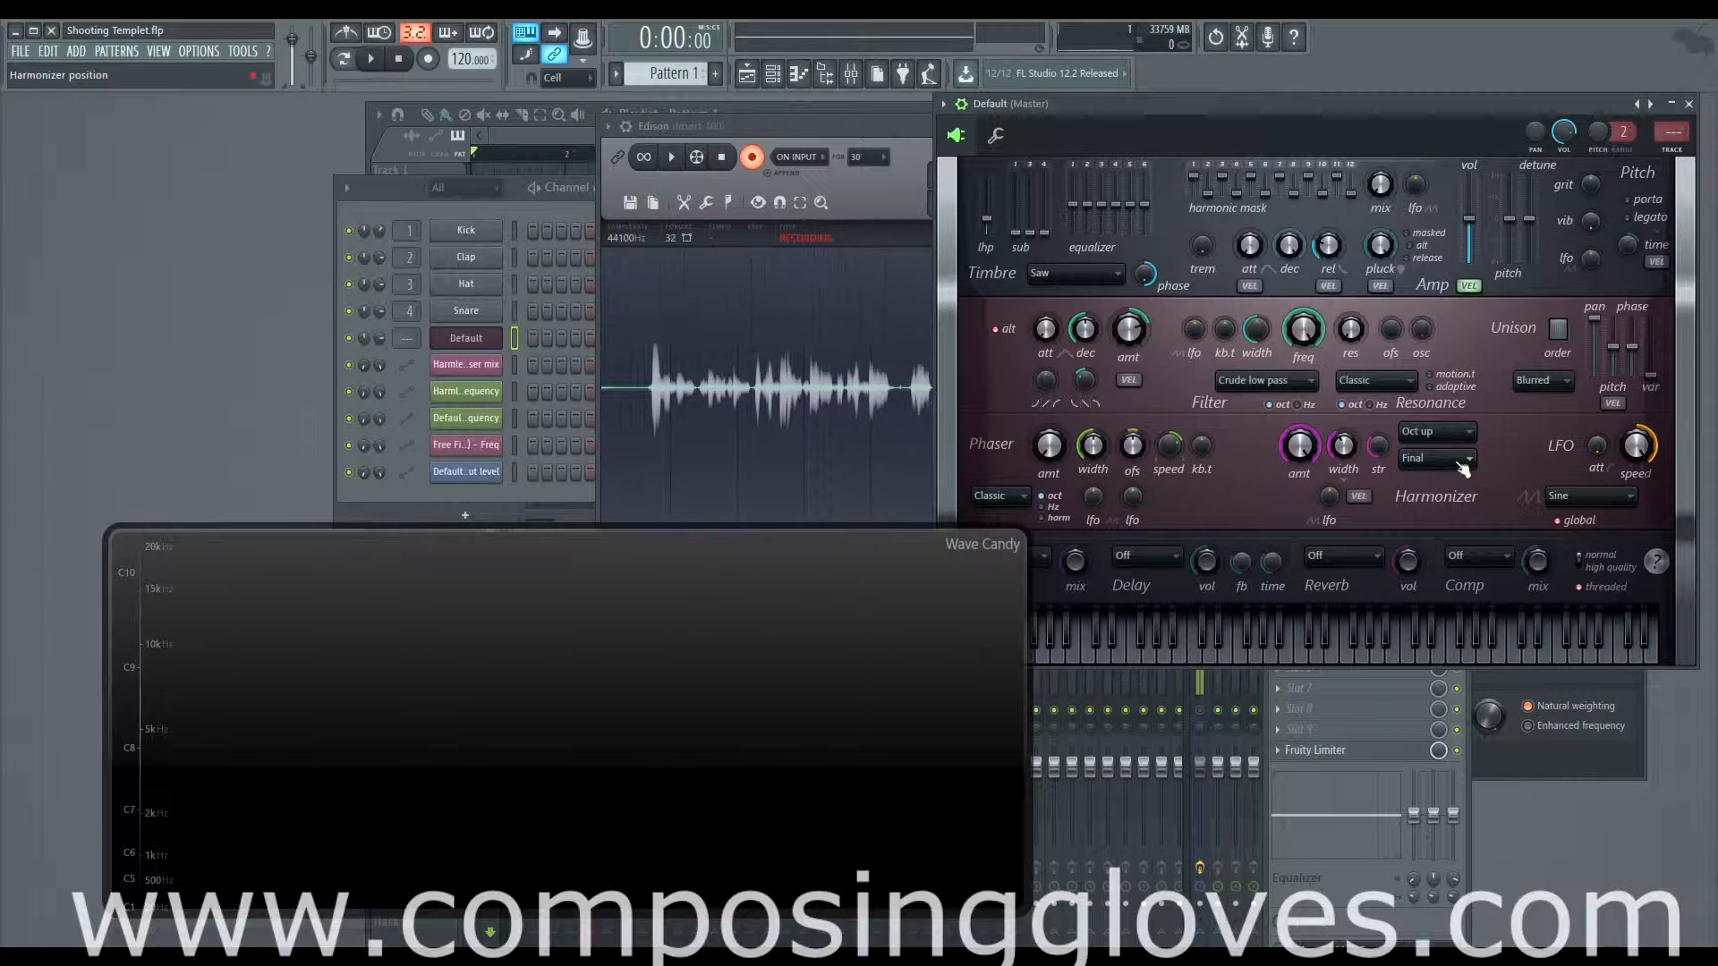
pyautogui.click(1456, 461)
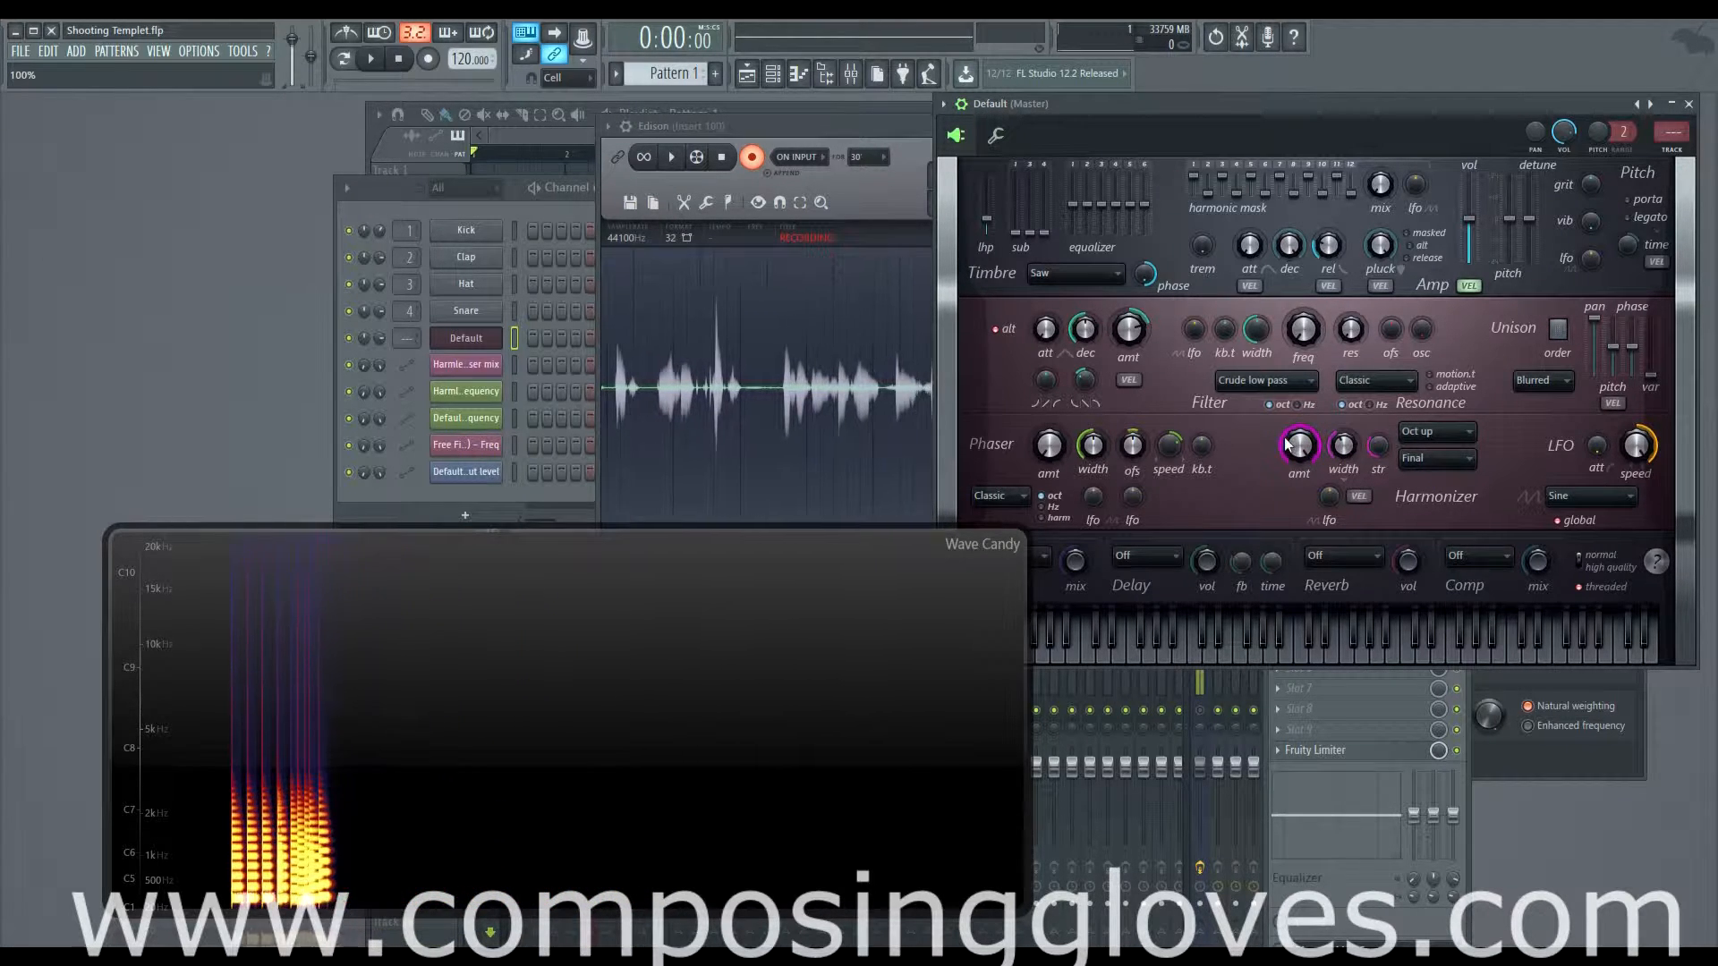
# Step: Play a test note and try the Pre-filter harmonizer position before returning the position to Final
pyautogui.click(1143, 617)
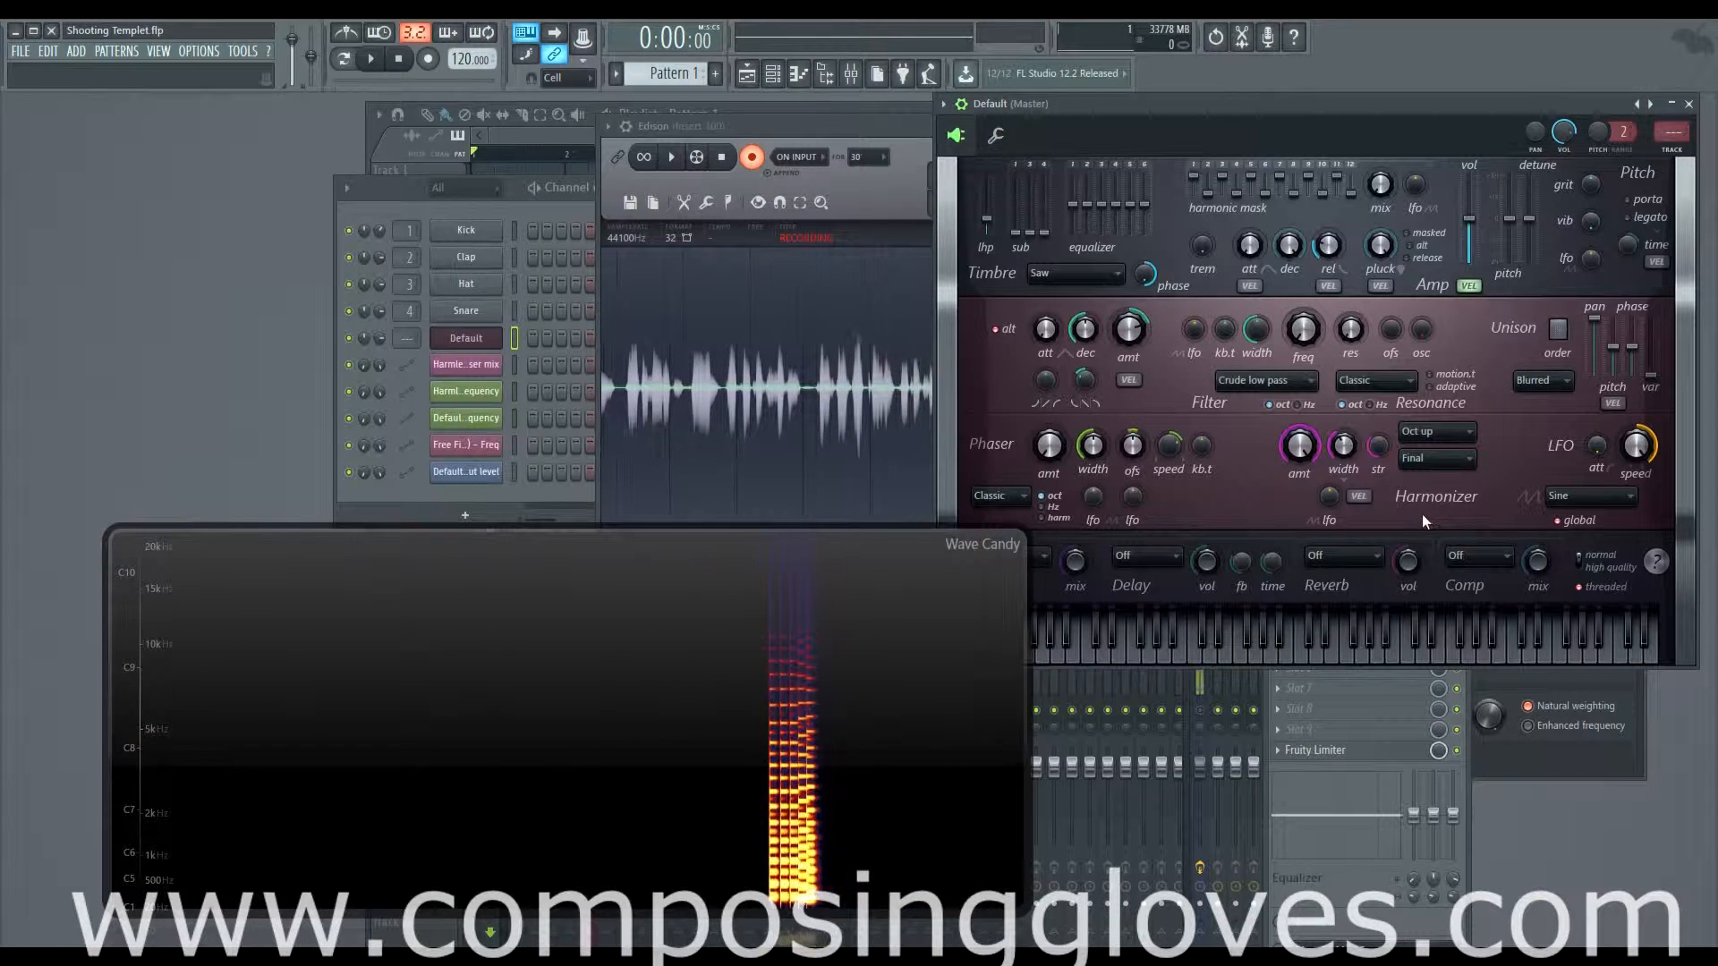
pyautogui.click(1443, 460)
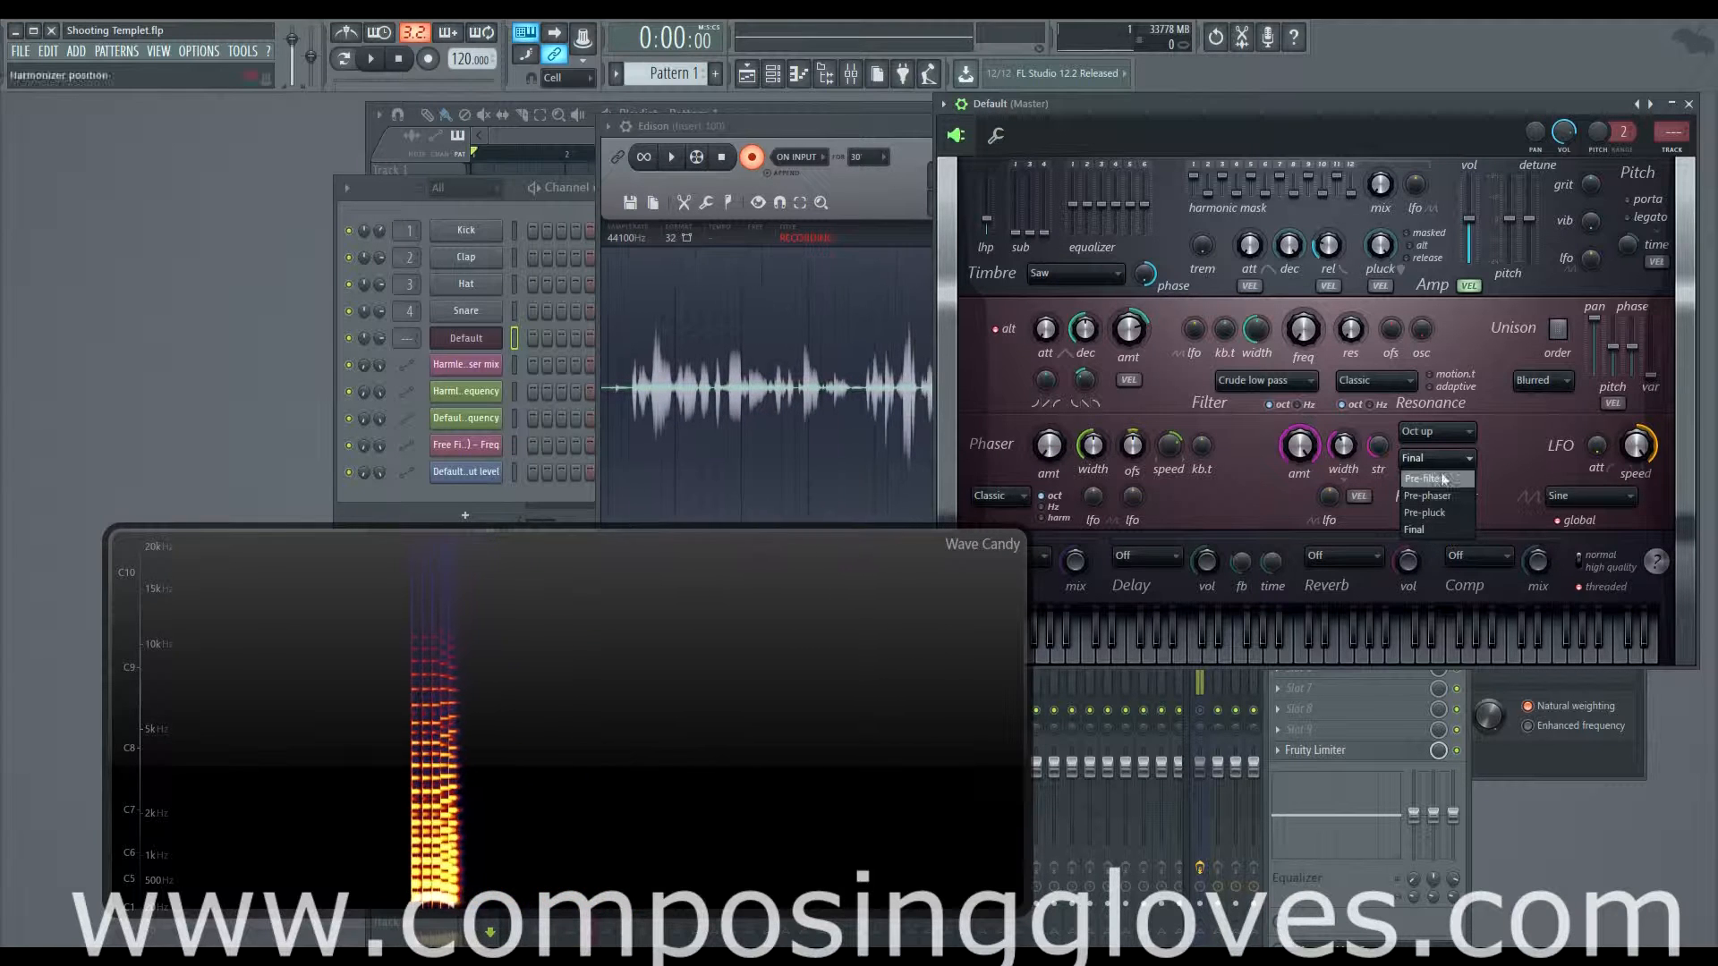
pyautogui.click(1446, 481)
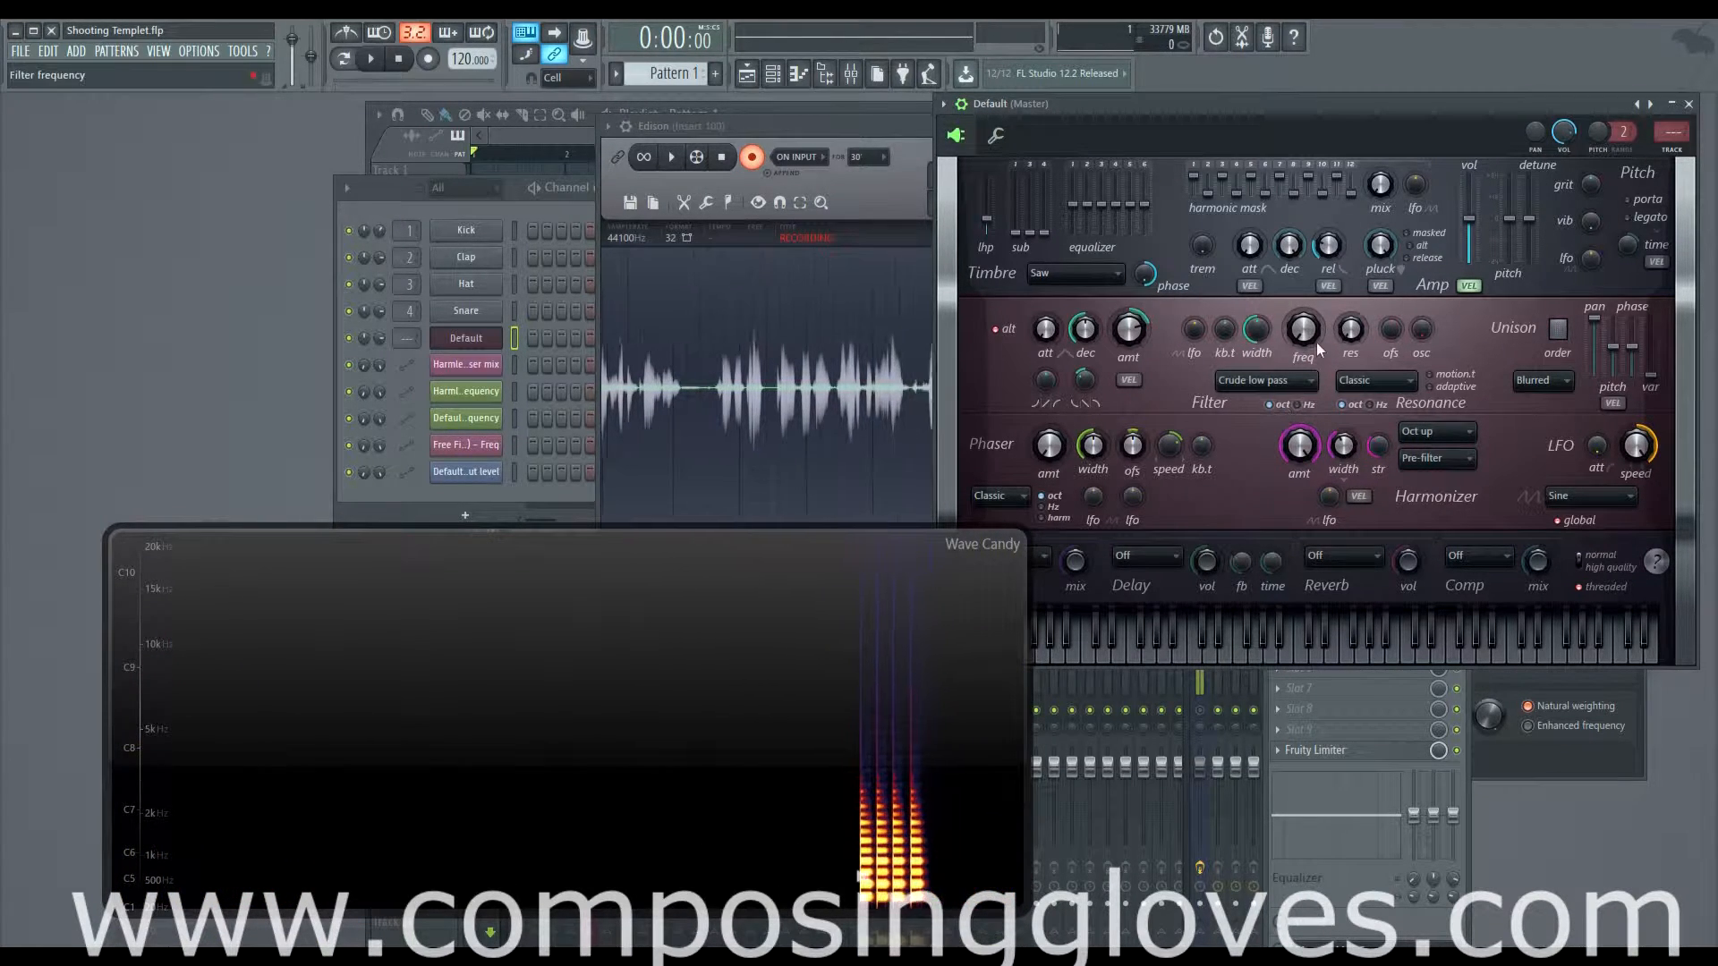
pyautogui.click(1436, 459)
pyautogui.click(1441, 524)
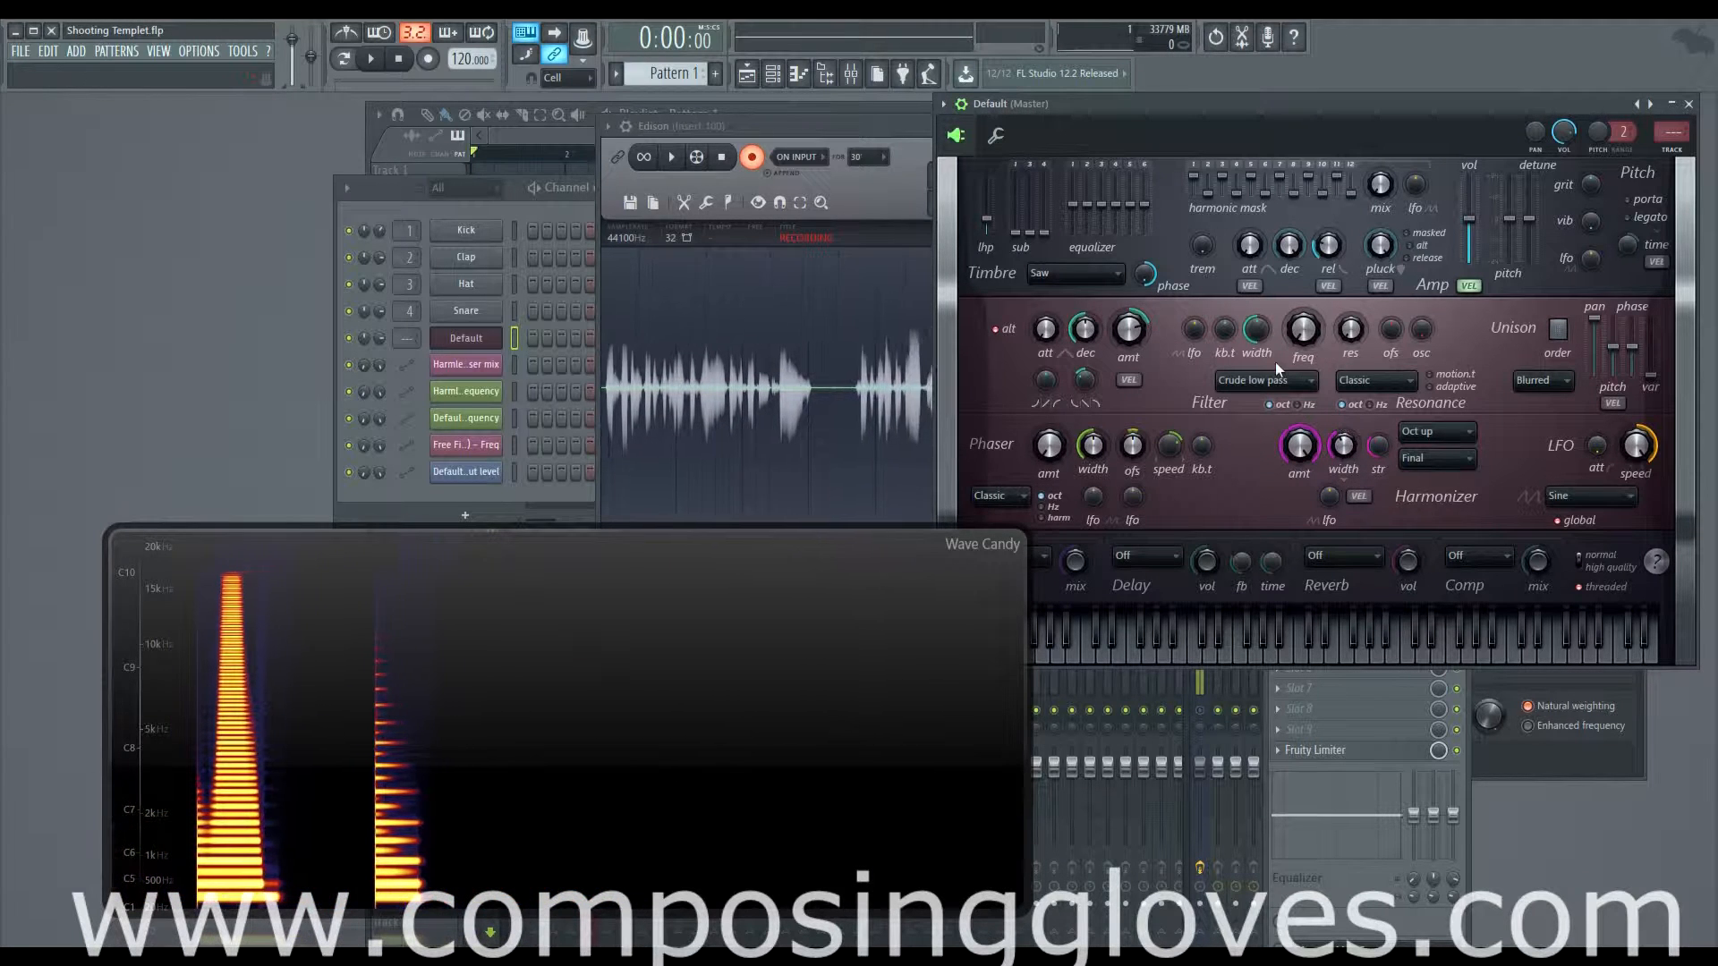
# Step: Raise the filter frequency, and compare the harmonizer position Pre-pluck with Final, leaving it on Final
pyautogui.moveTo(1307, 334); pyautogui.dragTo(1306, 255)
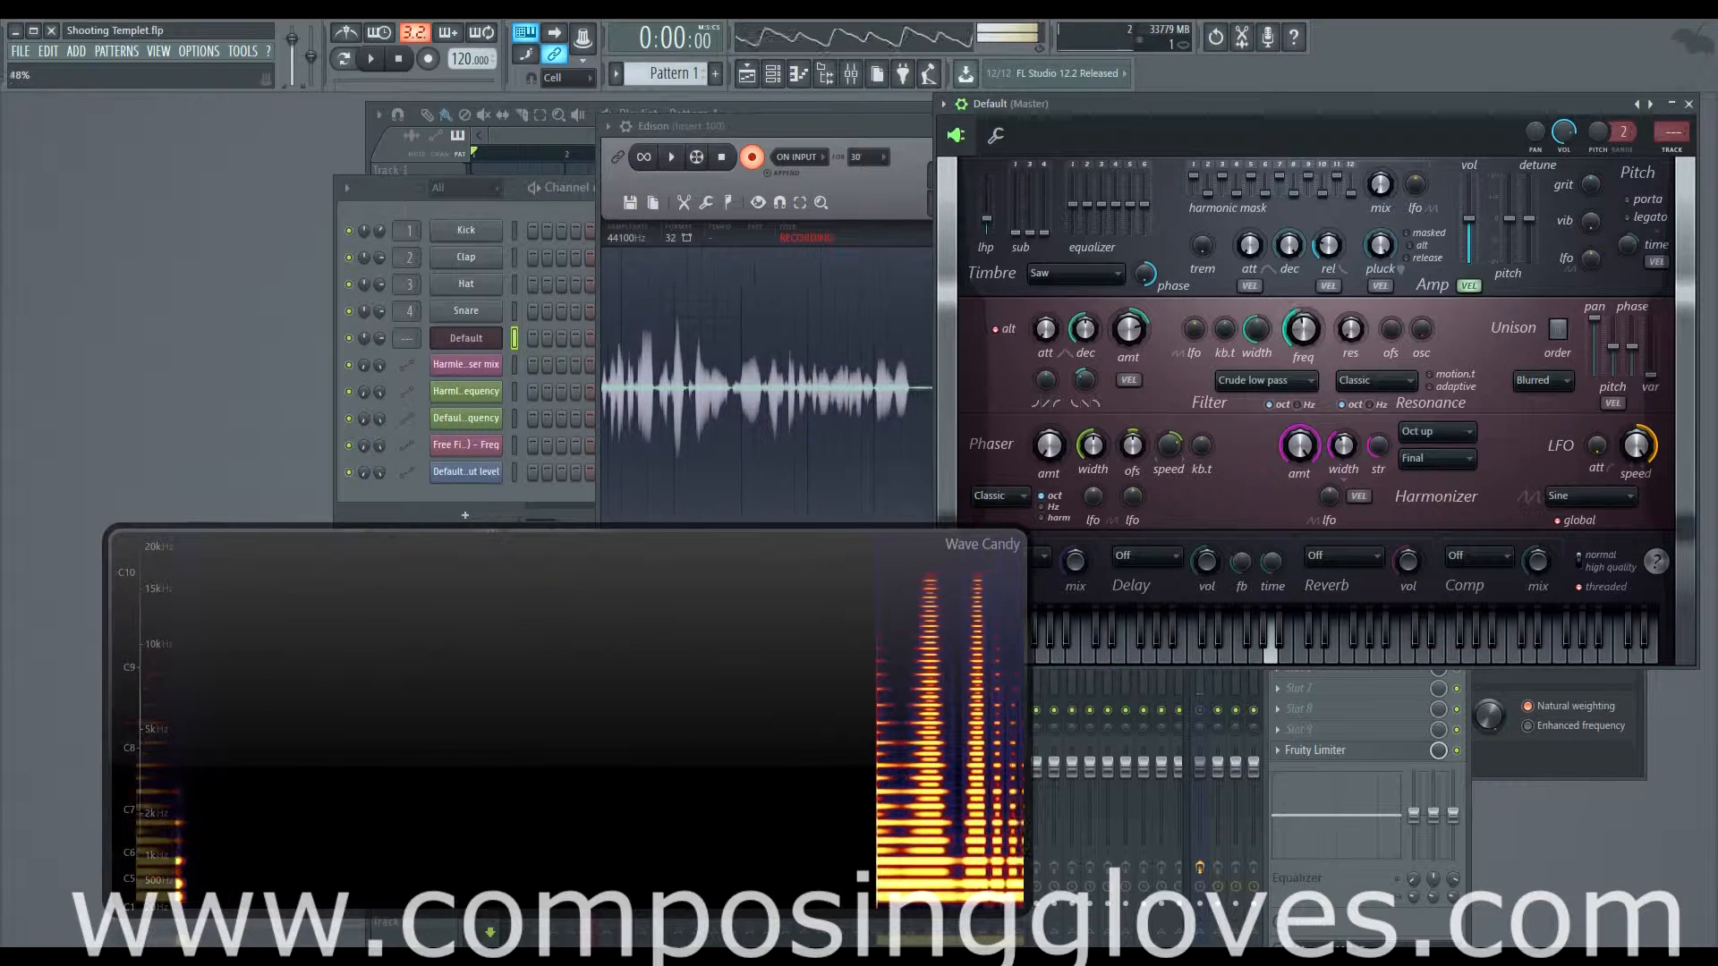
pyautogui.click(1437, 458)
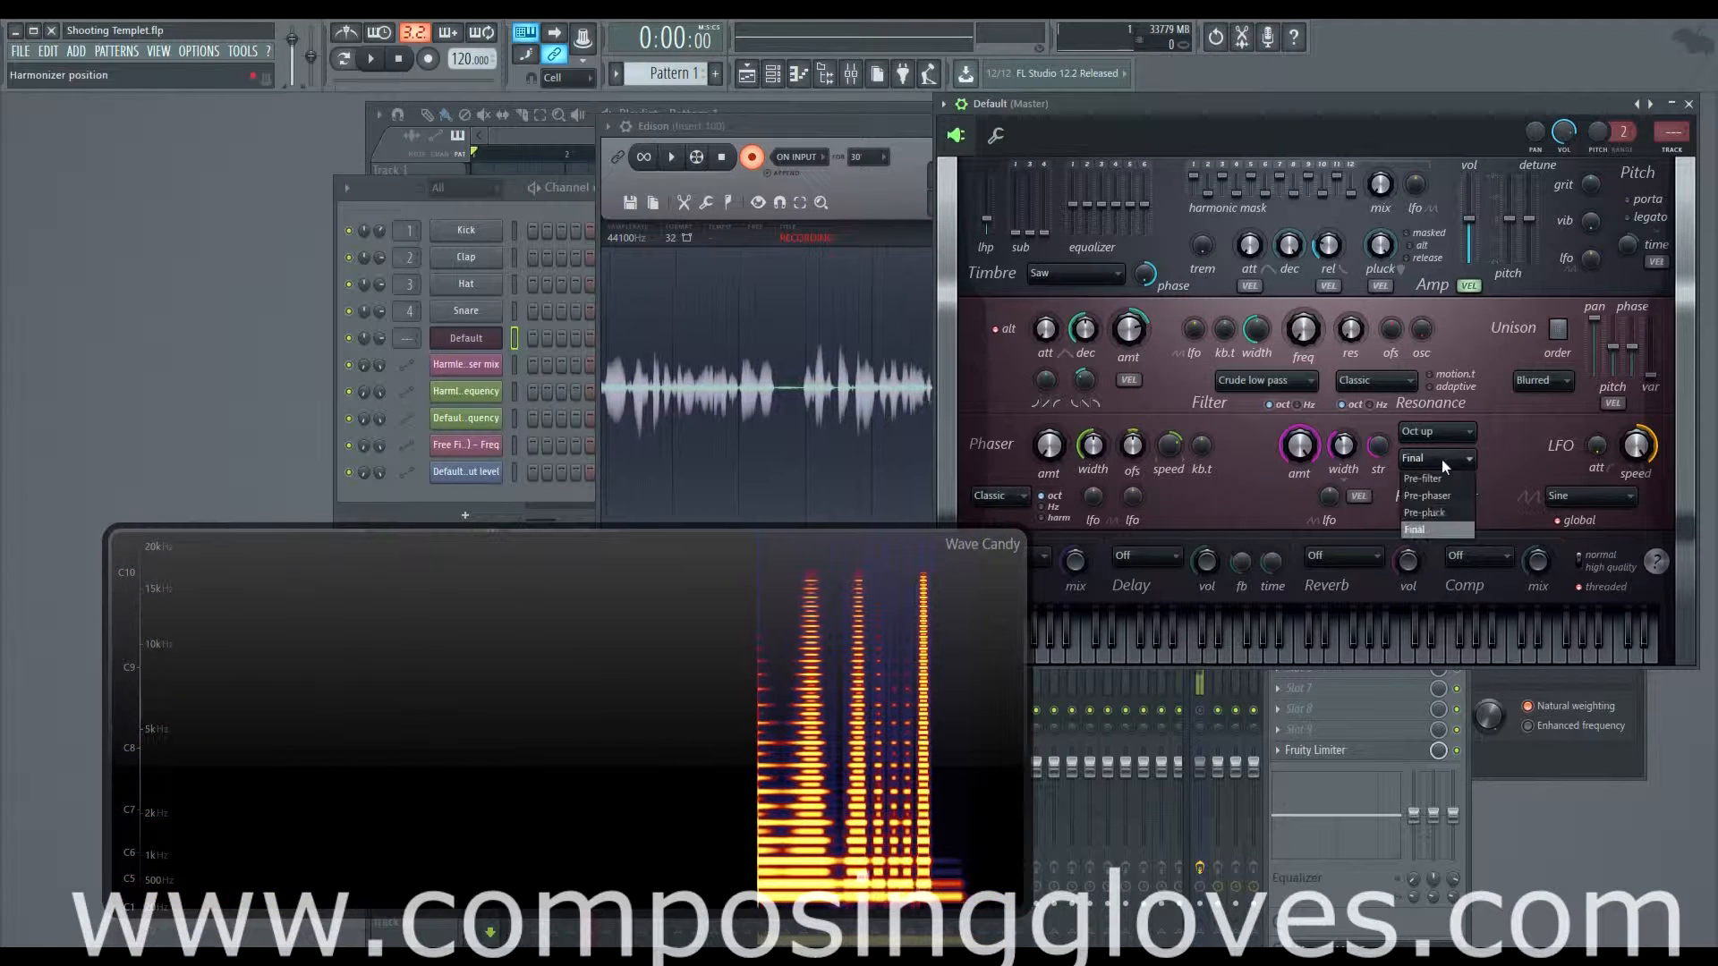
pyautogui.click(1447, 505)
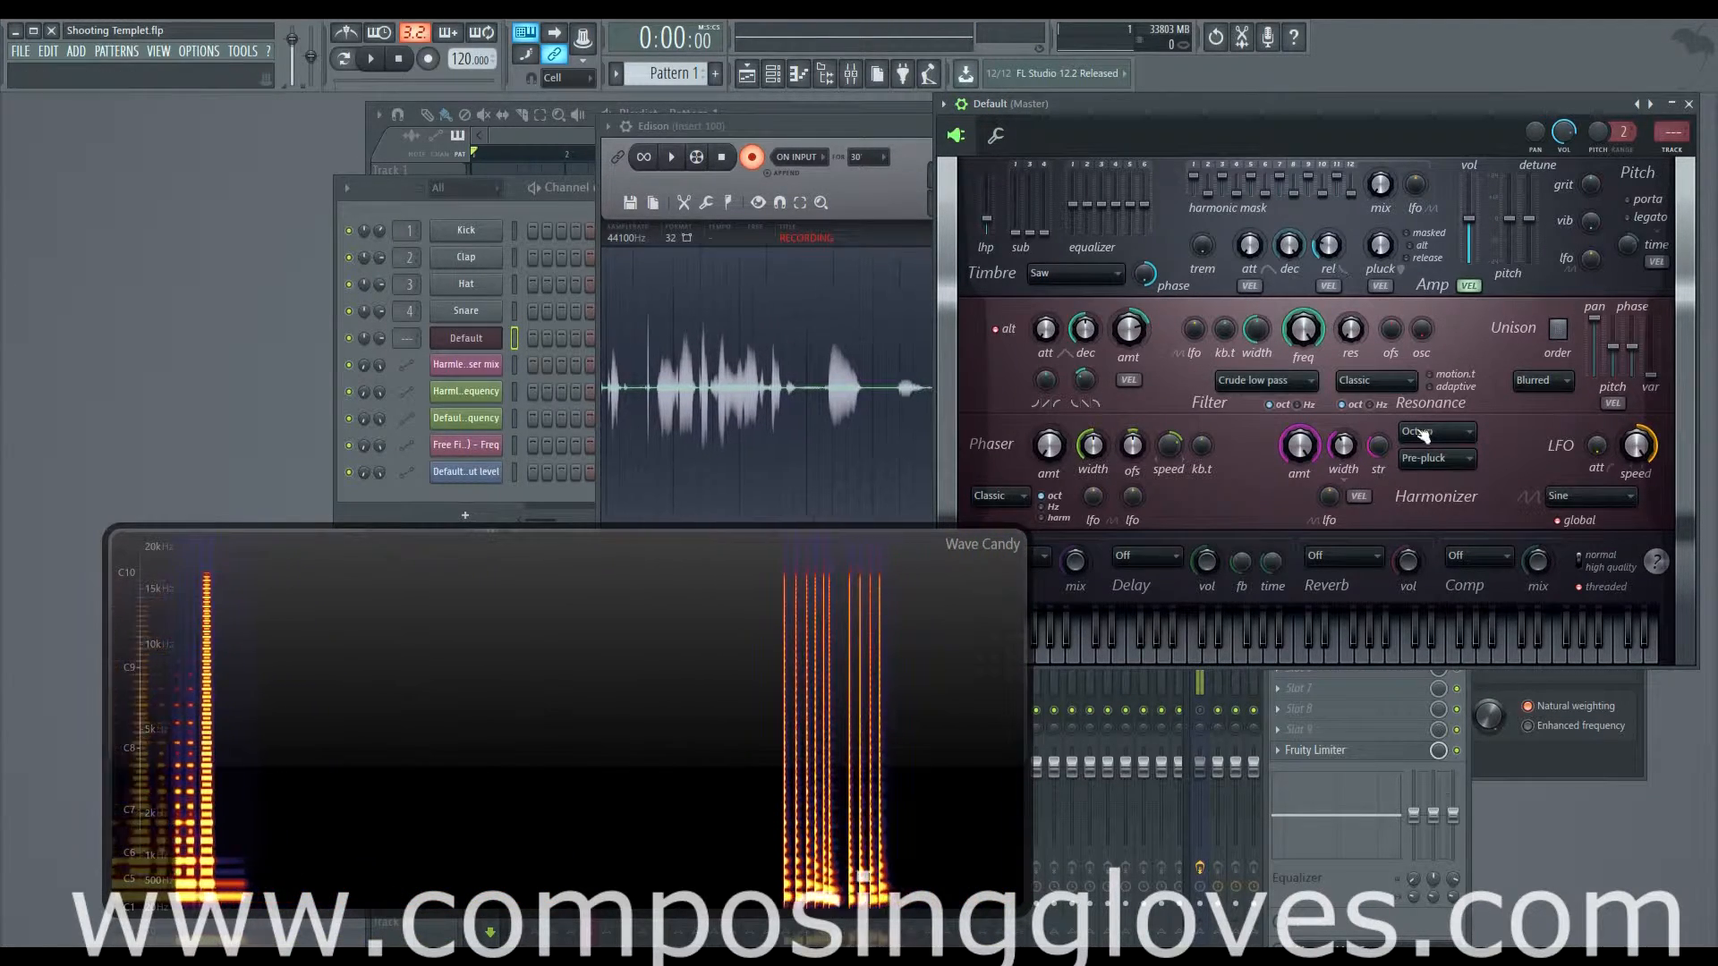
pyautogui.click(1432, 459)
pyautogui.click(1451, 535)
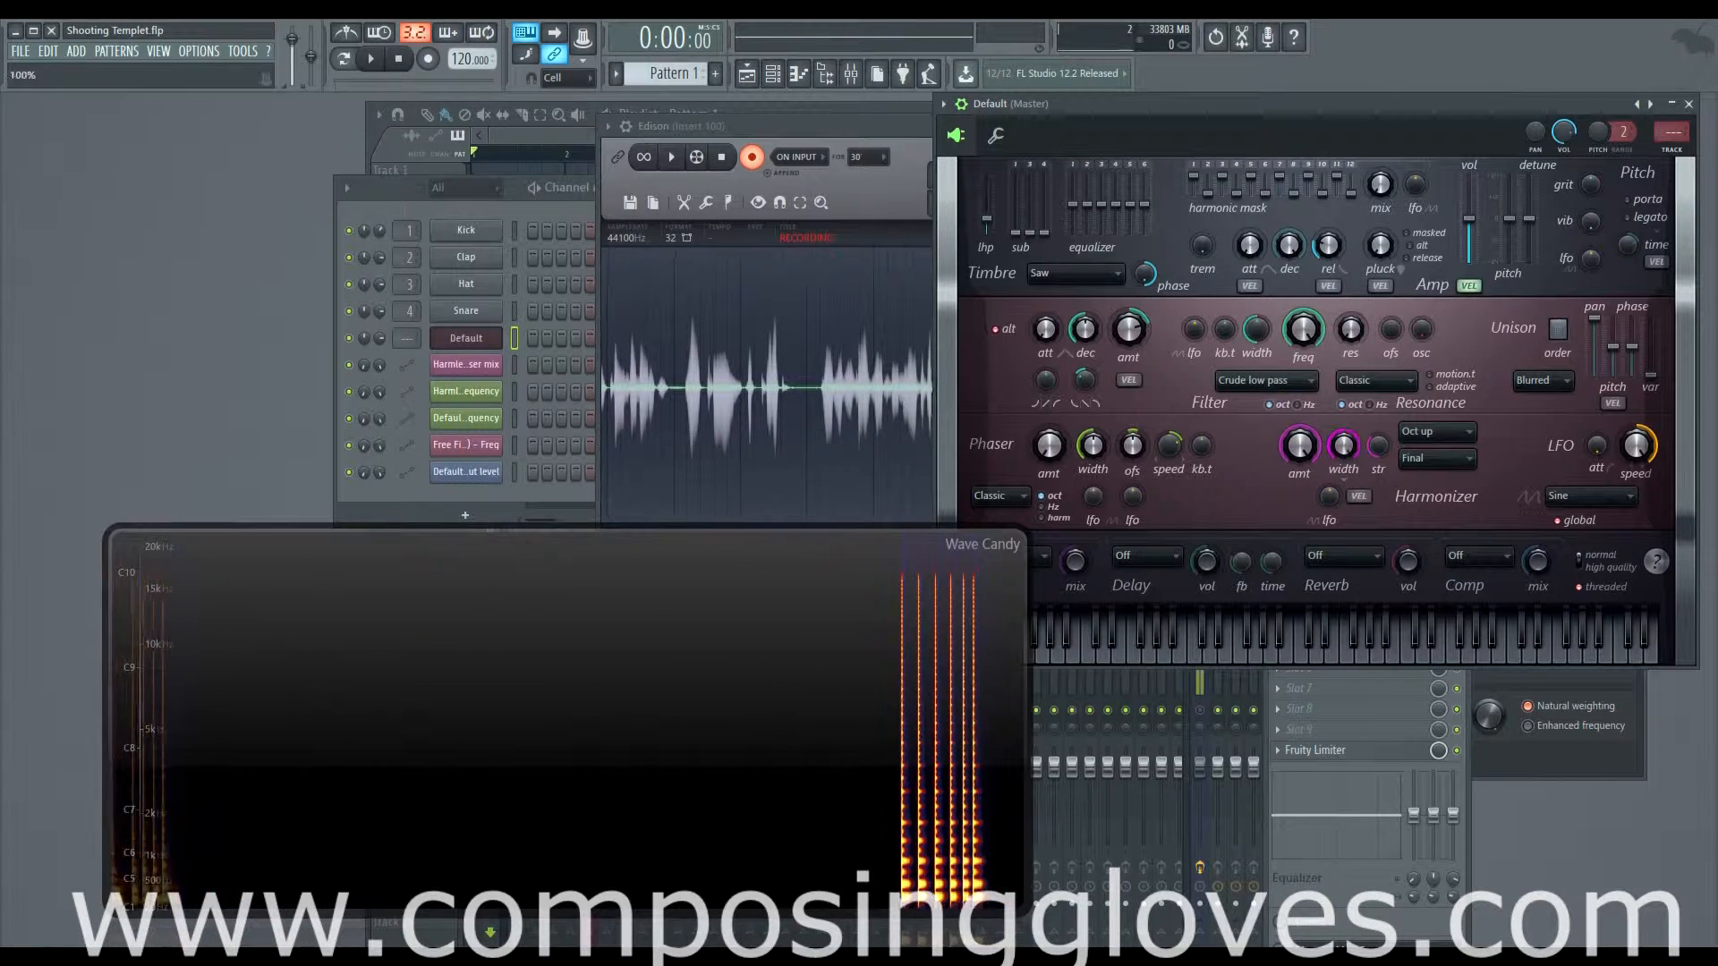
# Step: Audition the Final position with repeated notes and set the harmonizer position to Pre-phaser
pyautogui.press('b')
pyautogui.press('b')
pyautogui.press('b')
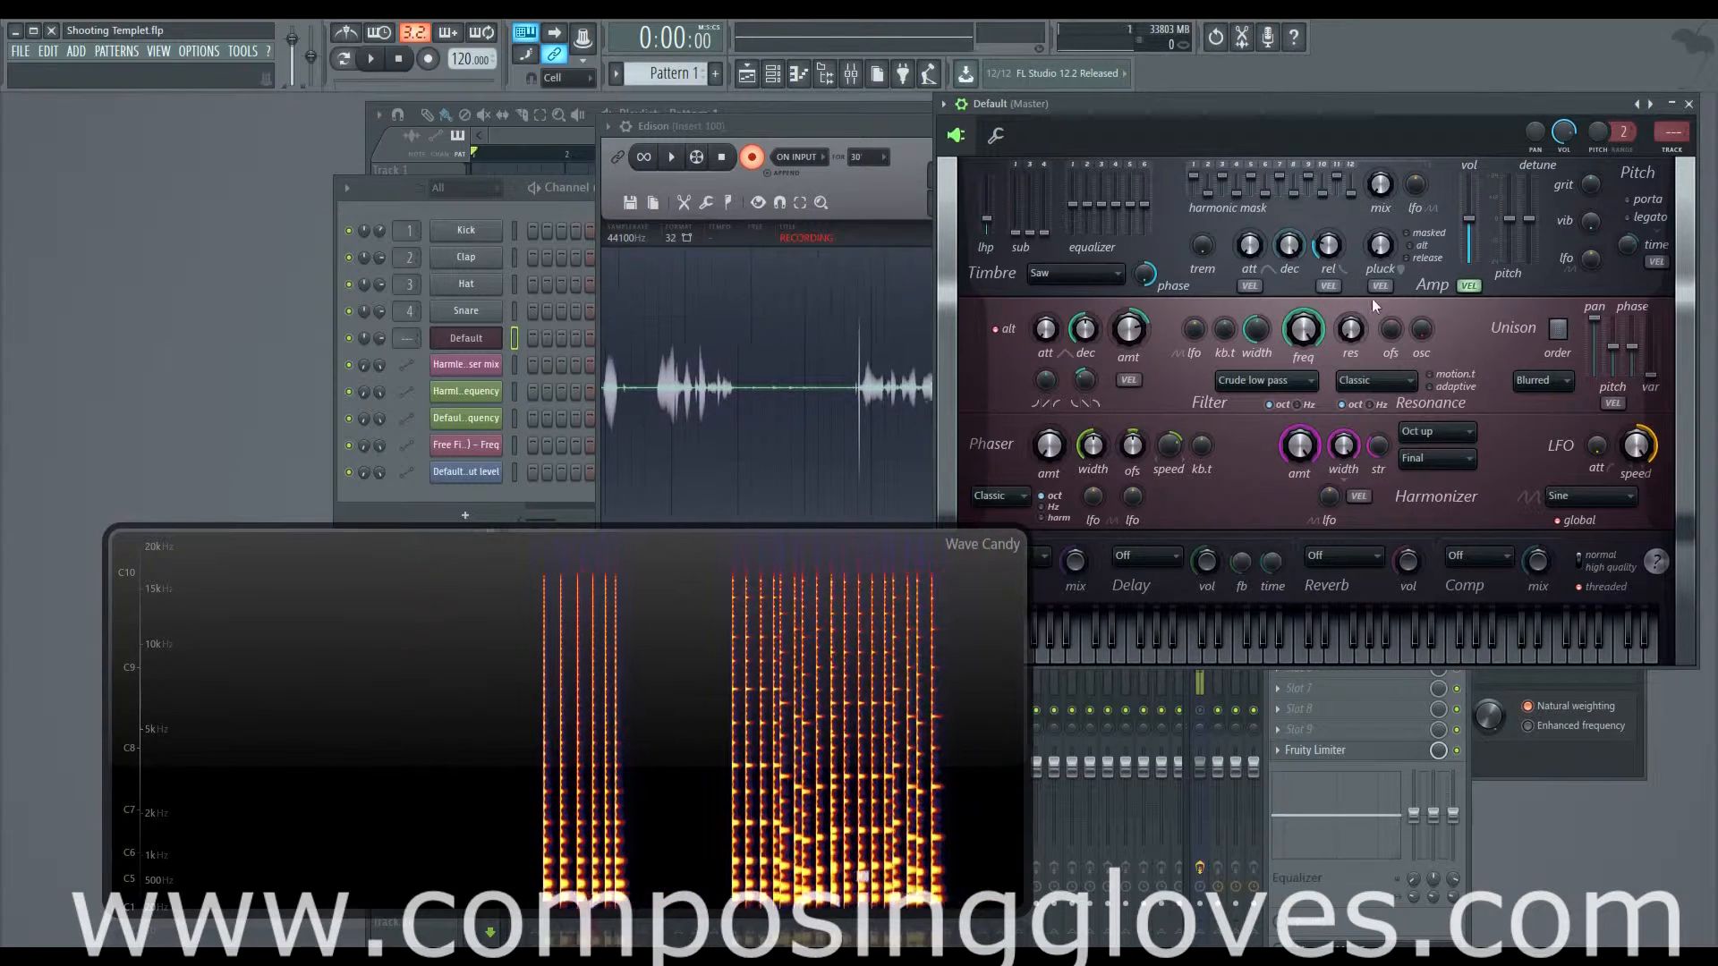
pyautogui.click(1431, 460)
pyautogui.click(1465, 495)
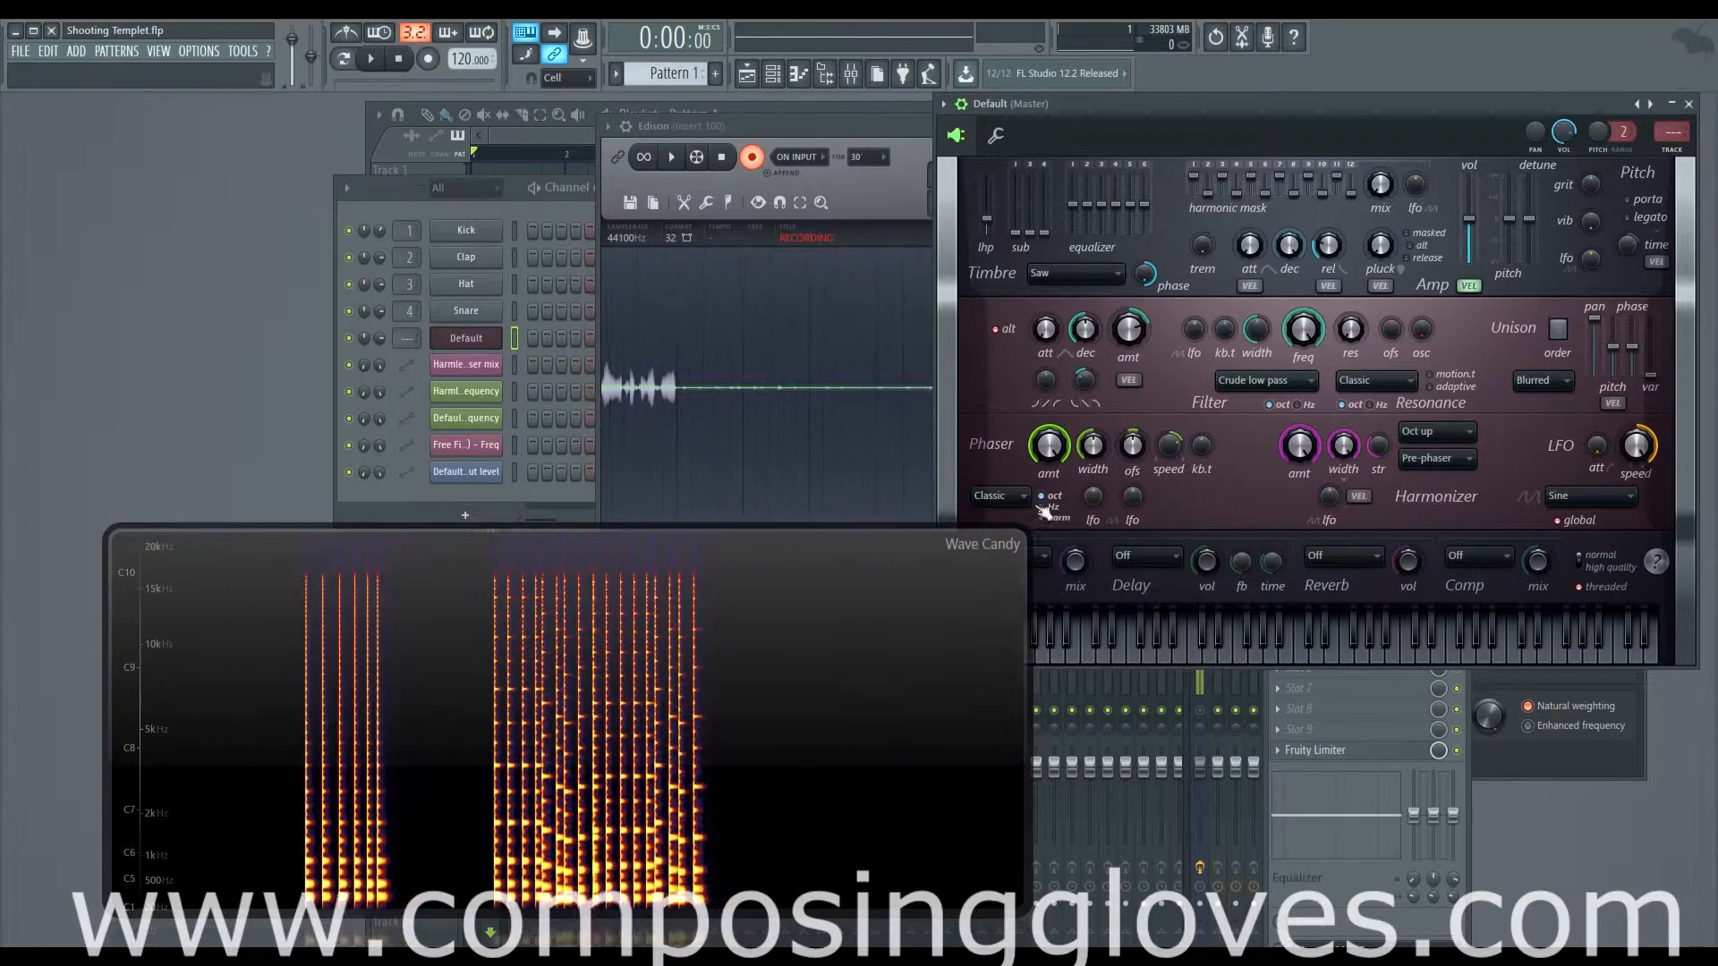
# Step: Audition the Pre-phaser harmonizer position with a note, and switch the harmonizer position to Final
pyautogui.press('n')
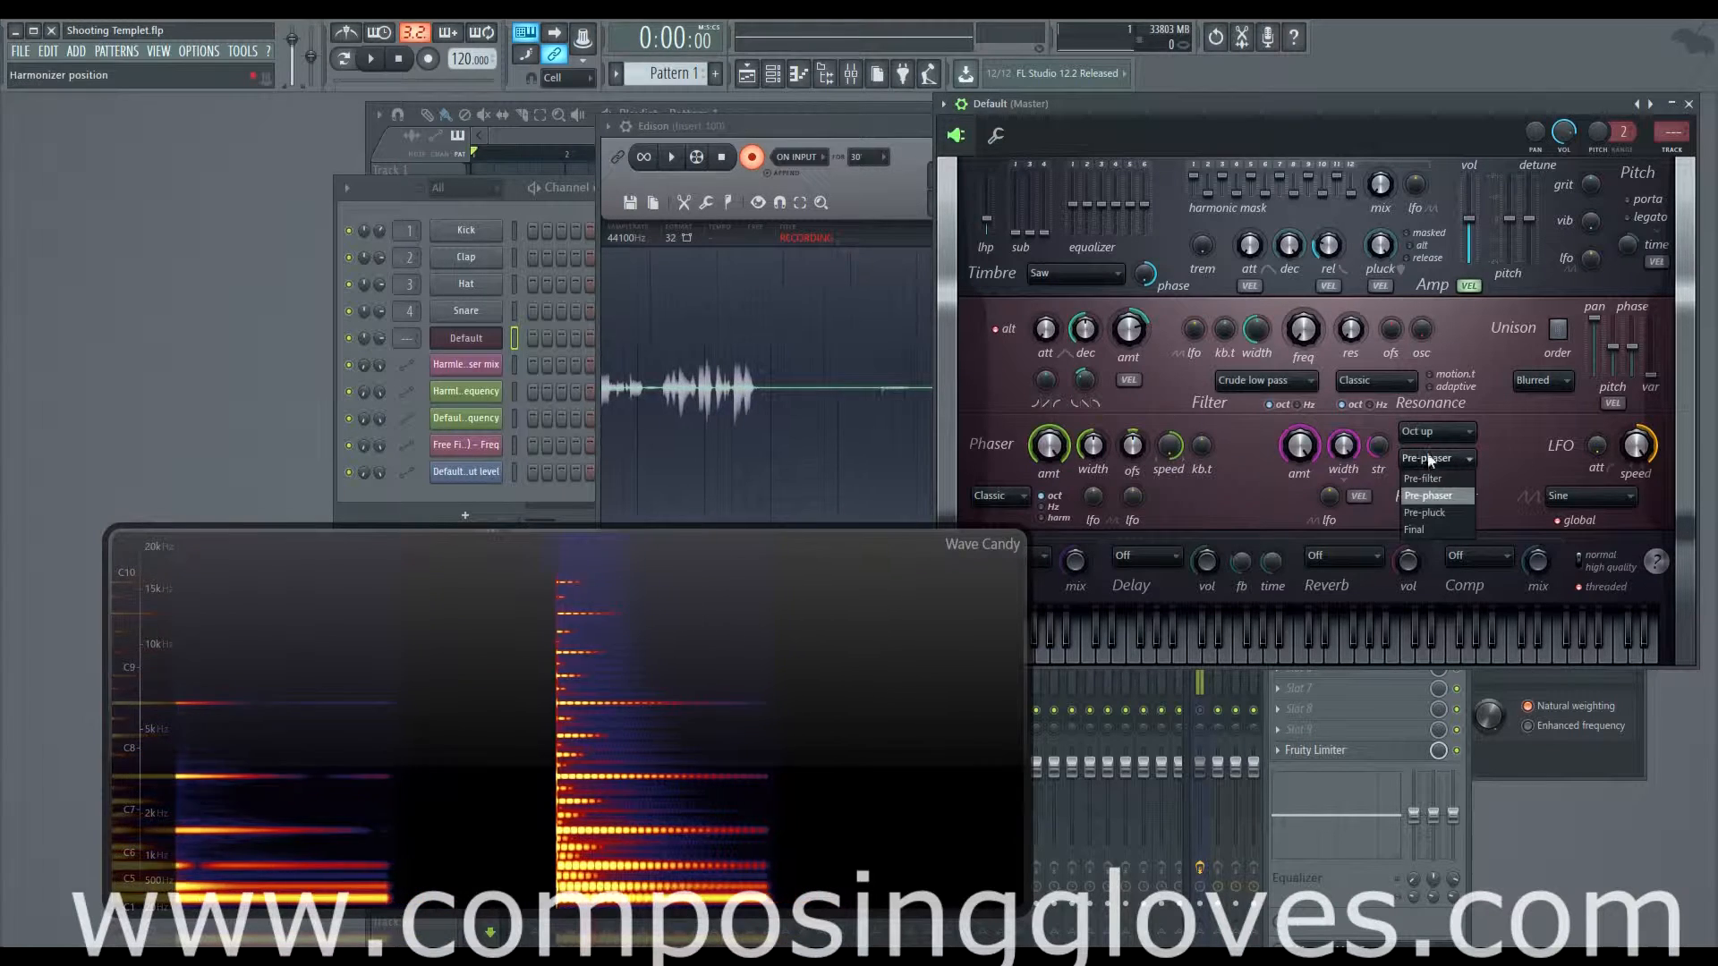
pyautogui.click(1426, 524)
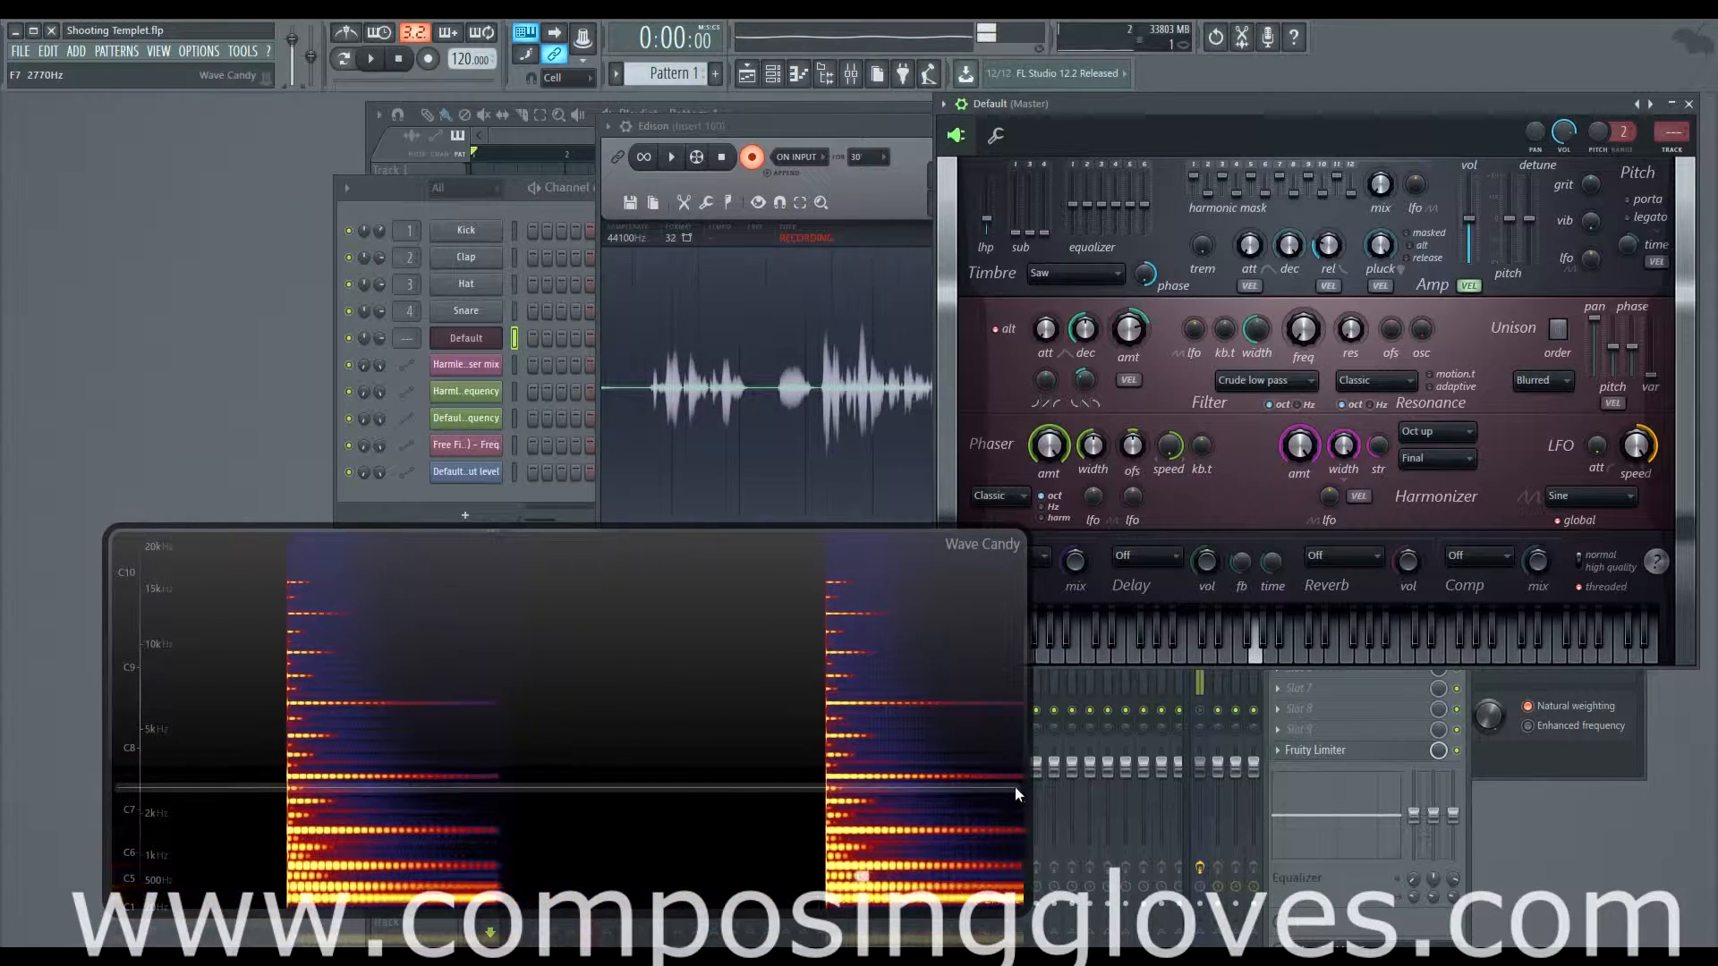
pyautogui.click(1439, 459)
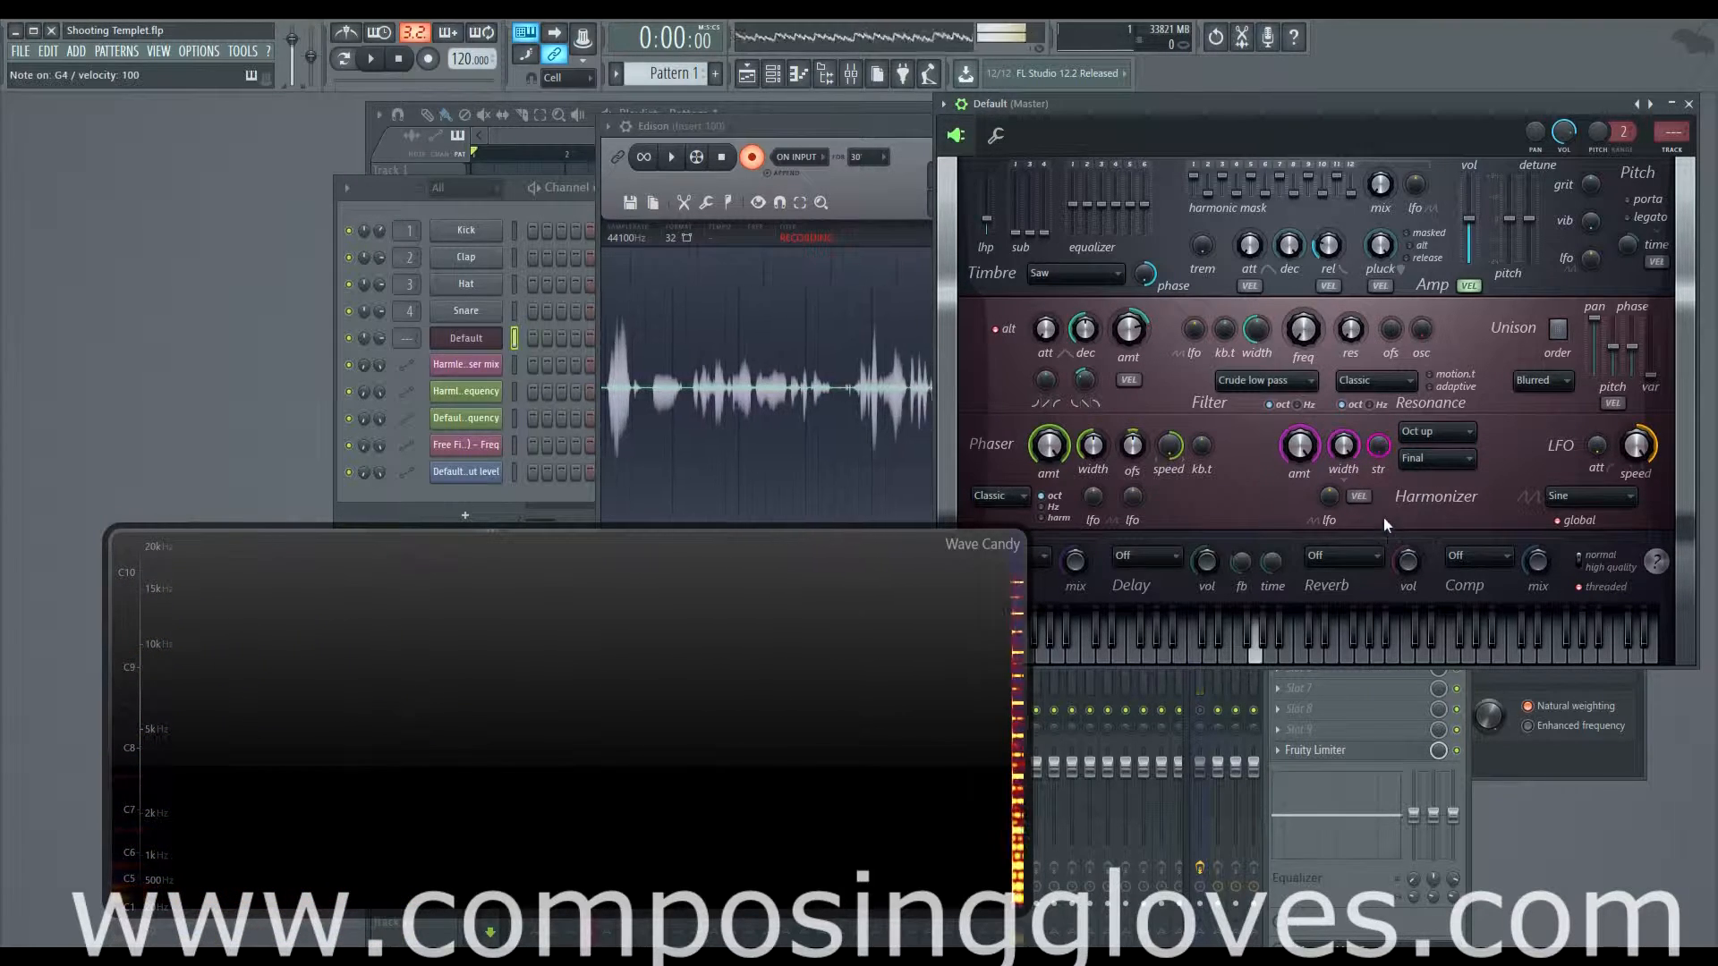
# Step: Turn down the harmonizer strength and the phaser amount, leaving the harmonizer position on Final
pyautogui.moveTo(1379, 450); pyautogui.dragTo(1379, 462)
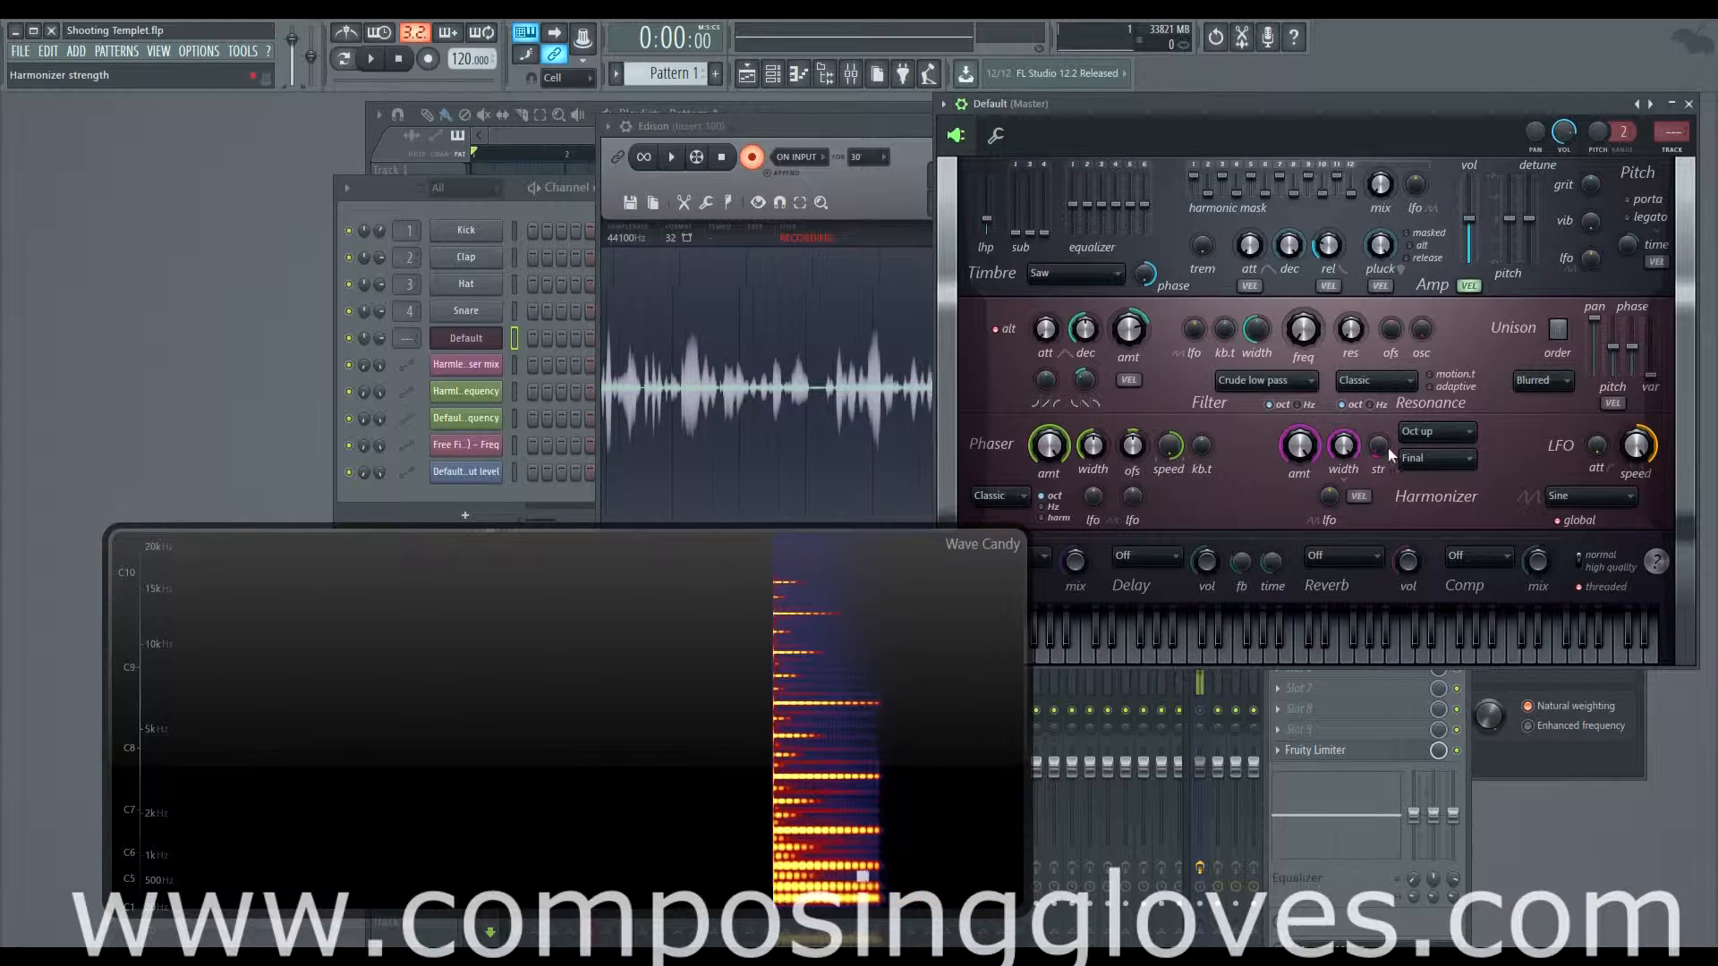
pyautogui.click(1432, 460)
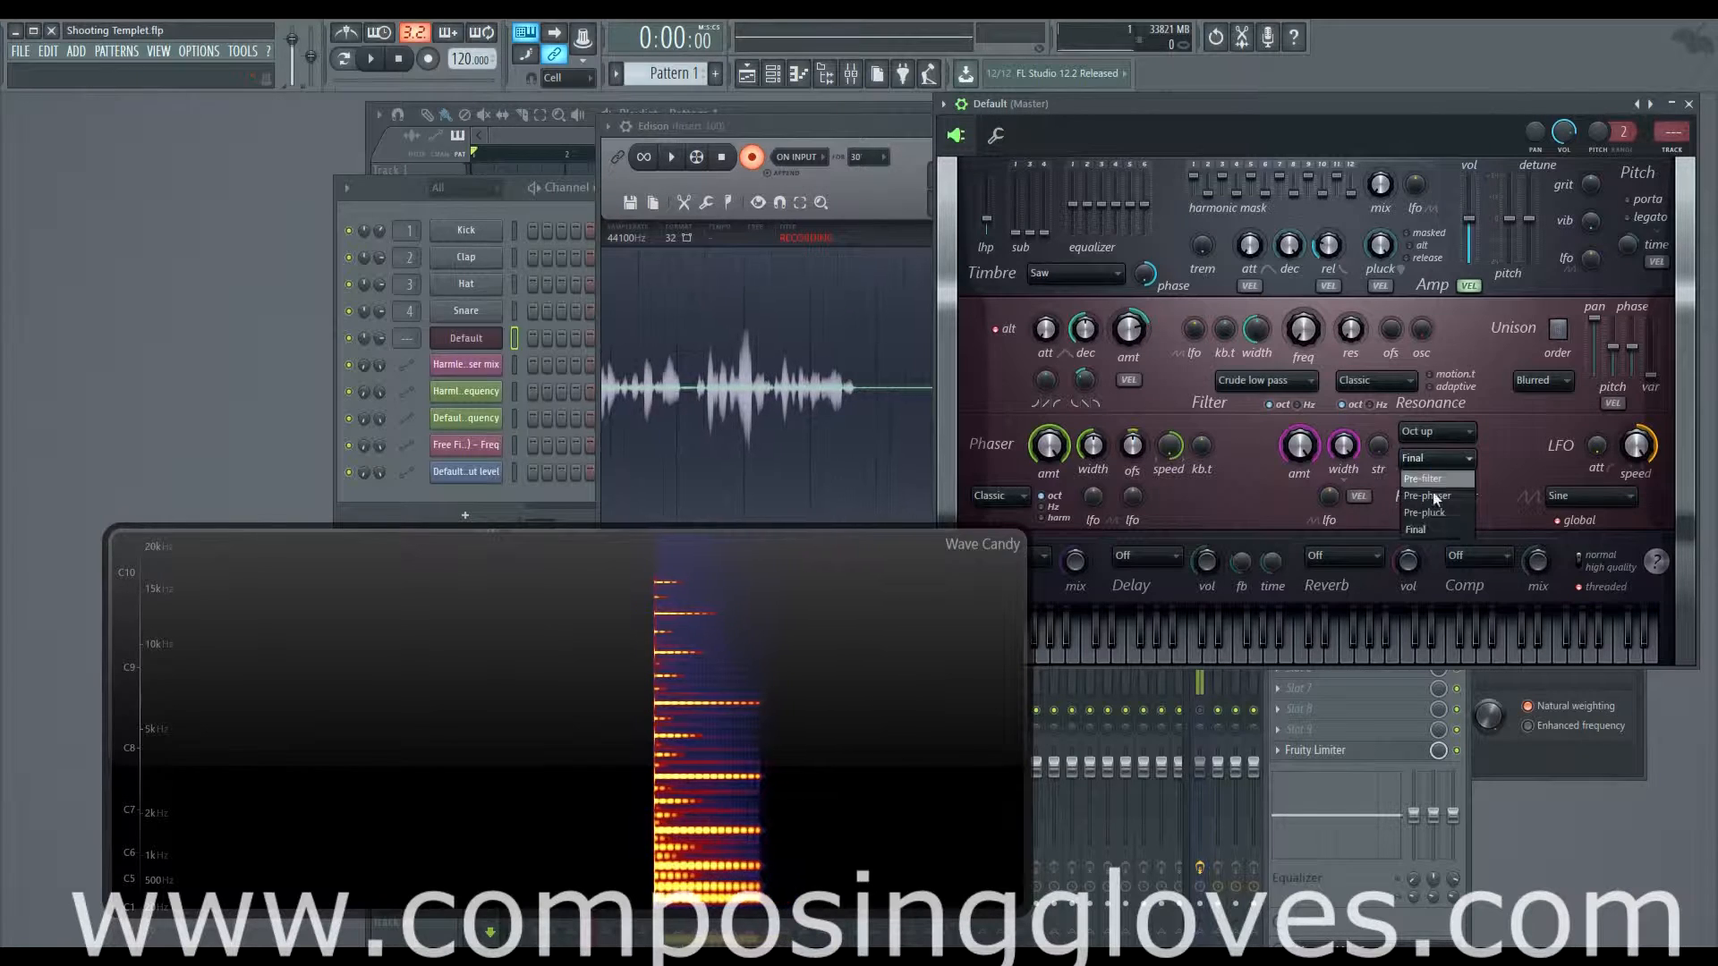
pyautogui.click(1430, 530)
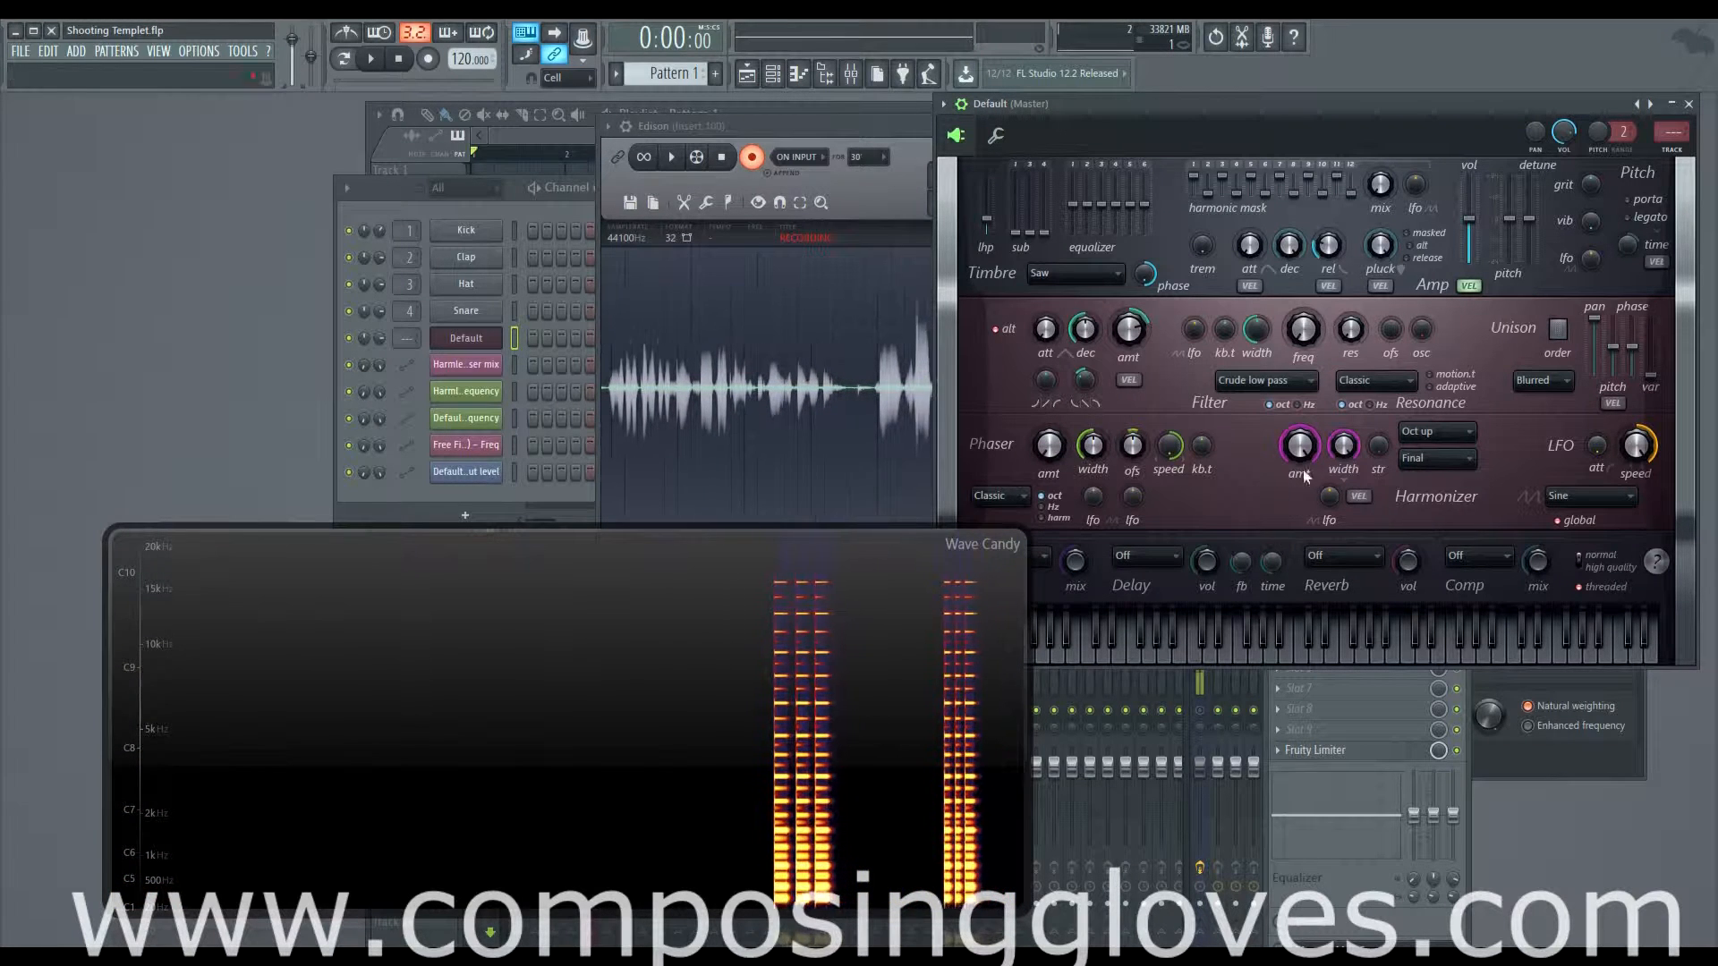
# Step: Compare the harmonizer type Oct up with Oct up +1, leaving it on Oct up +1 and playing notes
pyautogui.click(1432, 433)
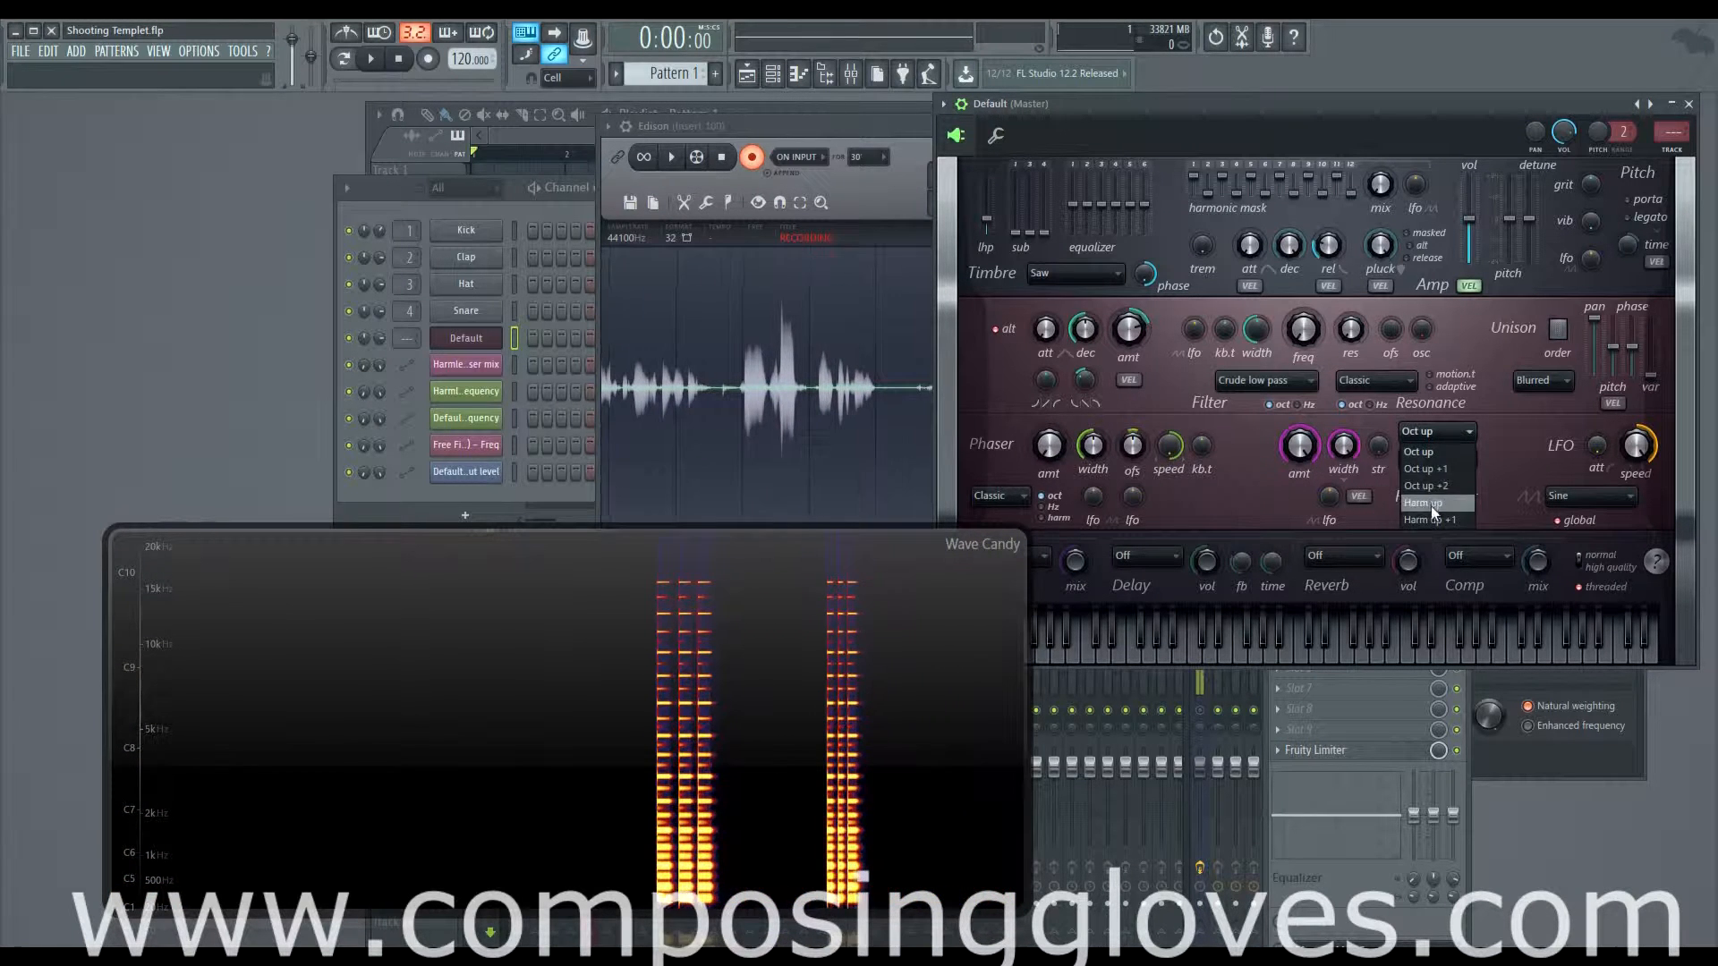
pyautogui.click(1439, 450)
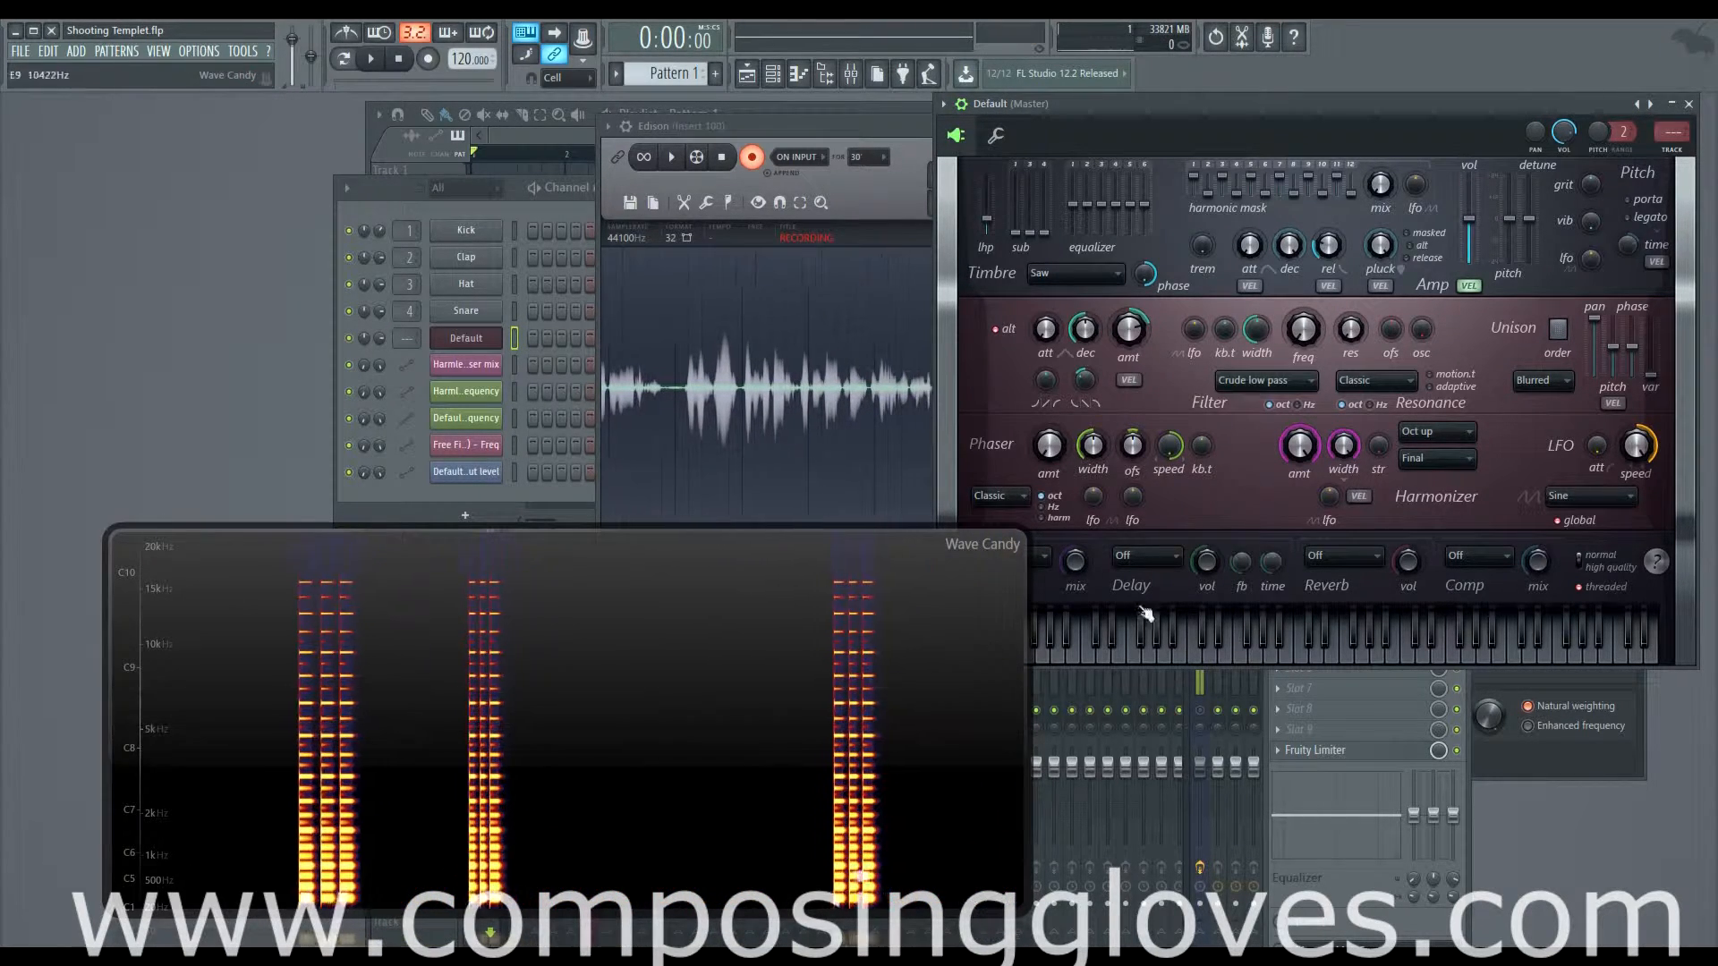
pyautogui.click(1431, 430)
pyautogui.click(1441, 472)
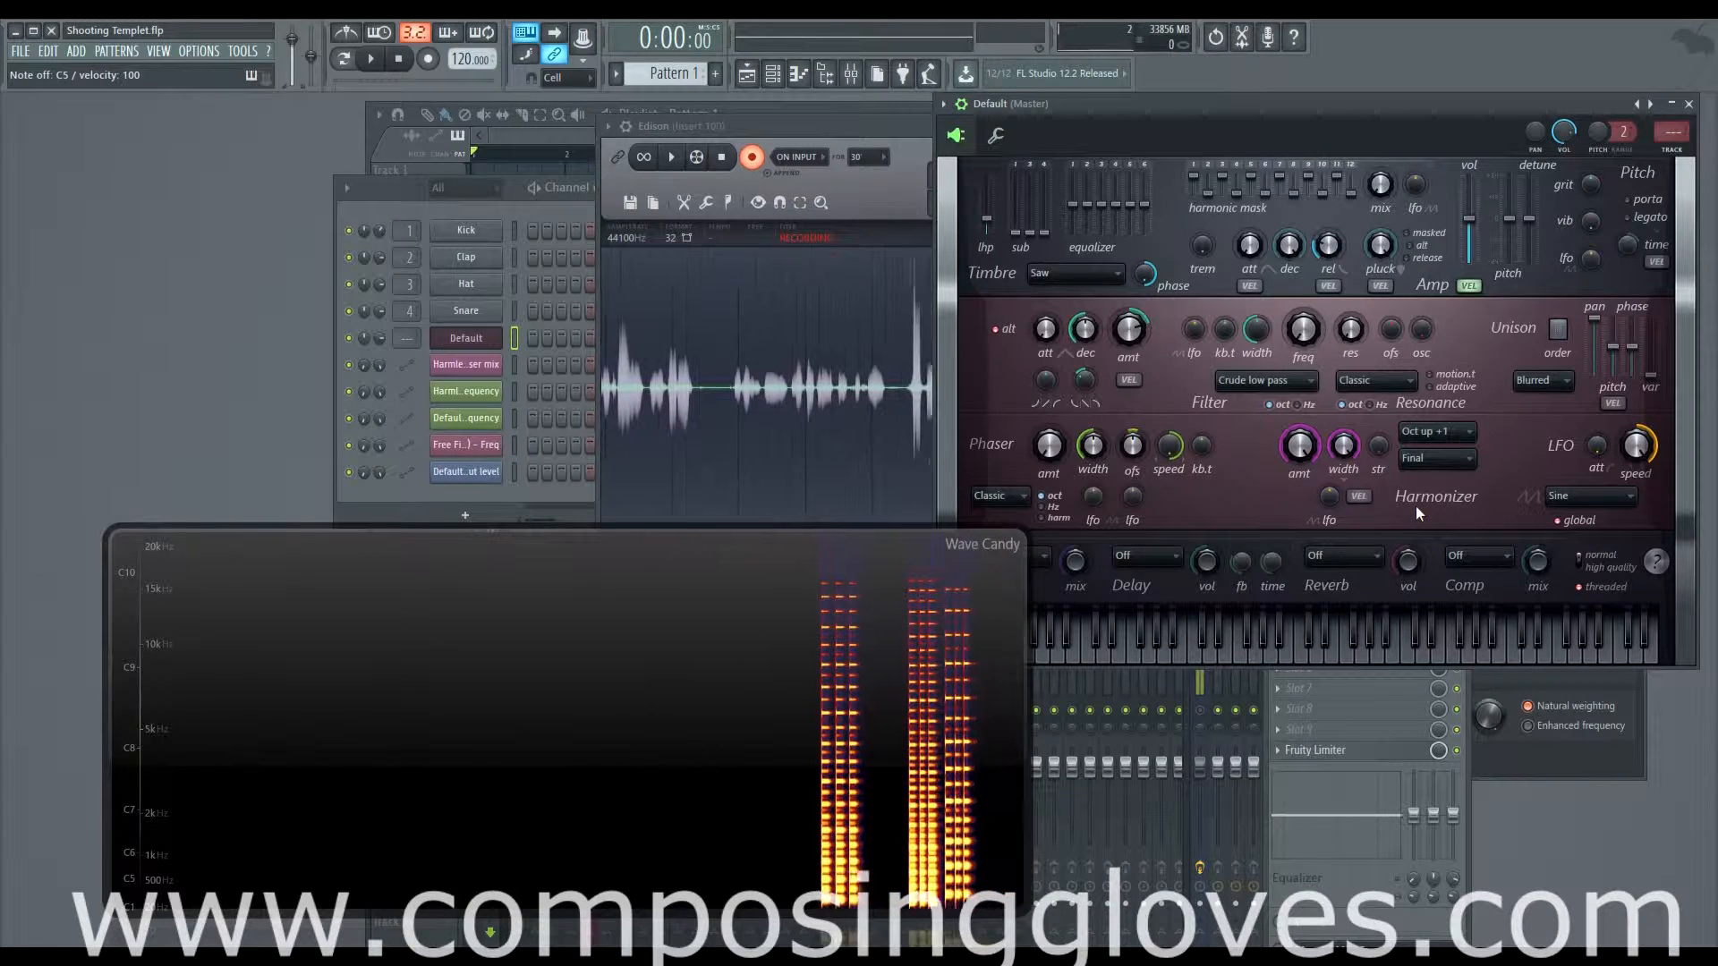
pyautogui.press('z')
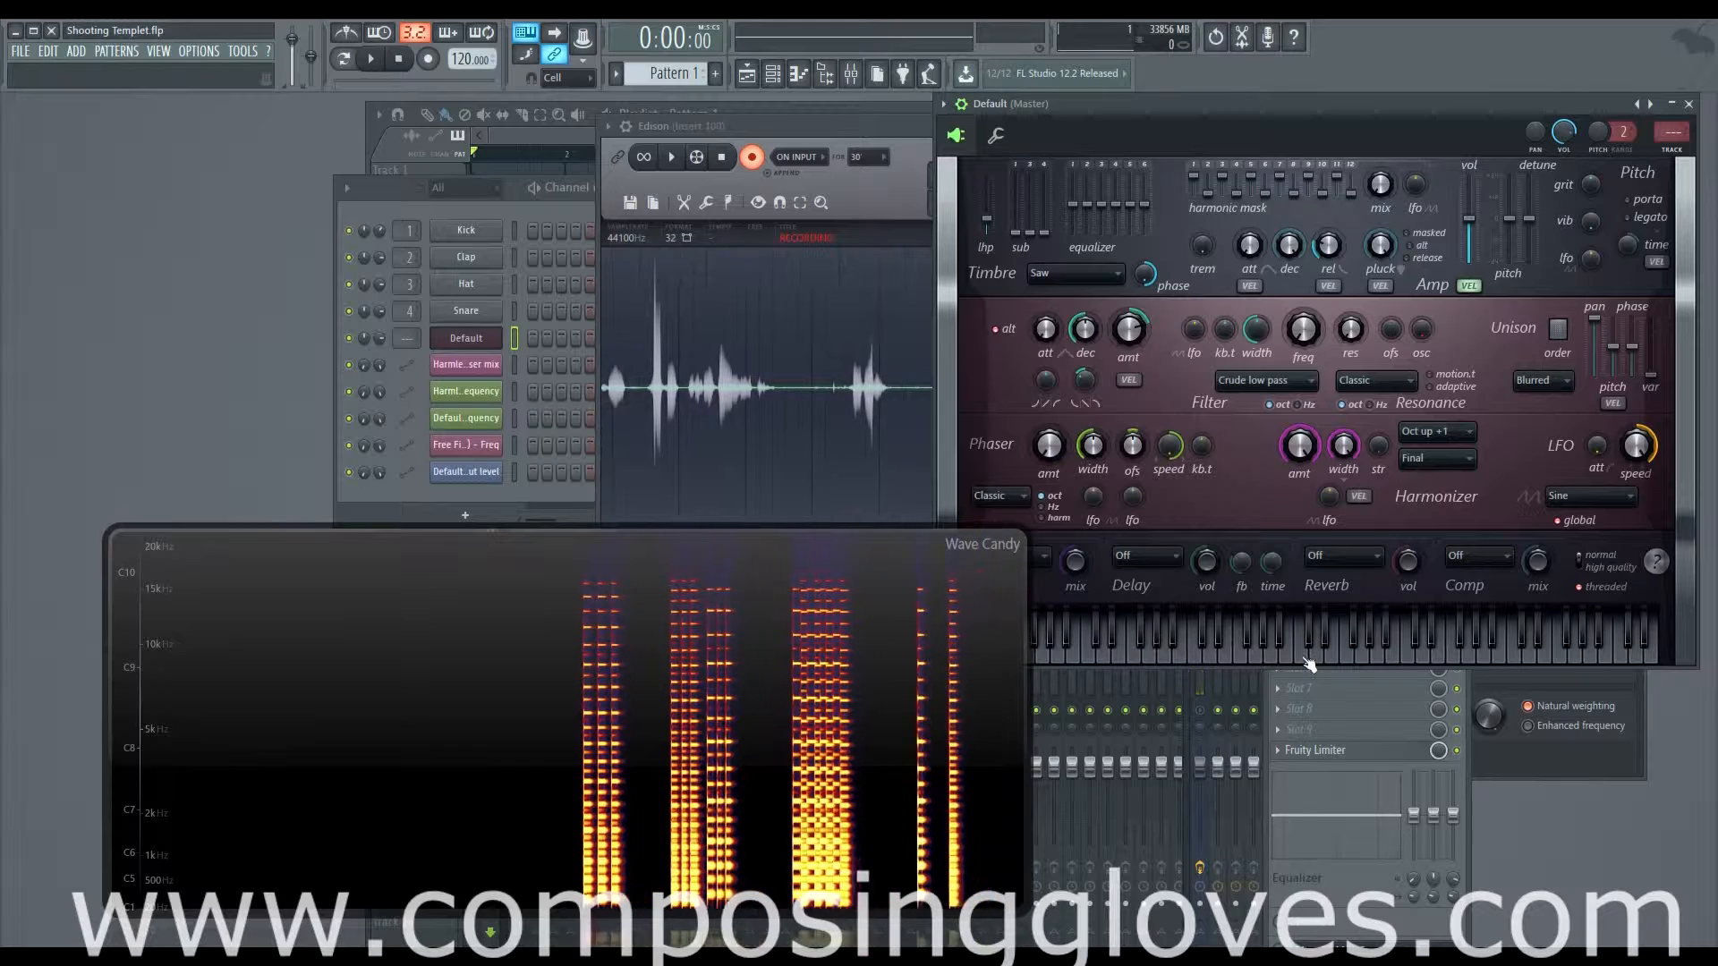
# Step: Try the harmonizer type Oct up +2, and switch the type to Harm up
pyautogui.click(1466, 434)
pyautogui.click(1460, 505)
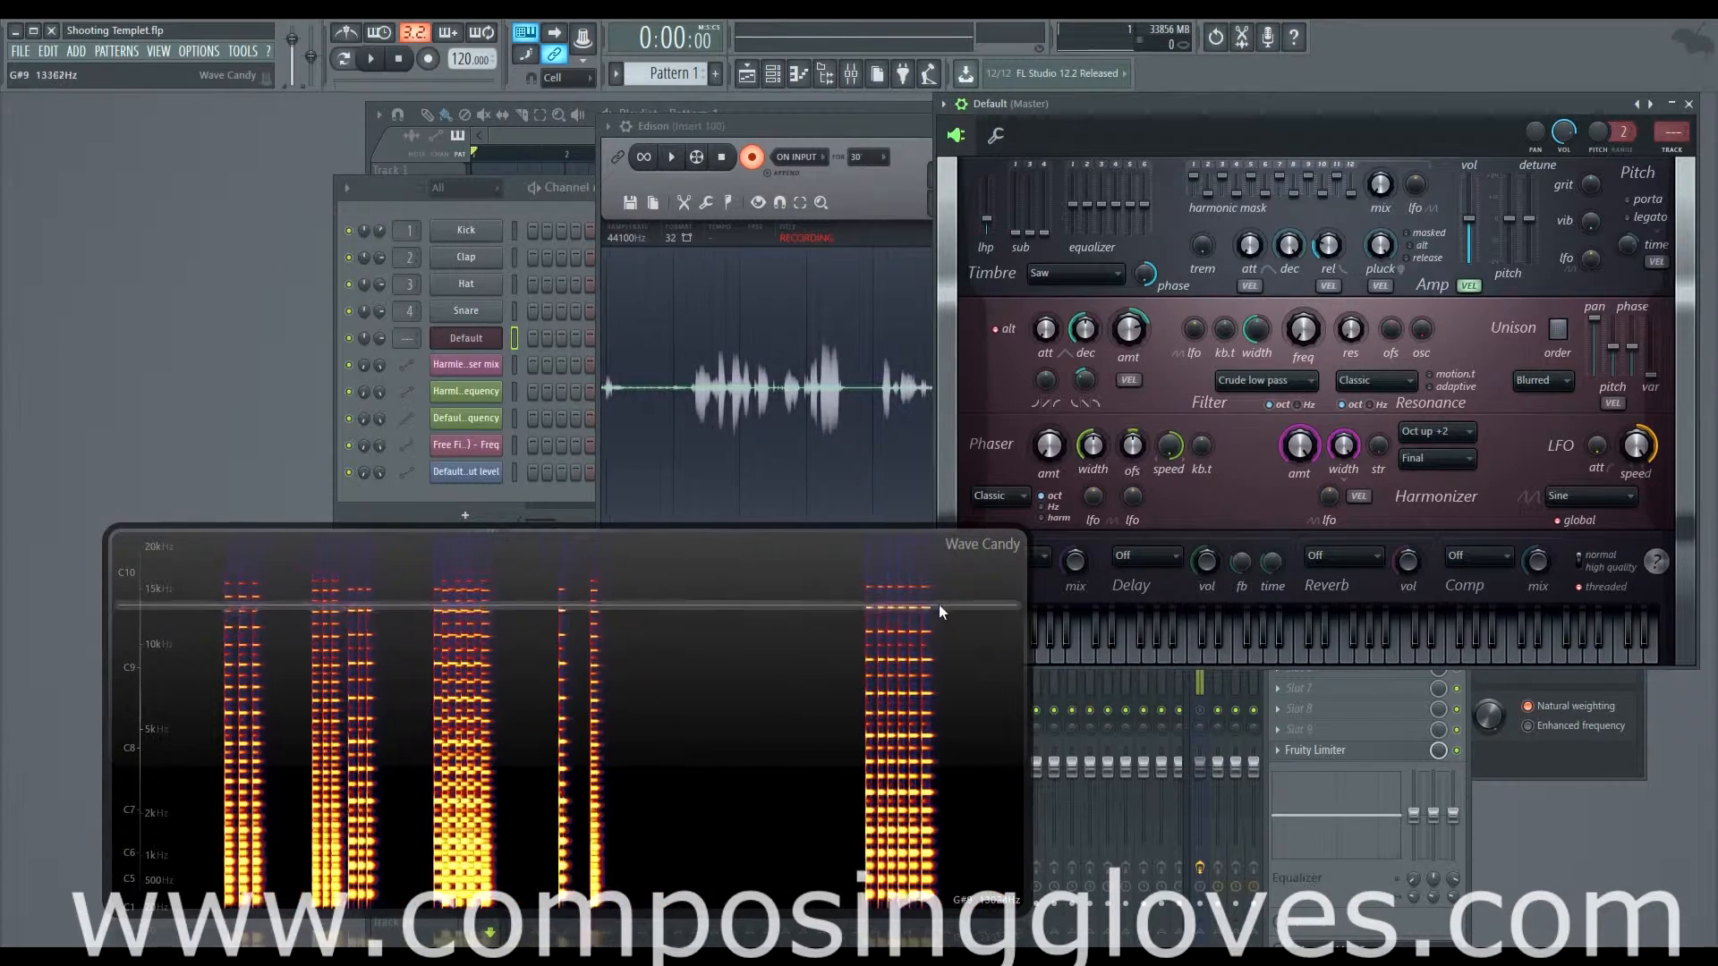
pyautogui.click(1446, 438)
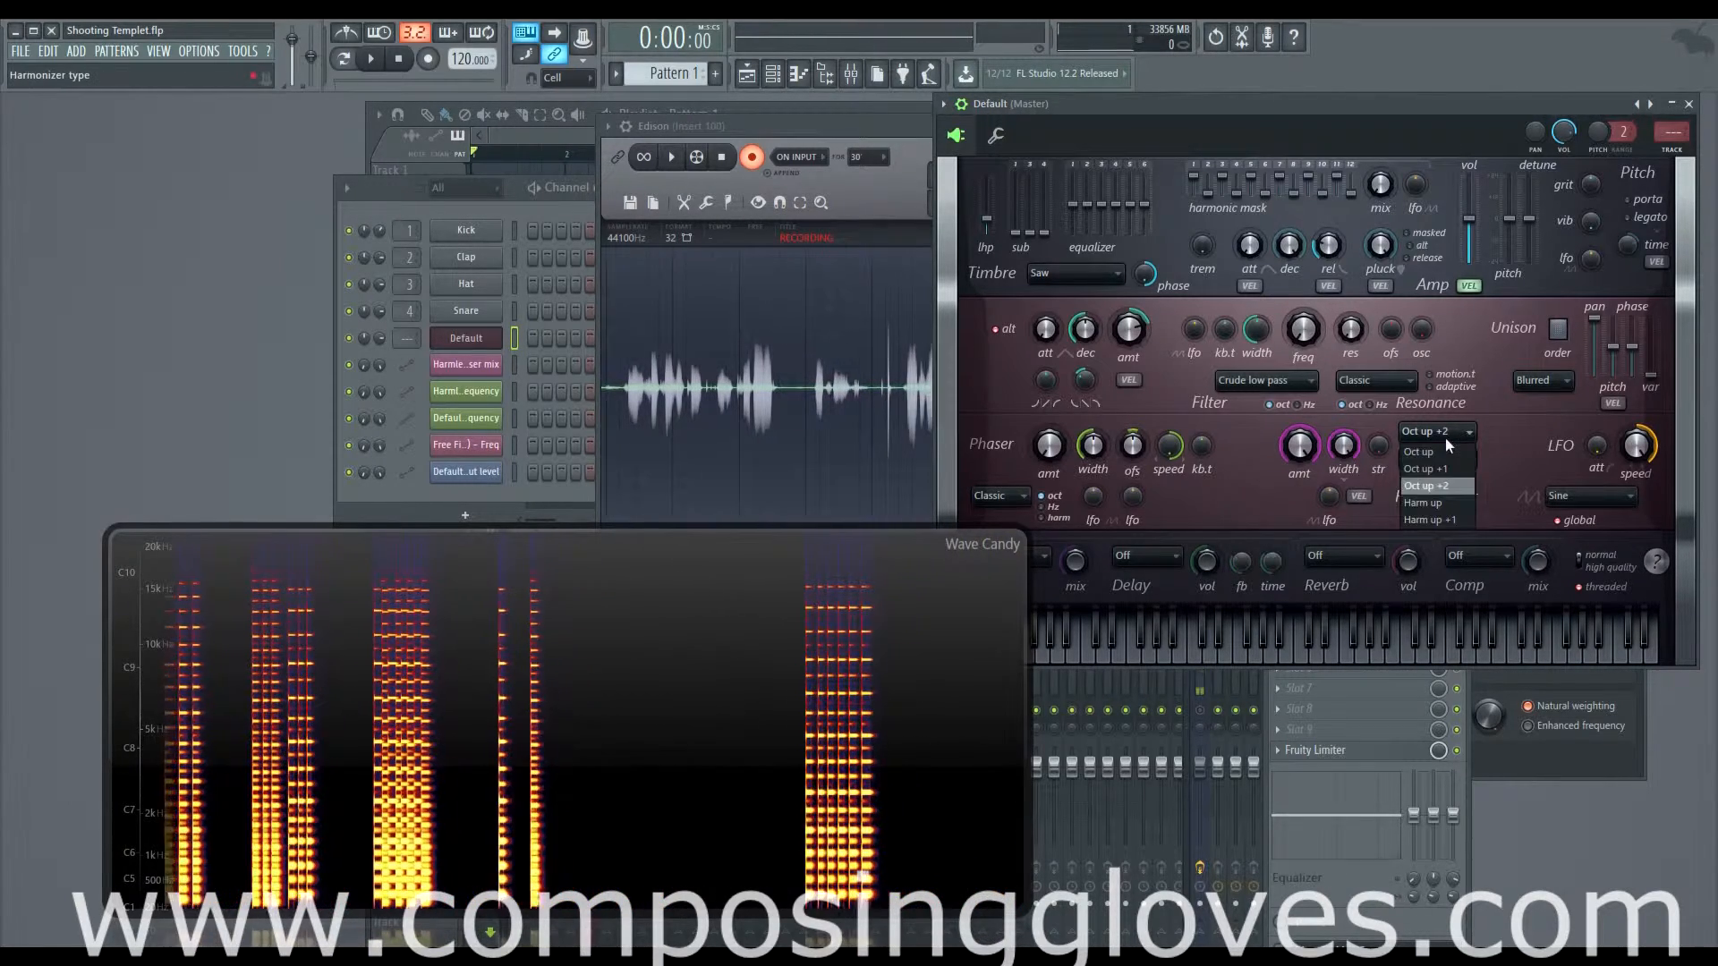
pyautogui.click(1459, 501)
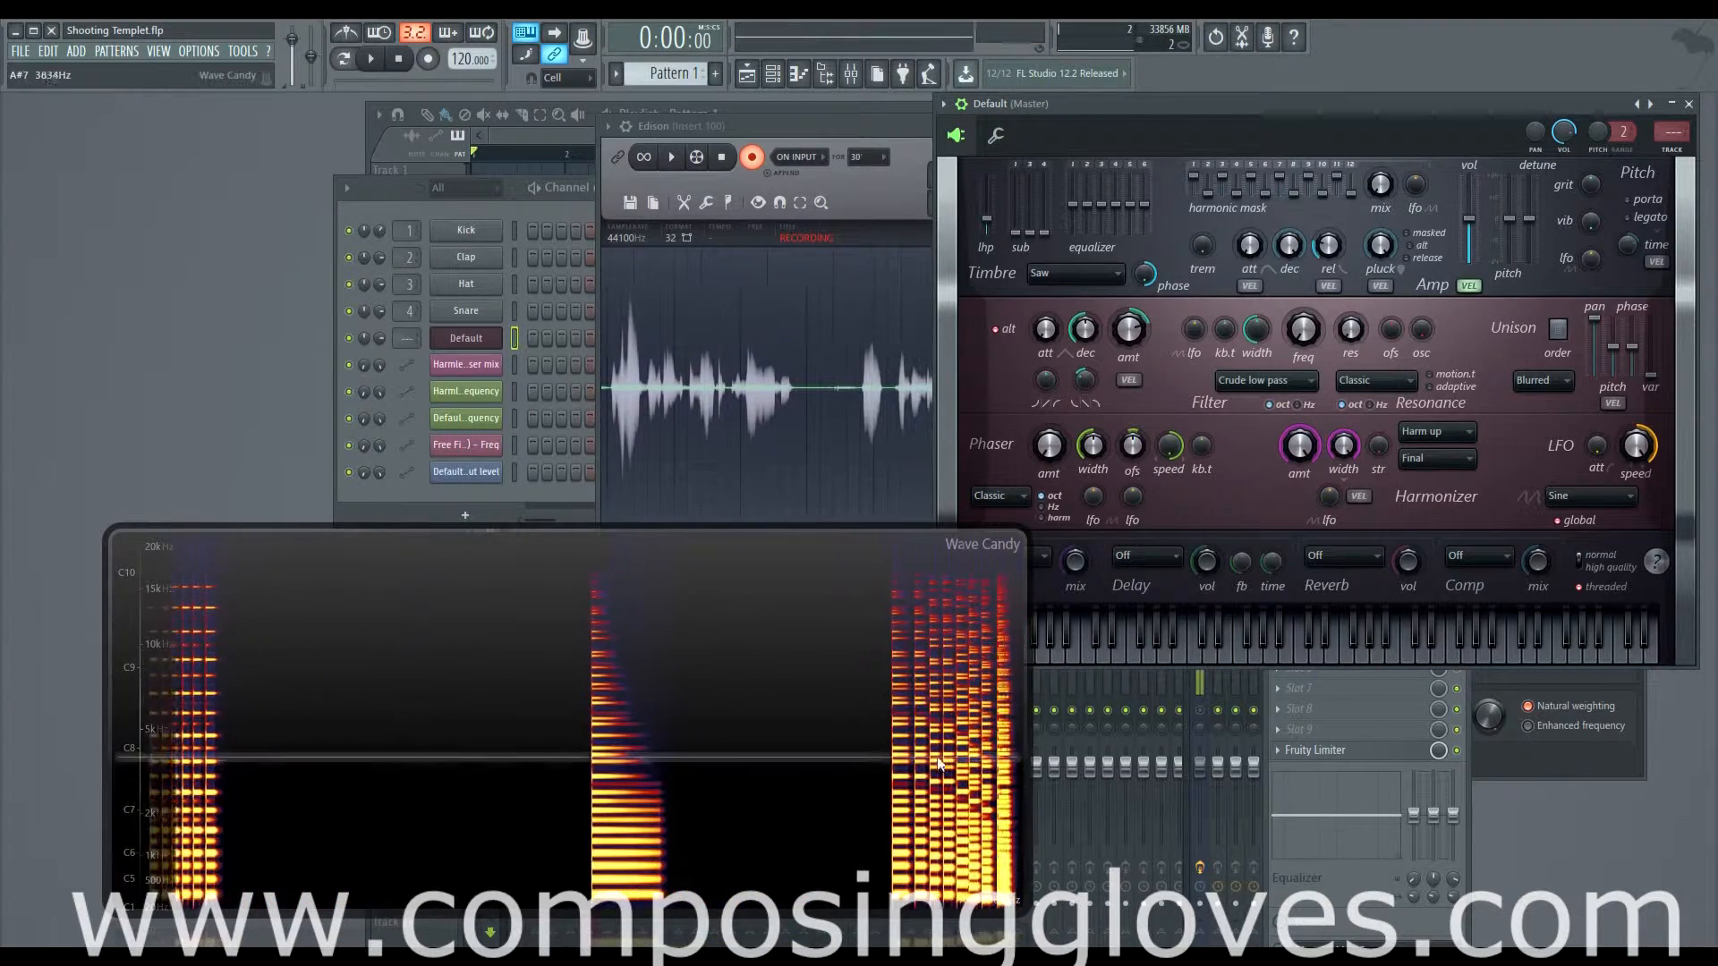
# Step: Audition the harmonizer type Harm up +1 and return the type to Harm up
pyautogui.click(1451, 434)
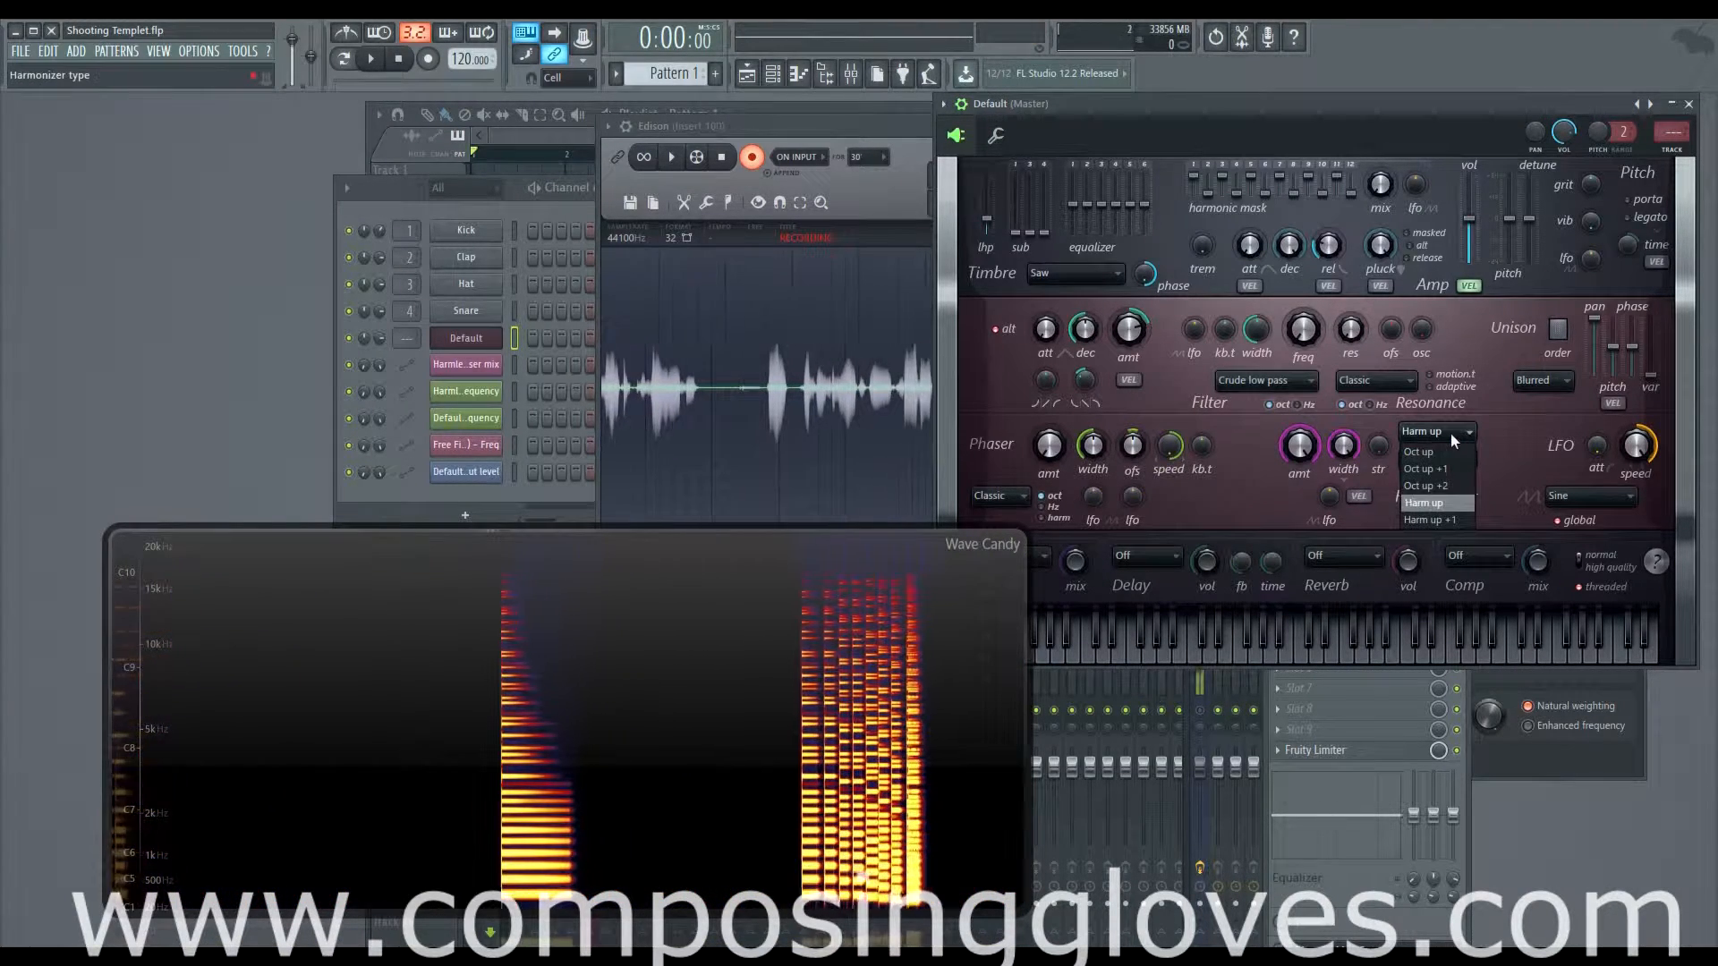
pyautogui.click(1450, 523)
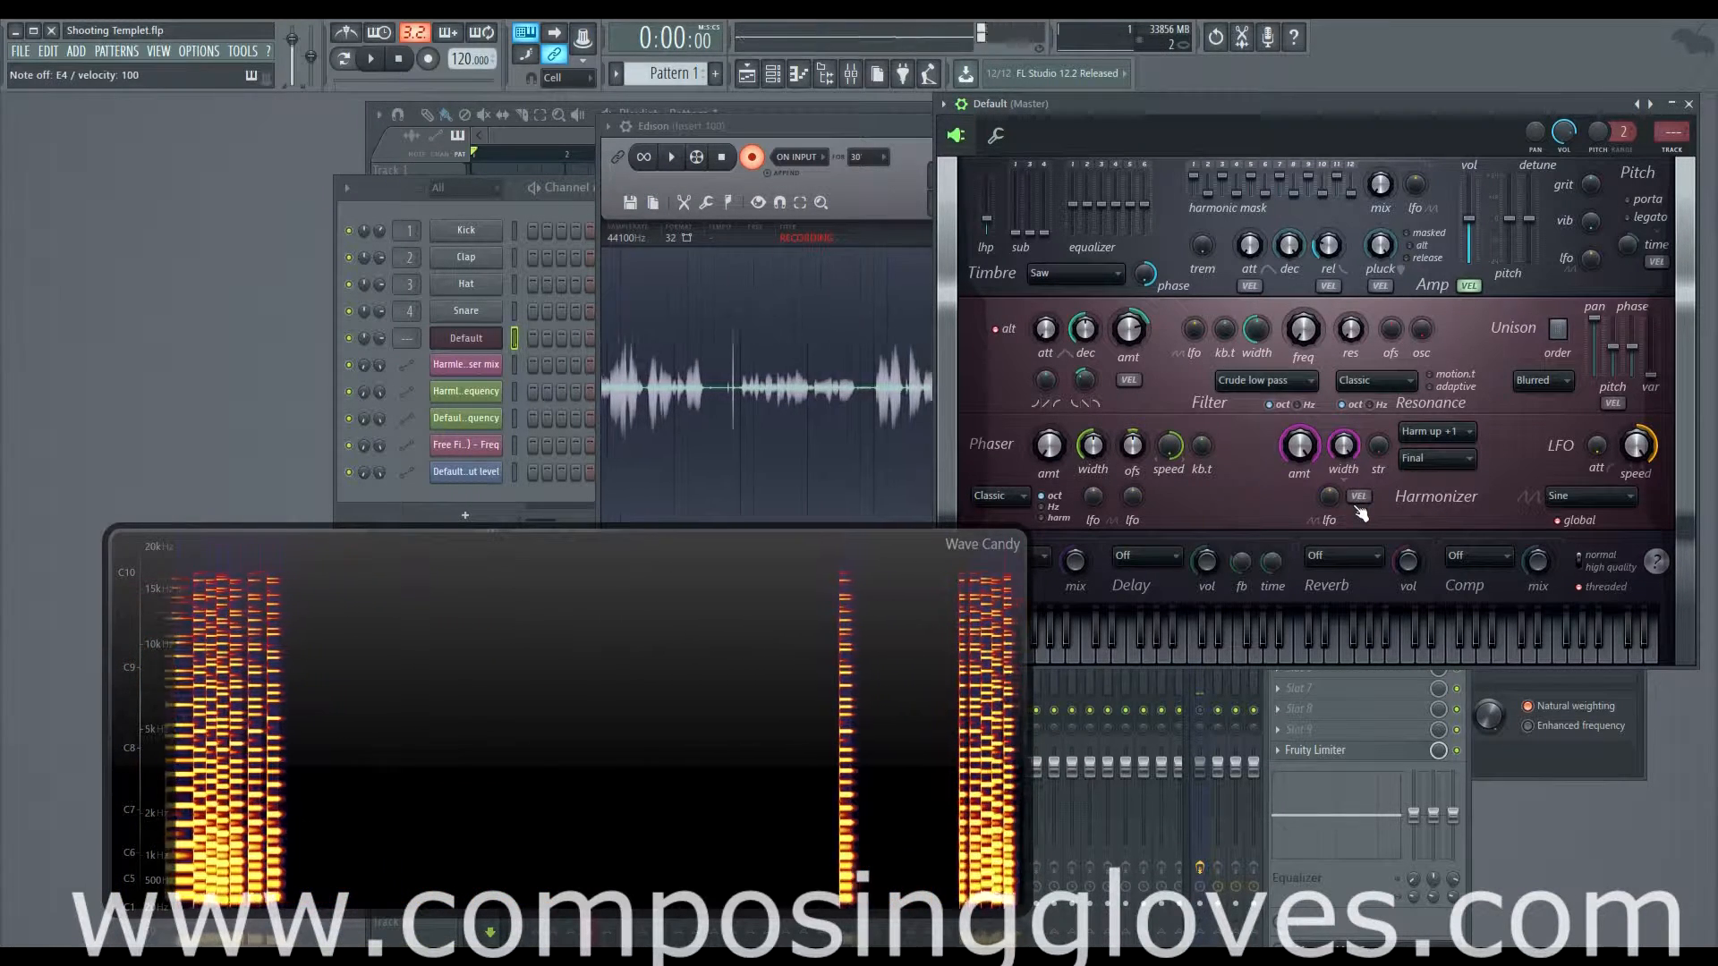
pyautogui.click(1451, 433)
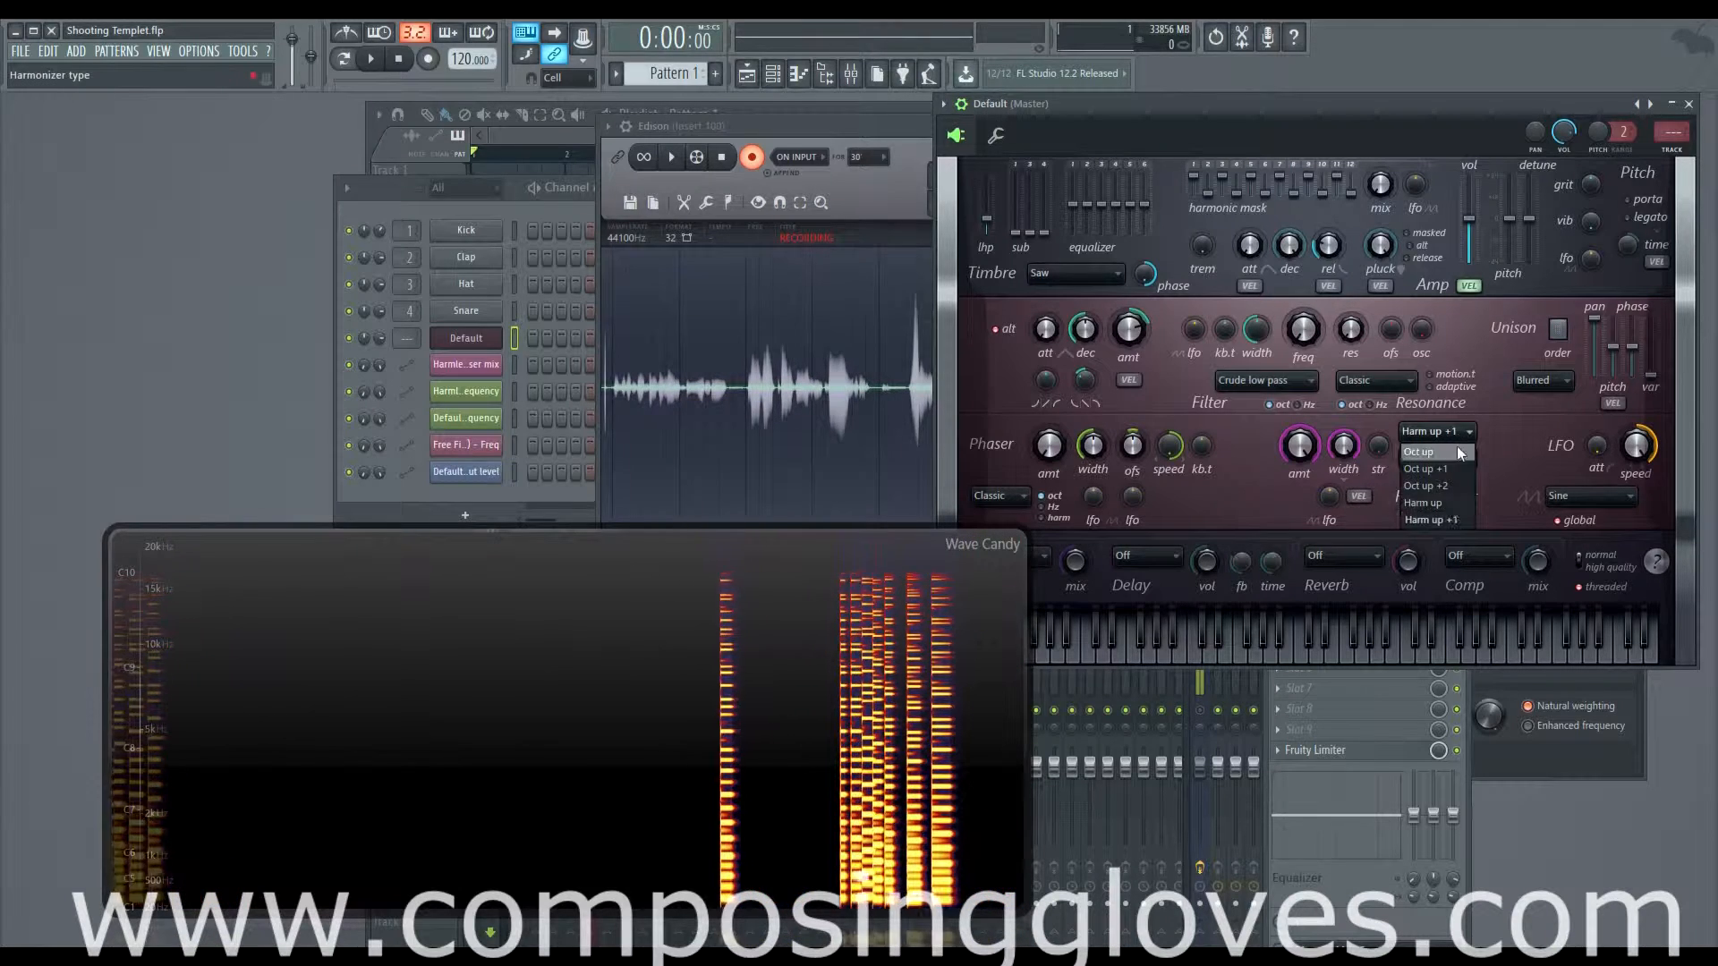
pyautogui.click(1450, 504)
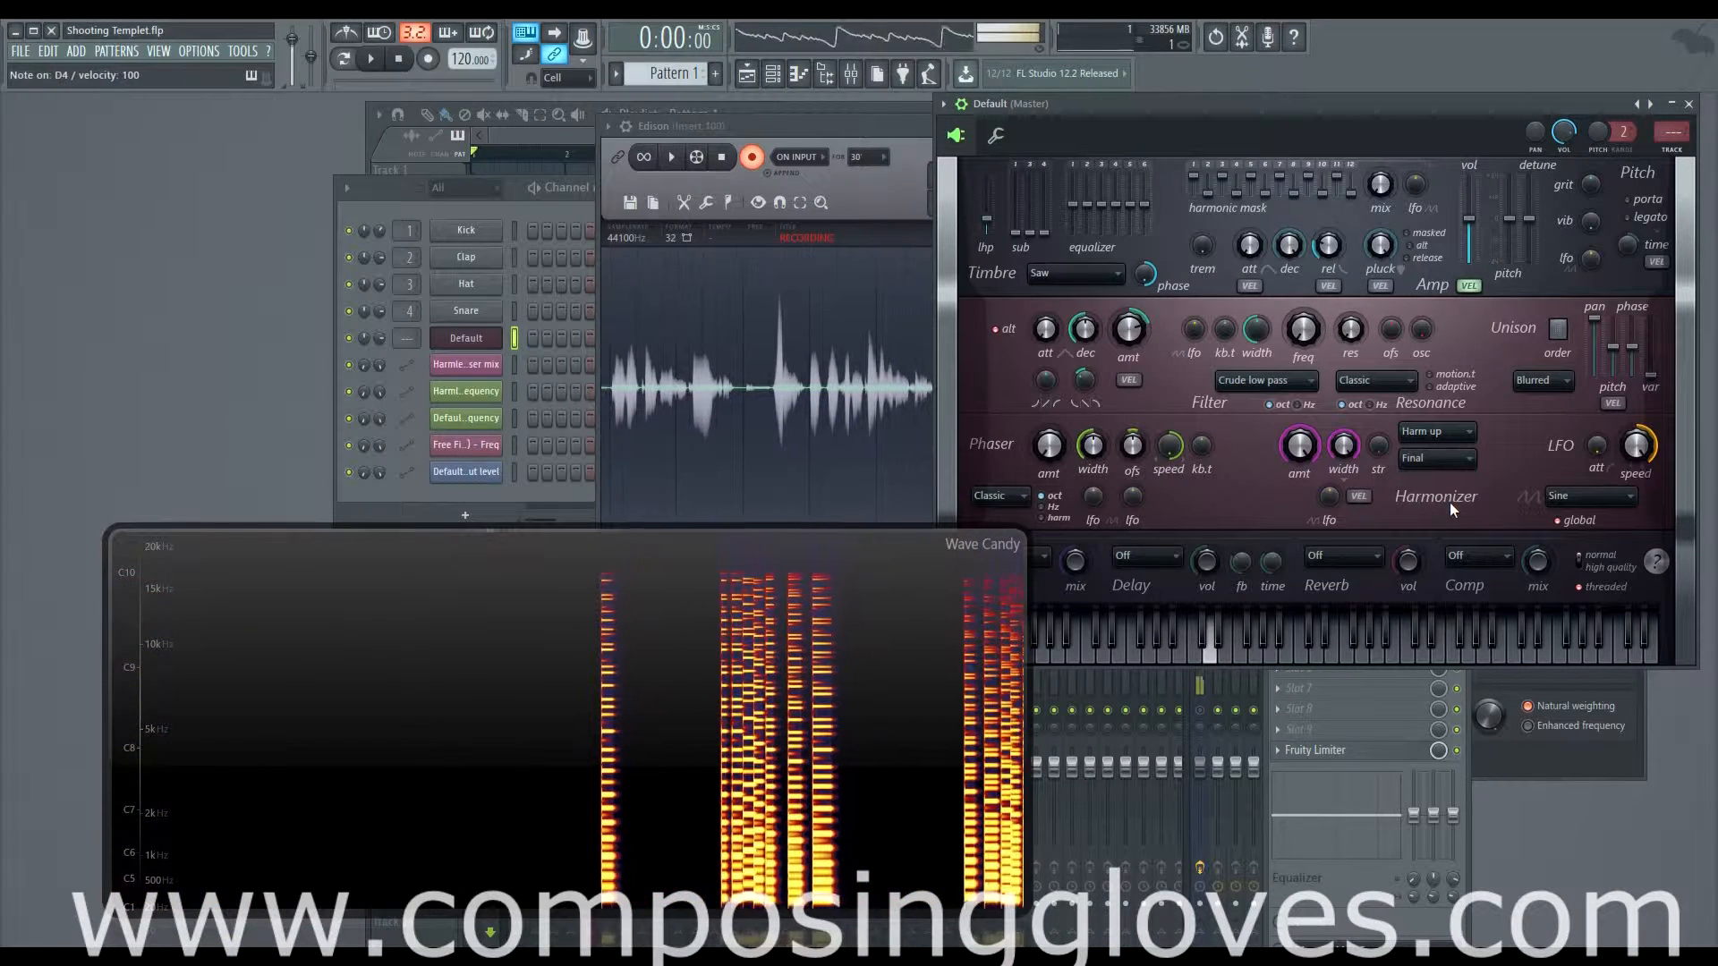
pyautogui.click(1453, 435)
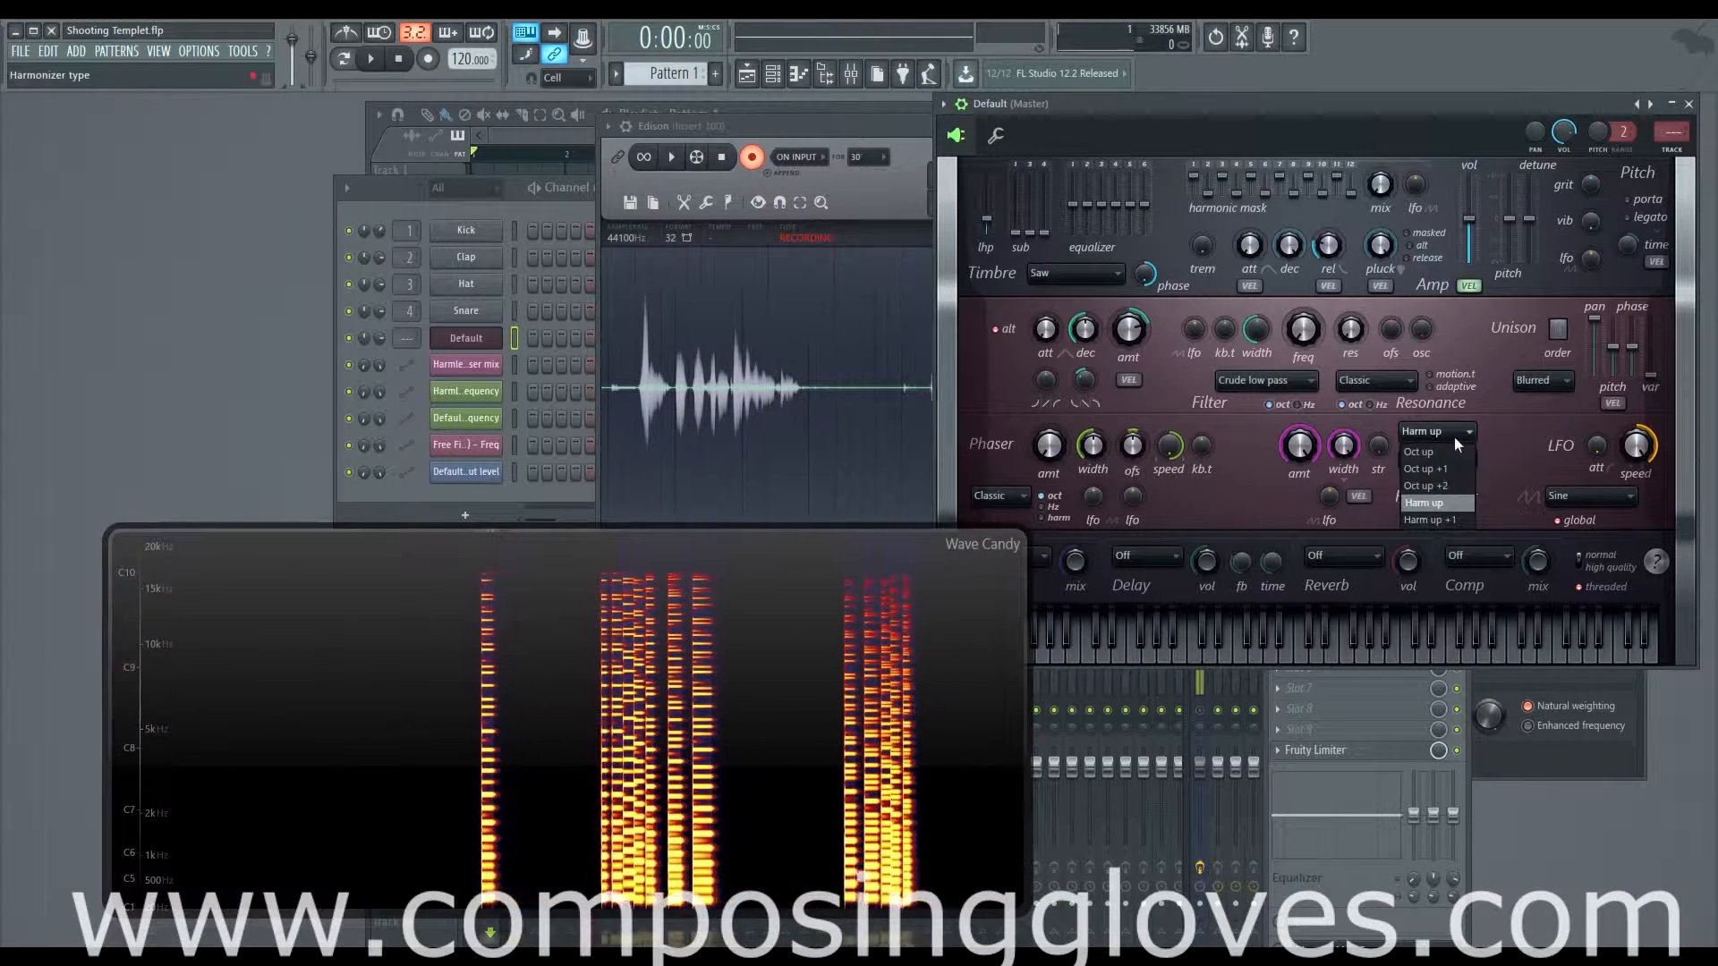
pyautogui.click(1456, 437)
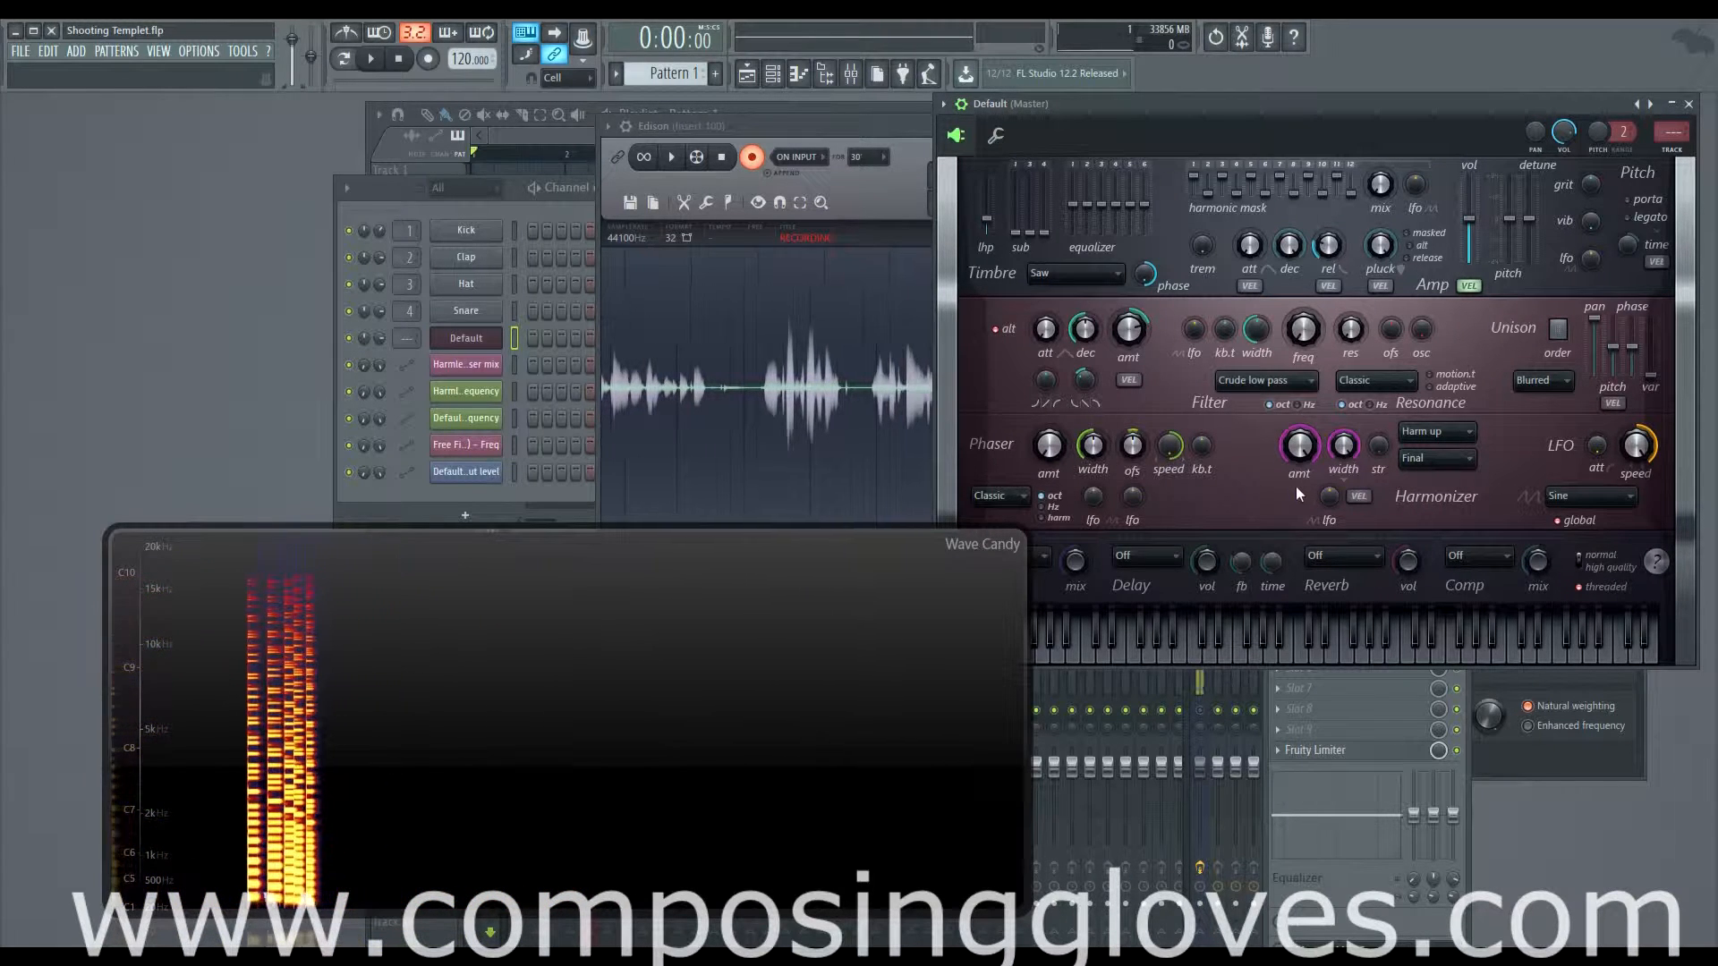
# Step: Bring the channel rack forward and check the Default channel's options, including Cut itself, without changing any
pyautogui.press('F6')
pyautogui.rightClick(453, 337)
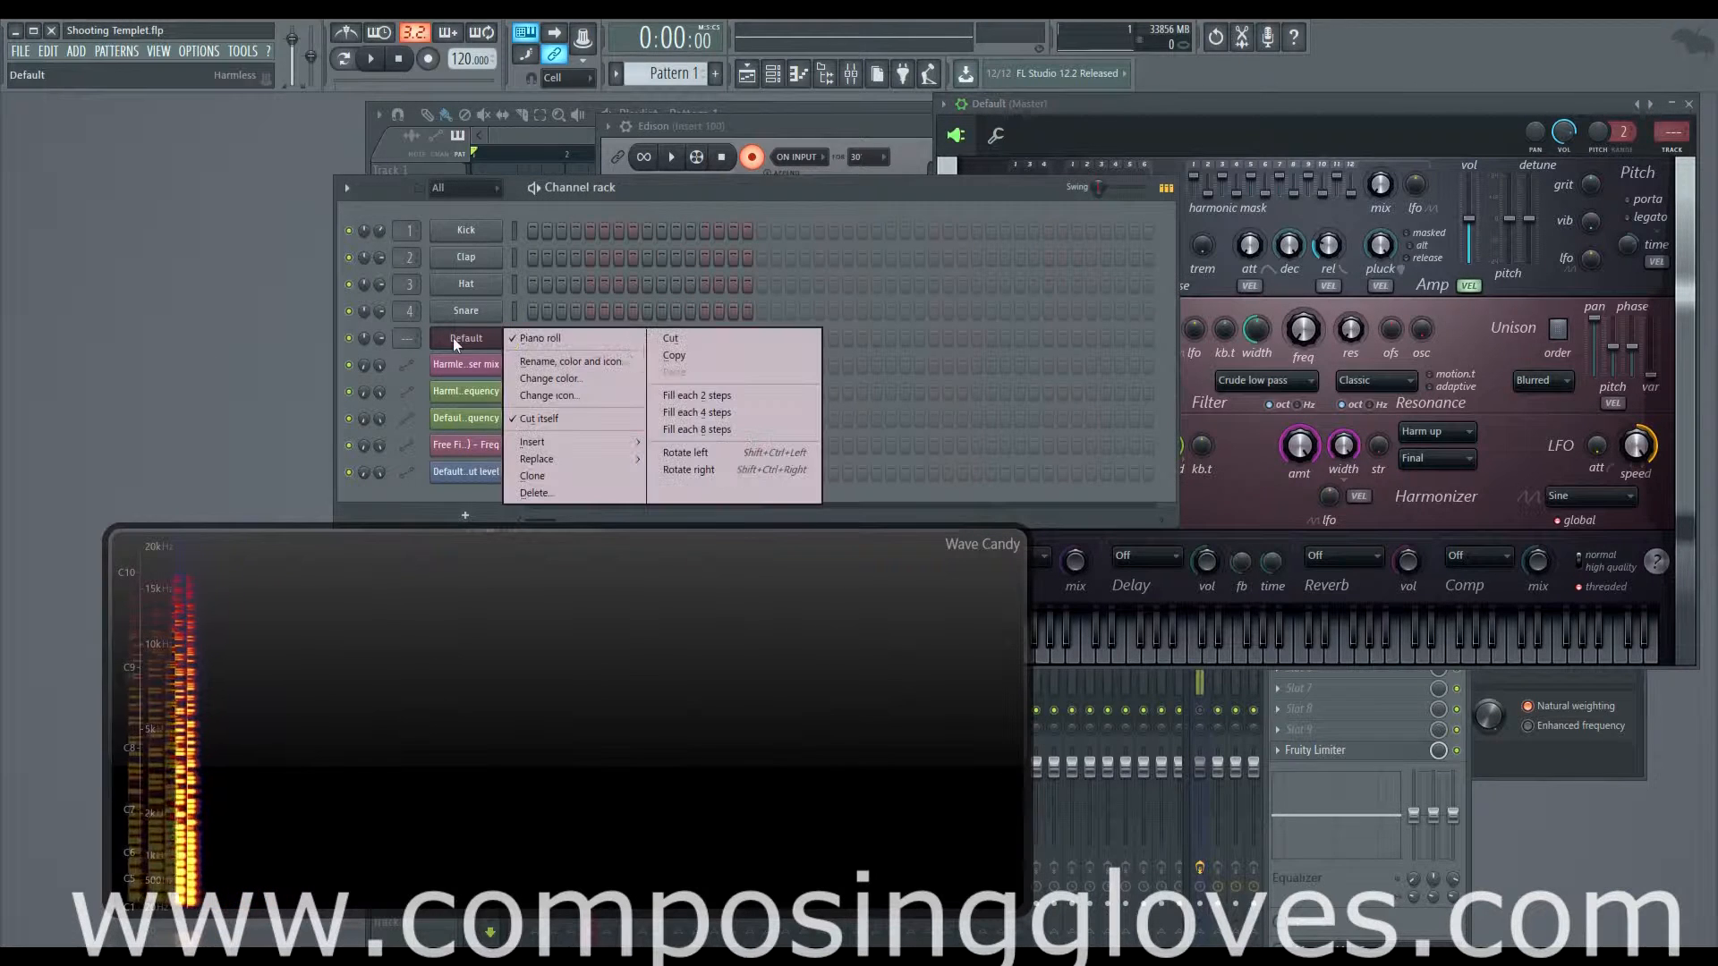
pyautogui.click(1256, 486)
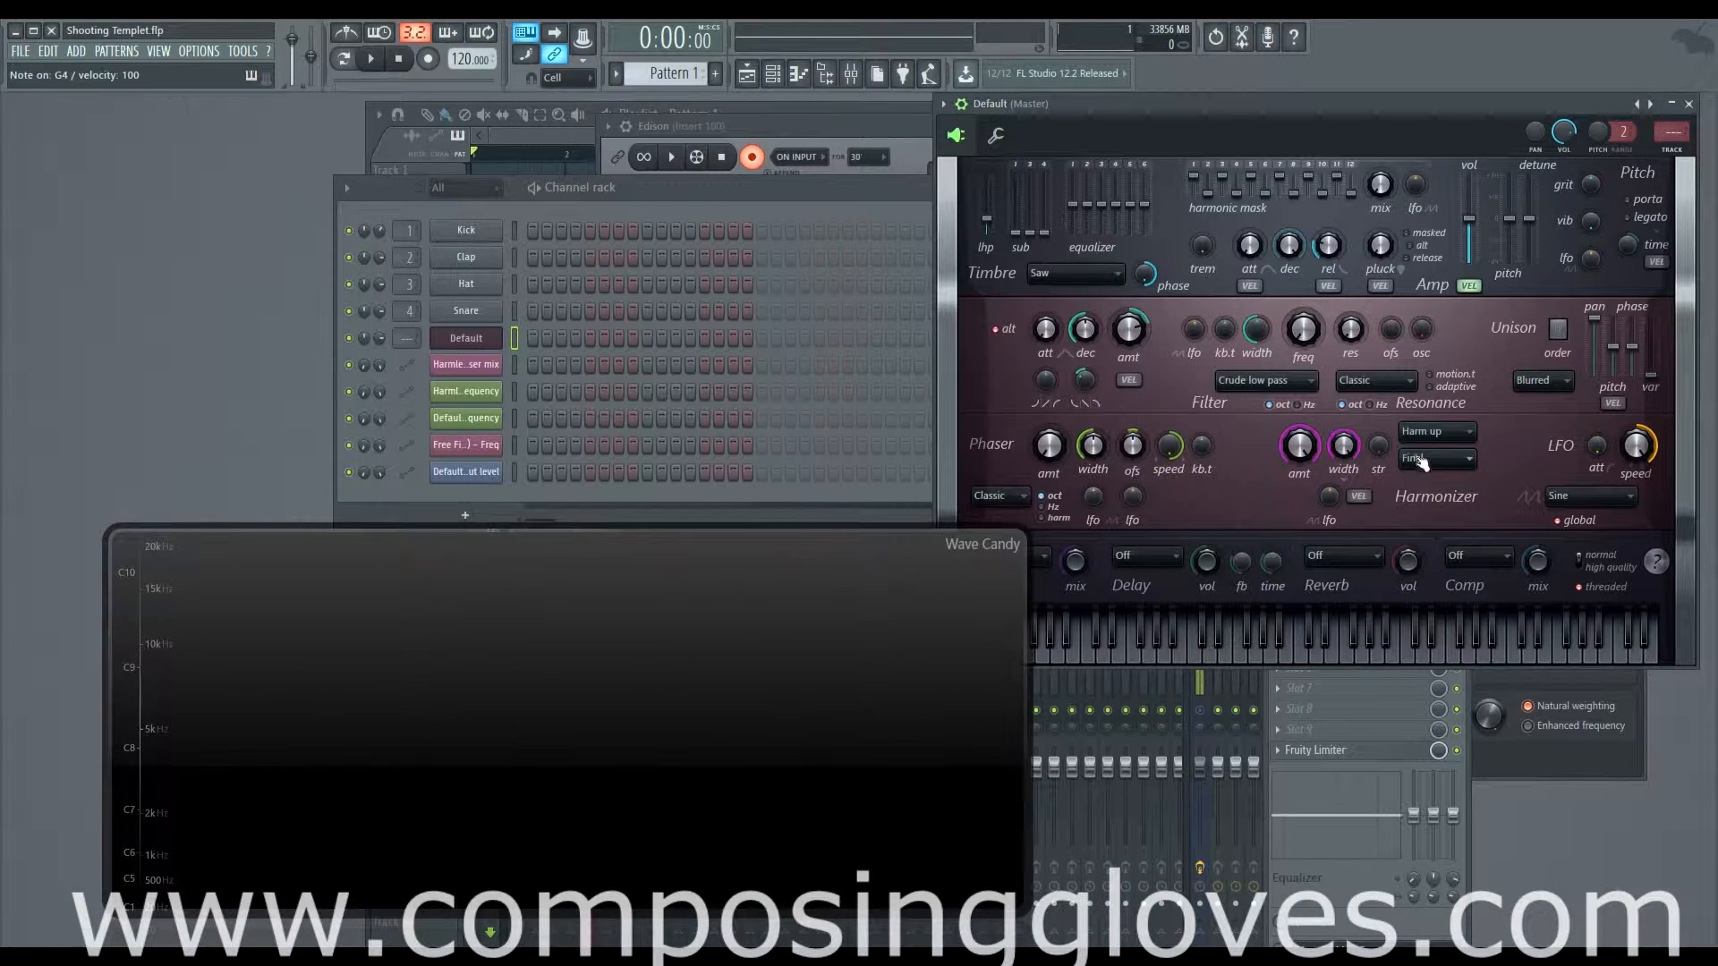
# Step: Play a run of repeated and stepwise notes to audition the Harm up type in the Final position
pyautogui.press('b')
pyautogui.press('b')
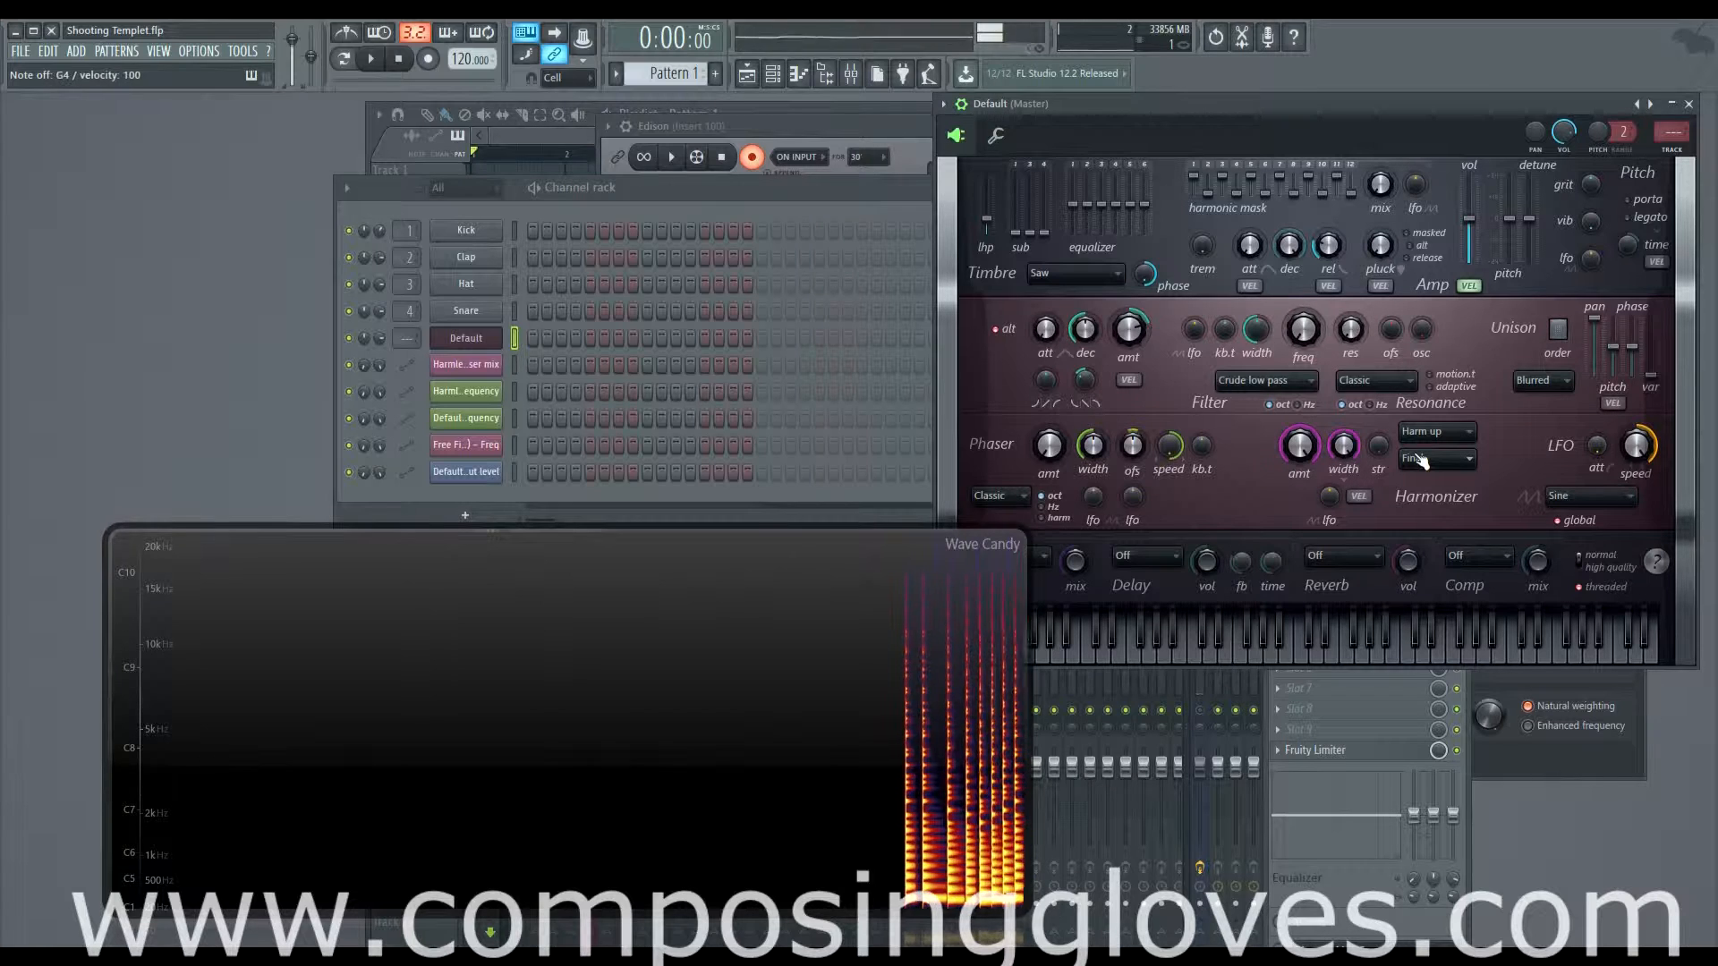
pyautogui.press('b')
pyautogui.press('v')
pyautogui.press('c')
pyautogui.press('x')
pyautogui.press('c')
pyautogui.press('v')
pyautogui.press('b')
pyautogui.press('b')
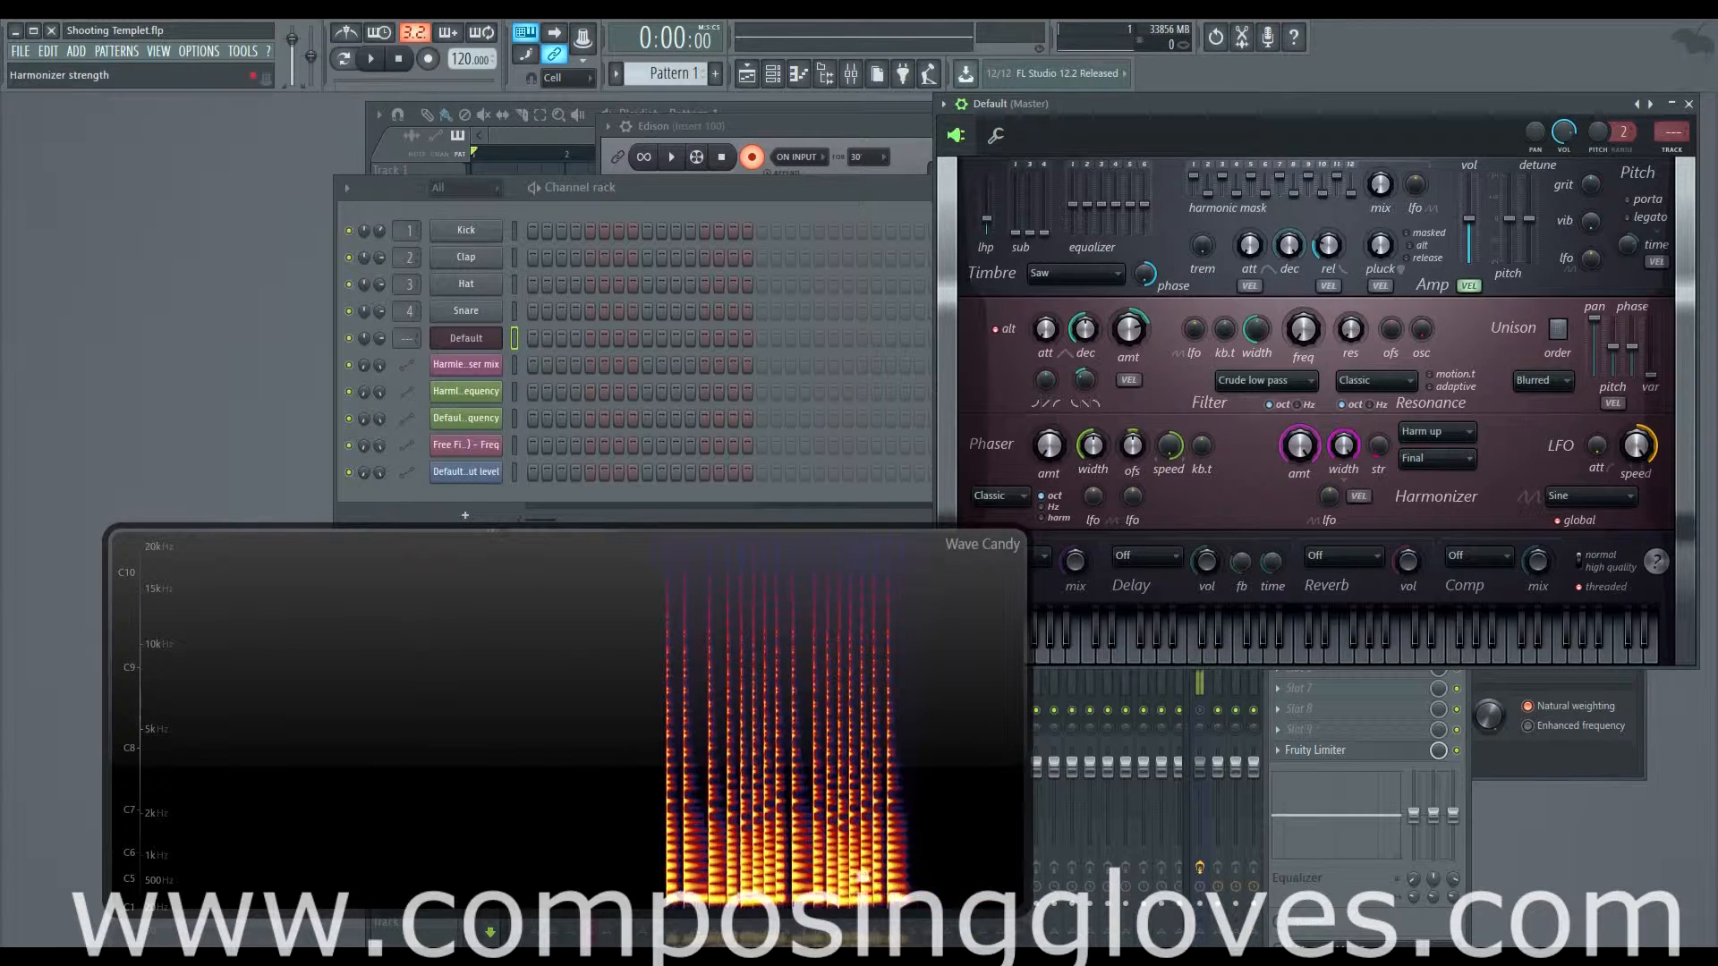
# Step: Raise the harmonizer strength while playing repeated and descending notes
pyautogui.press('b')
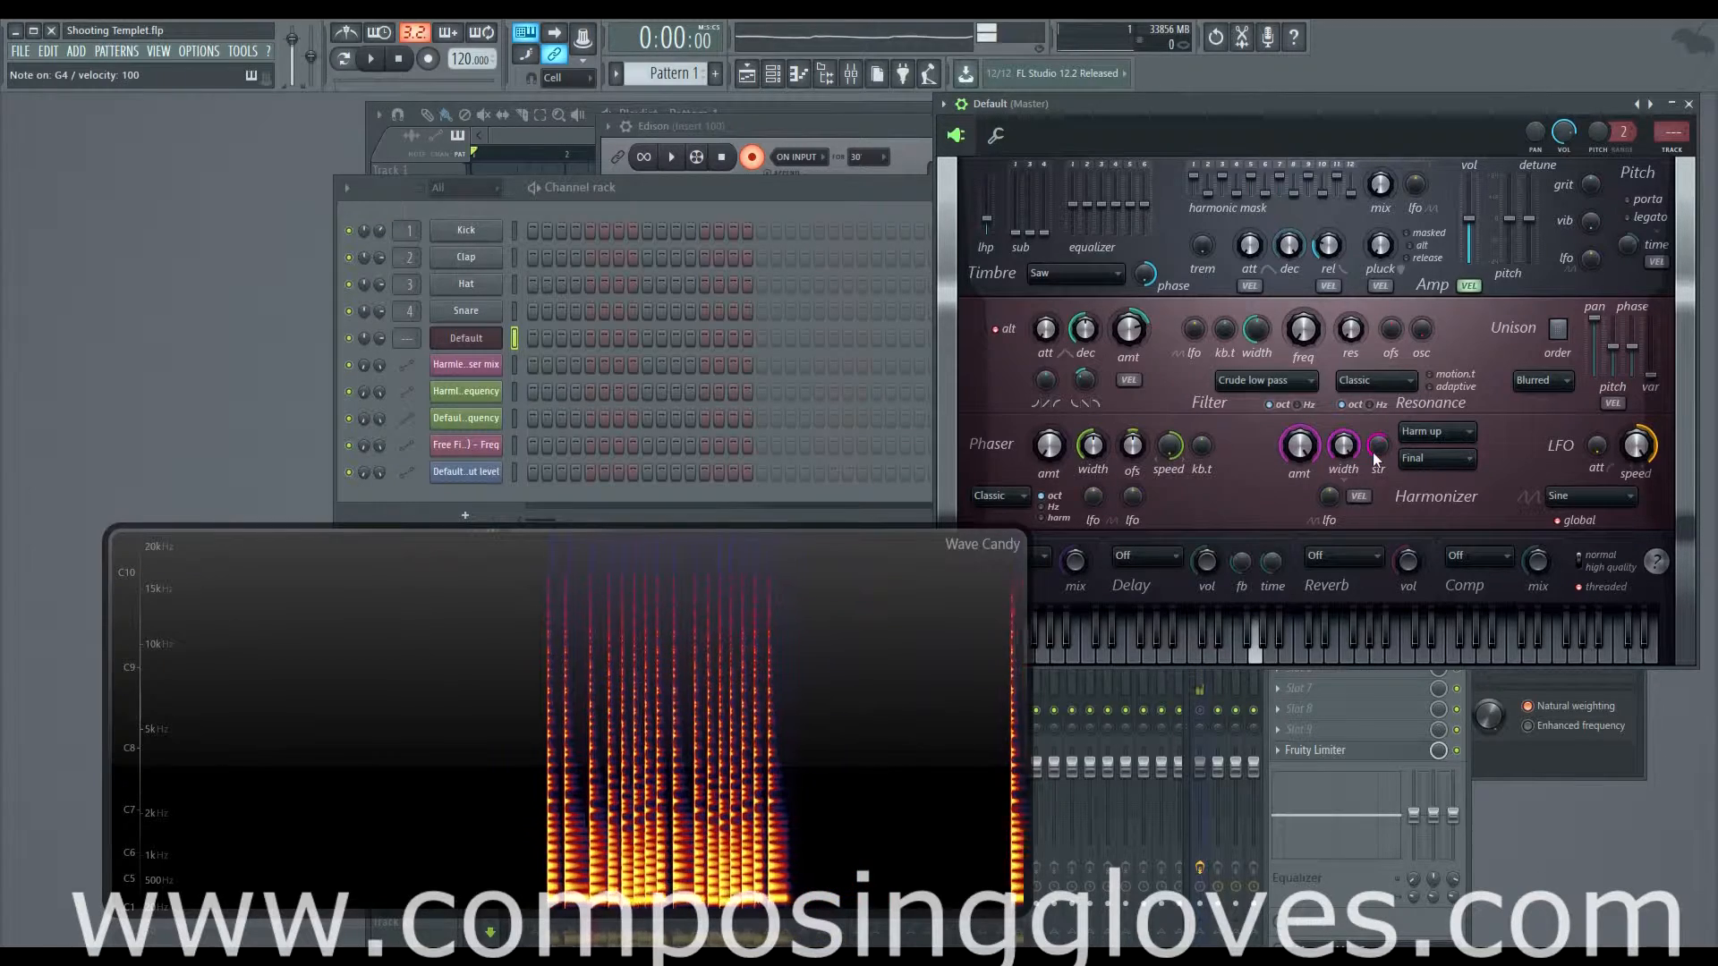
pyautogui.press('b')
pyautogui.press('b')
pyautogui.press('b')
pyautogui.press('n')
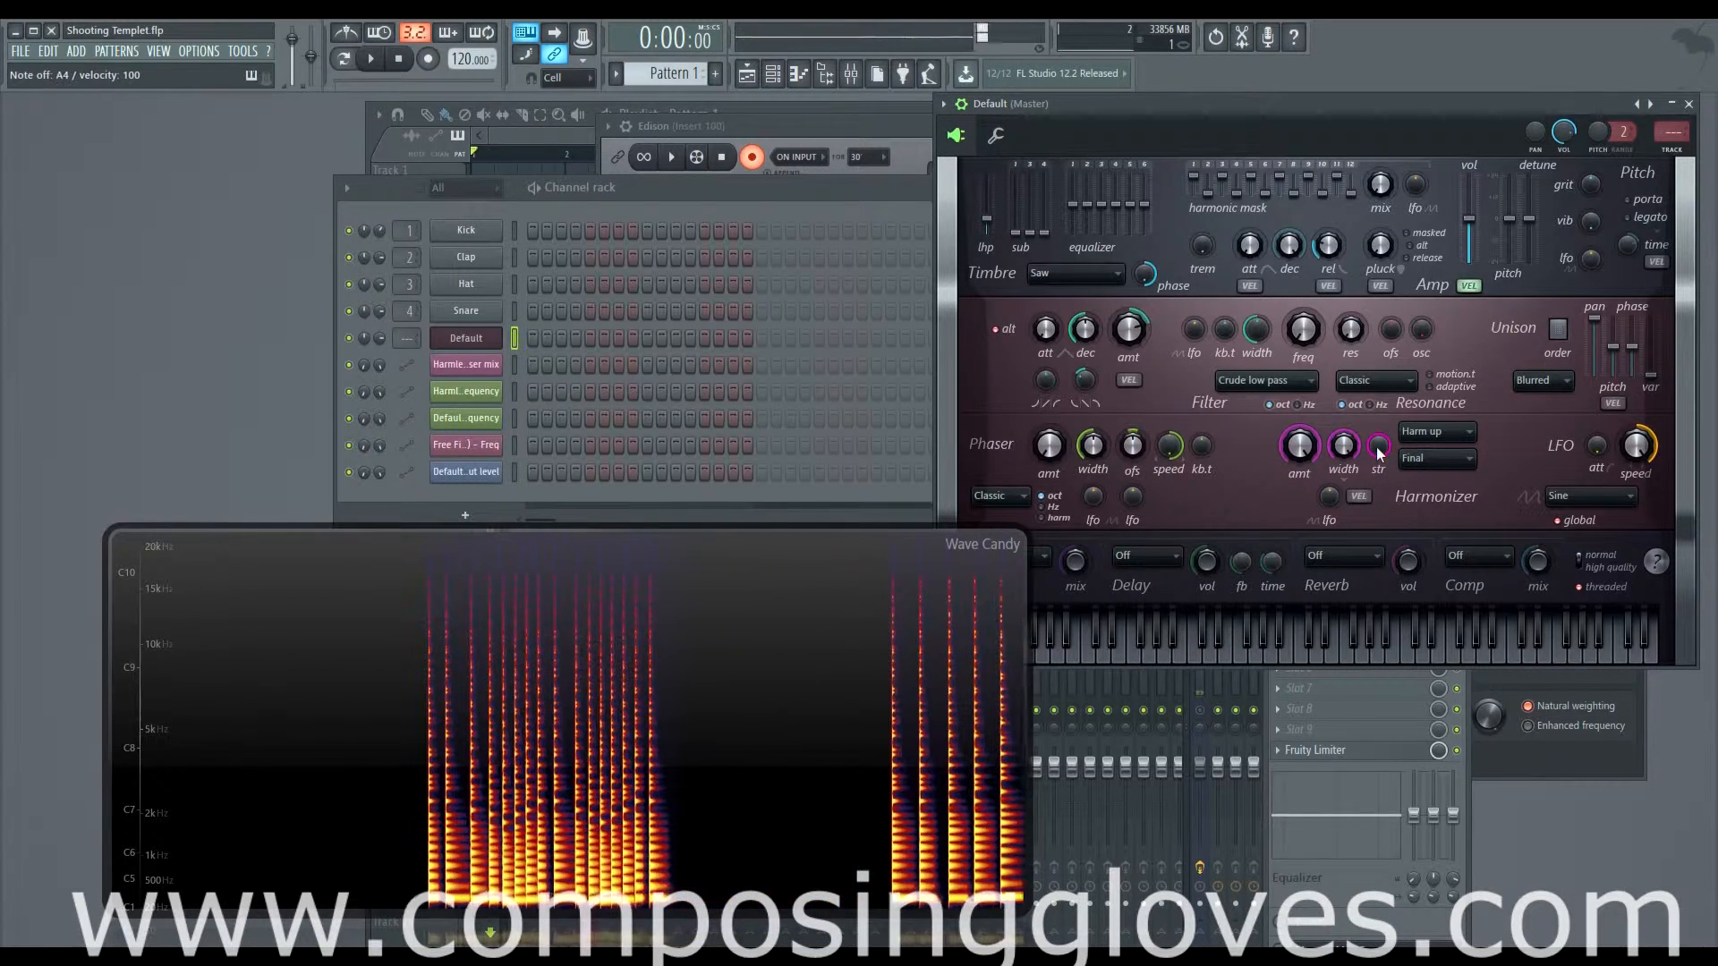
pyautogui.press('b')
pyautogui.press('v')
pyautogui.press('c')
pyautogui.press('x')
pyautogui.press('x')
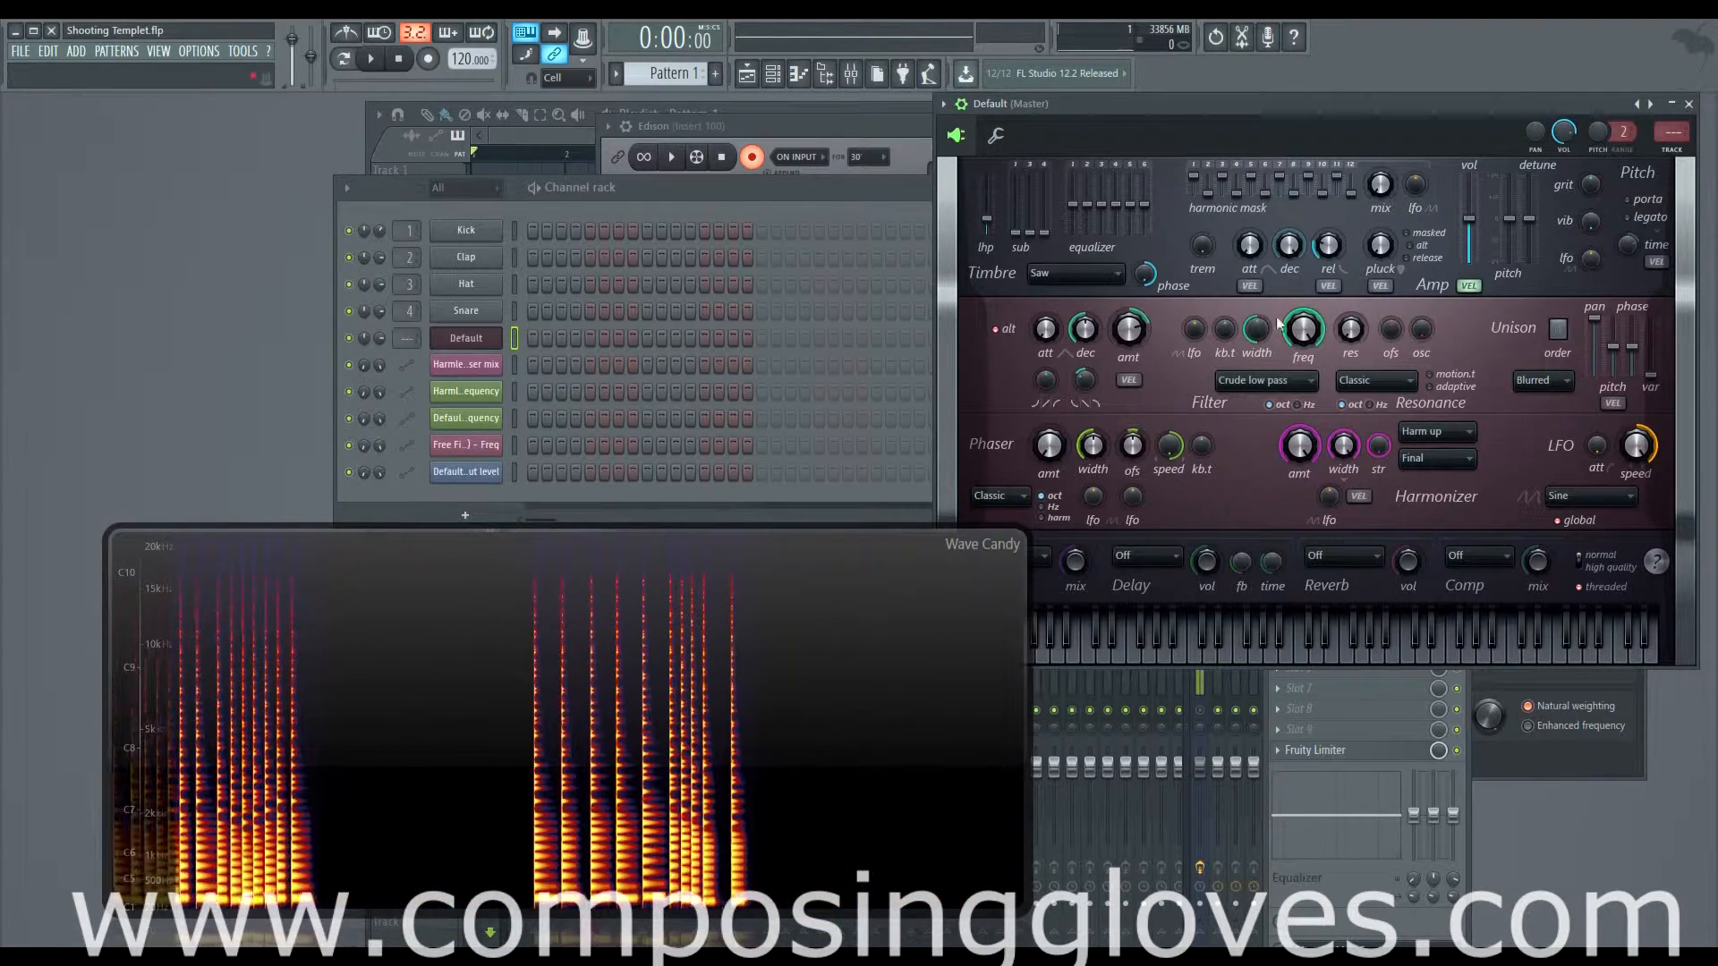
# Step: Adjust the filter frequency and audition it with a descending run of notes
pyautogui.press('b')
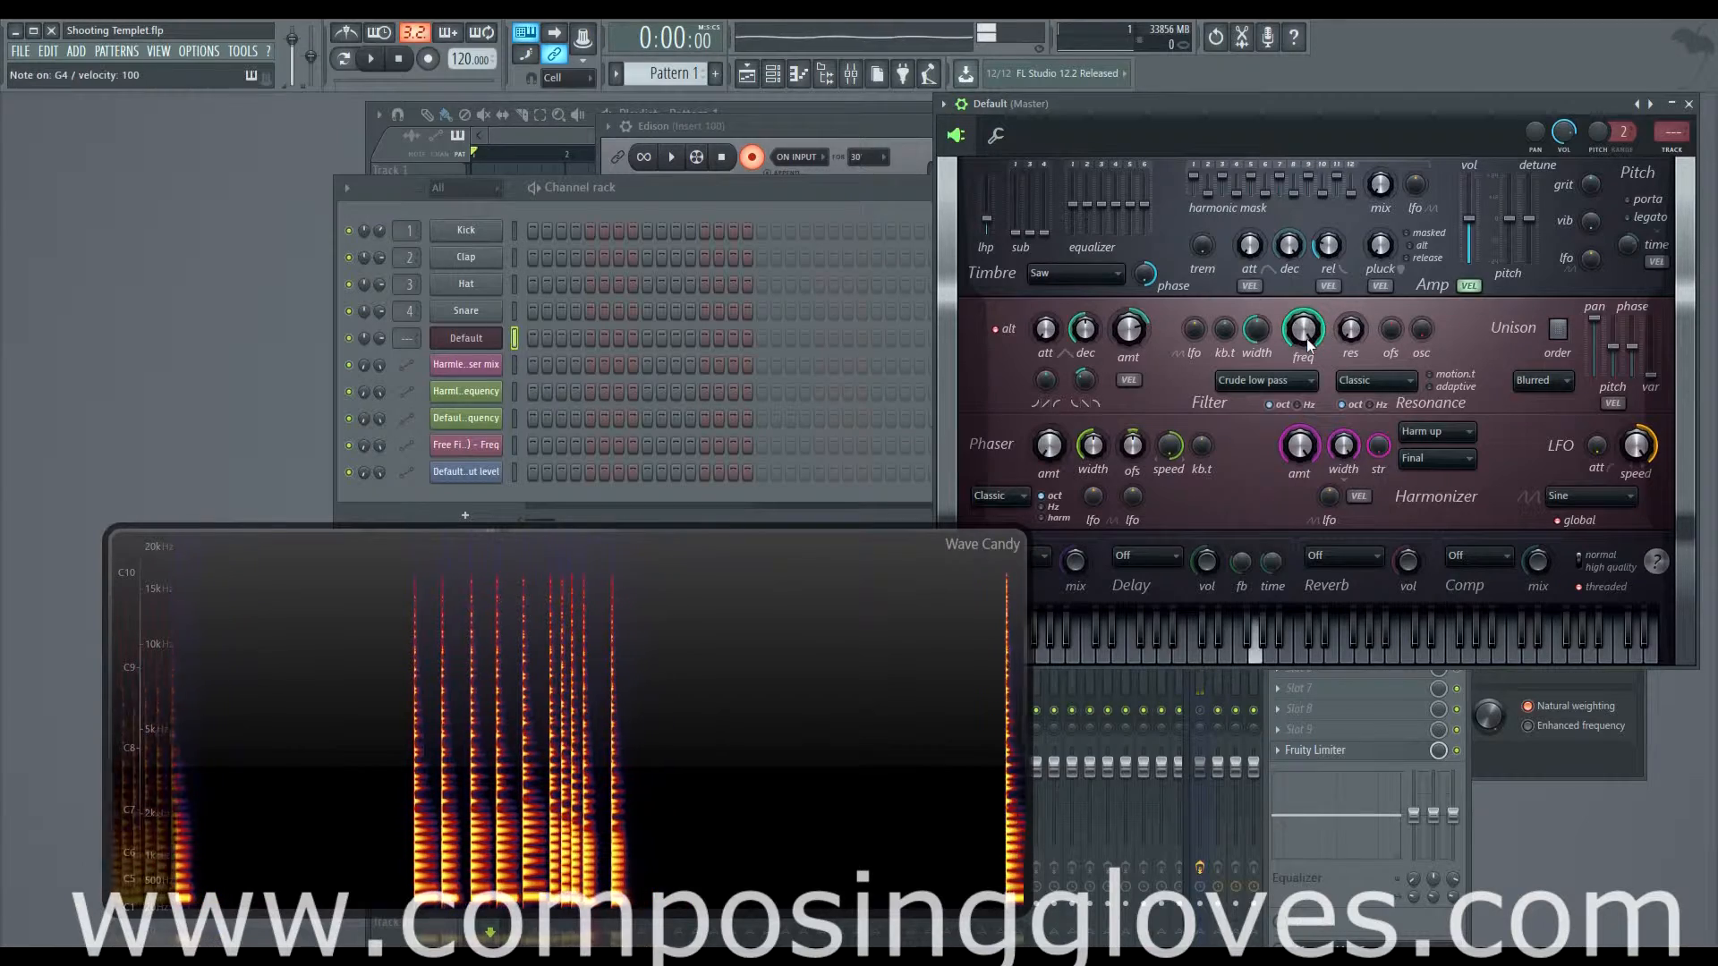
pyautogui.press('b')
pyautogui.press('b')
pyautogui.press('v')
pyautogui.press('c')
pyautogui.press('x')
pyautogui.press('x')
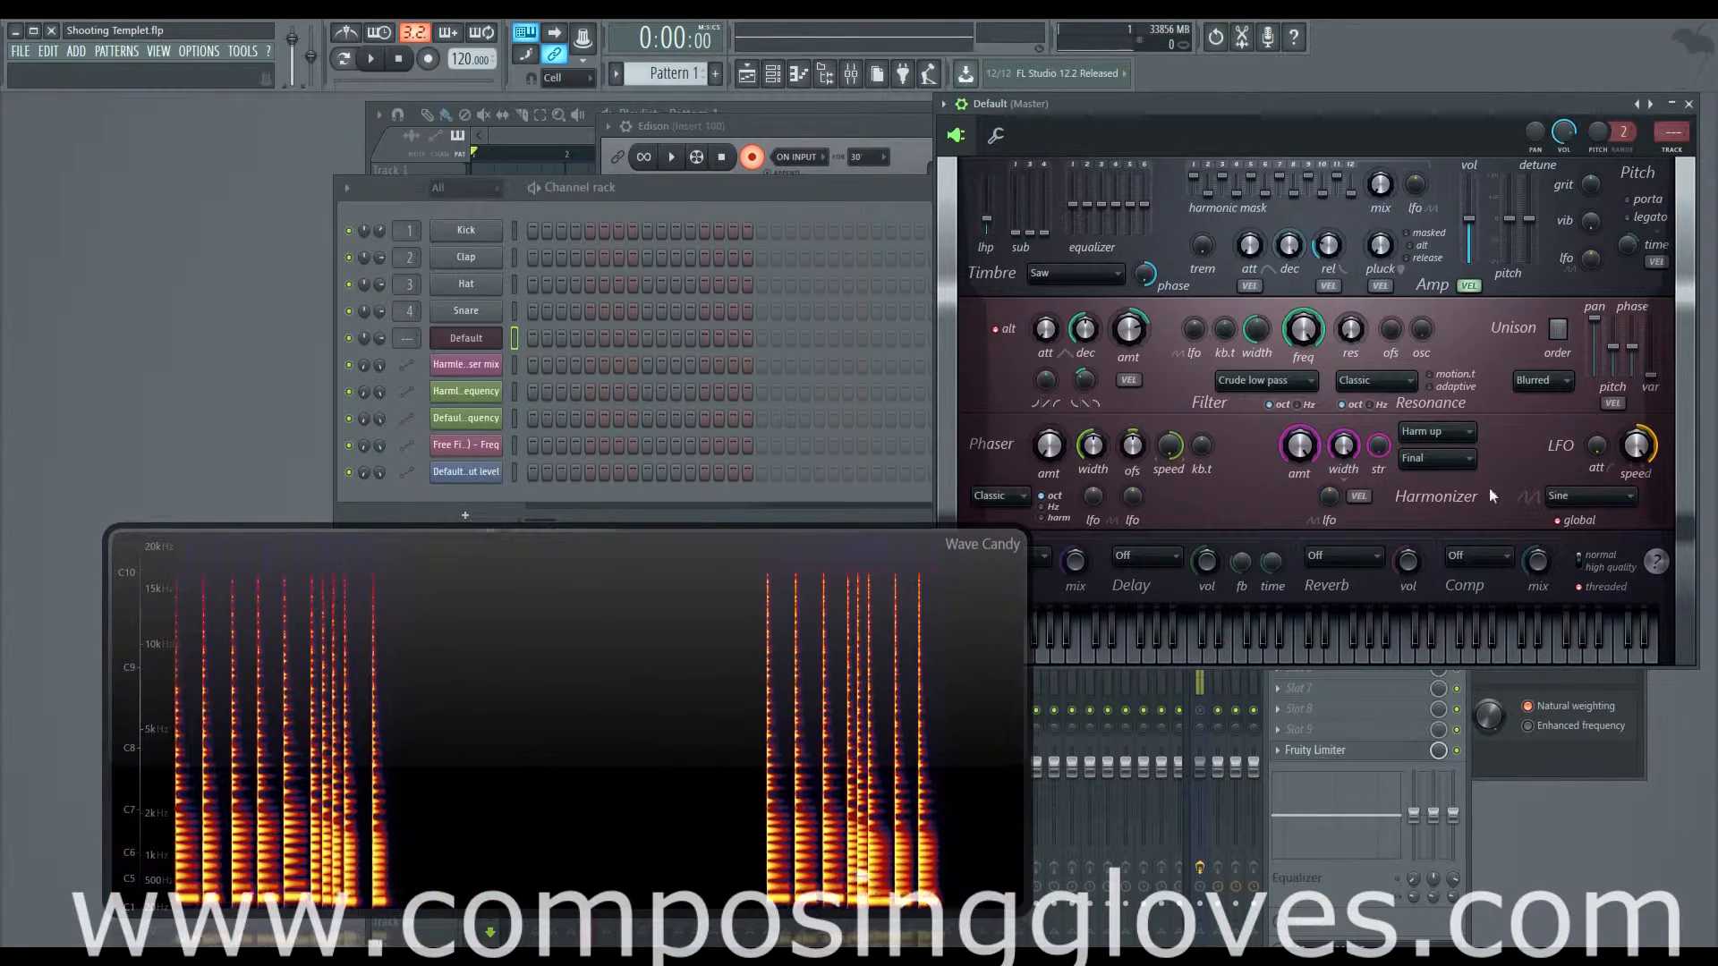
# Step: Set the harmonizer type to Oct up, audition it, and check the Default channel's options without changing any
pyautogui.click(1441, 433)
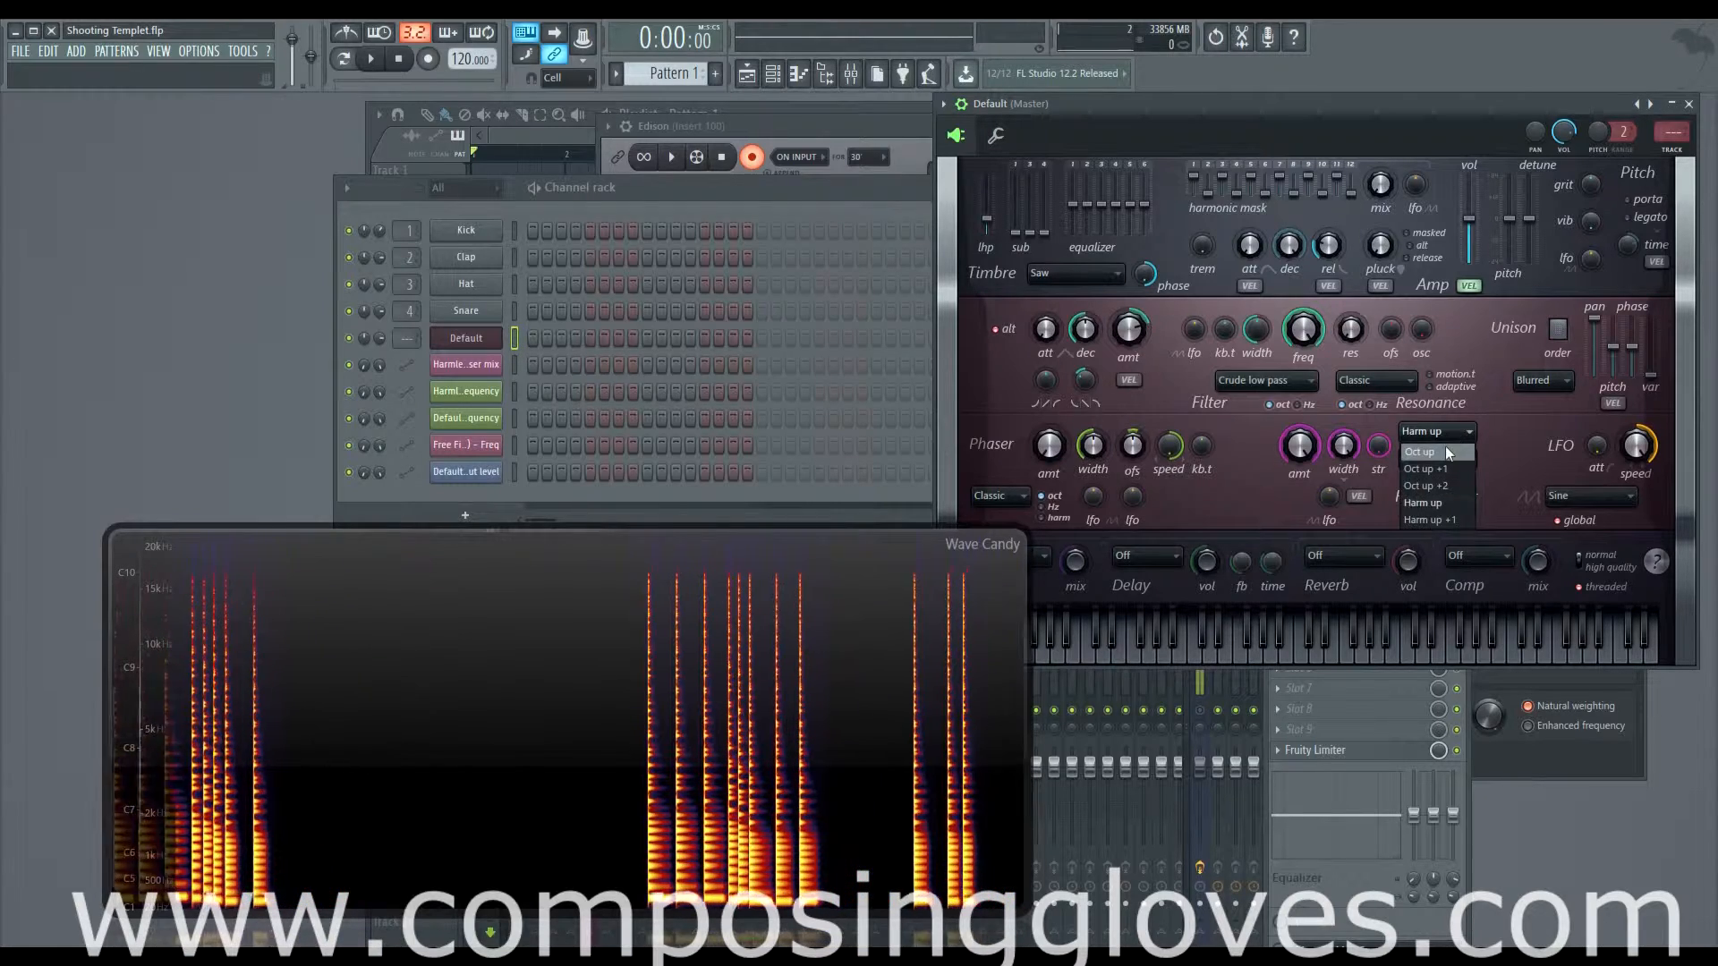
pyautogui.click(1446, 452)
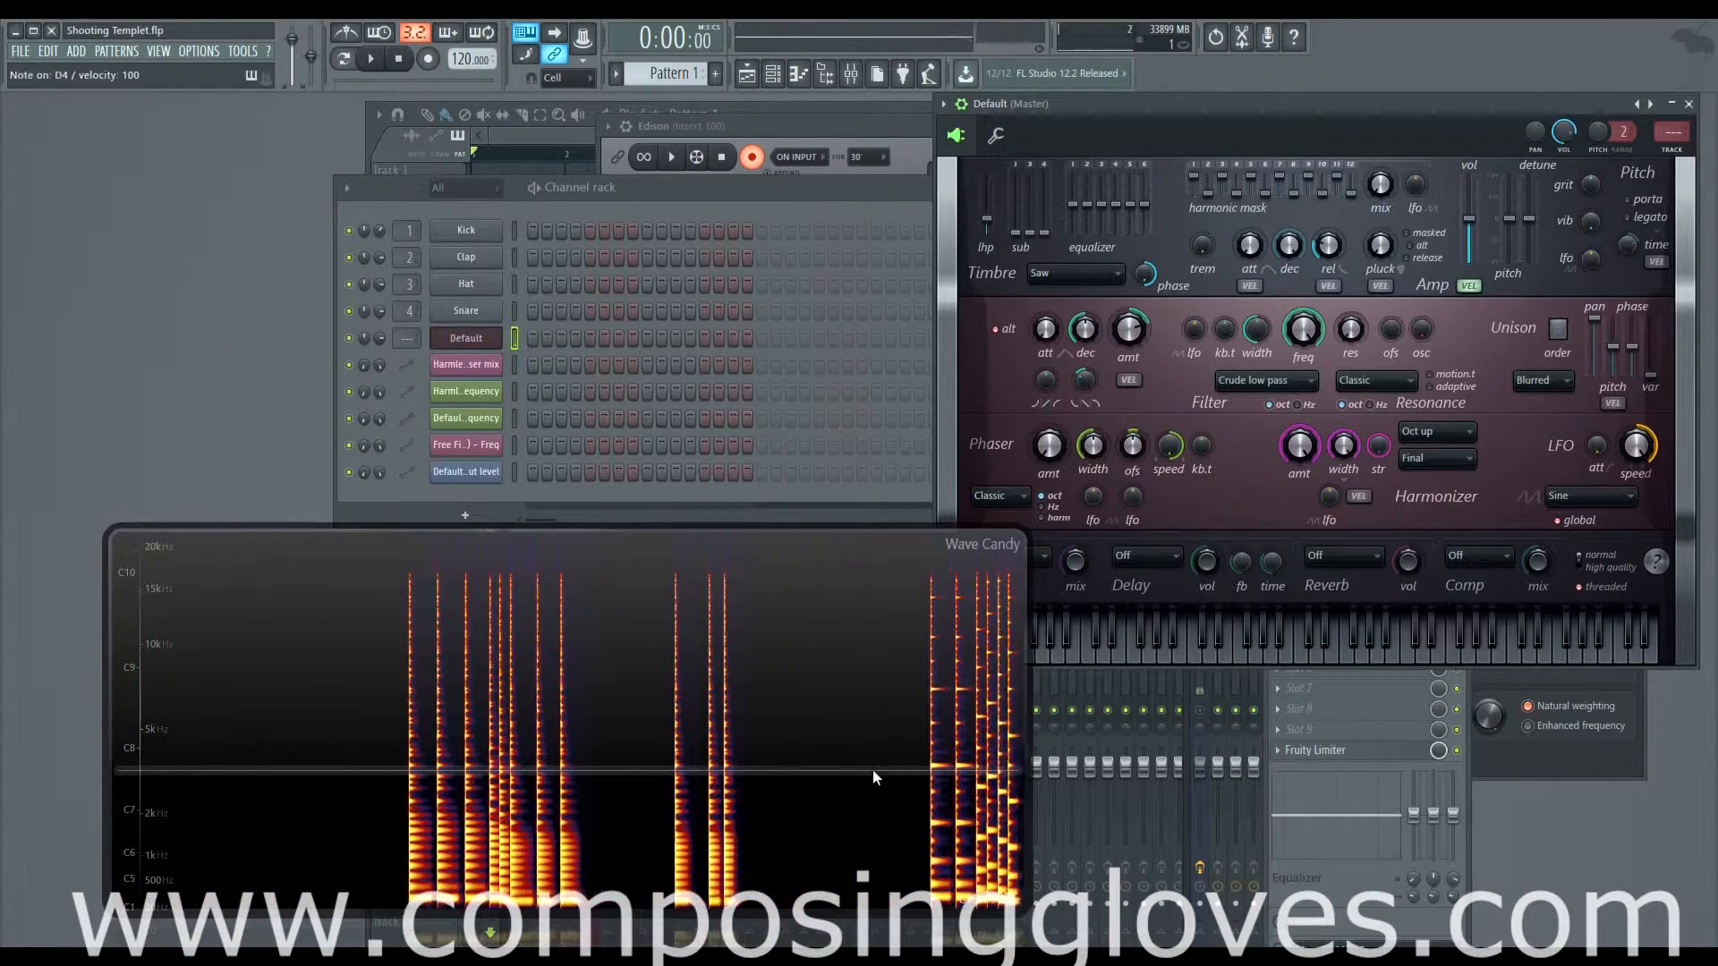
pyautogui.rightClick(478, 340)
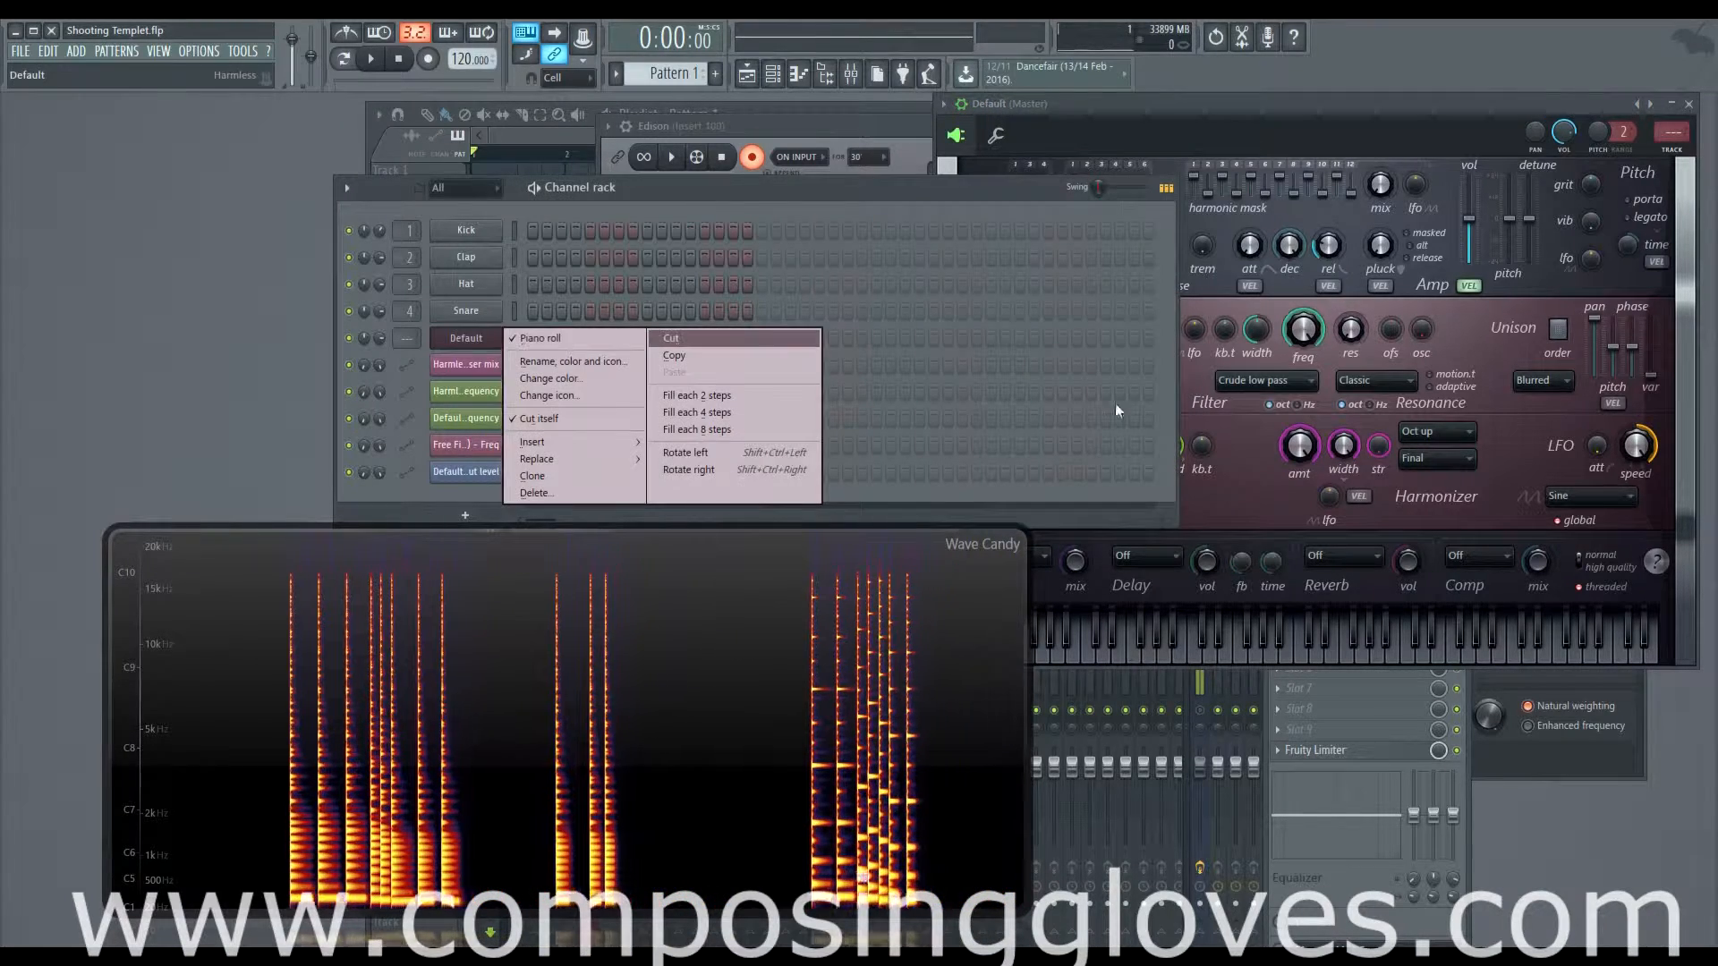
pyautogui.click(1239, 499)
# Step: Set the reverb type to Classic and audition it with a repeated note
pyautogui.click(1373, 560)
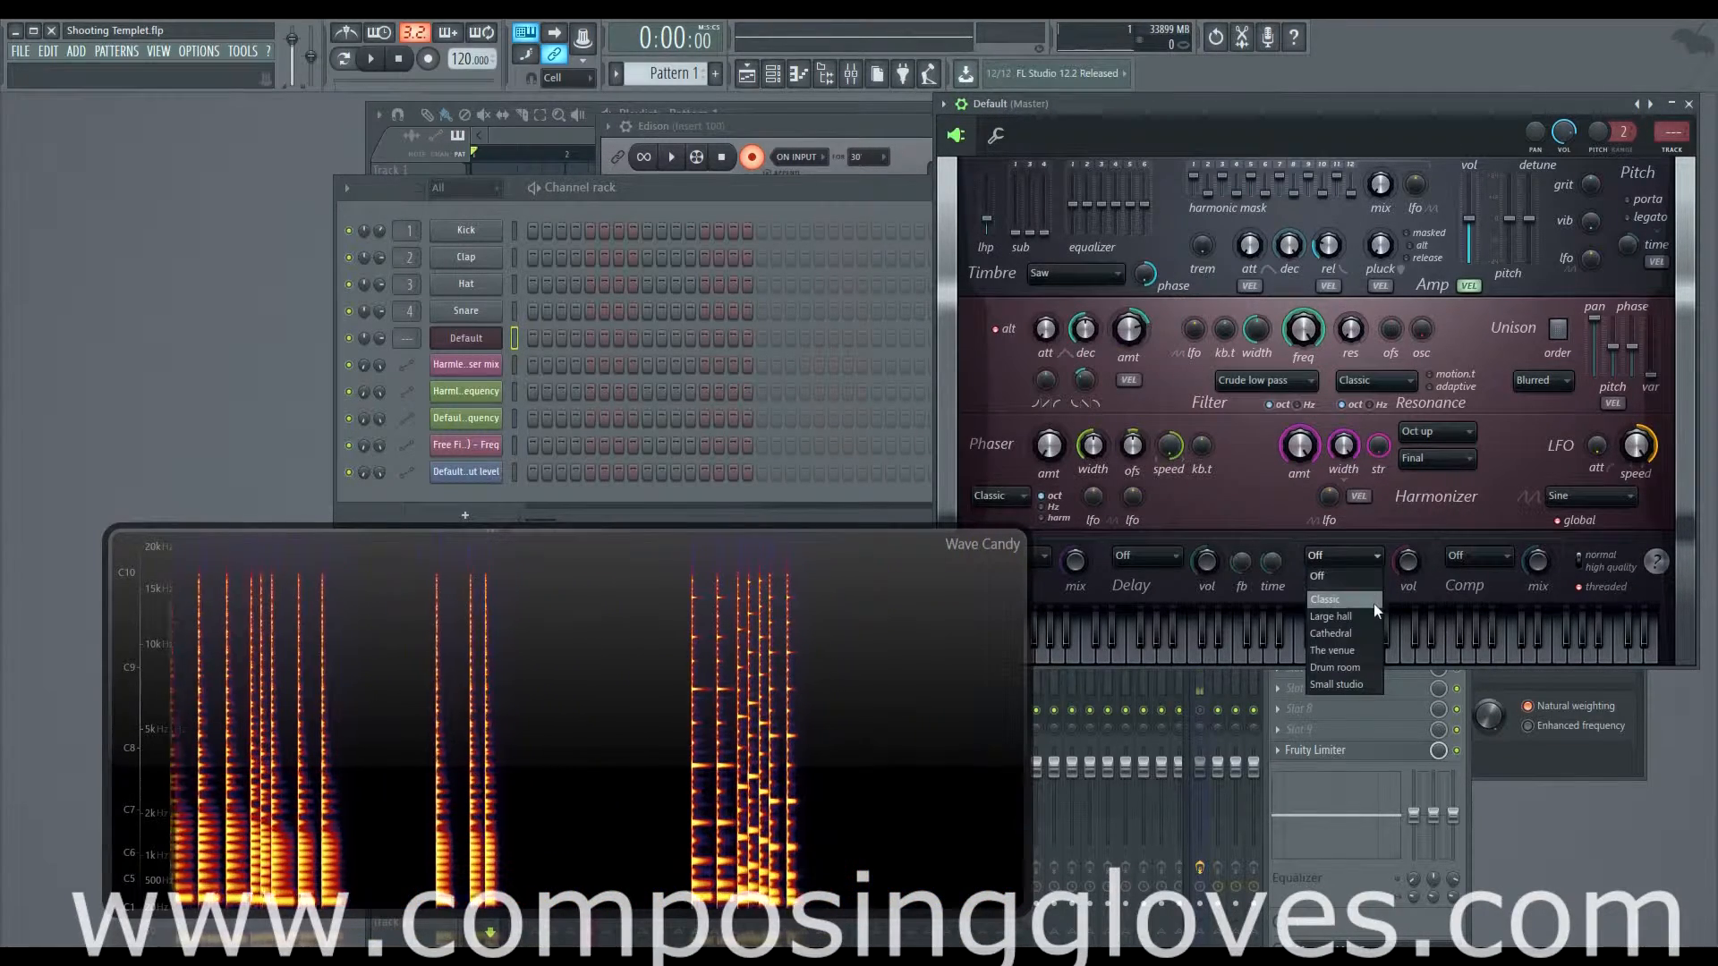
pyautogui.click(1373, 603)
pyautogui.press('v')
pyautogui.press('v')
pyautogui.press('v')
pyautogui.press('v')
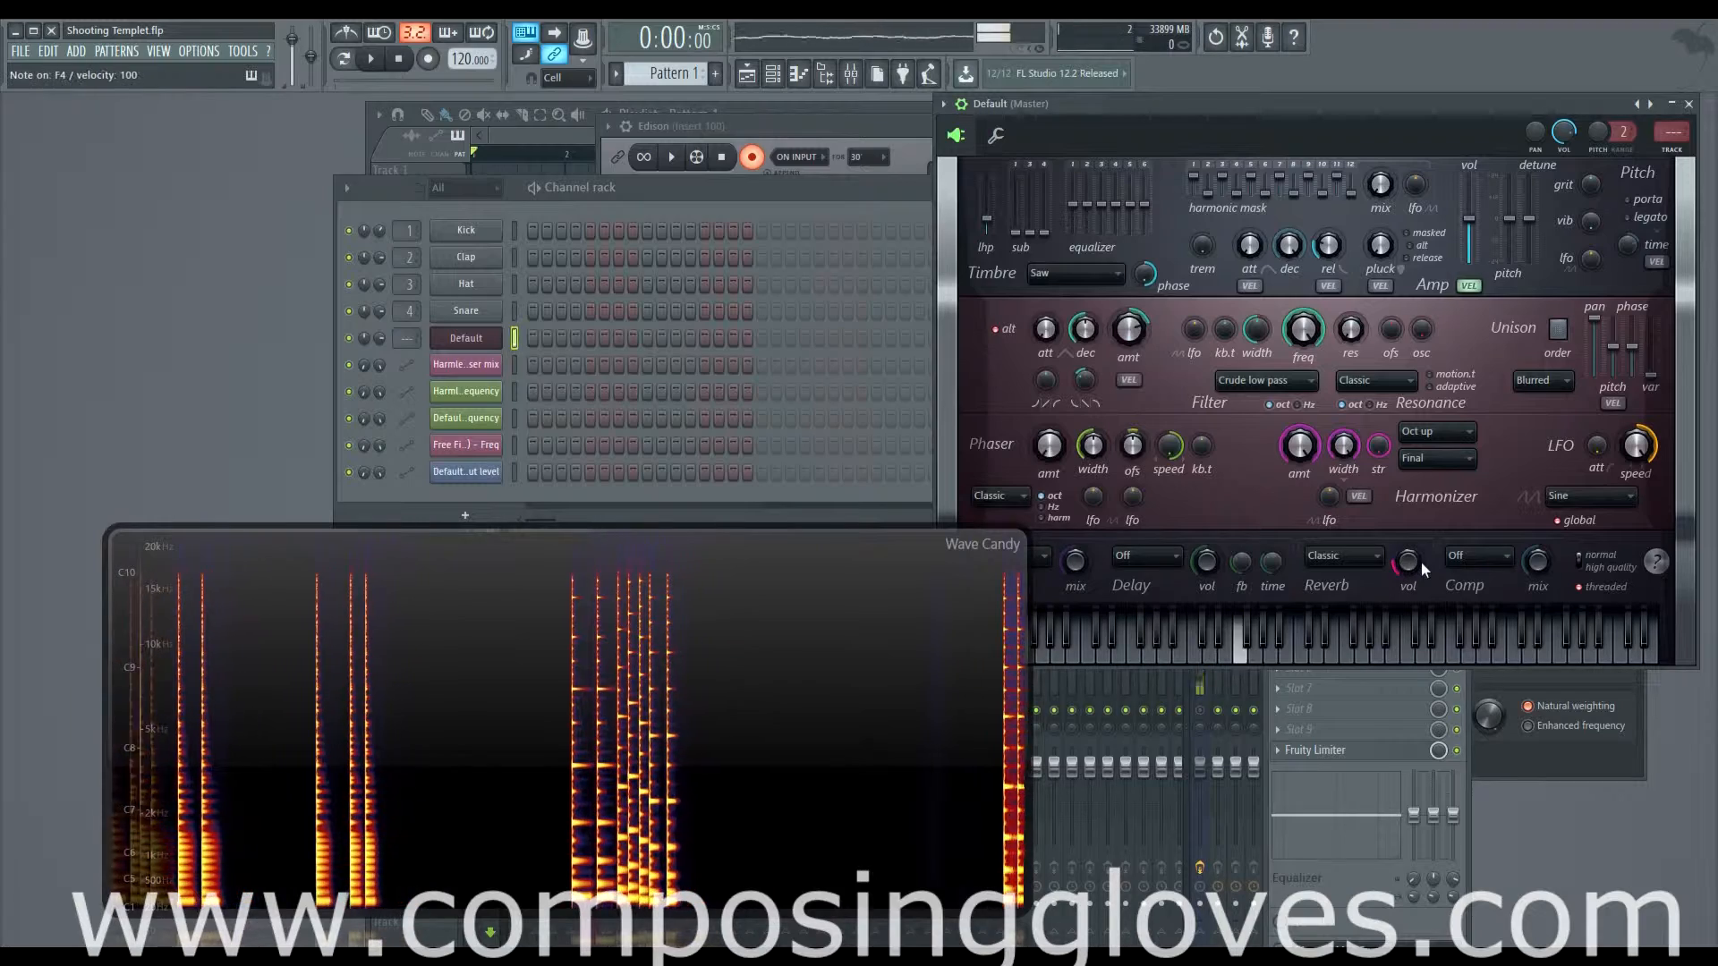
pyautogui.press('v')
pyautogui.press('v')
pyautogui.press('v')
pyautogui.press('v')
pyautogui.press('v')
# Step: Adjust the reverb volume to about 25% while playing a descending run of notes
pyautogui.moveTo(1418, 566); pyautogui.dragTo(1412, 577)
pyautogui.press('n')
pyautogui.press('n')
pyautogui.press('b')
pyautogui.press('v')
pyautogui.press('c')
pyautogui.press('x')
pyautogui.press('x')
pyautogui.press('x')
pyautogui.press('x')
pyautogui.press('x')
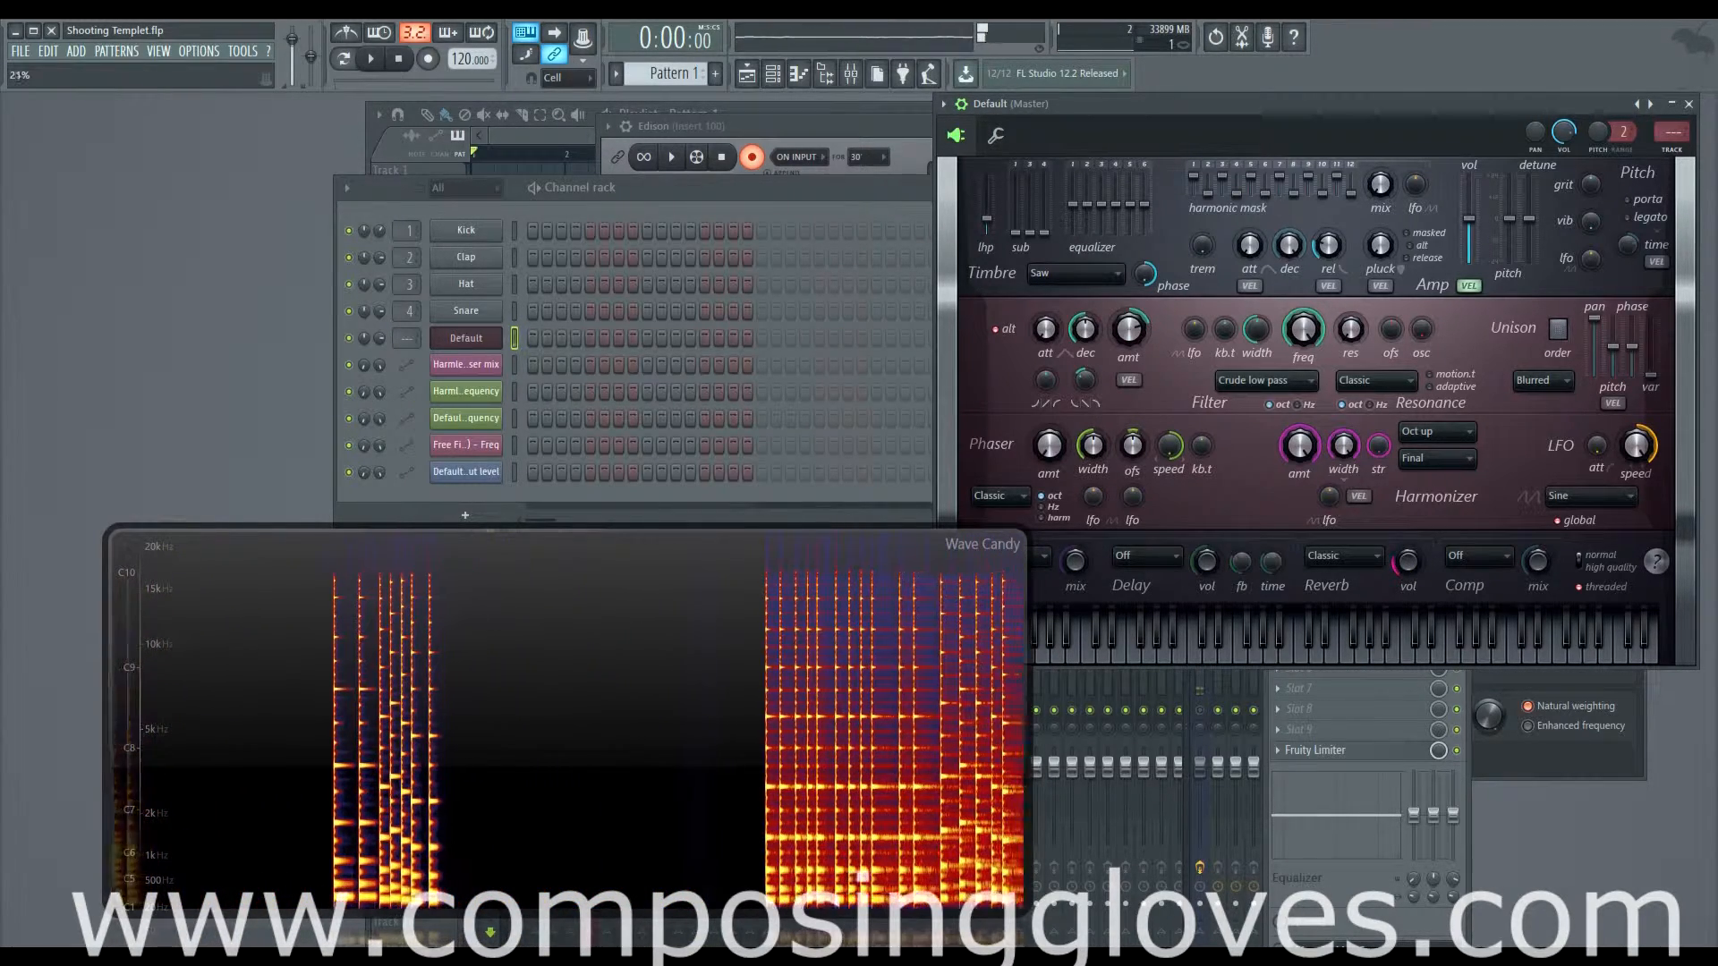
# Step: Set the delay type to Classic
pyautogui.click(1157, 562)
pyautogui.click(1160, 600)
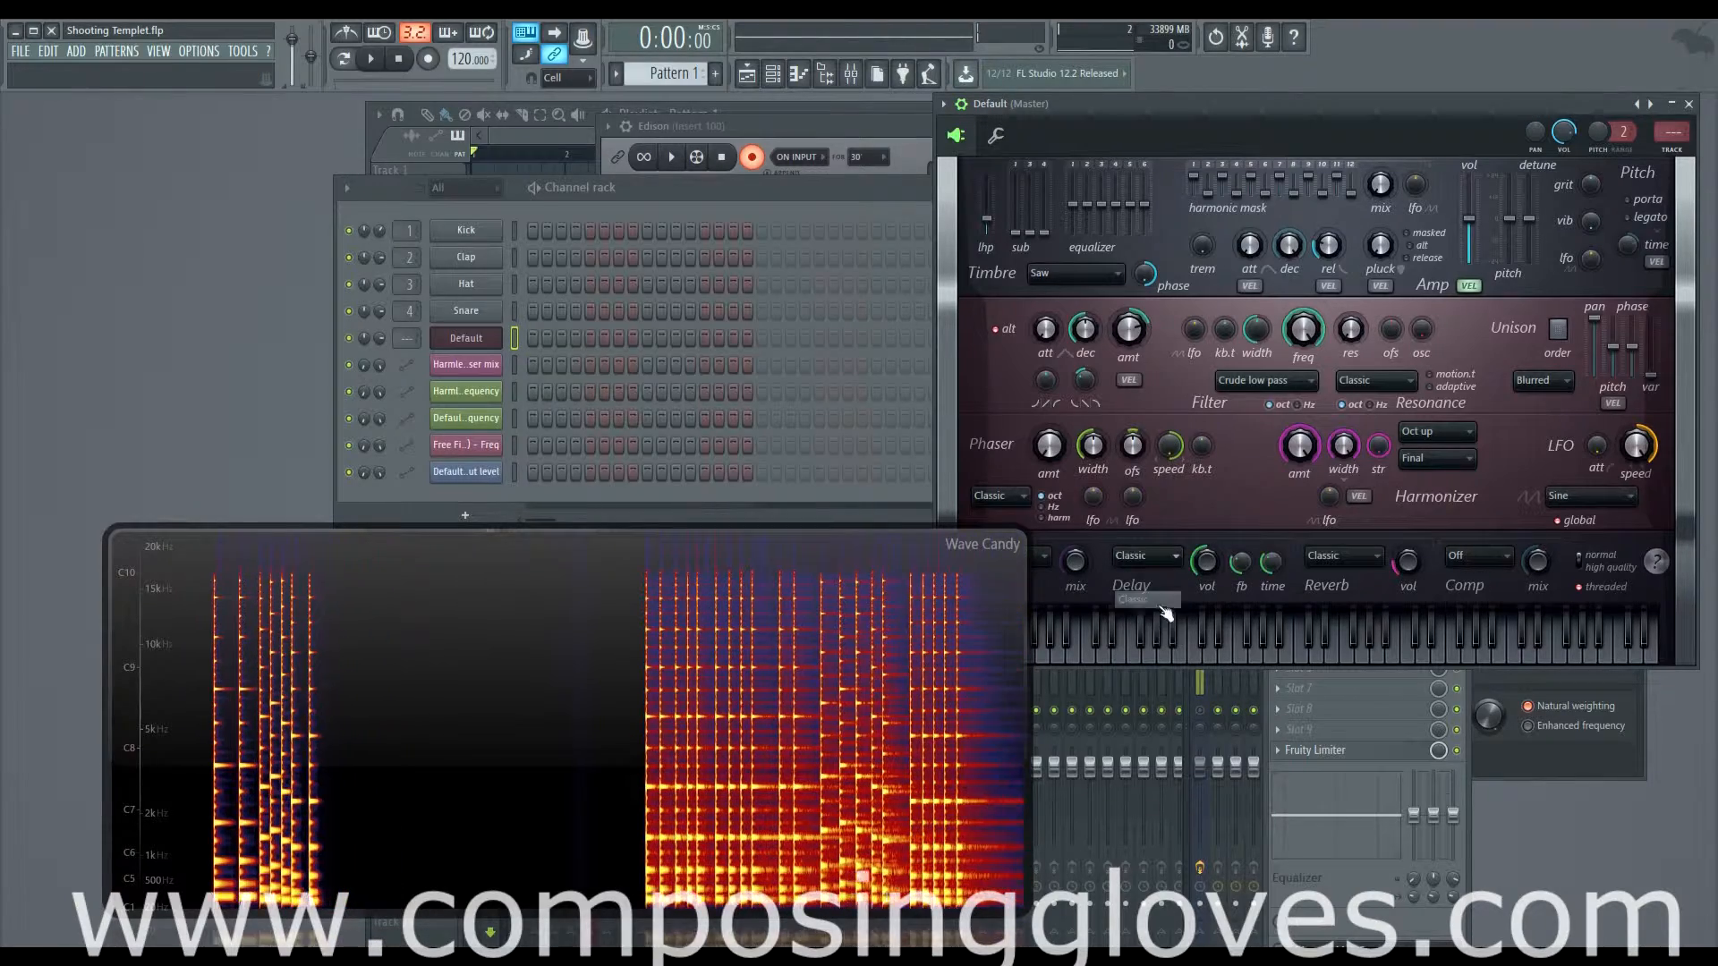
# Step: Audition the Classic delay with repeated notes and a short alternating figure
pyautogui.press('c')
pyautogui.press('c')
pyautogui.press('c')
pyautogui.press('v')
pyautogui.press('b')
pyautogui.press('v')
pyautogui.press('b')
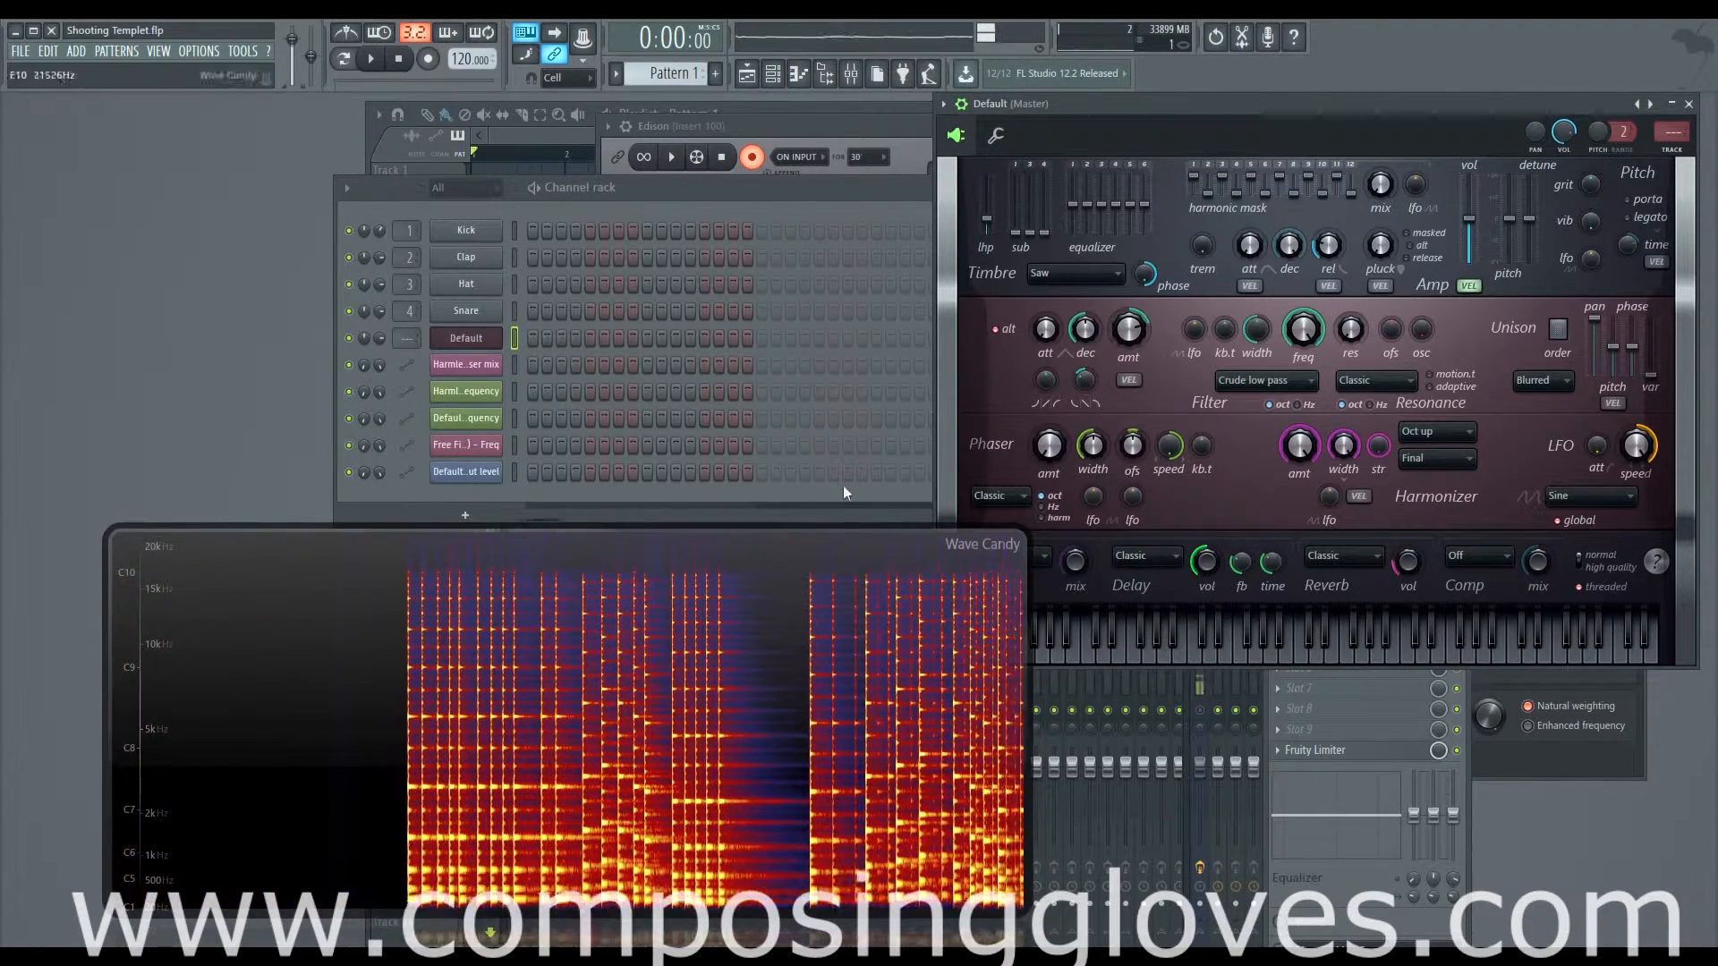
# Step: Write a repeating C5, E5, G5, E5 pattern for the Default channel and place it eight times along playlist Track 1
pyautogui.click(483, 345)
pyautogui.rightClick(483, 347)
pyautogui.click(542, 339)
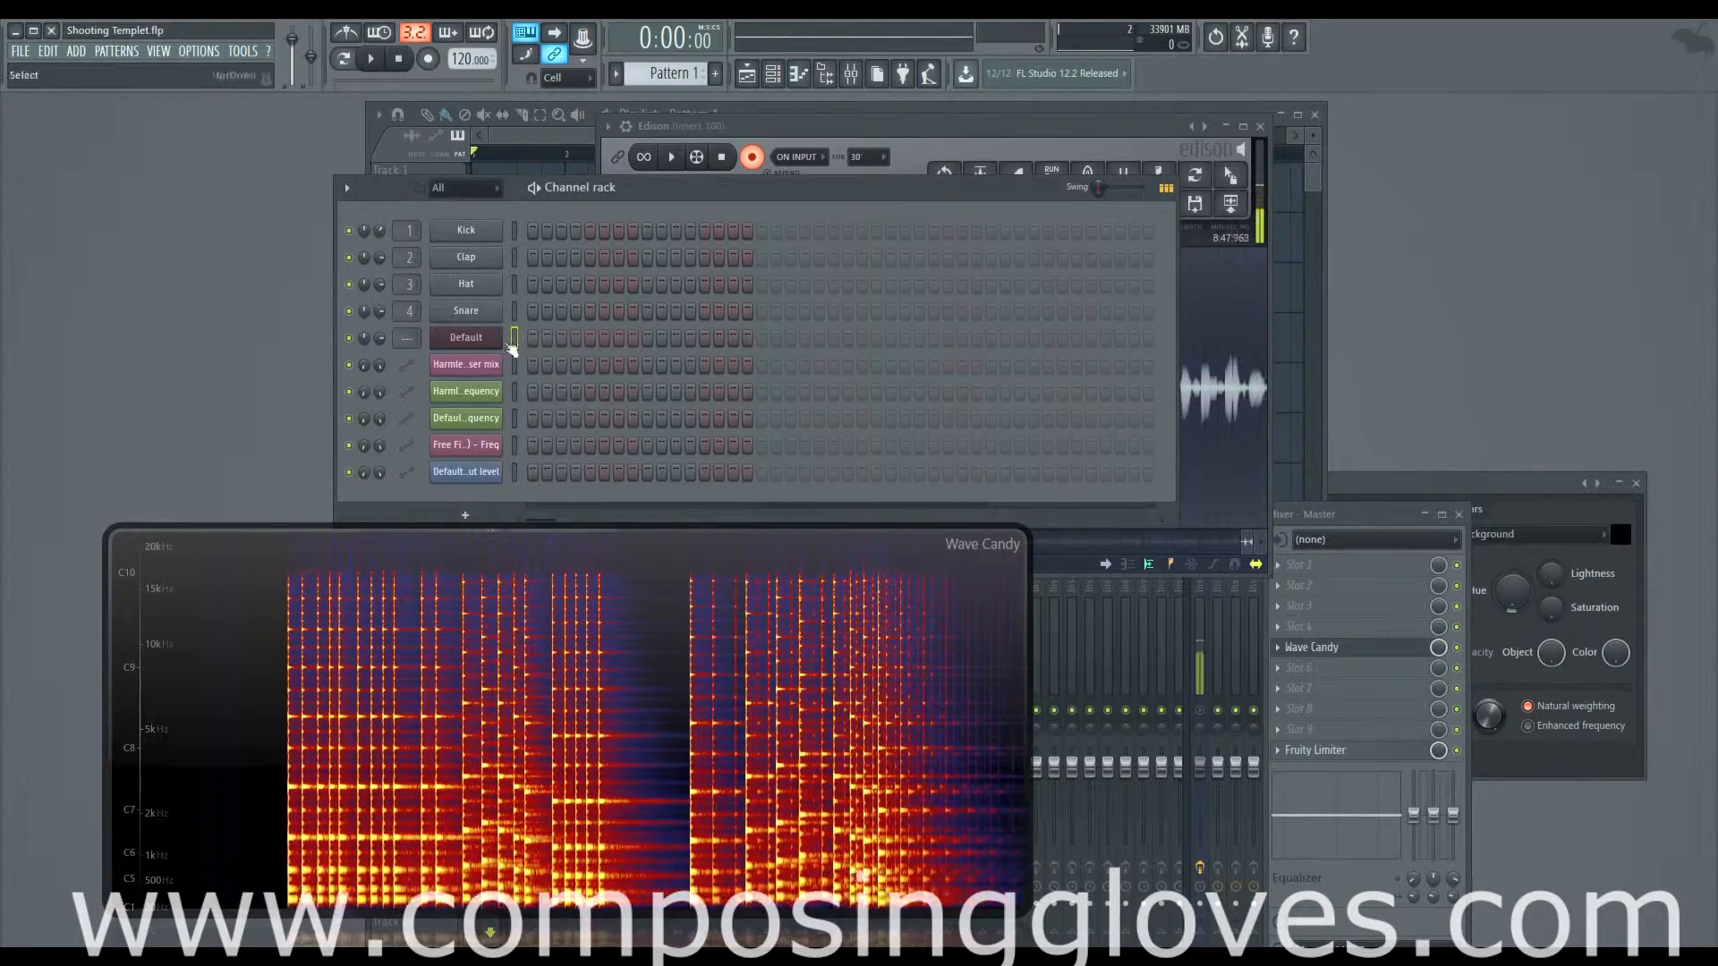
pyautogui.rightClick(468, 345)
pyautogui.click(574, 339)
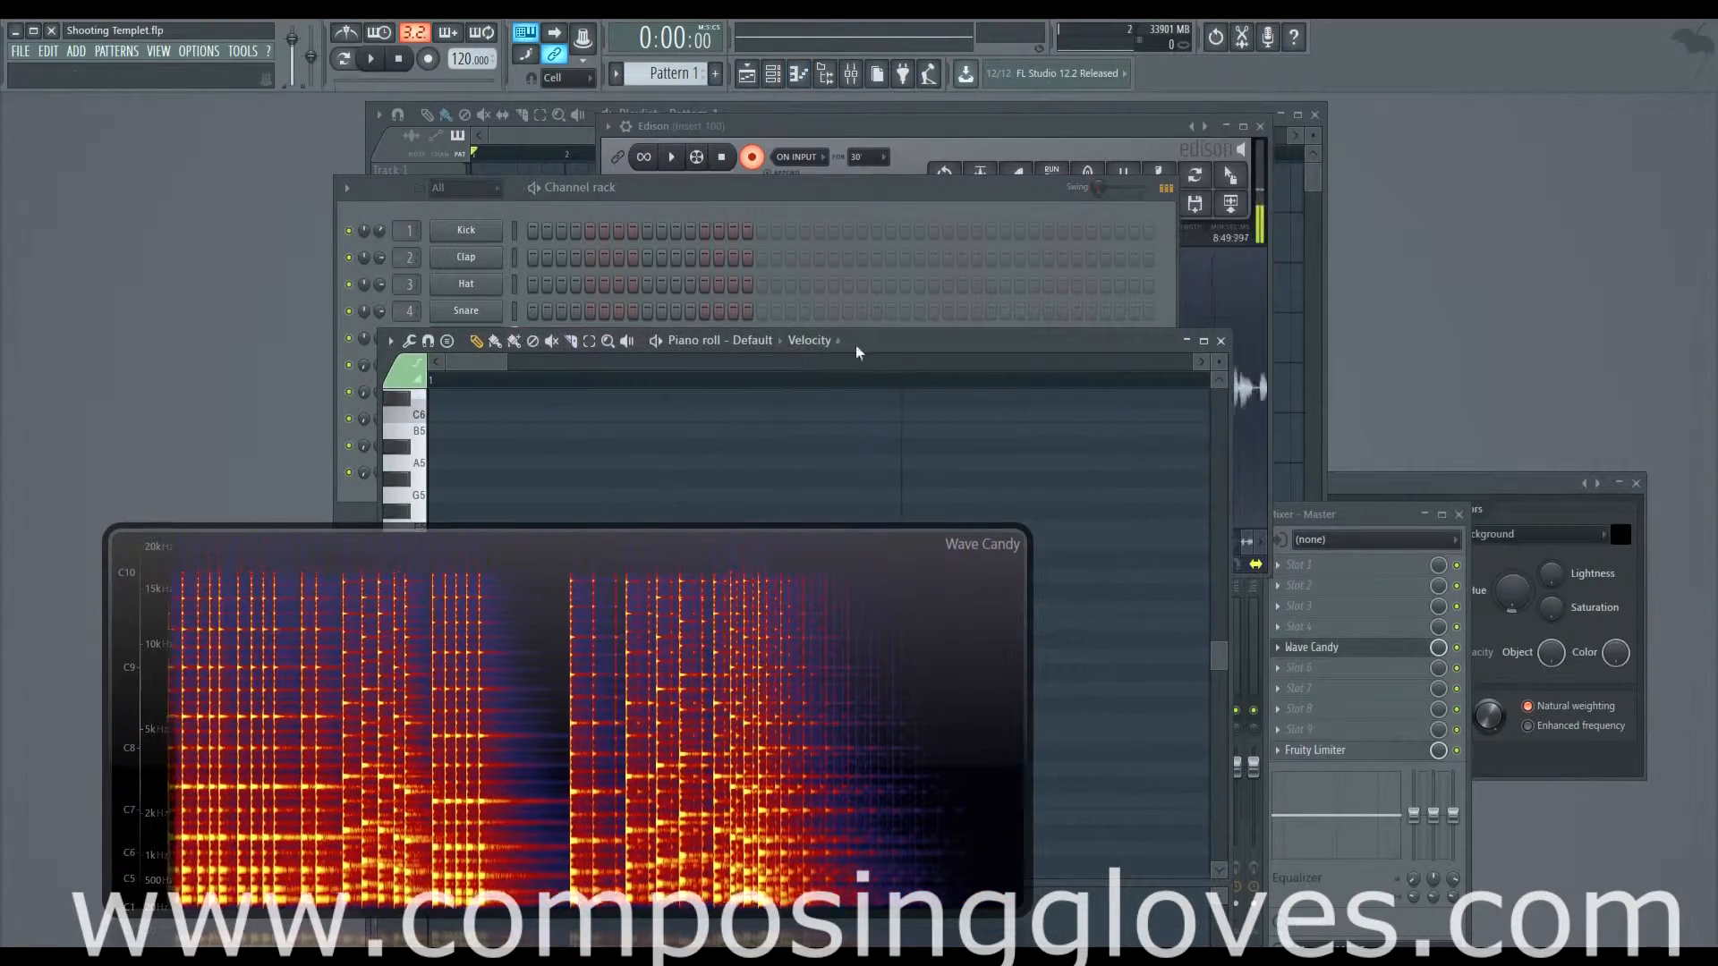
pyautogui.moveTo(856, 351); pyautogui.dragTo(1490, 159)
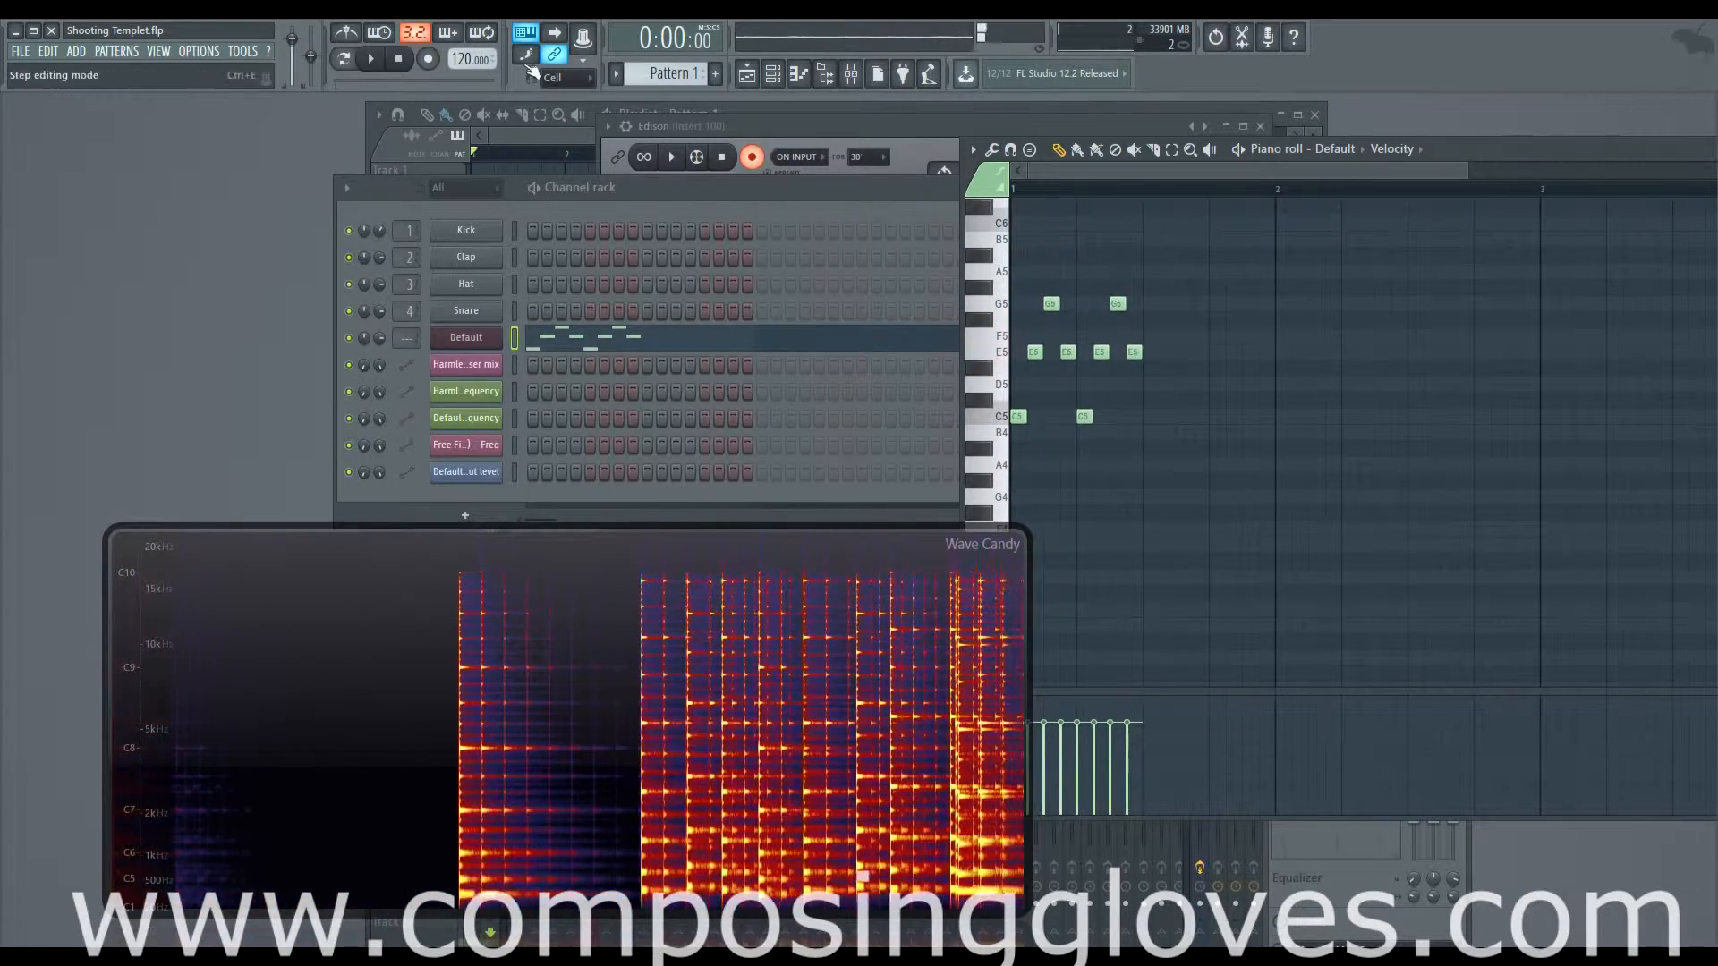
pyautogui.click(541, 141)
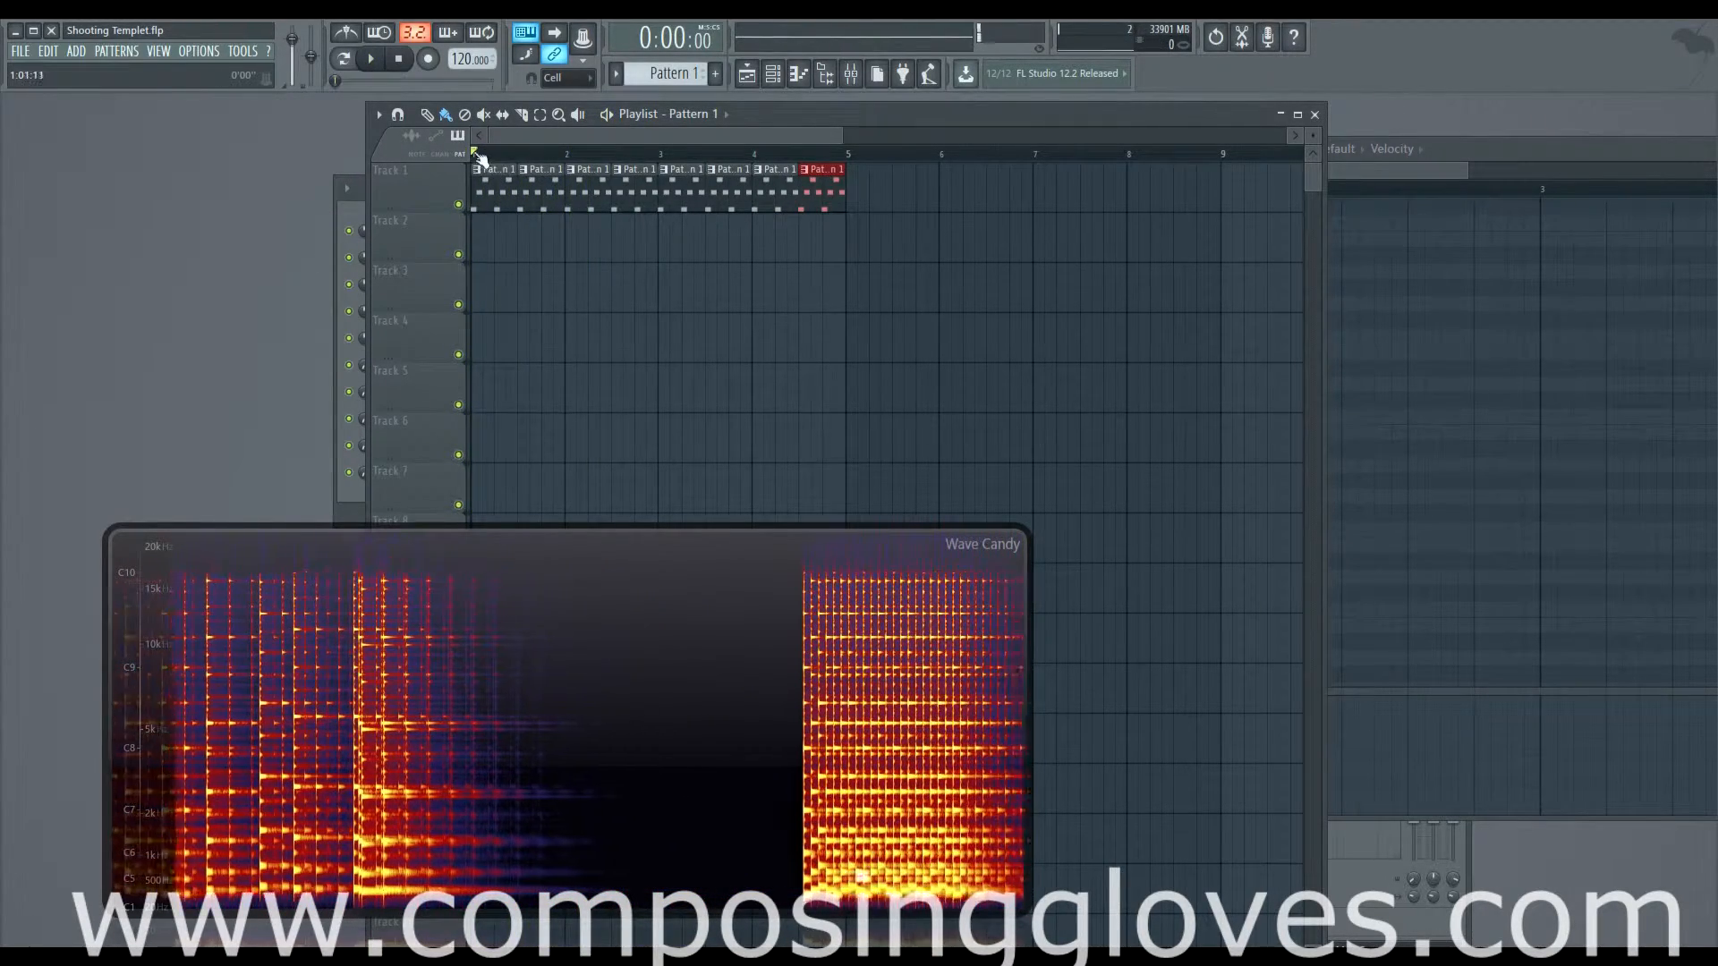
# Step: Select bars 1 to 4 and automate the harmonizer amount with a ramp rising to about 95%, shortened to two bars
pyautogui.press('F6')
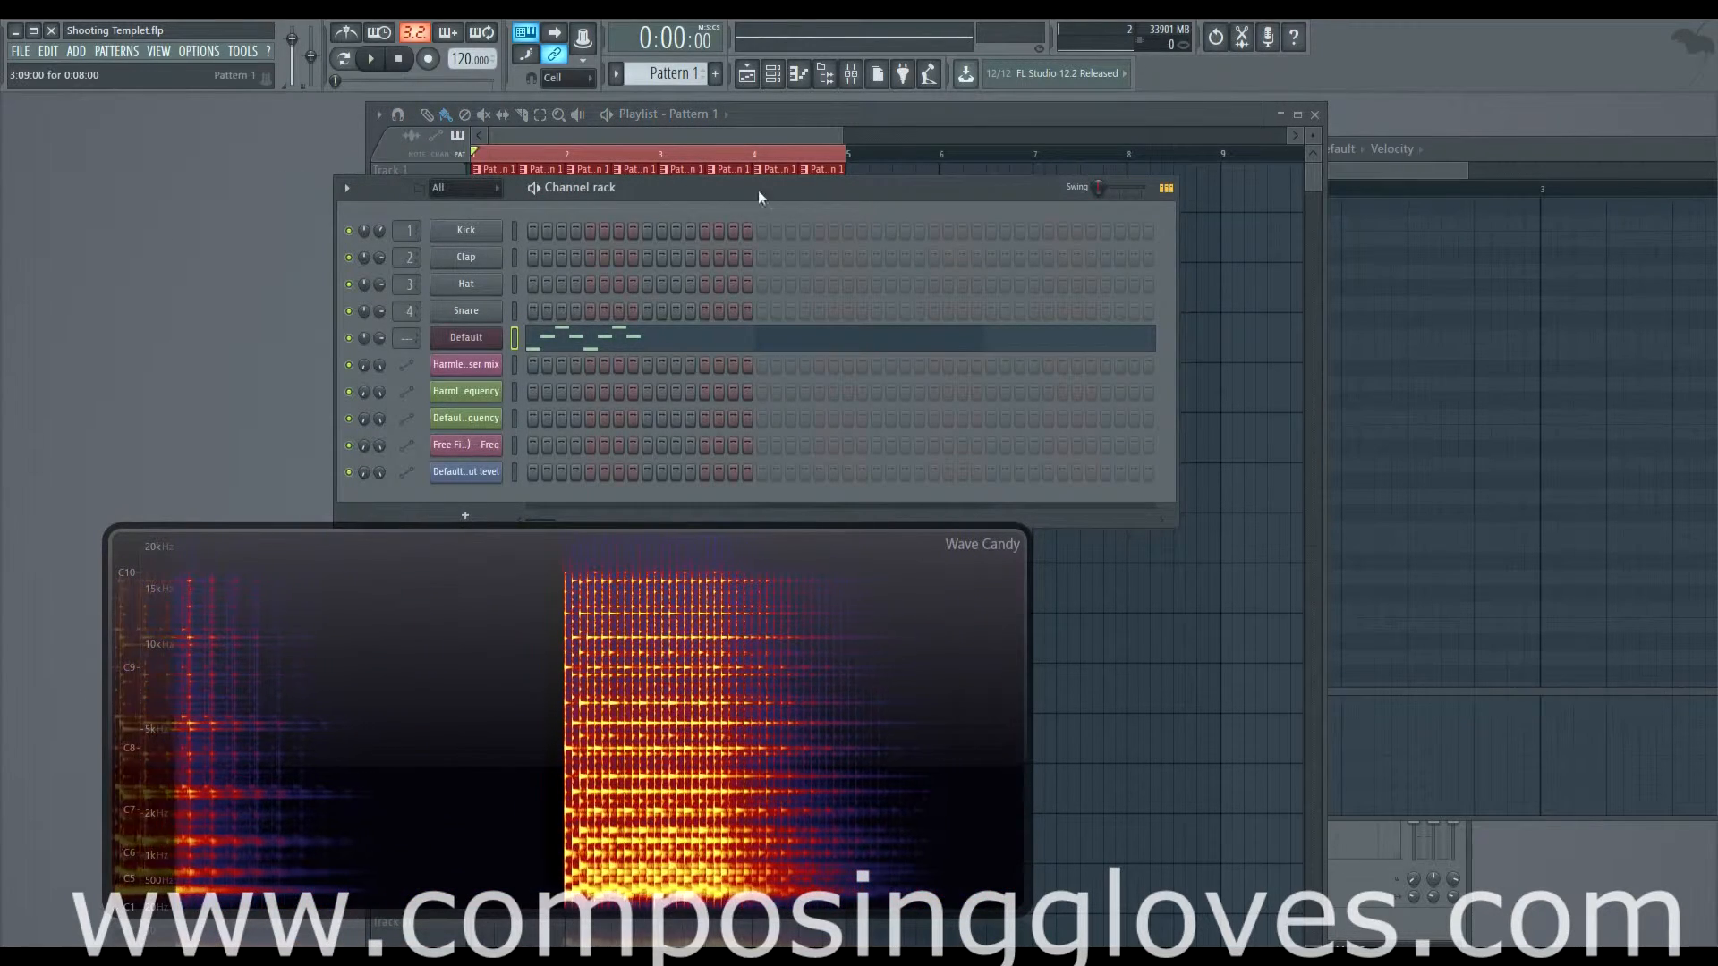
pyautogui.click(466, 338)
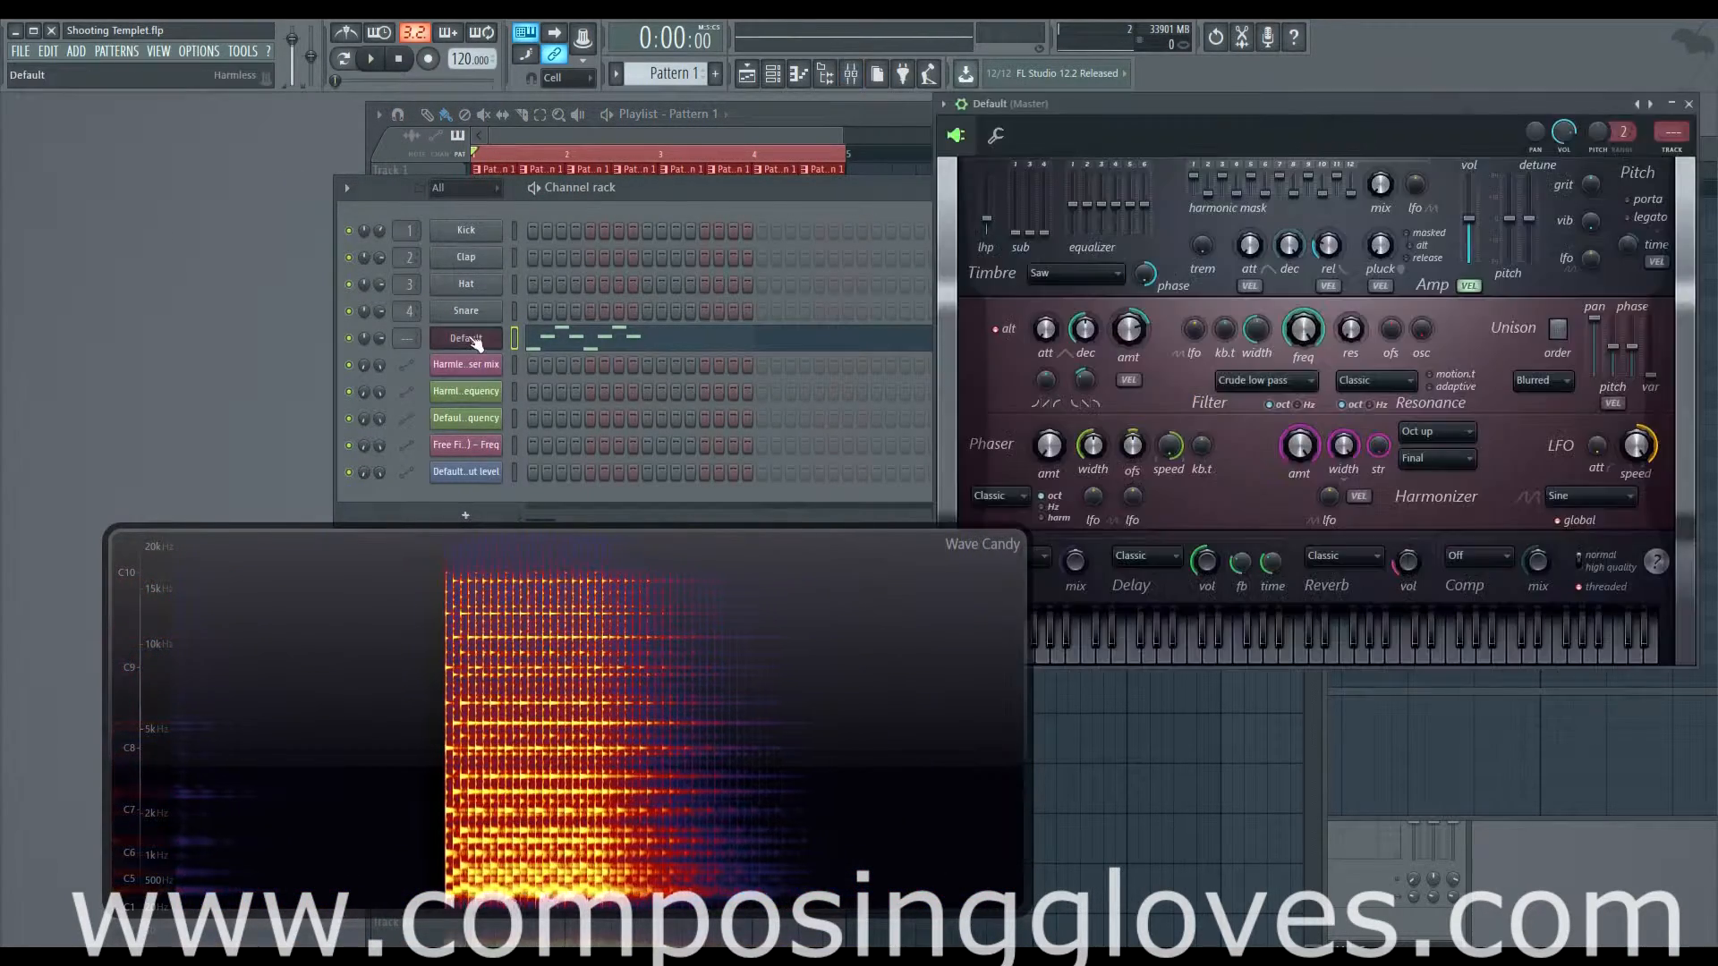
pyautogui.rightClick(1314, 442)
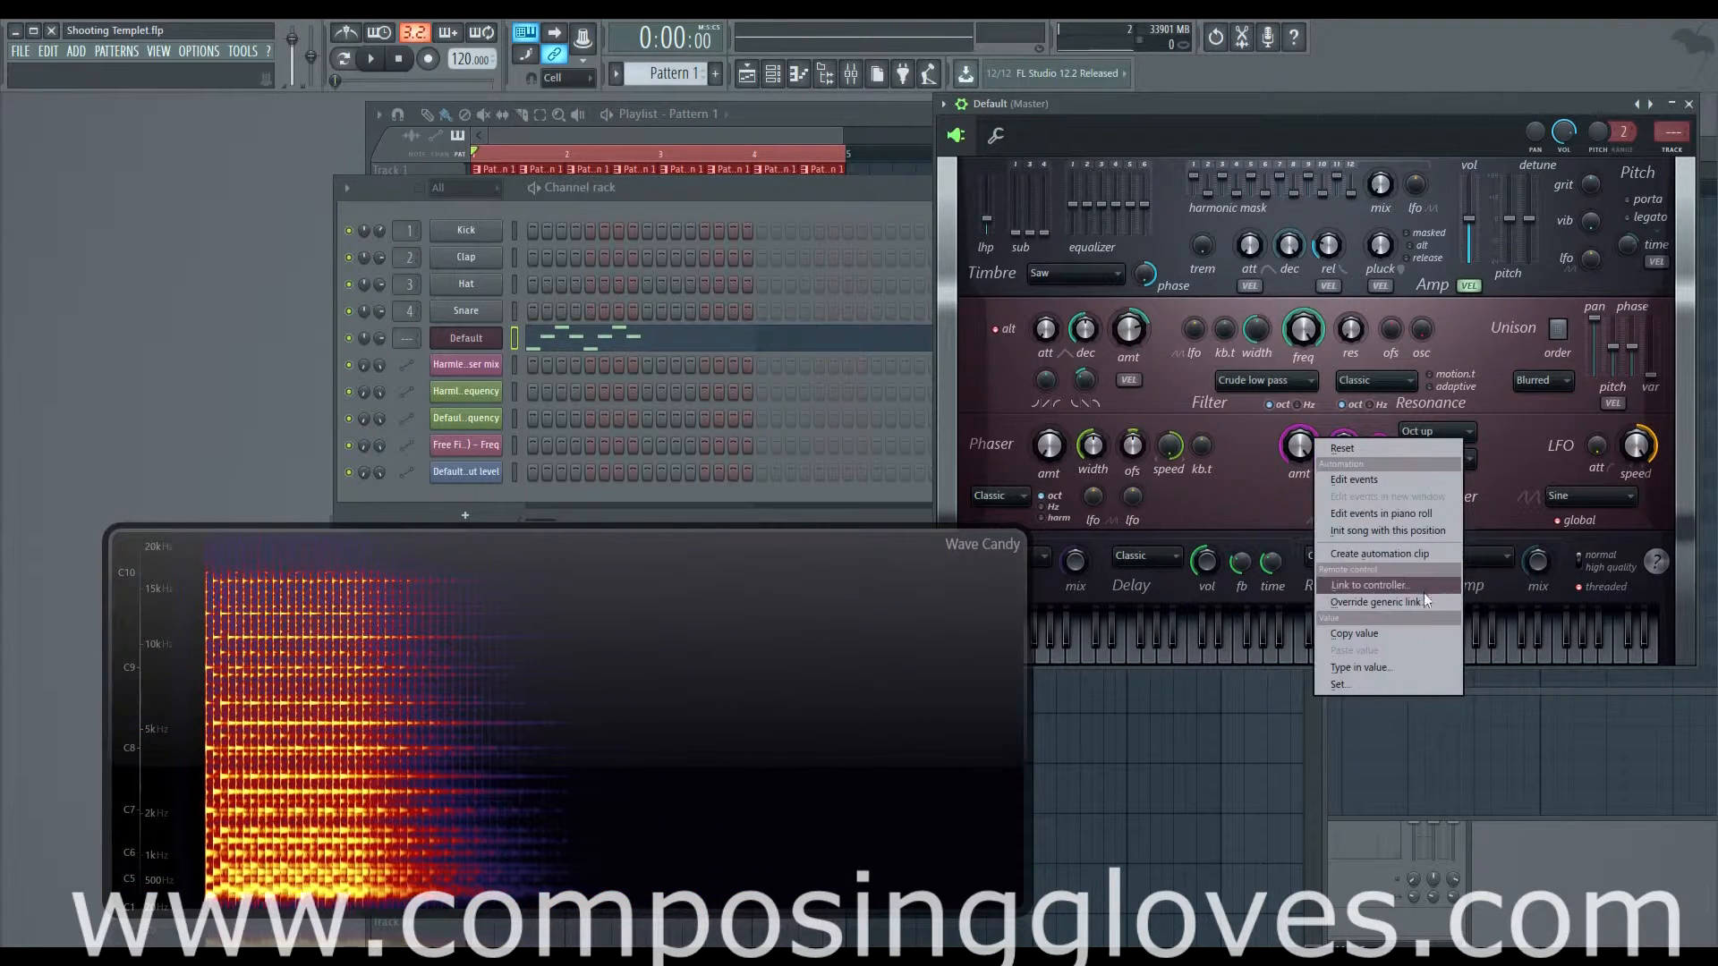
pyautogui.click(1424, 554)
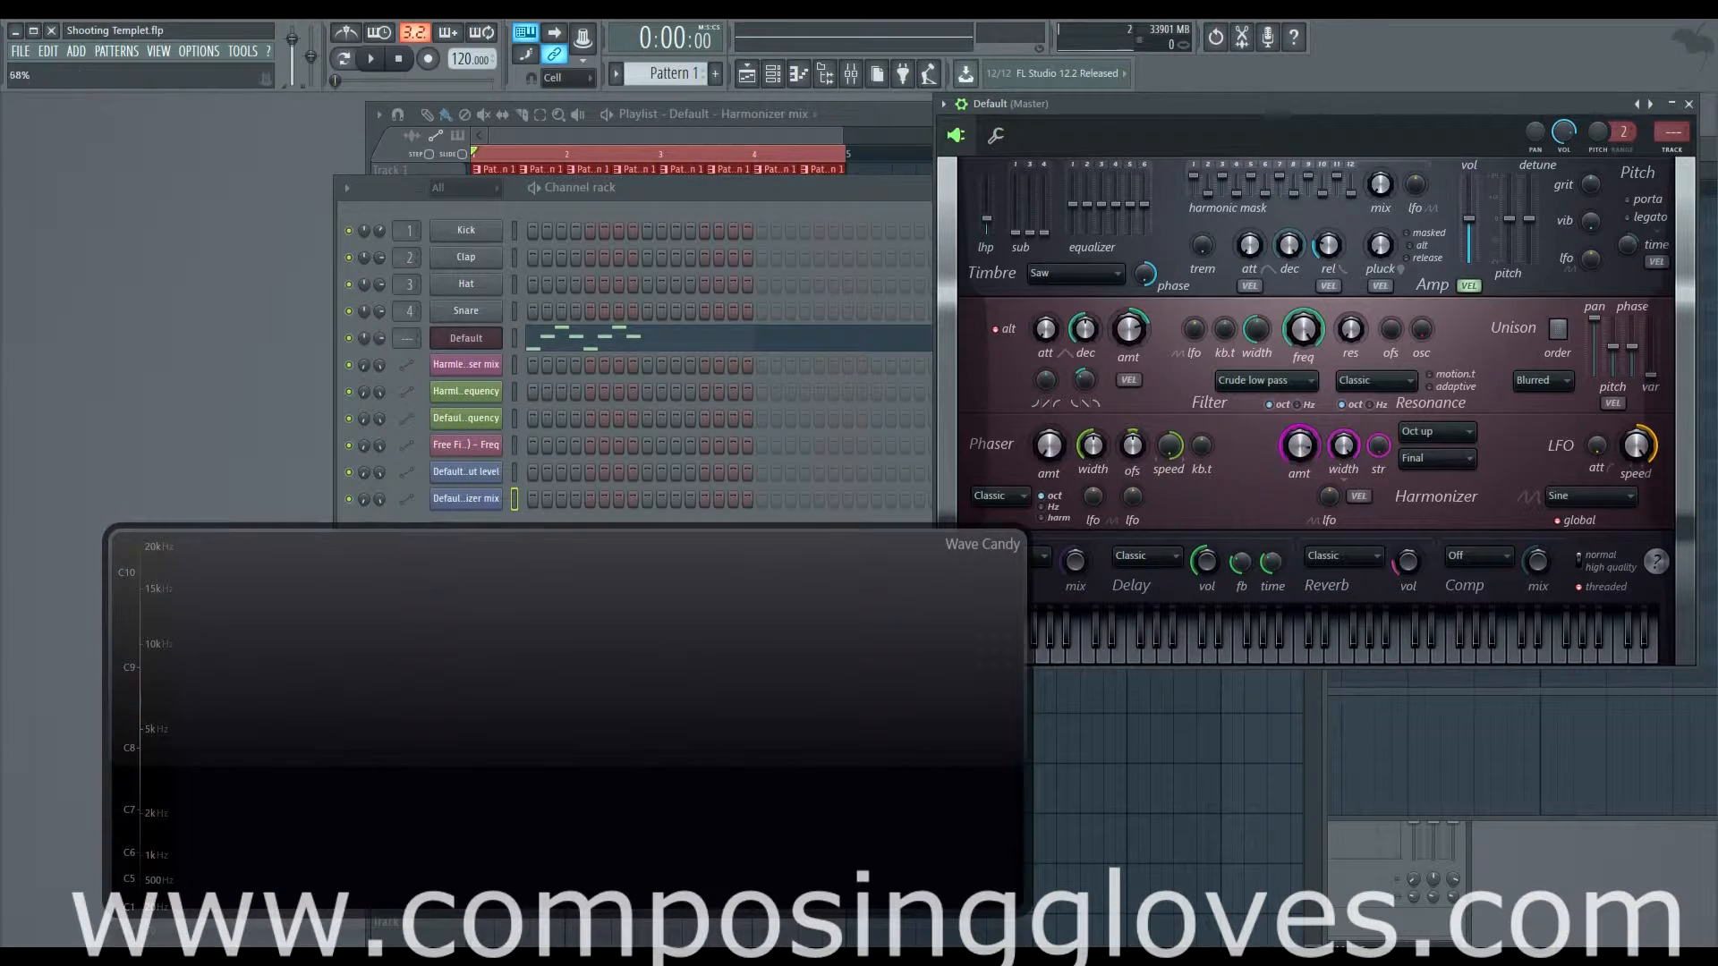
pyautogui.click(571, 132)
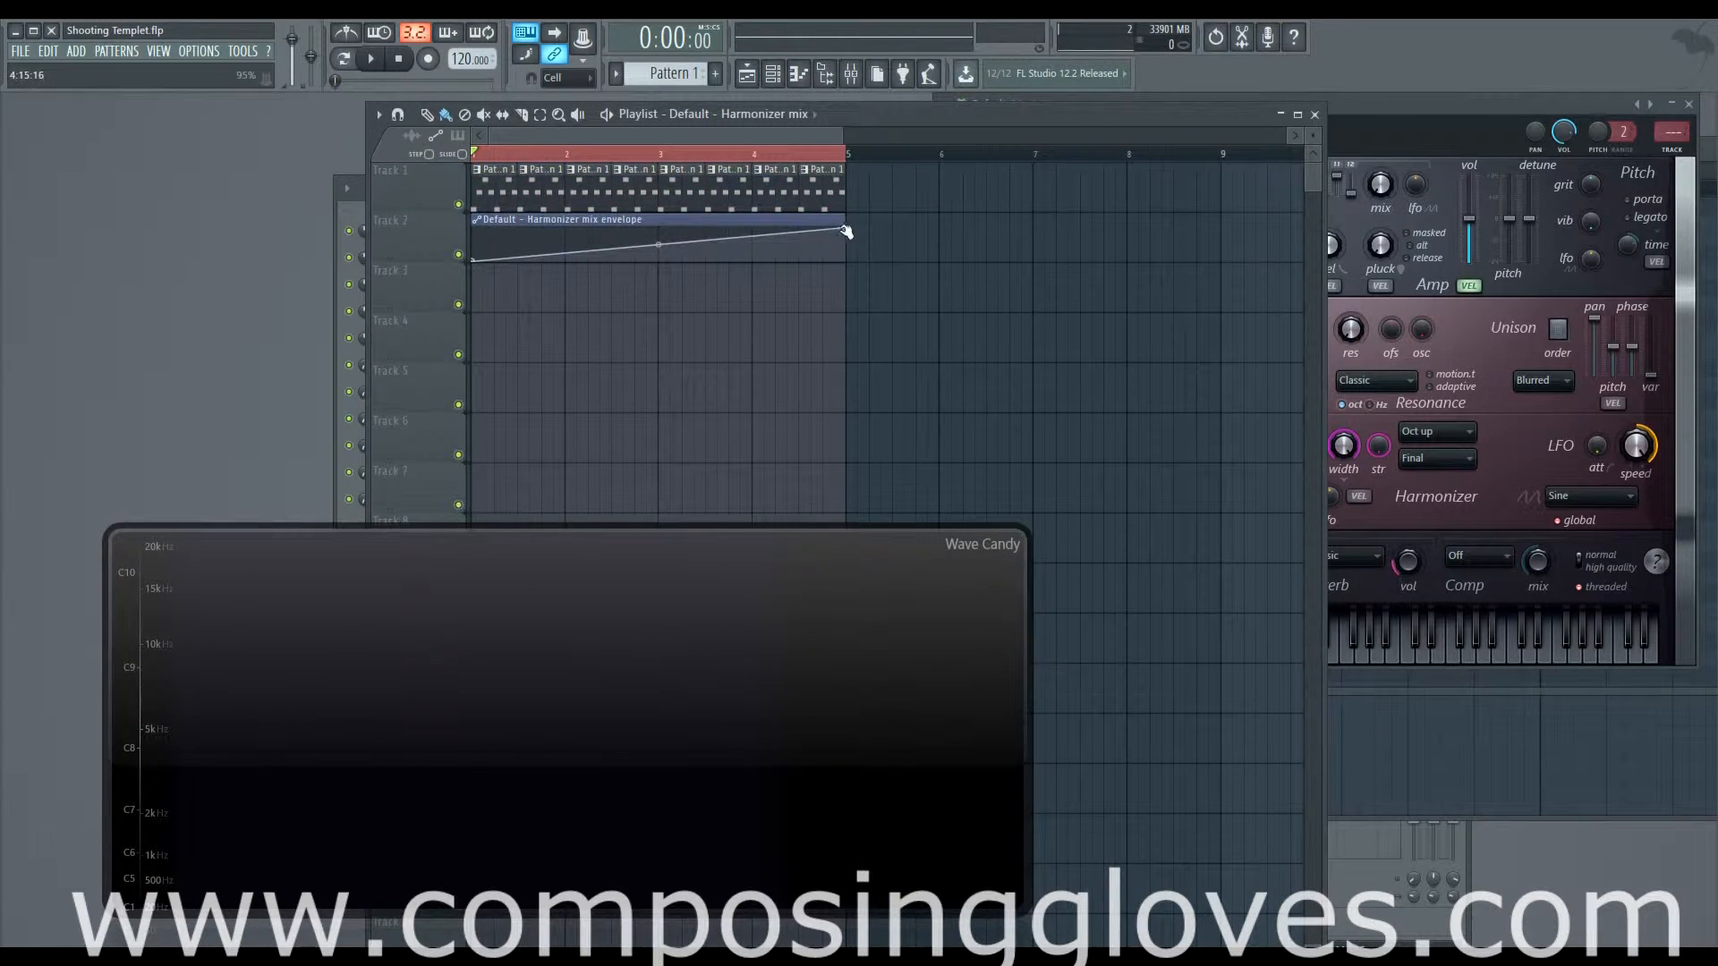
# Step: Create an automation clip for the delay volume over bars 1 to 4 and lower its starting point to the minimum
pyautogui.click(1409, 102)
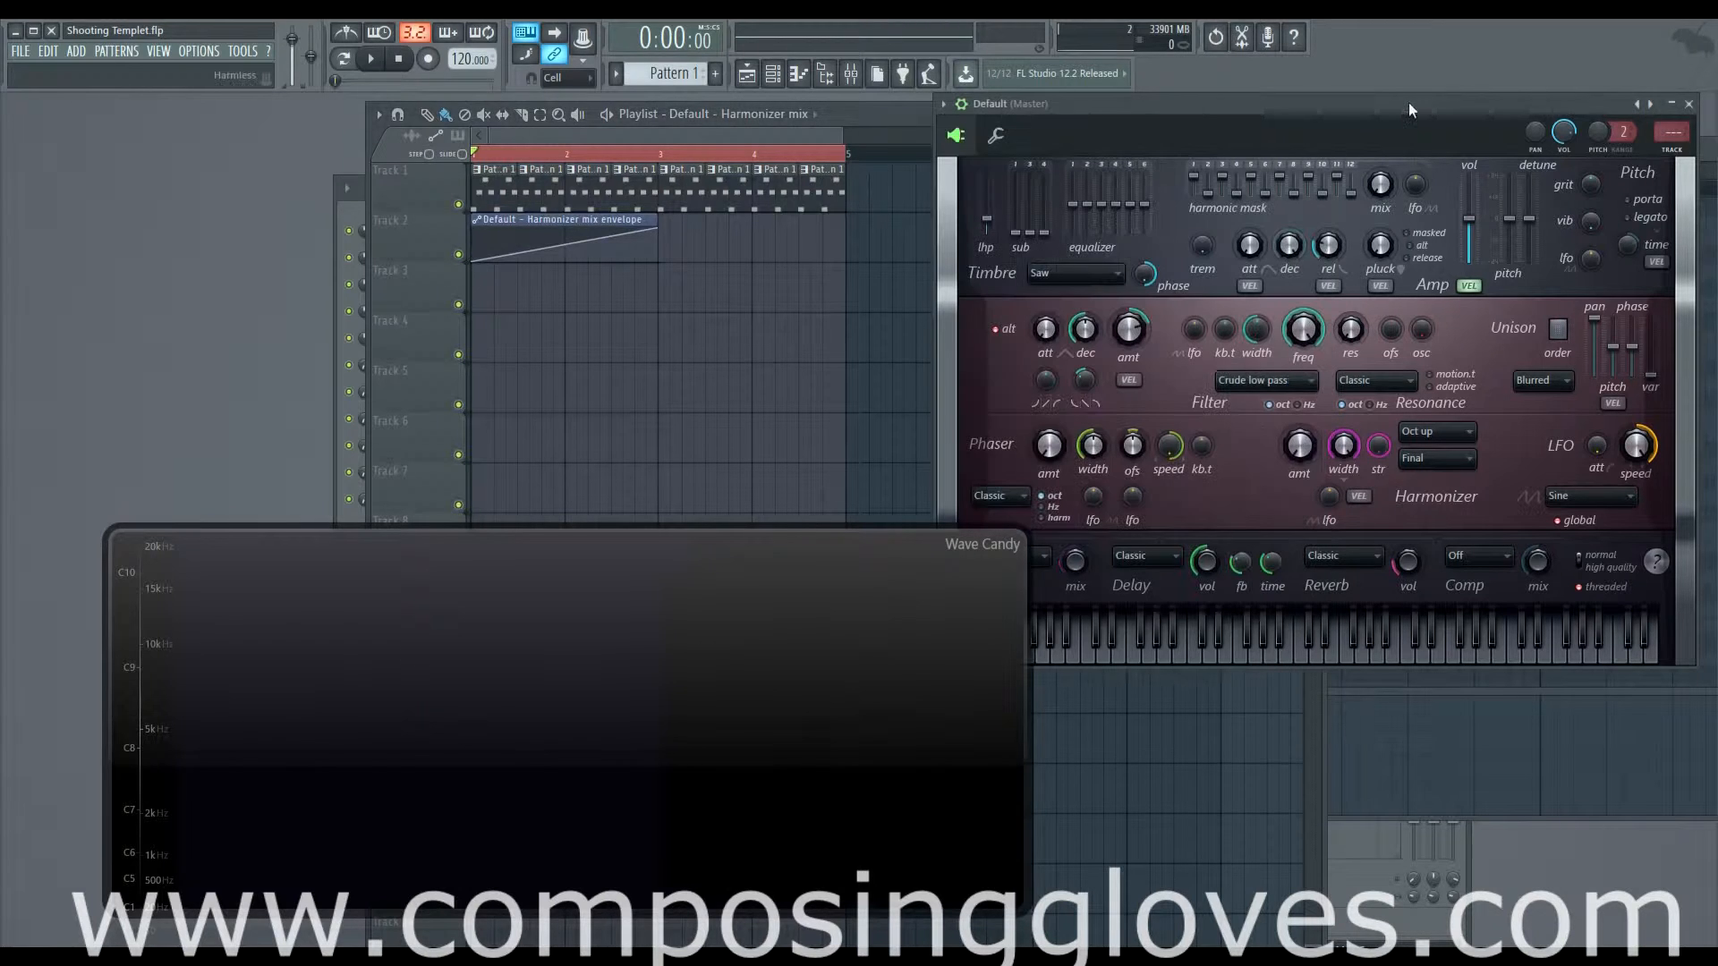
pyautogui.rightClick(1207, 574)
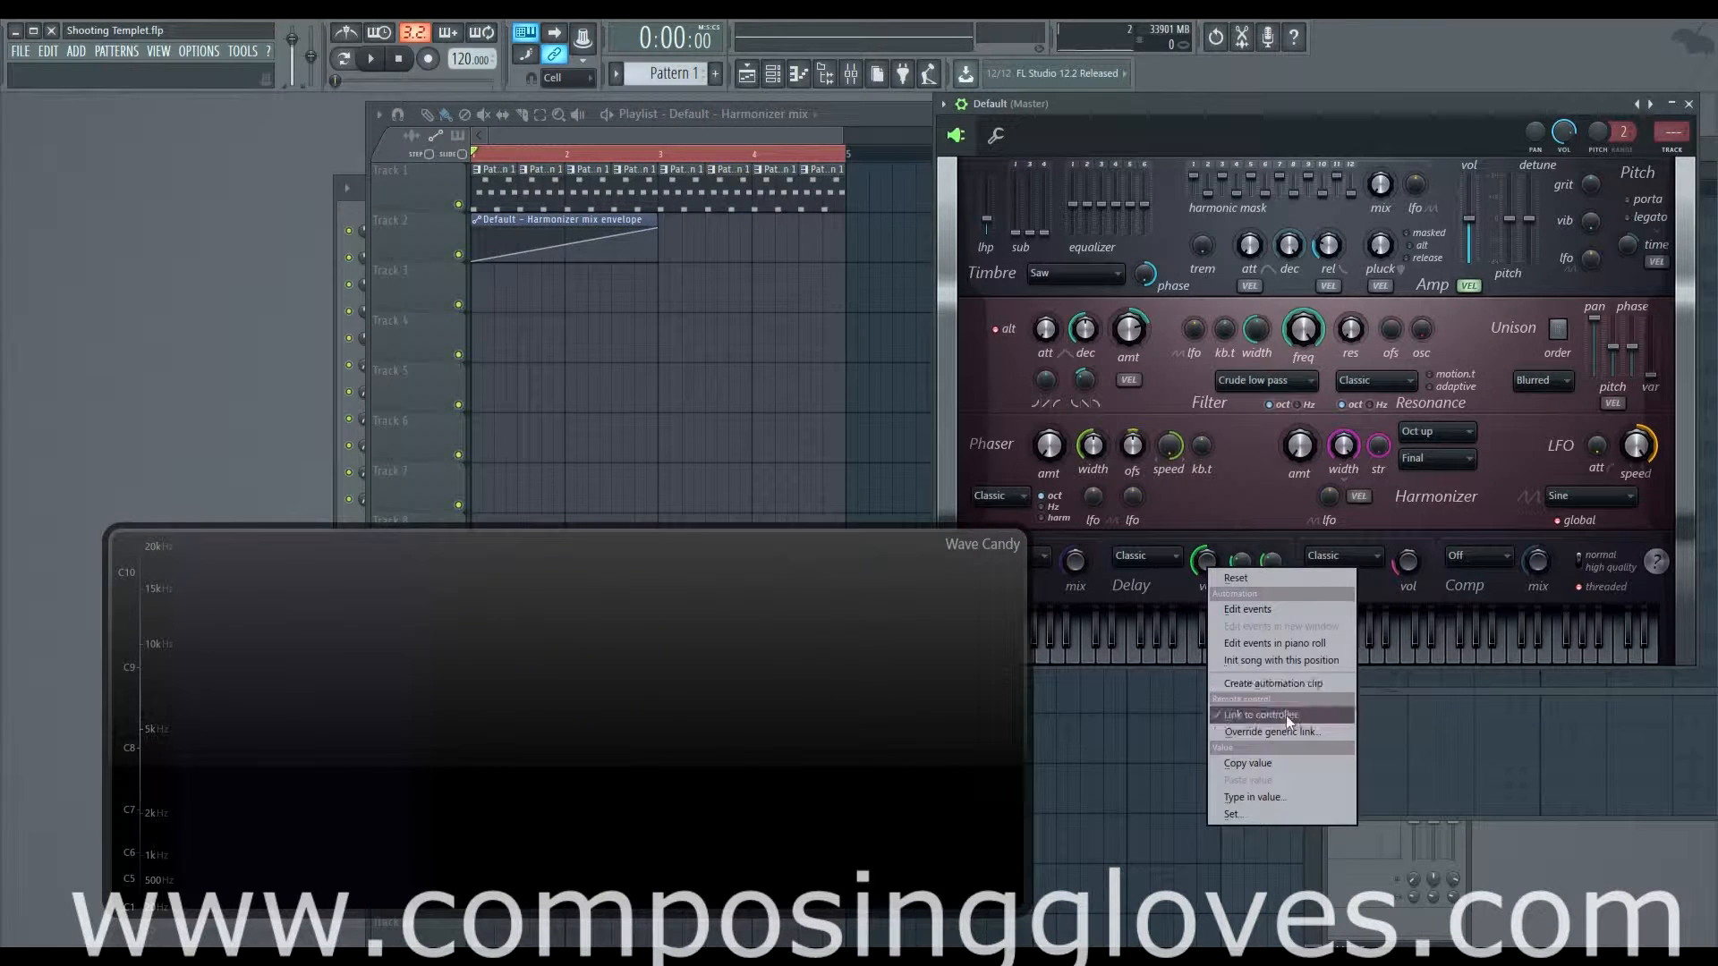
pyautogui.click(1291, 683)
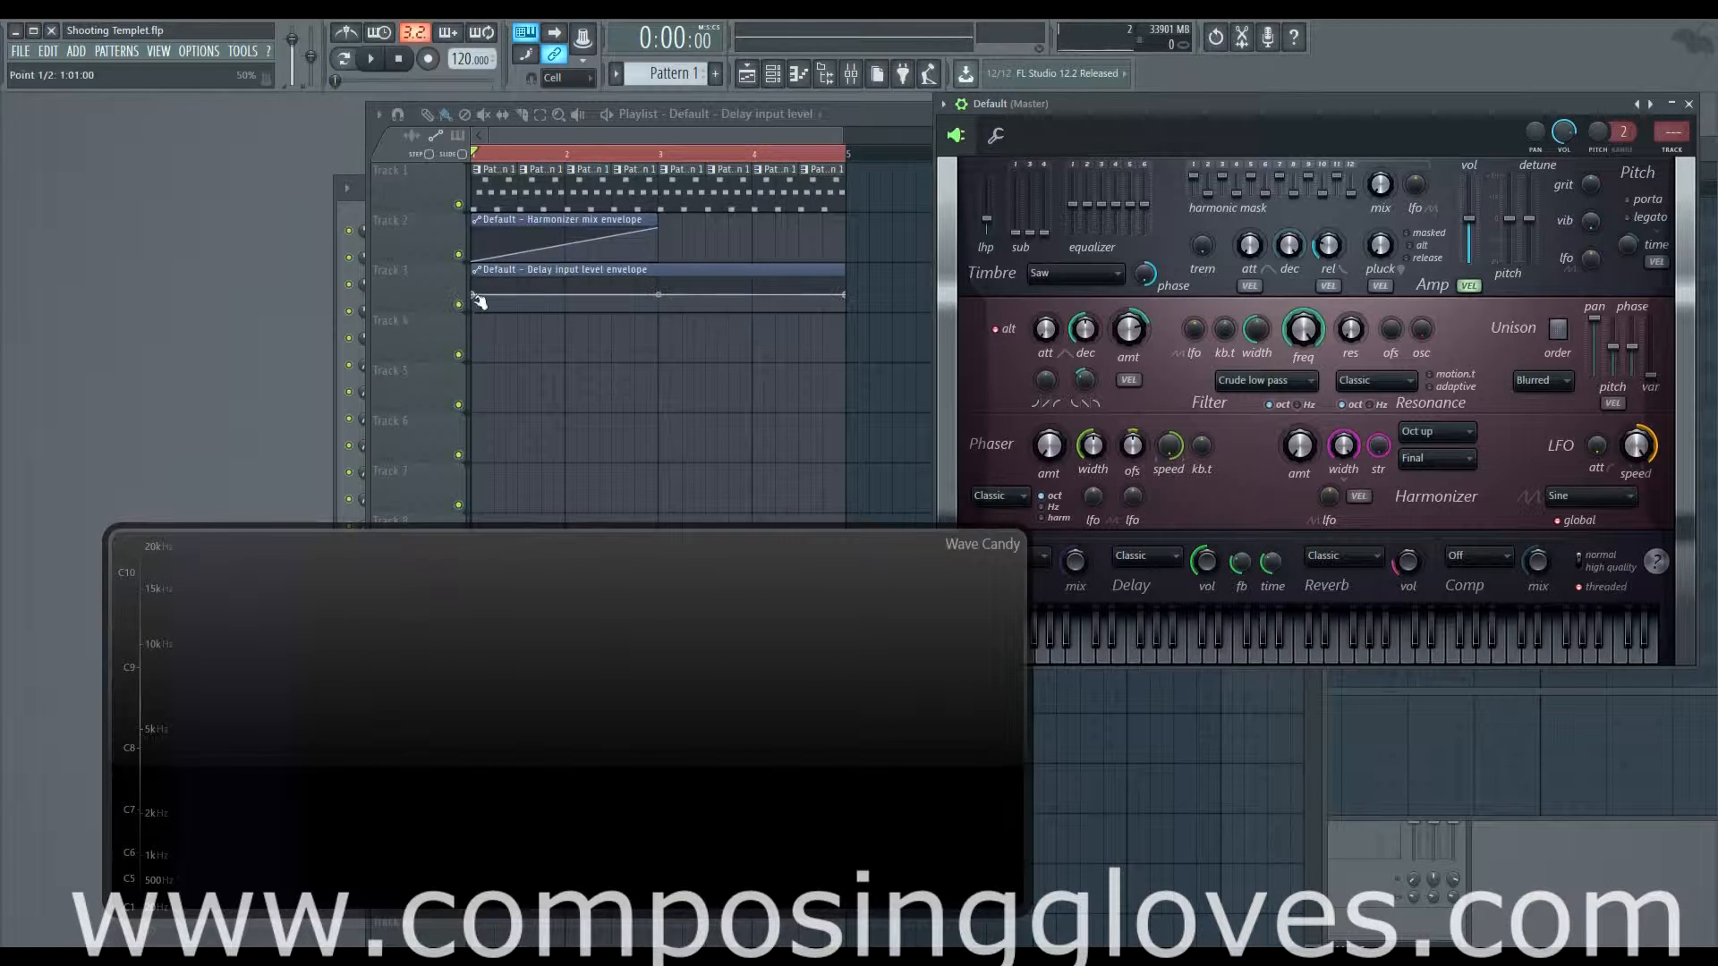
pyautogui.moveTo(479, 302); pyautogui.dragTo(475, 304)
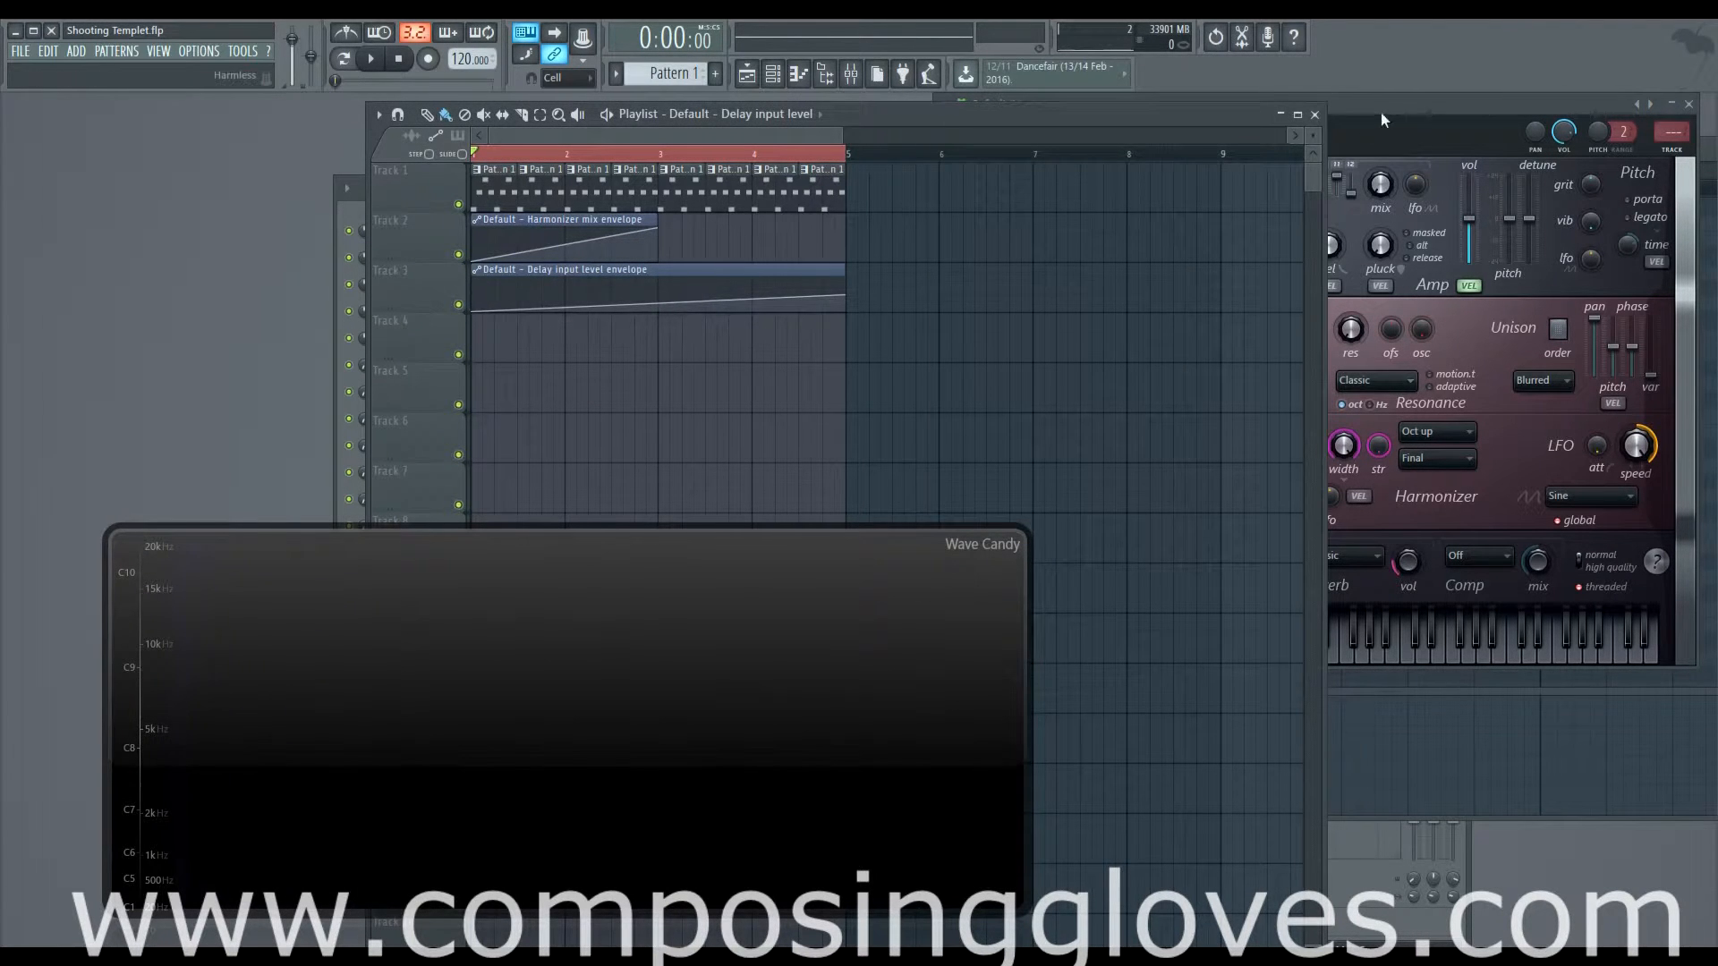
# Step: Try to automate the synth's filter frequency over bars 1 to 4, and remove the clip from Track 4
pyautogui.click(1381, 114)
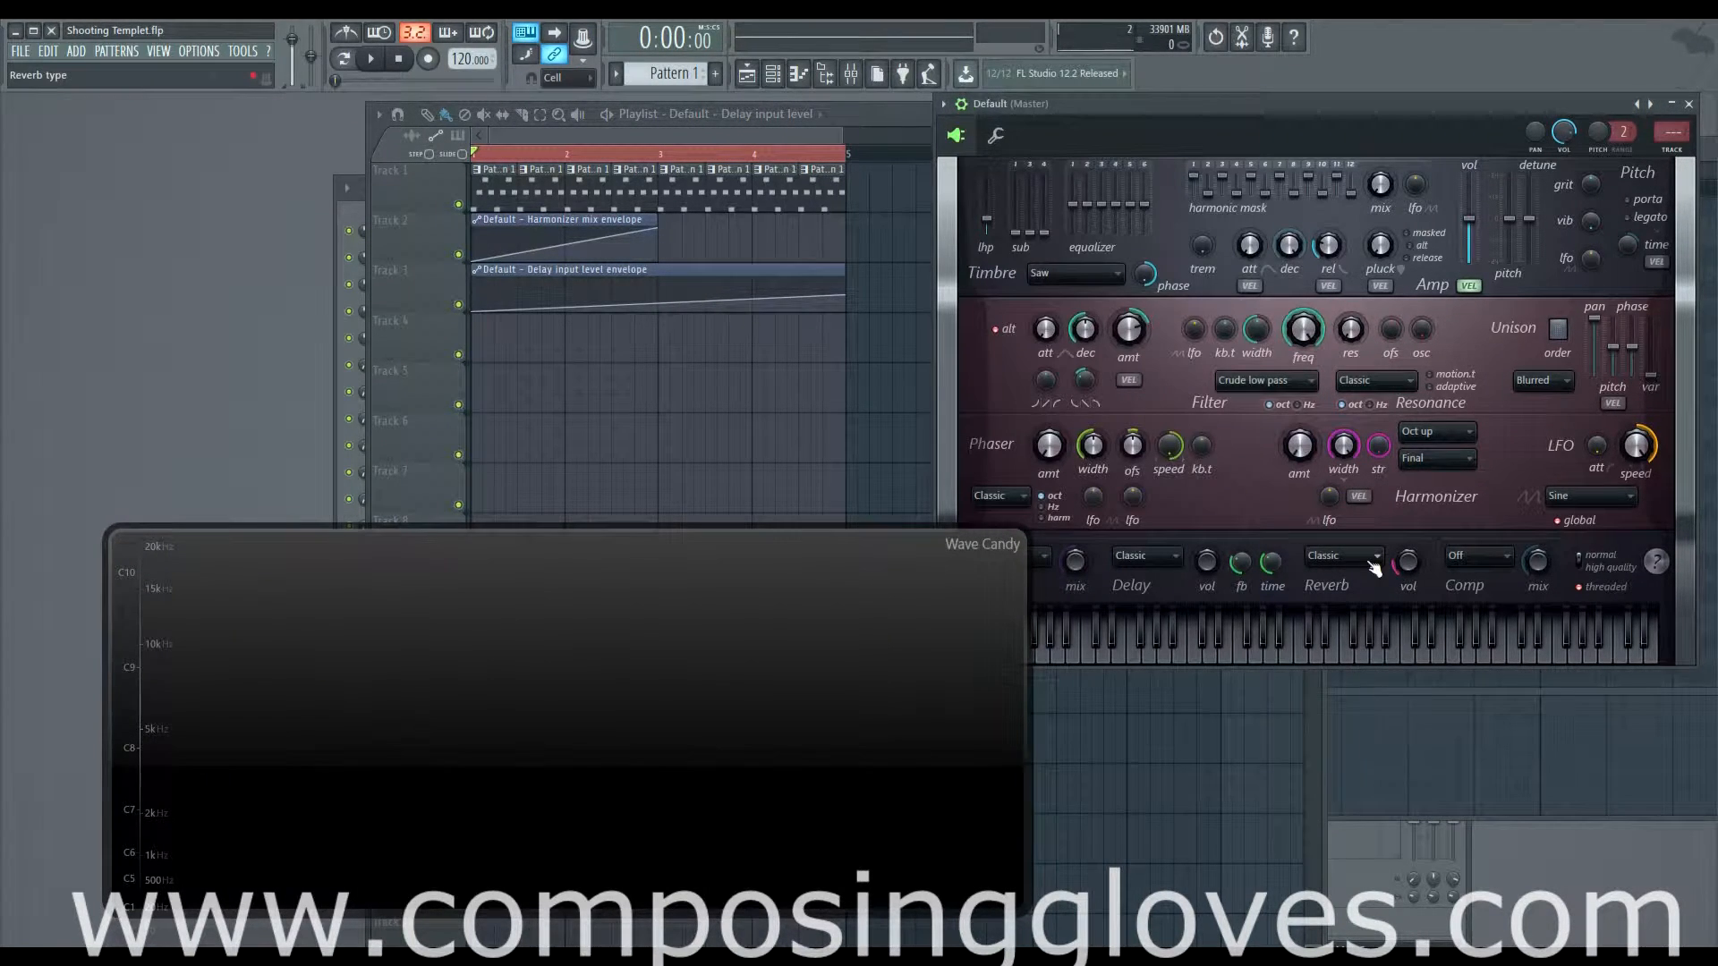
pyautogui.rightClick(1370, 561)
pyautogui.click(1322, 562)
pyautogui.rightClick(1304, 333)
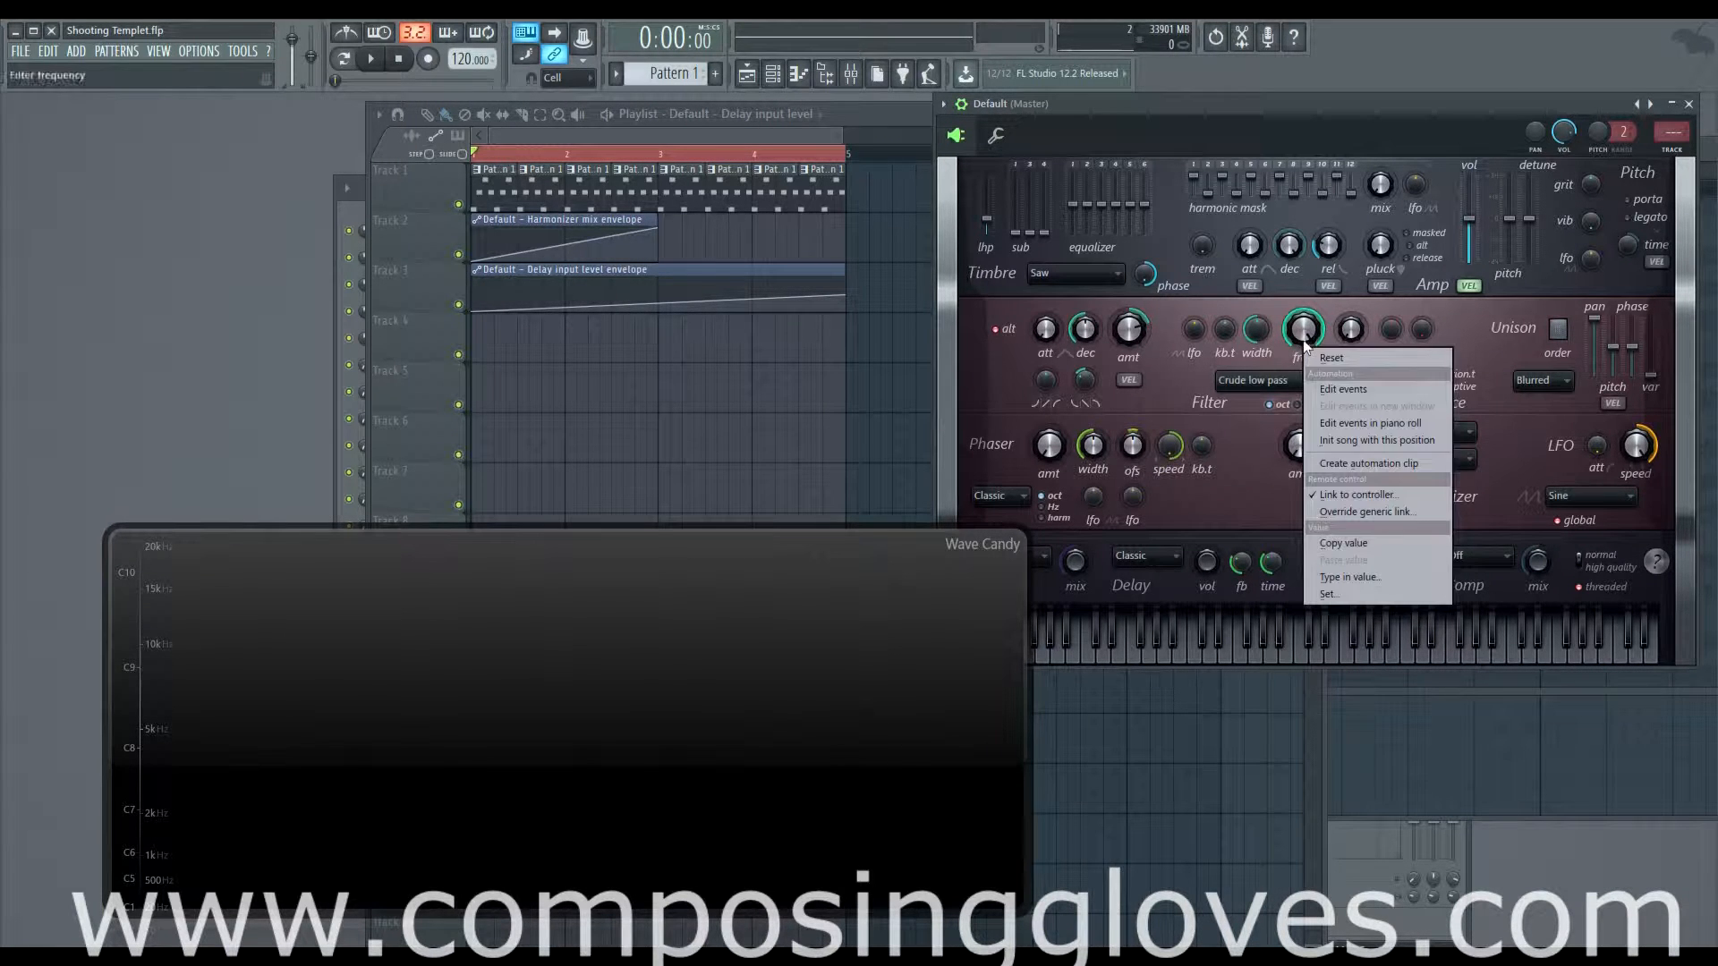
pyautogui.click(1383, 463)
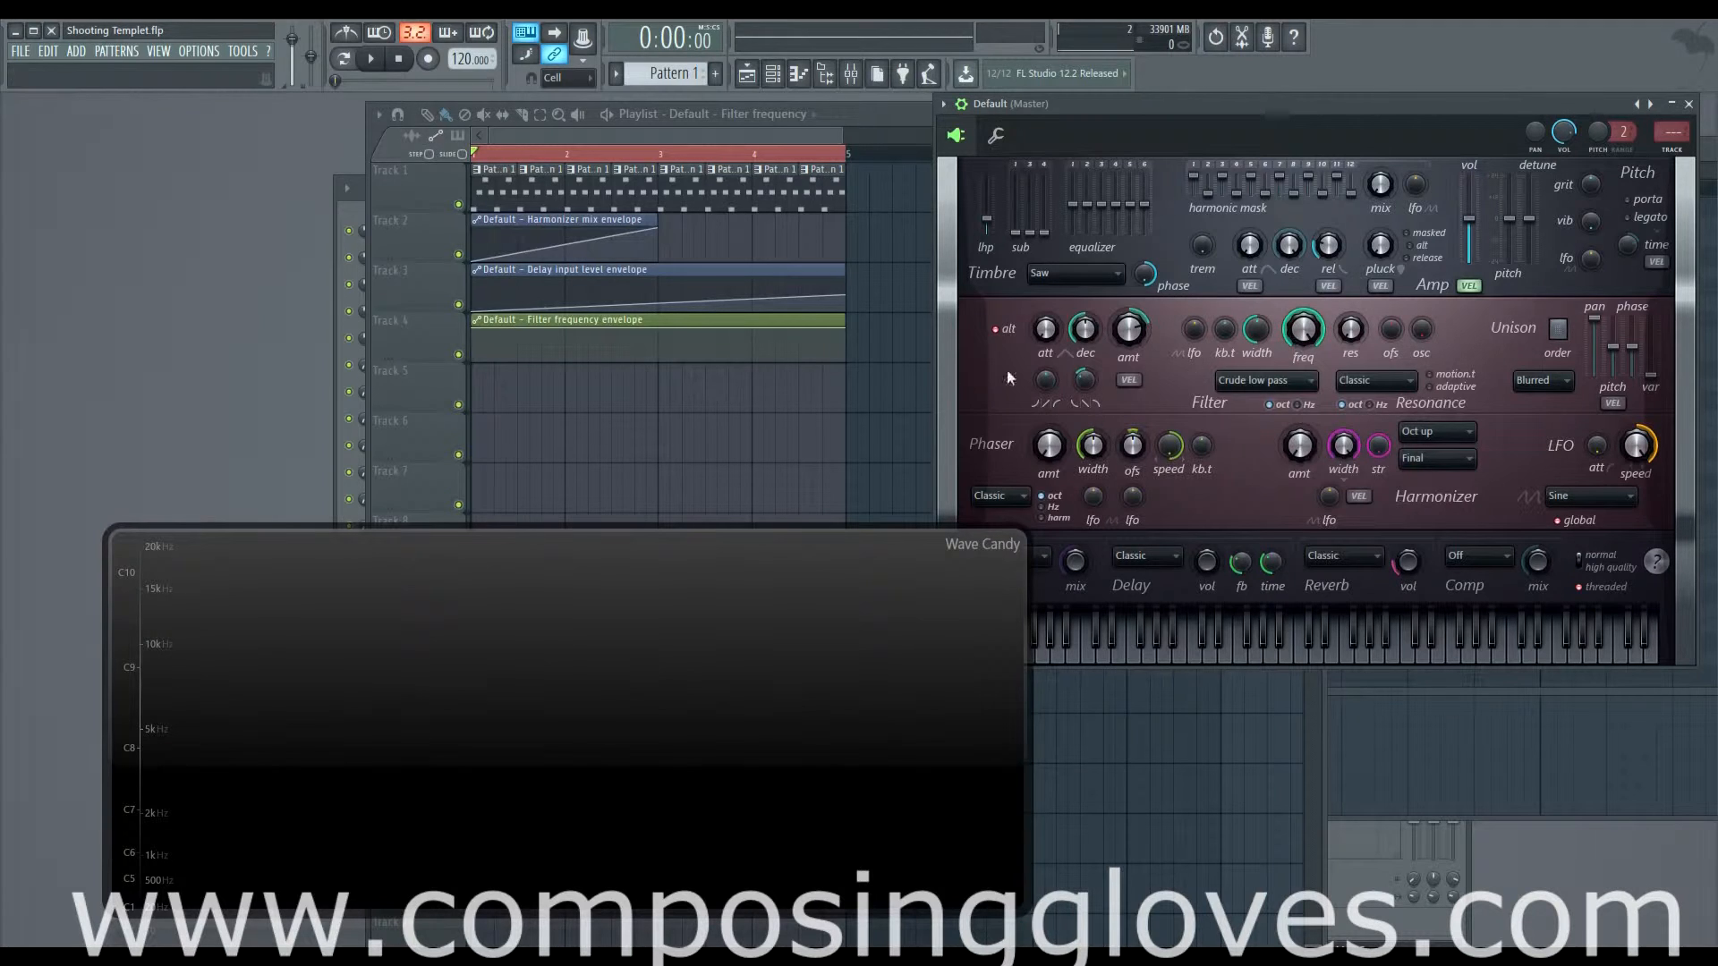
pyautogui.rightClick(825, 337)
pyautogui.click(1351, 358)
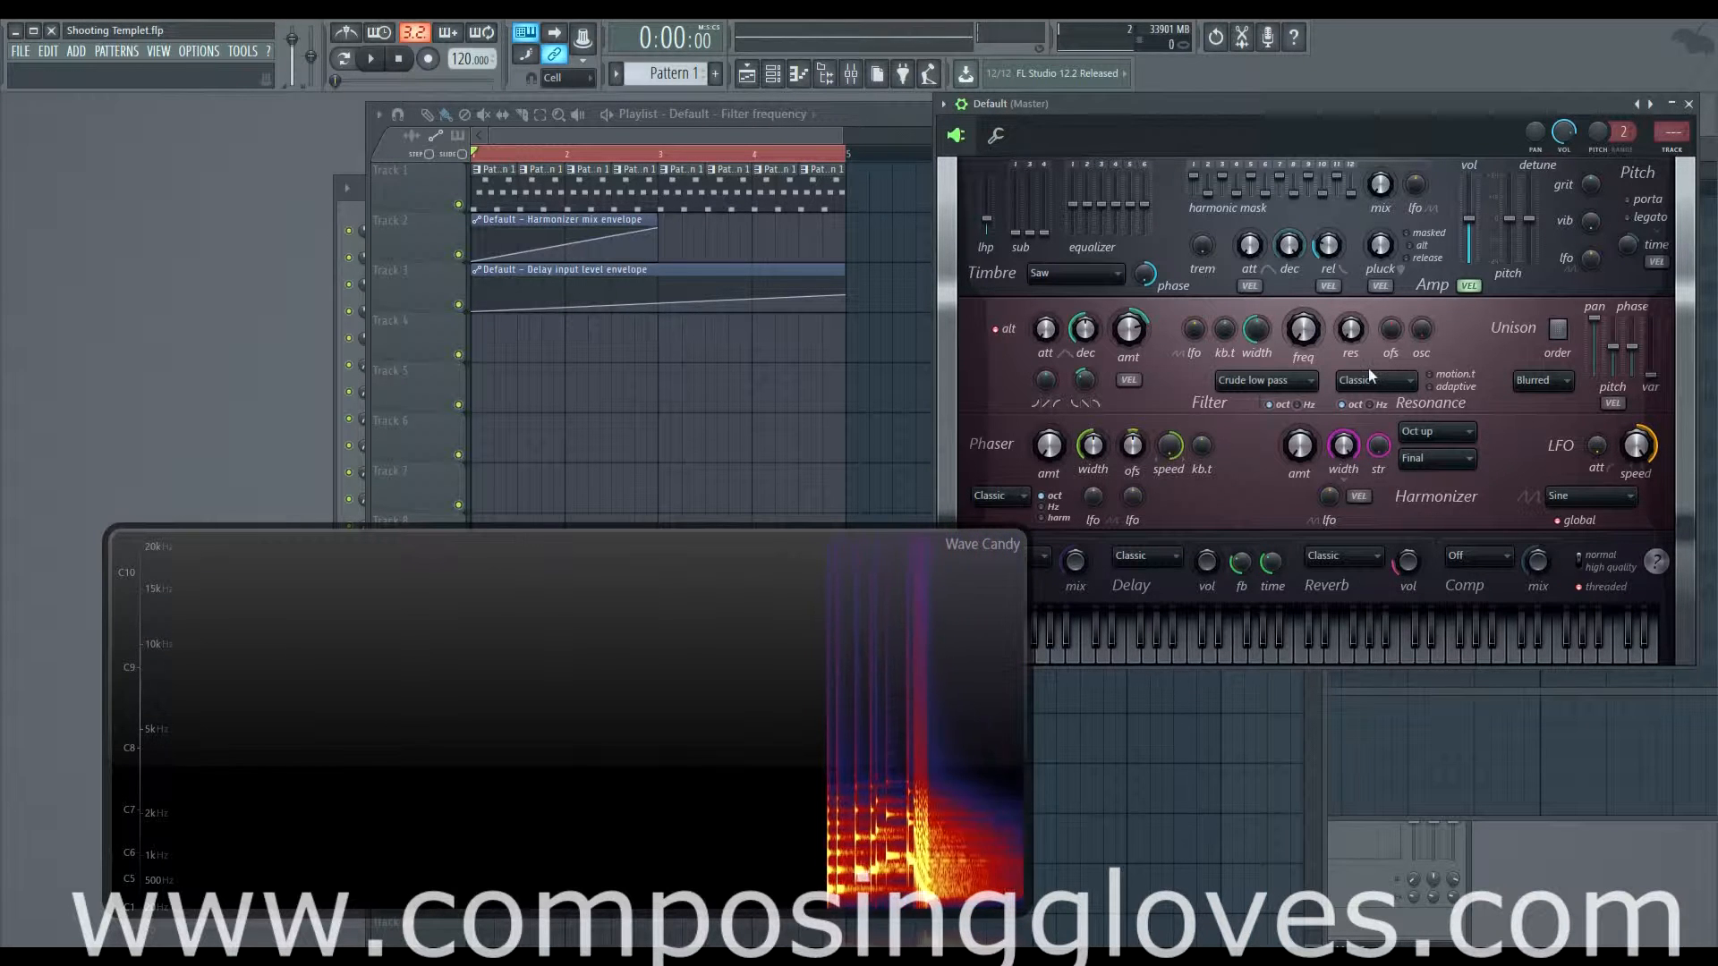
# Step: Place the playhead in bar 4, audition the synth there, and return the playhead to the start
pyautogui.click(837, 159)
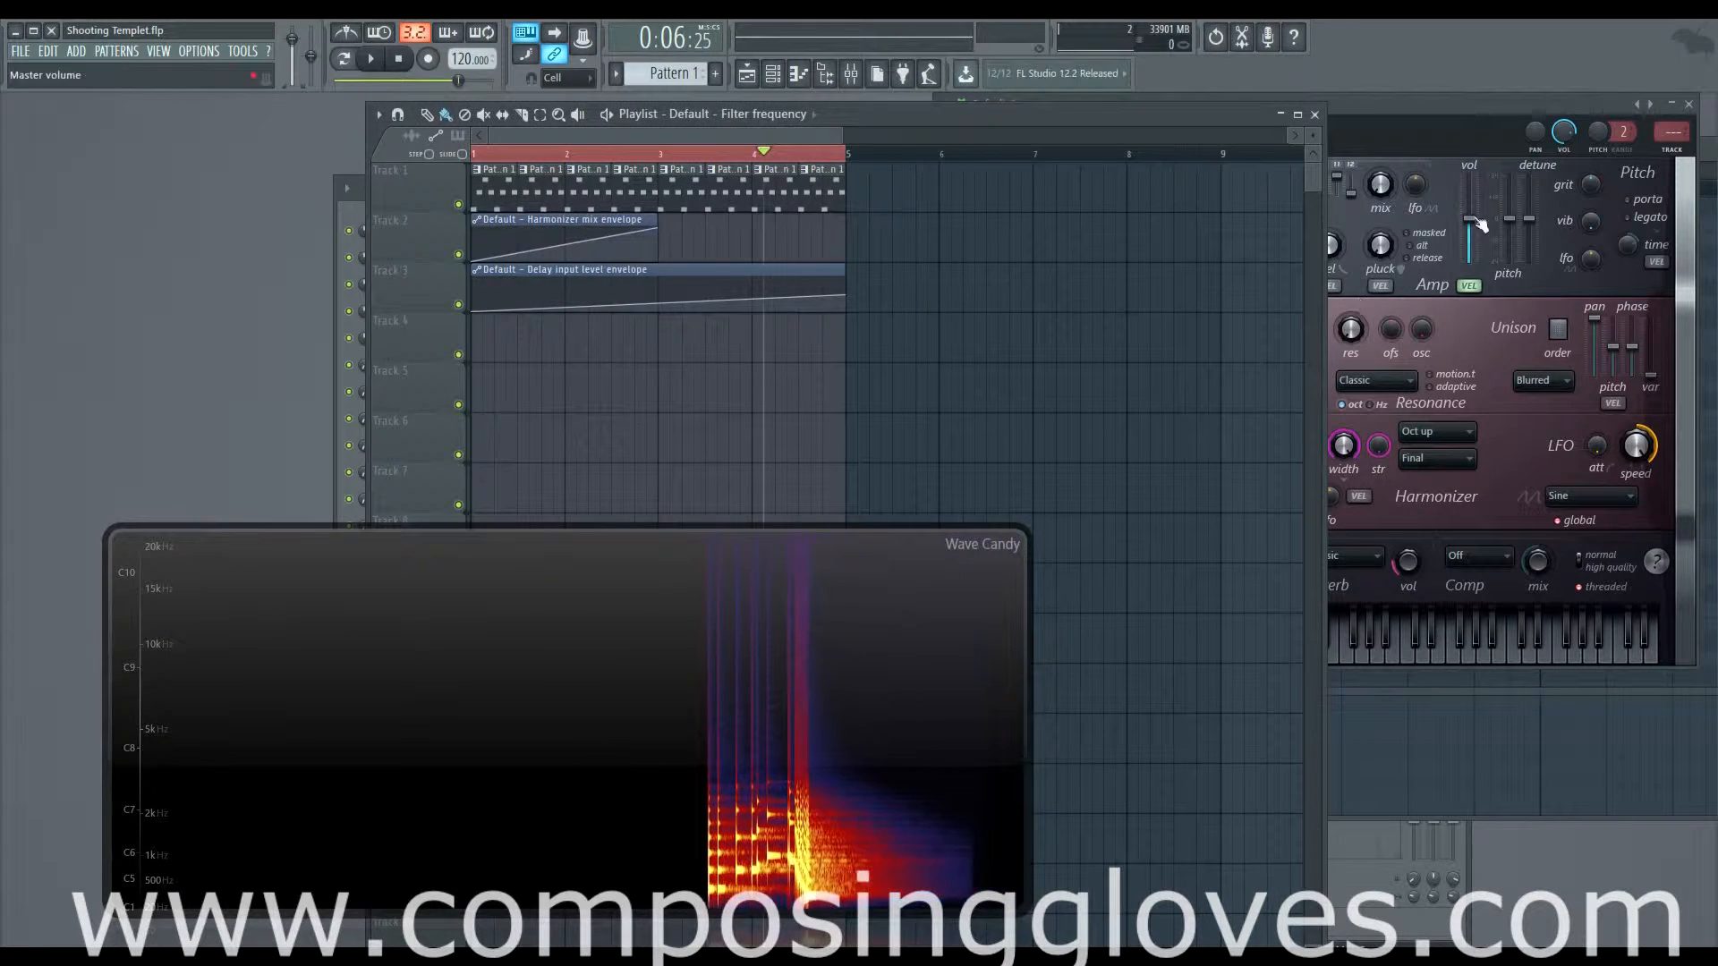
pyautogui.click(1452, 103)
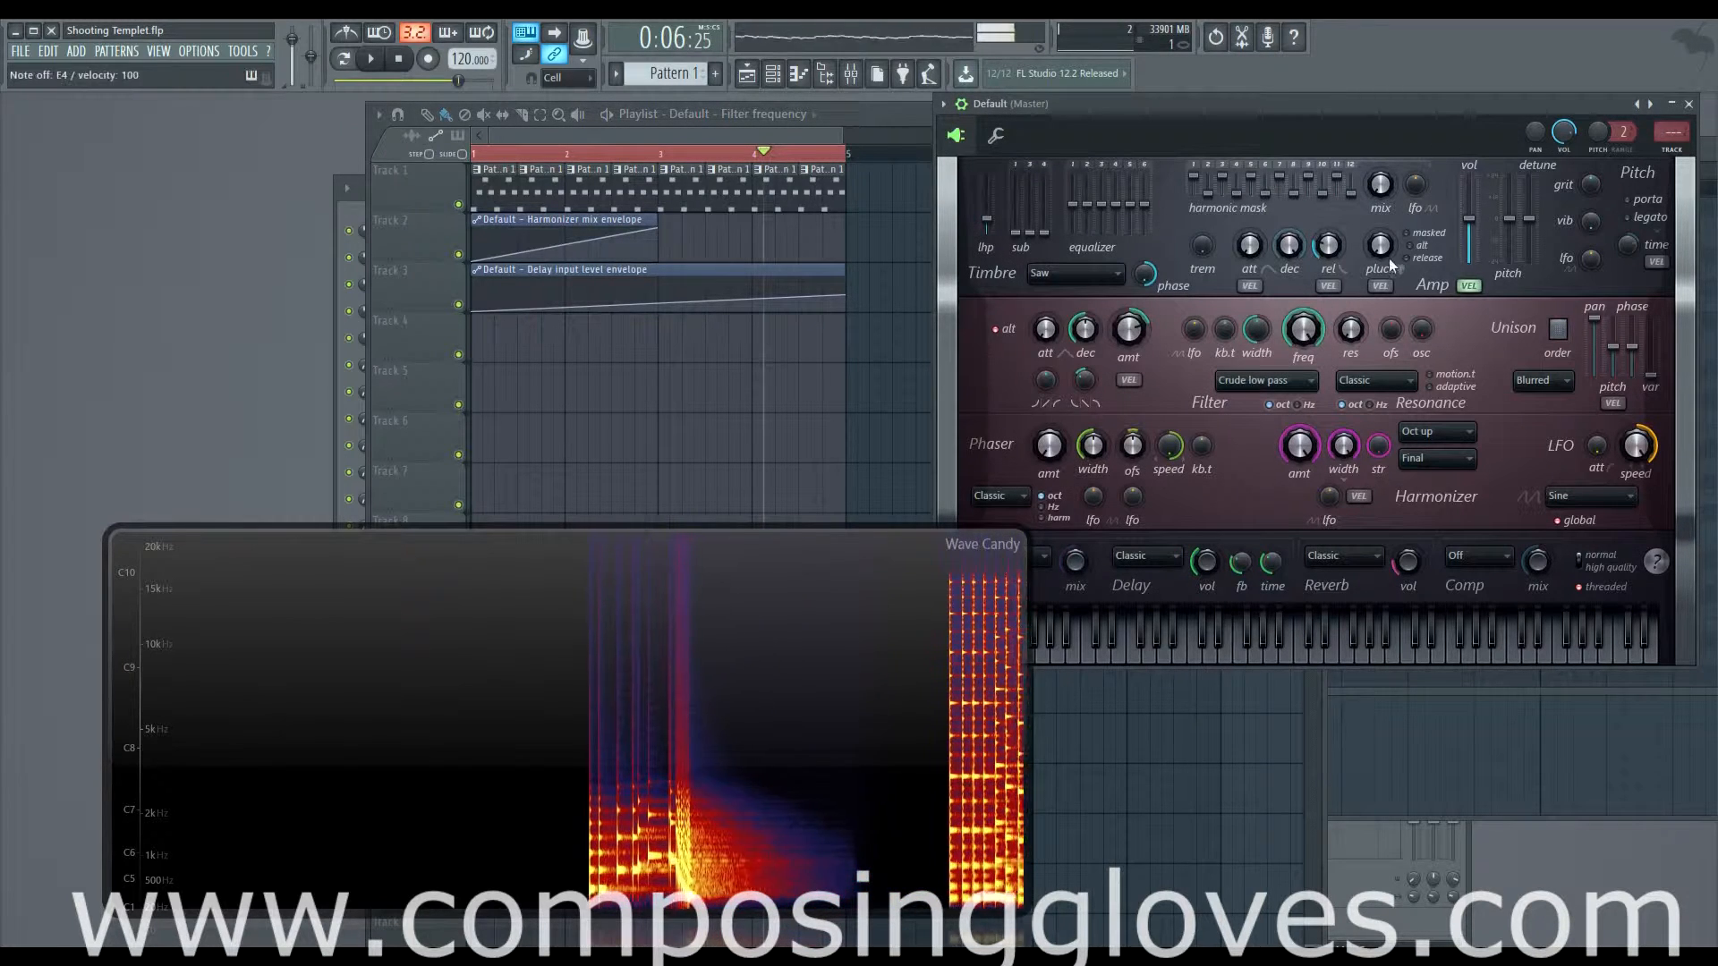
pyautogui.moveTo(810, 154); pyautogui.dragTo(447, 152)
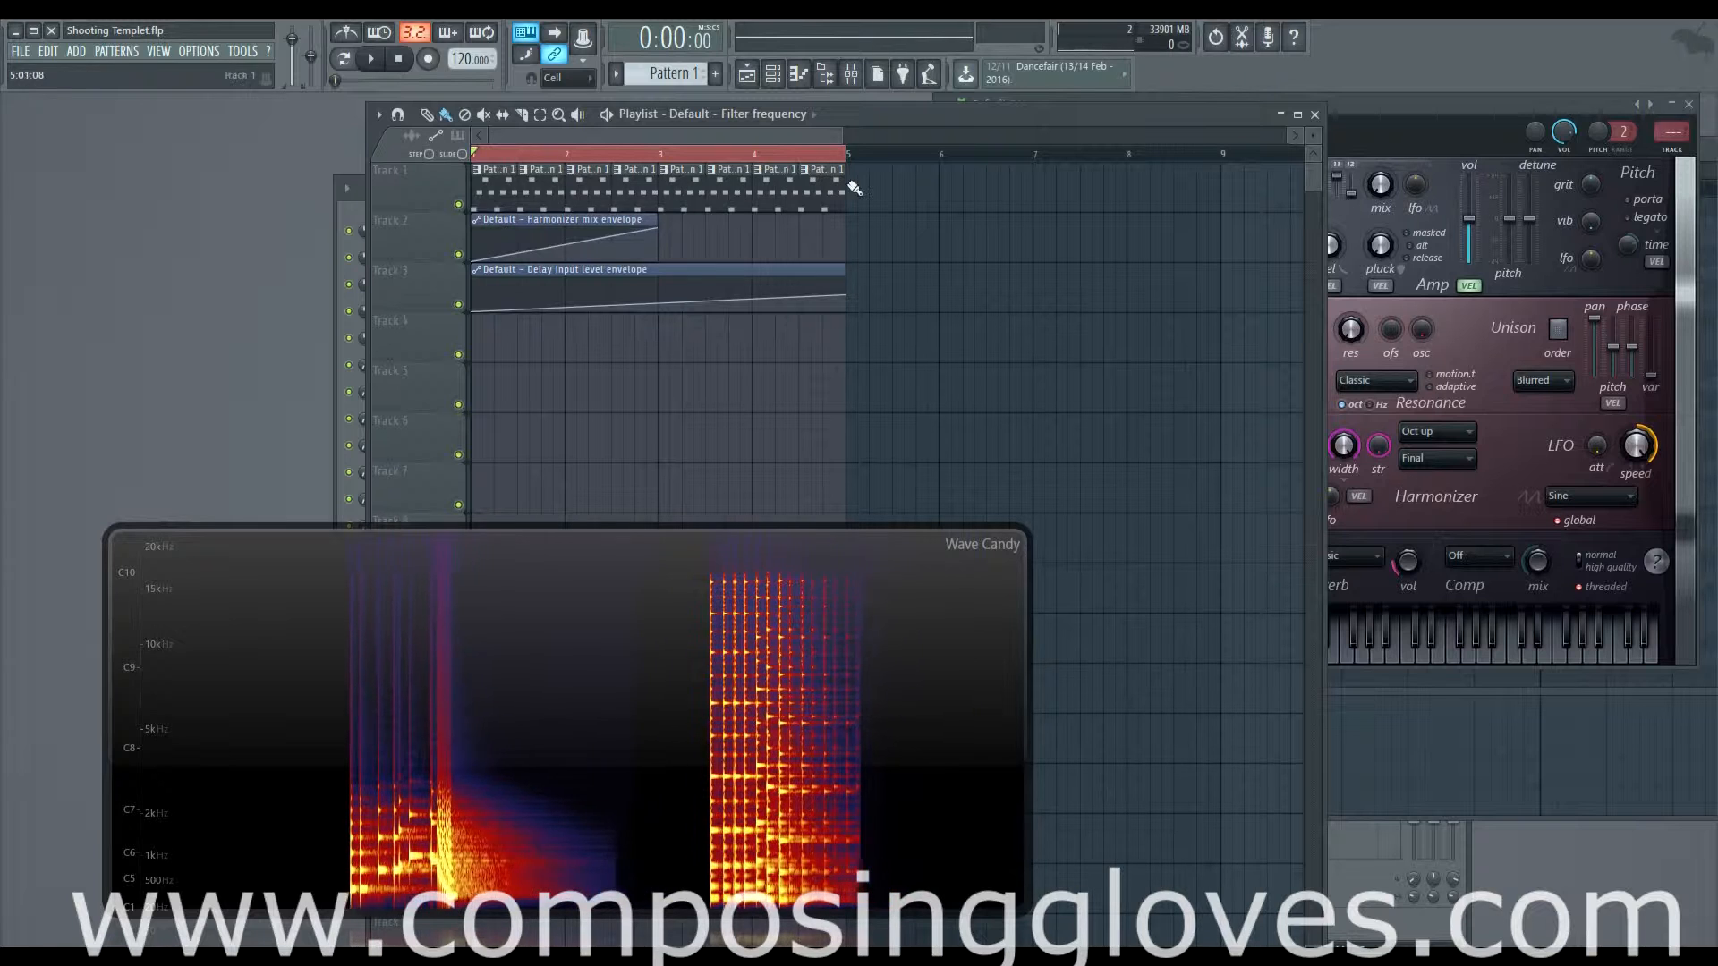
# Step: Duplicate the last two Pattern 1 clips twice so Track 1 runs to the end of bar 6
pyautogui.moveTo(850, 190); pyautogui.dragTo(779, 193)
pyautogui.hotkey('ctrl', 'b')
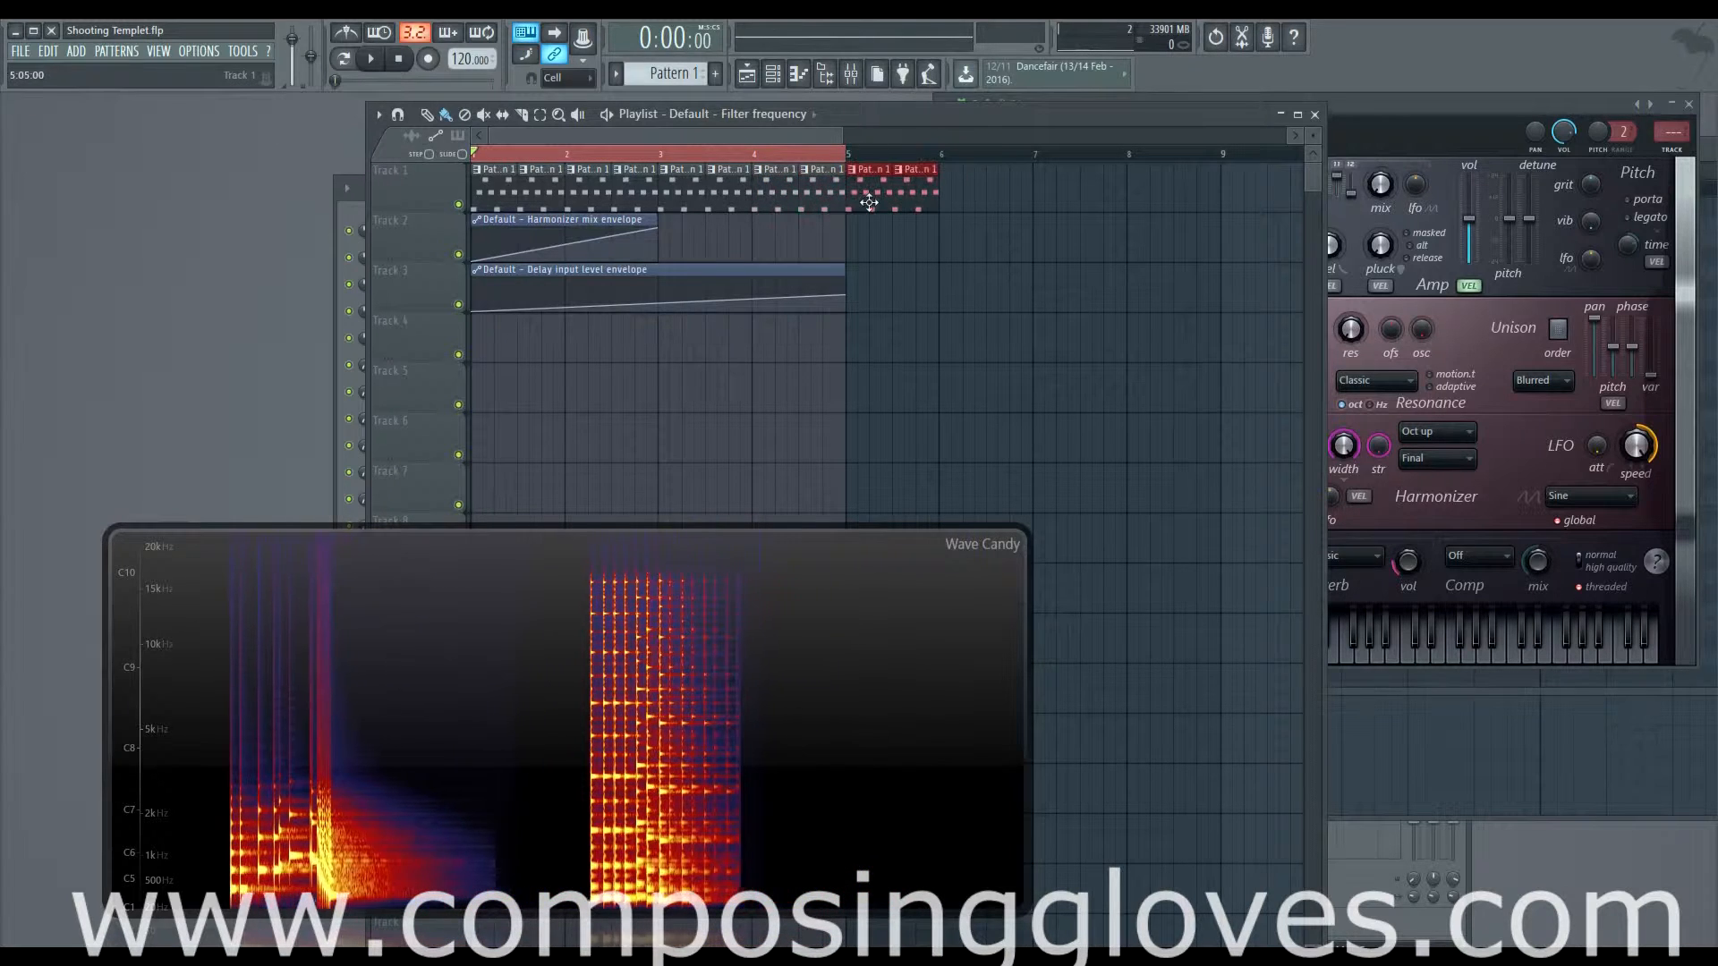
pyautogui.hotkey('ctrl', 'b')
# Step: Route the Default channel to mixer track 6 and load Fruity Free Filter in its first effect slot
pyautogui.click(354, 181)
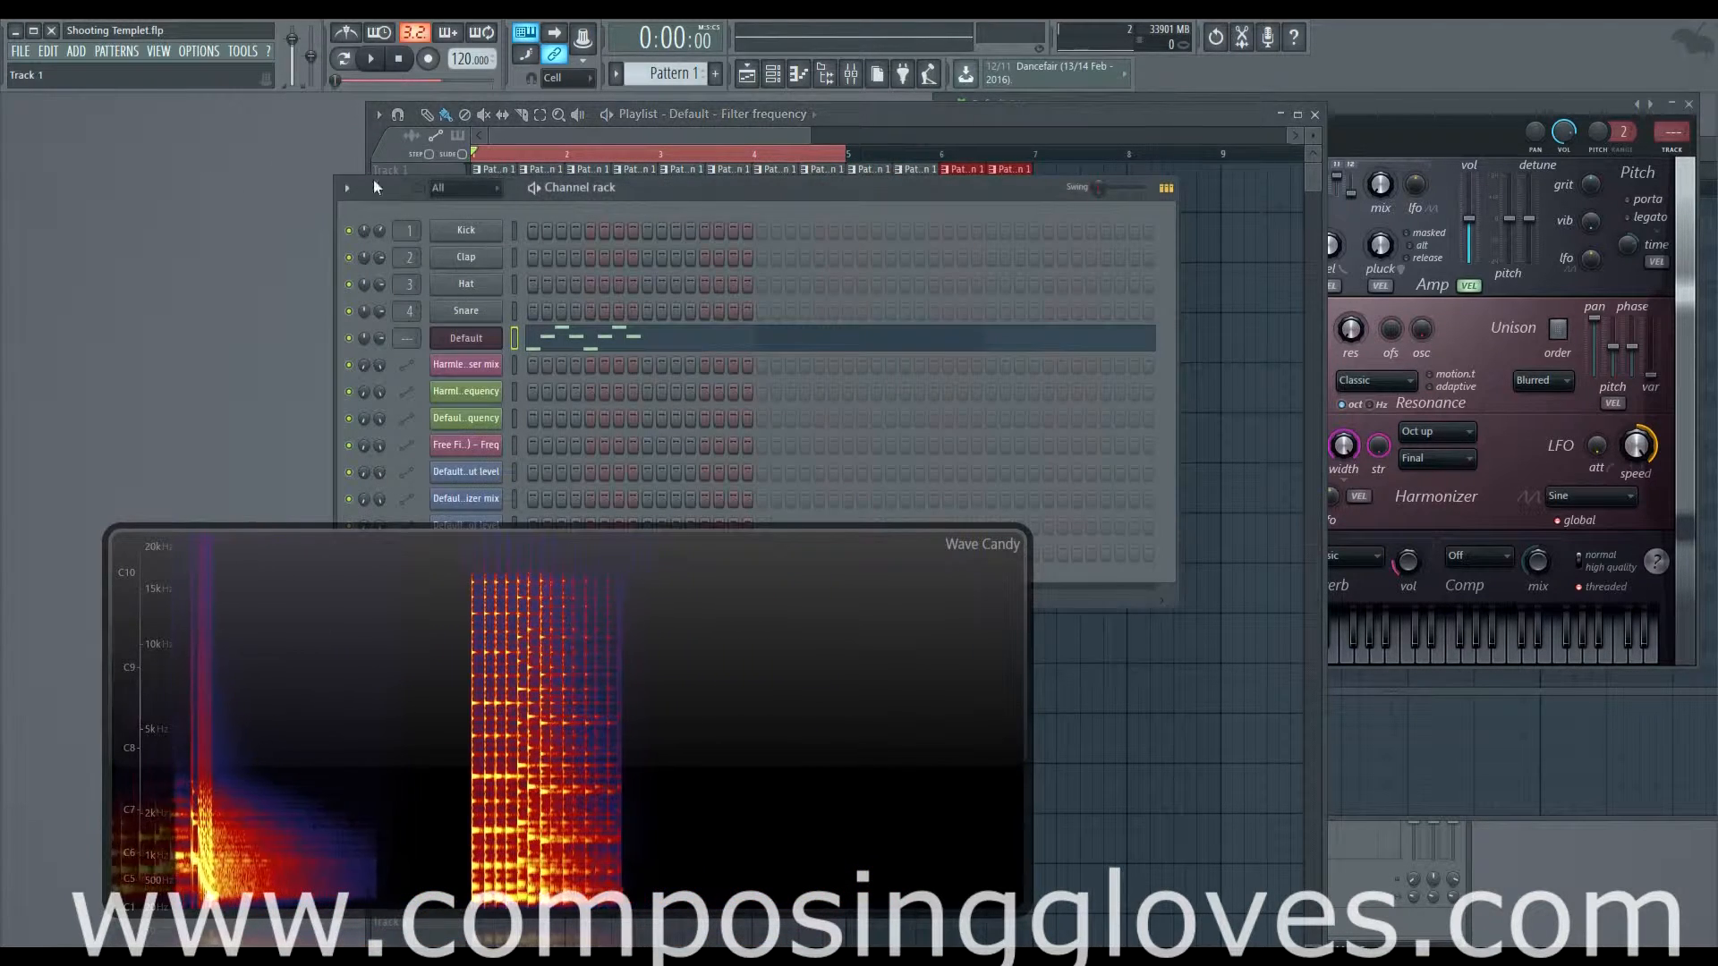
pyautogui.click(474, 342)
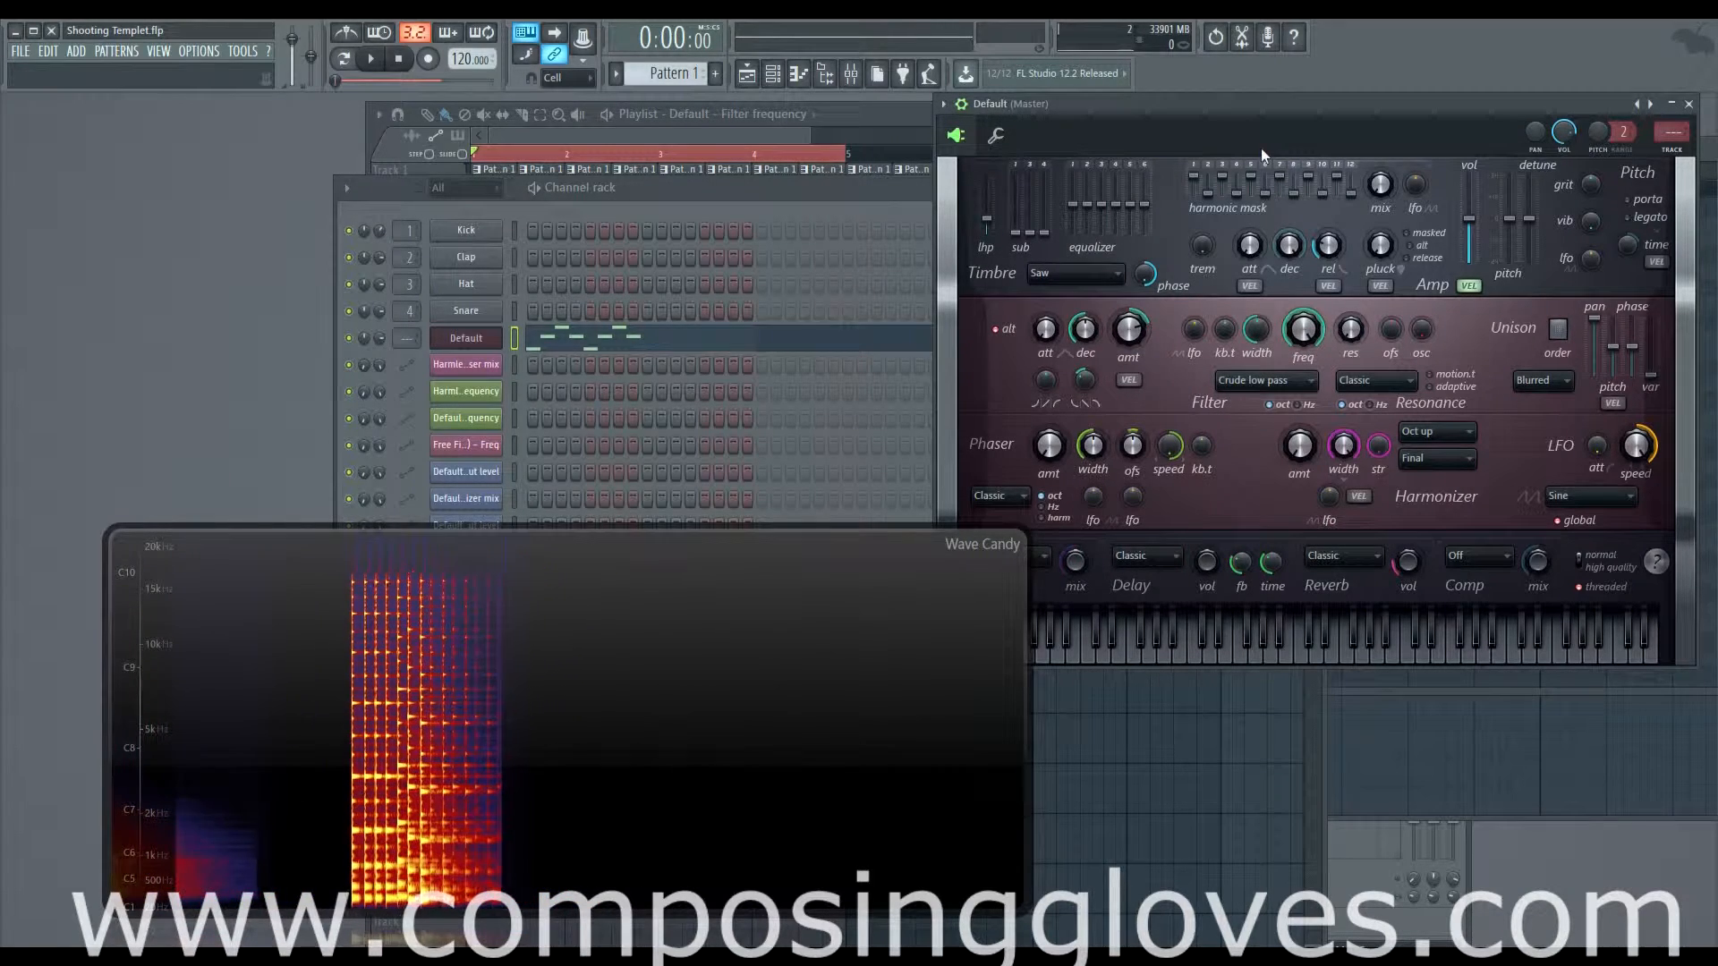
pyautogui.hotkey('ctrl', 'l')
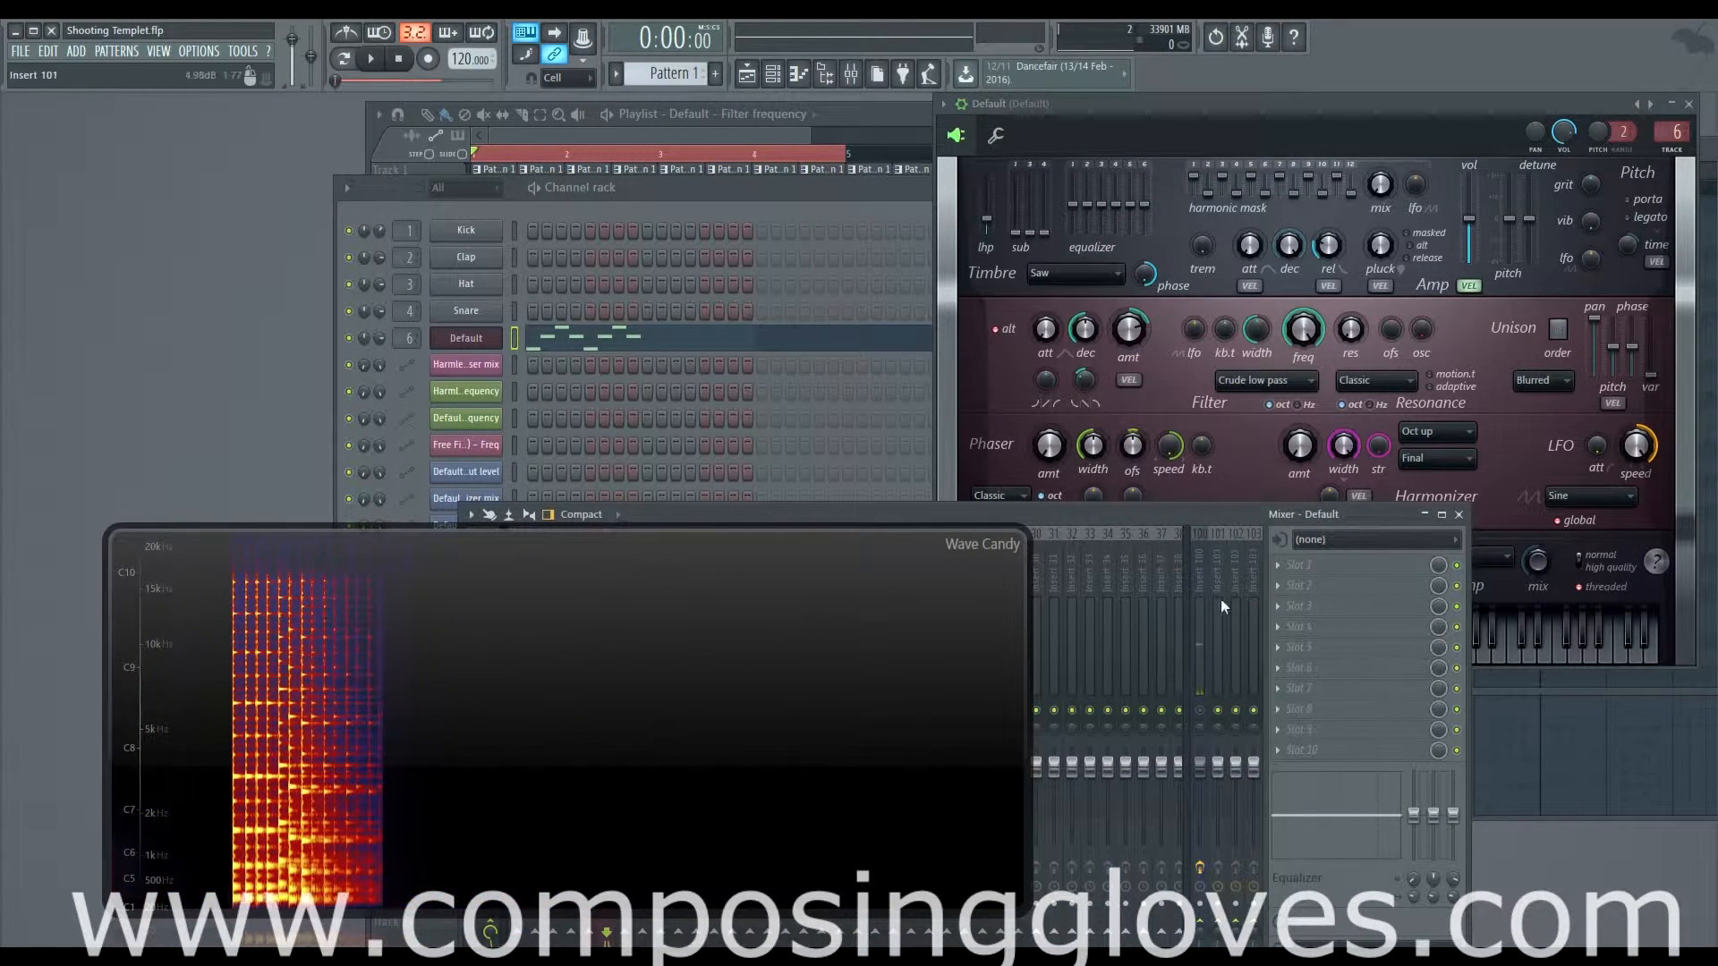
pyautogui.click(1289, 565)
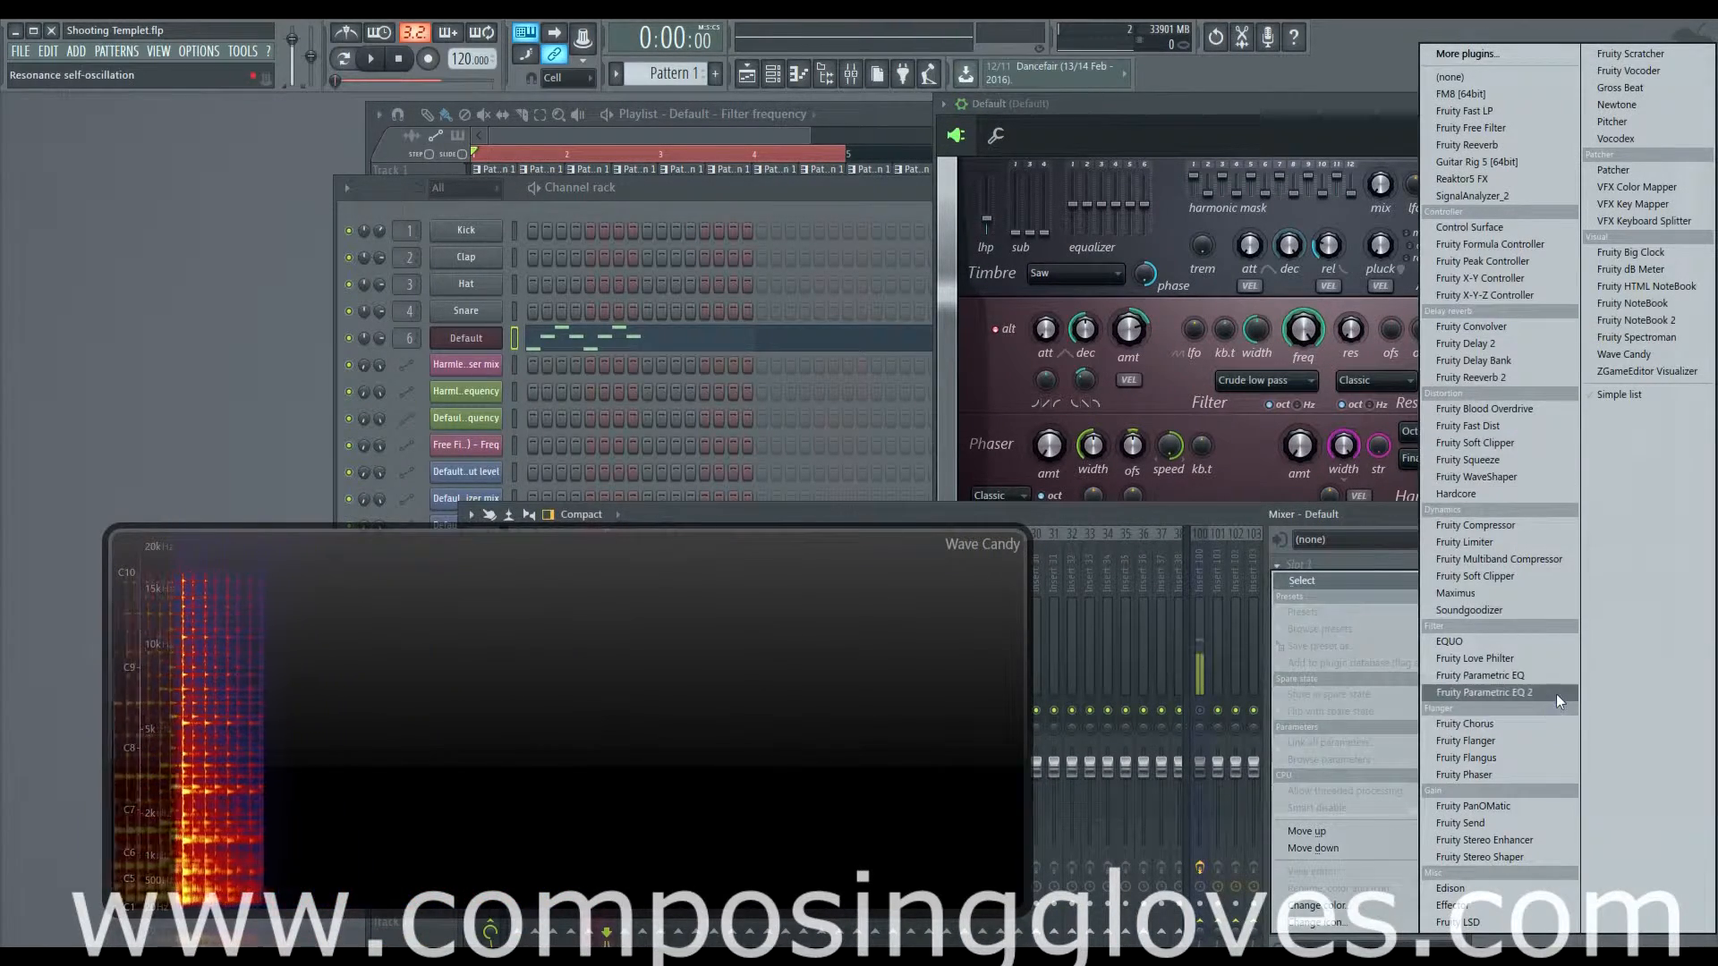
pyautogui.click(1537, 129)
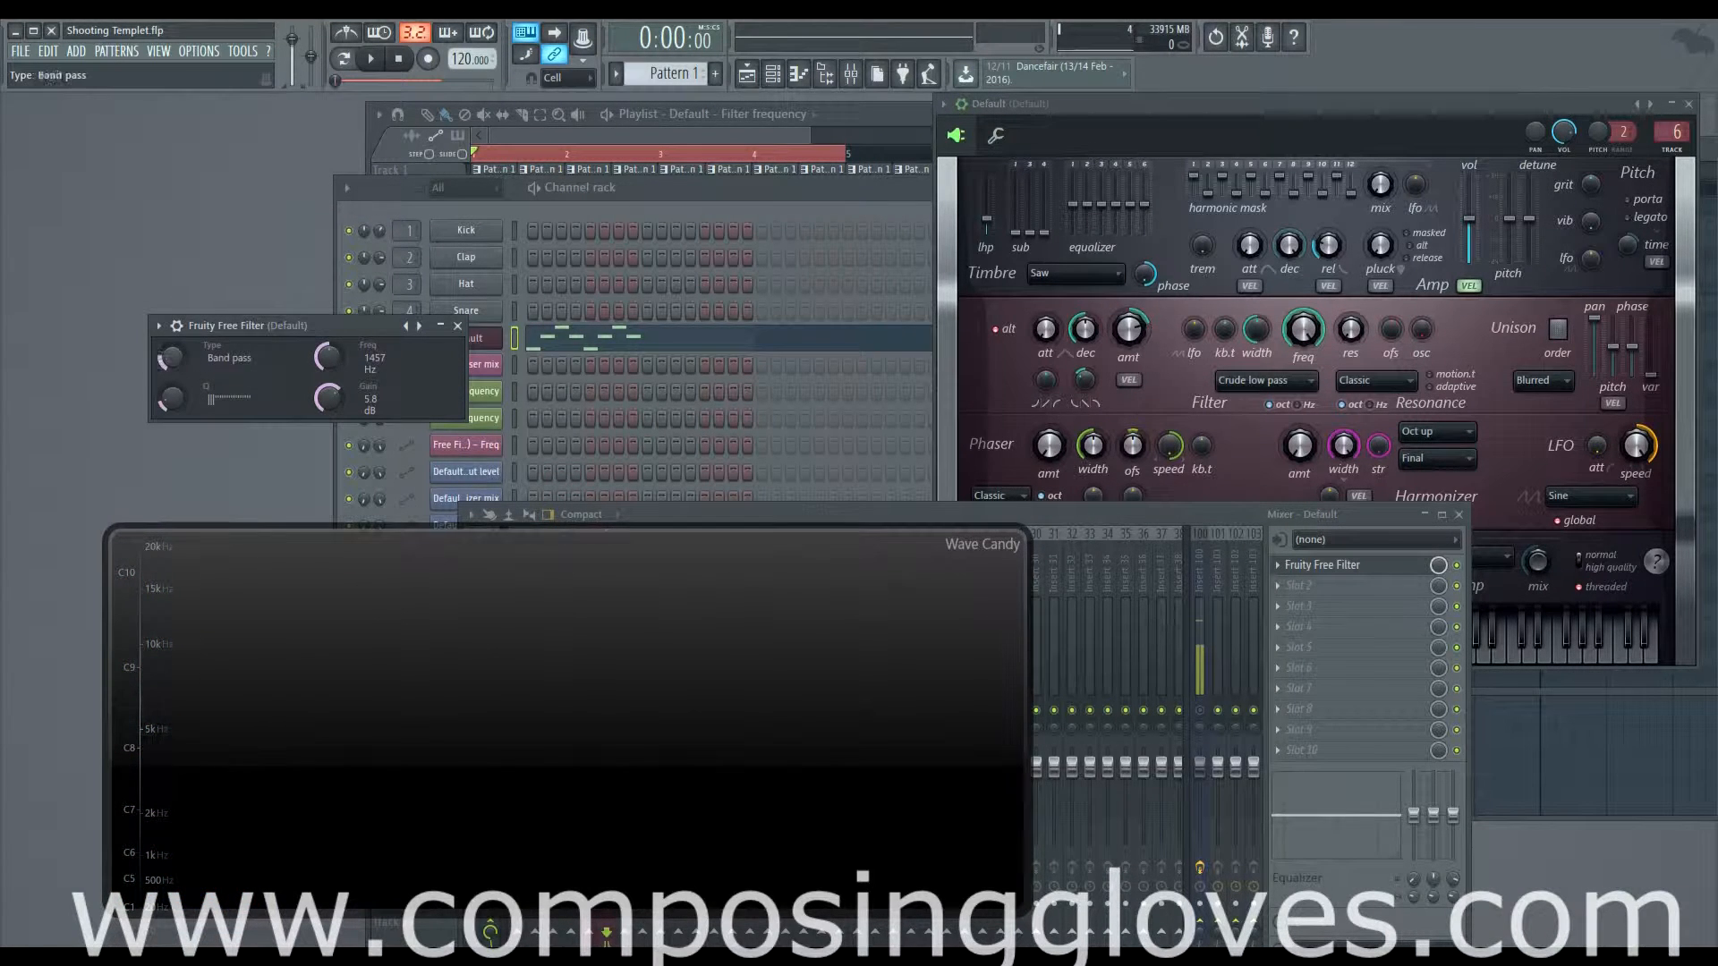
# Step: Set the Free Filter to High pass and create a frequency automation clip lasting to the end of bar 6
pyautogui.rightClick(331, 359)
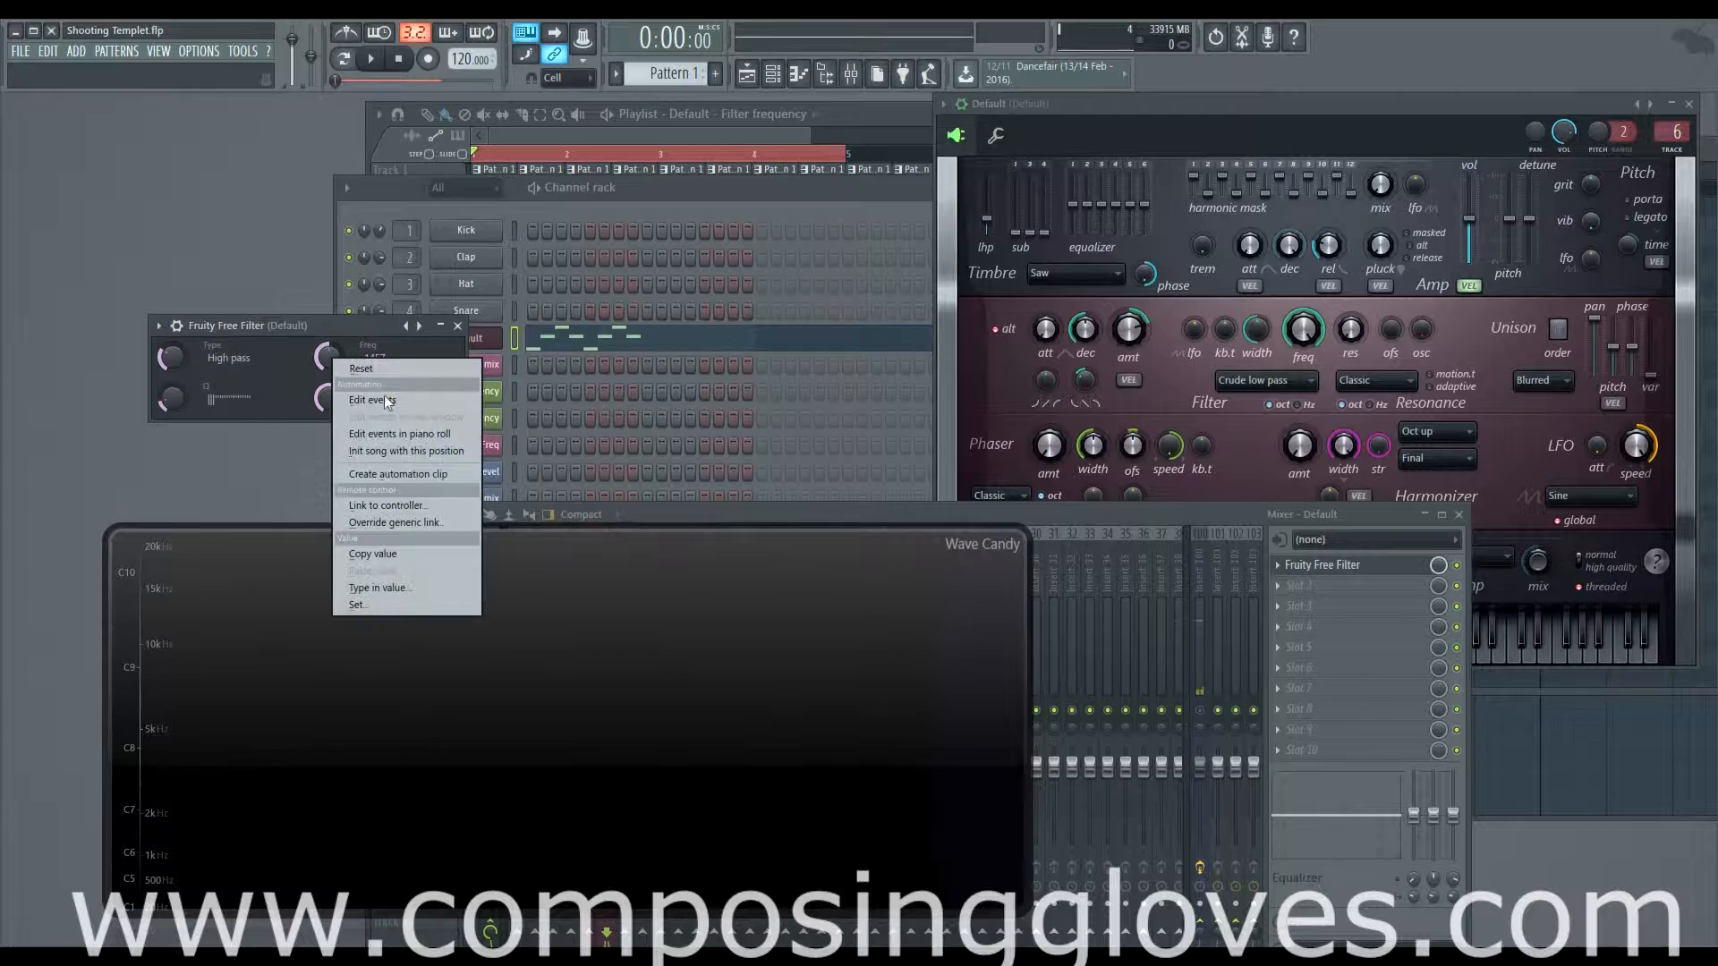
pyautogui.click(440, 482)
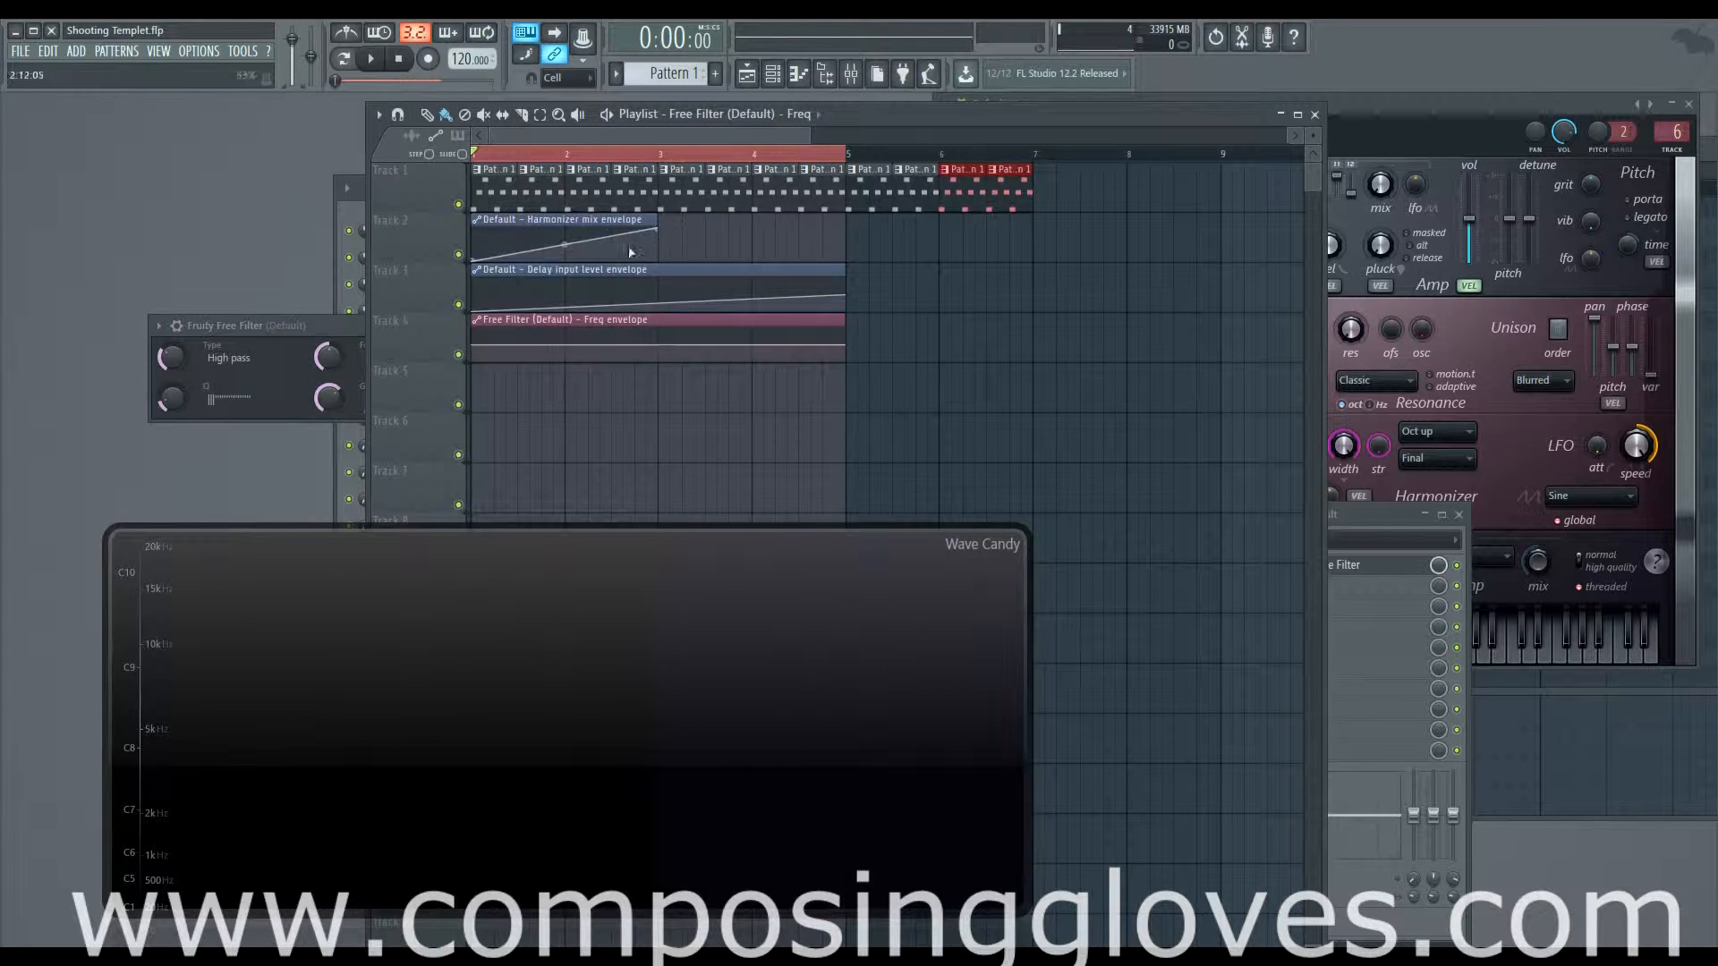
pyautogui.moveTo(845, 321); pyautogui.dragTo(1042, 330)
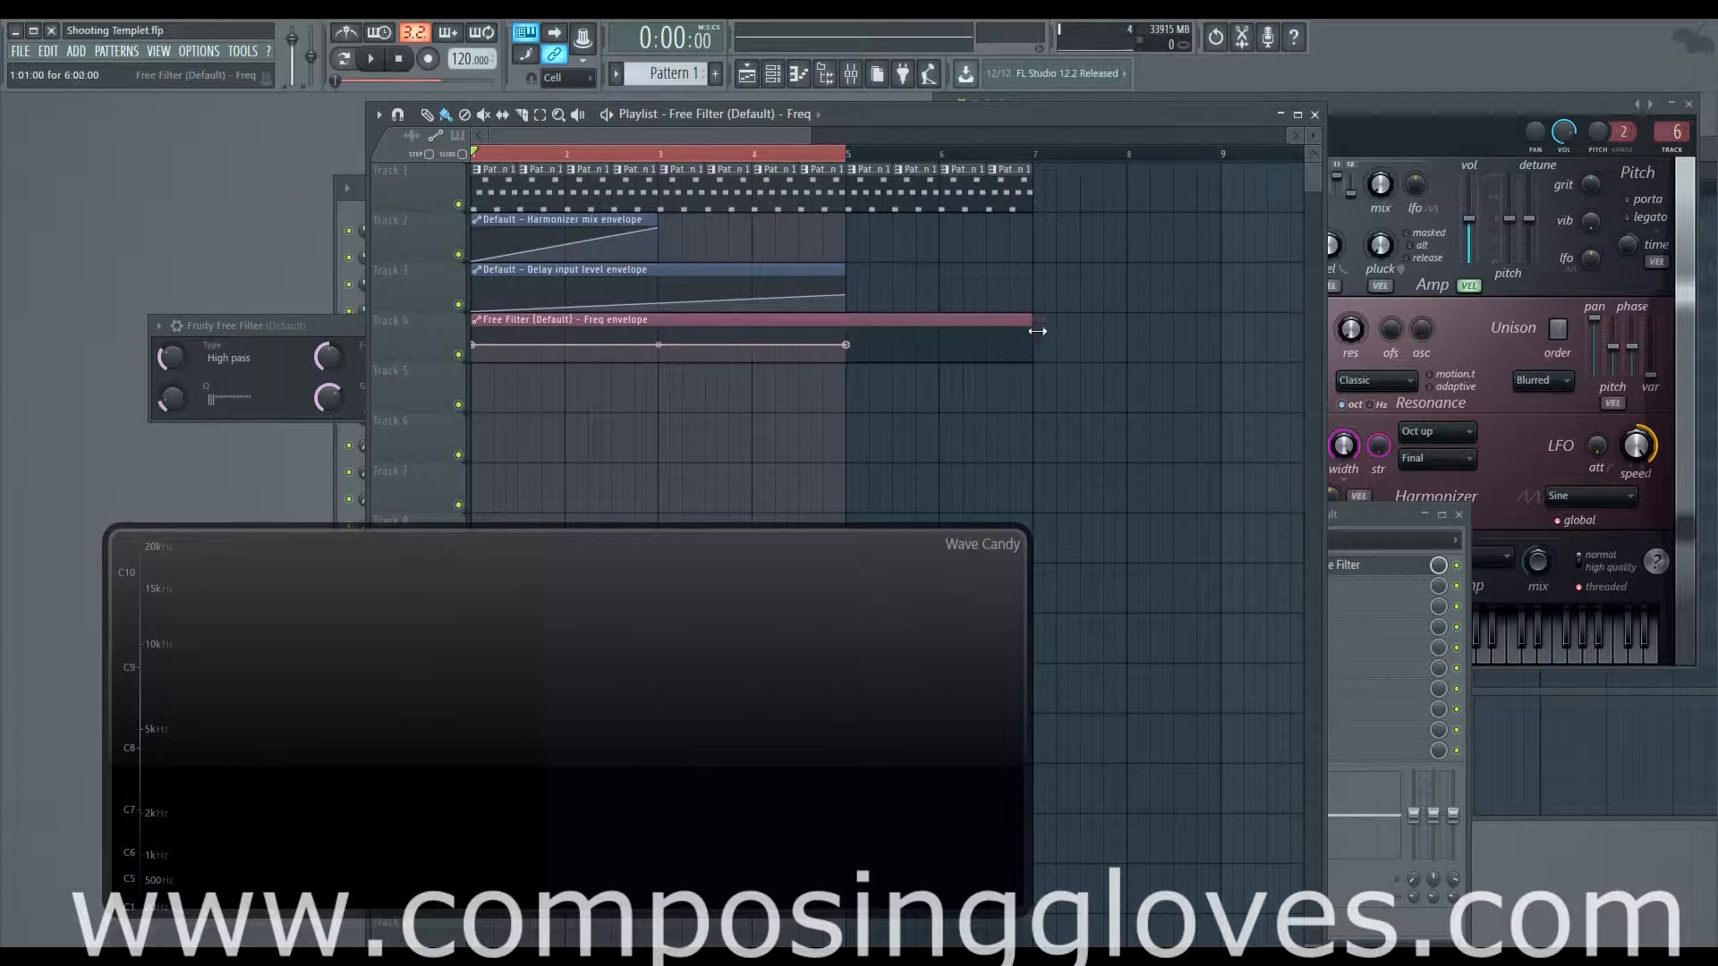
# Step: Clear the time selection and shape the filter frequency envelope to fall from a raised start to its minimum at bar 6
pyautogui.rightClick(833, 155)
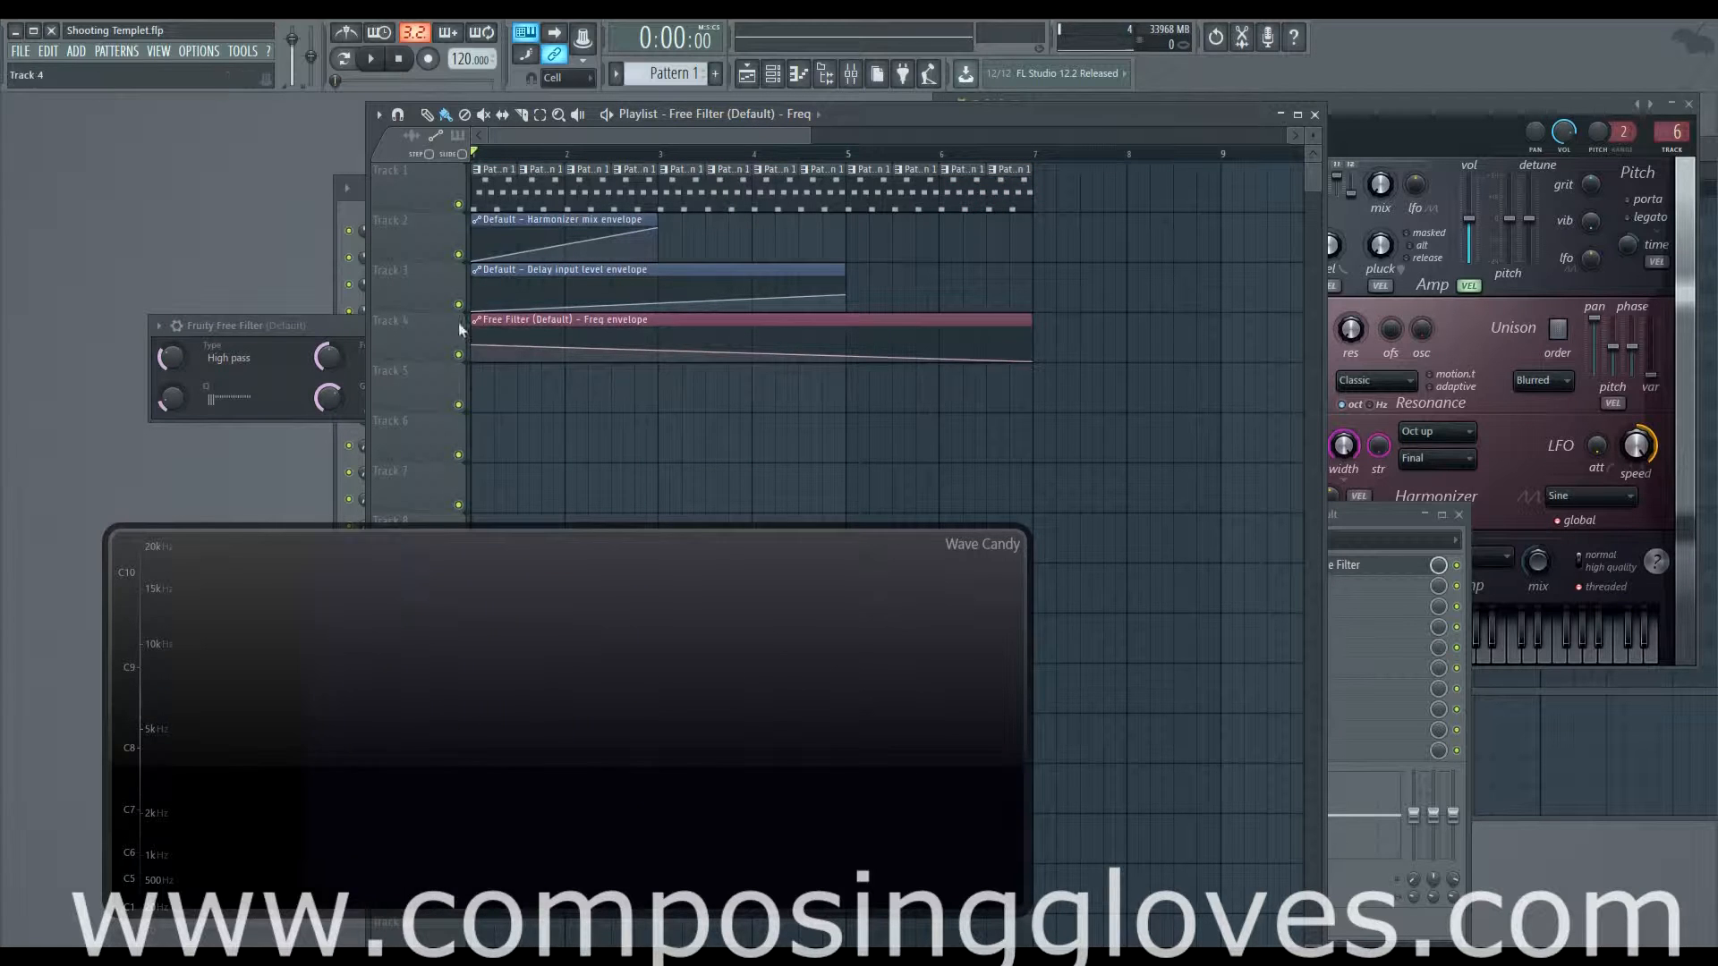
pyautogui.moveTo(473, 345); pyautogui.dragTo(472, 306)
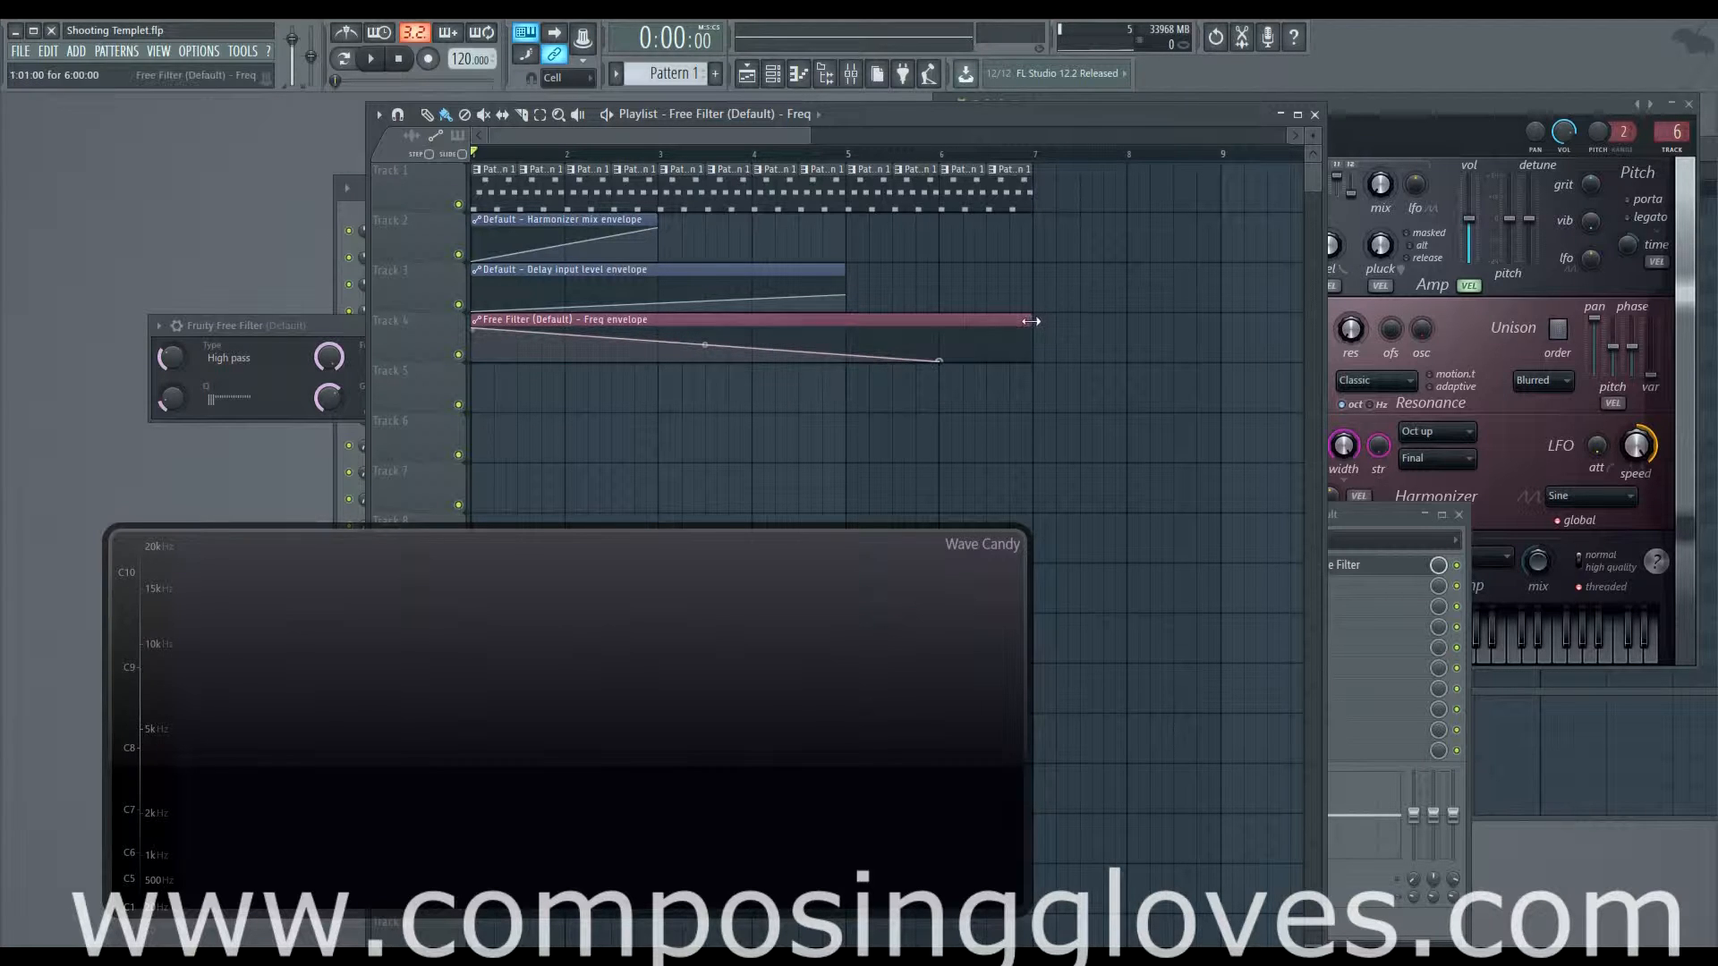
pyautogui.moveTo(1032, 321); pyautogui.dragTo(939, 329)
# Step: Show the sample browser, collapse the Black Octopus folder and open the Gloves Impact folder inside Composing Gloves
pyautogui.click(350, 211)
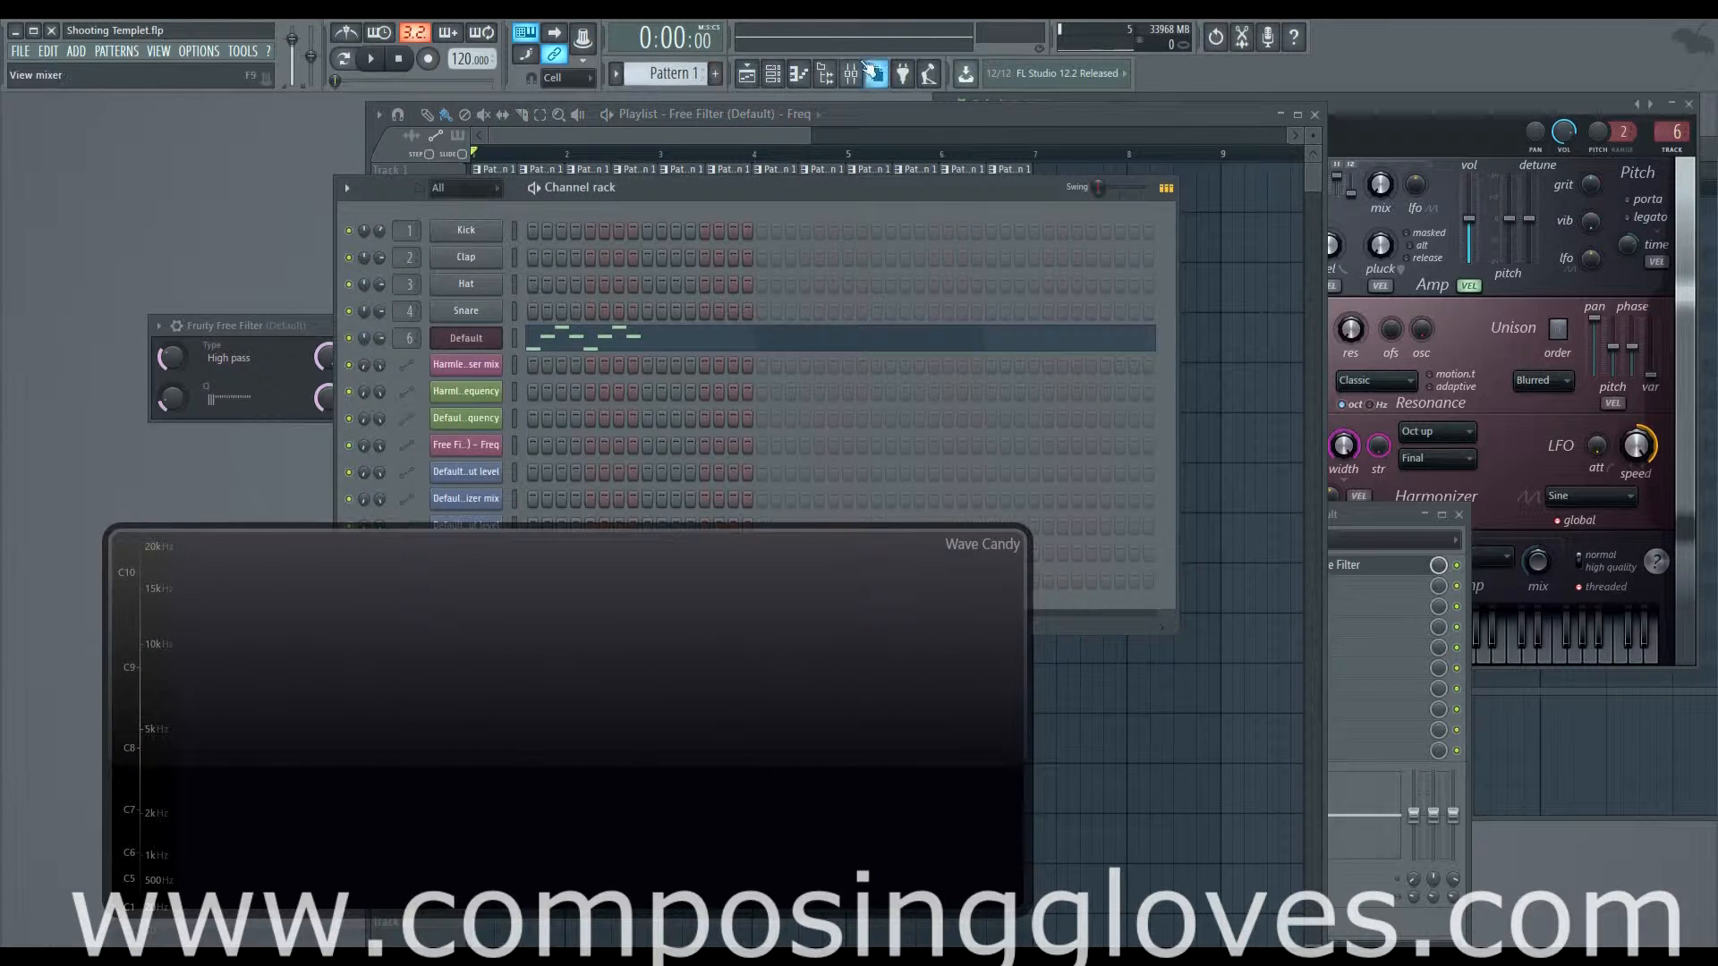
pyautogui.click(825, 77)
pyautogui.click(134, 189)
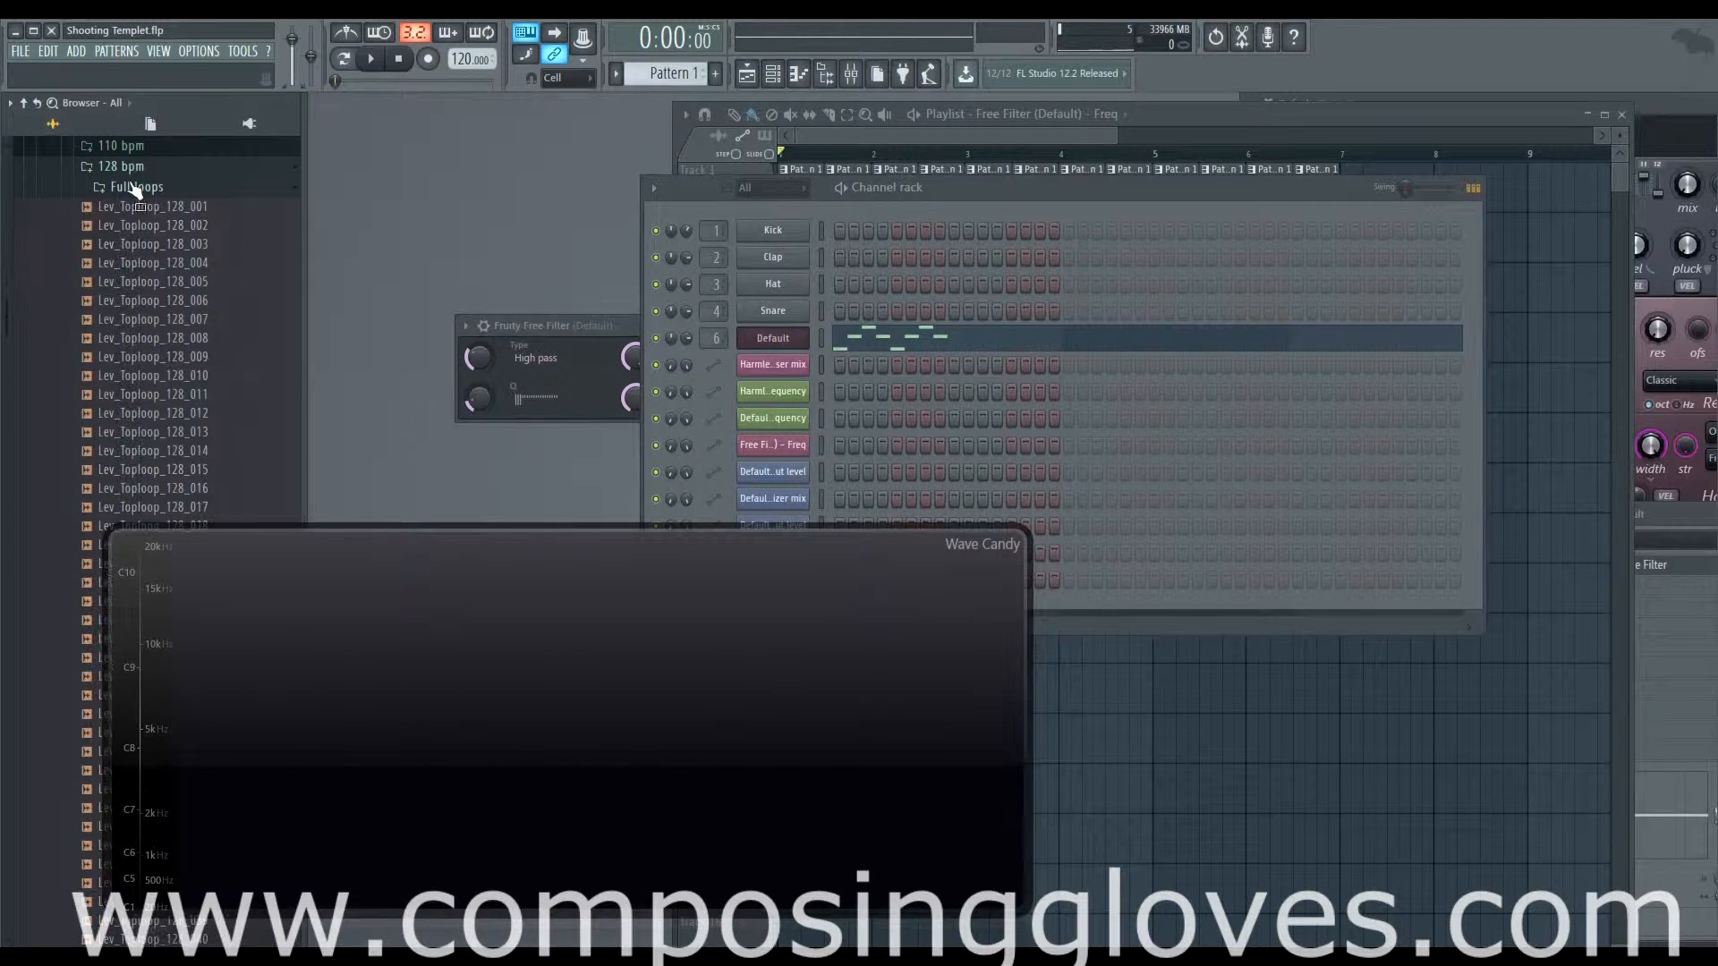
pyautogui.scroll(5, 143, 206)
pyautogui.click(103, 505)
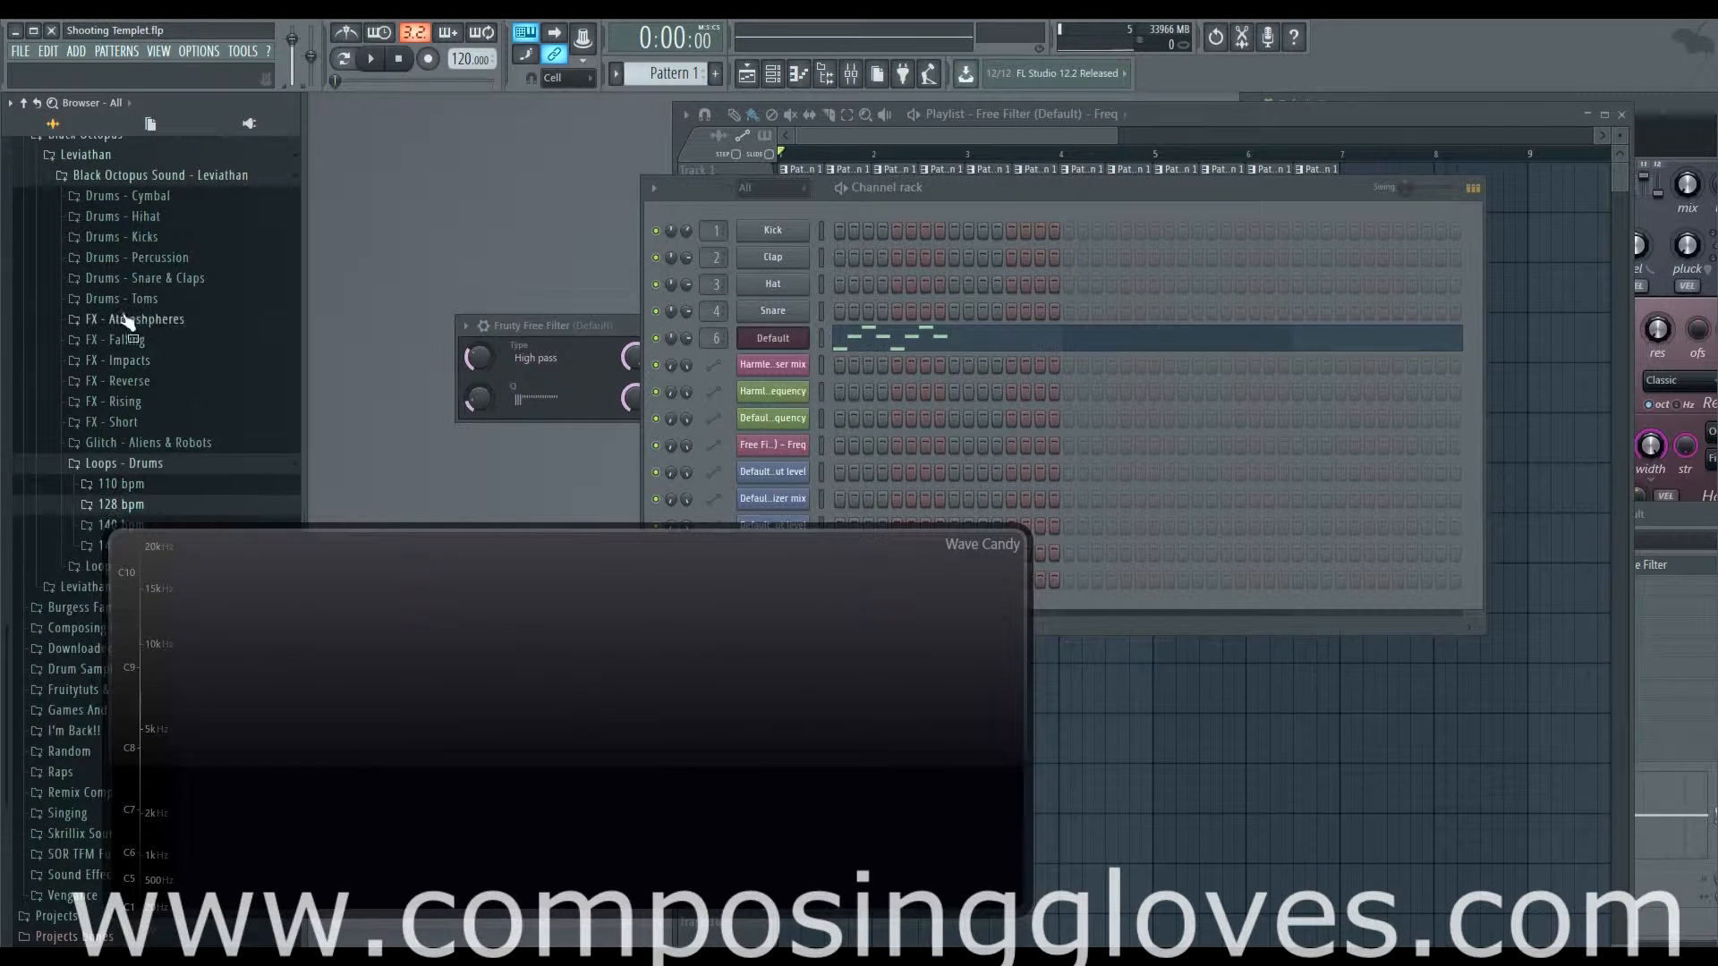
pyautogui.scroll(4, 170, 398)
pyautogui.scroll(-2, 116, 393)
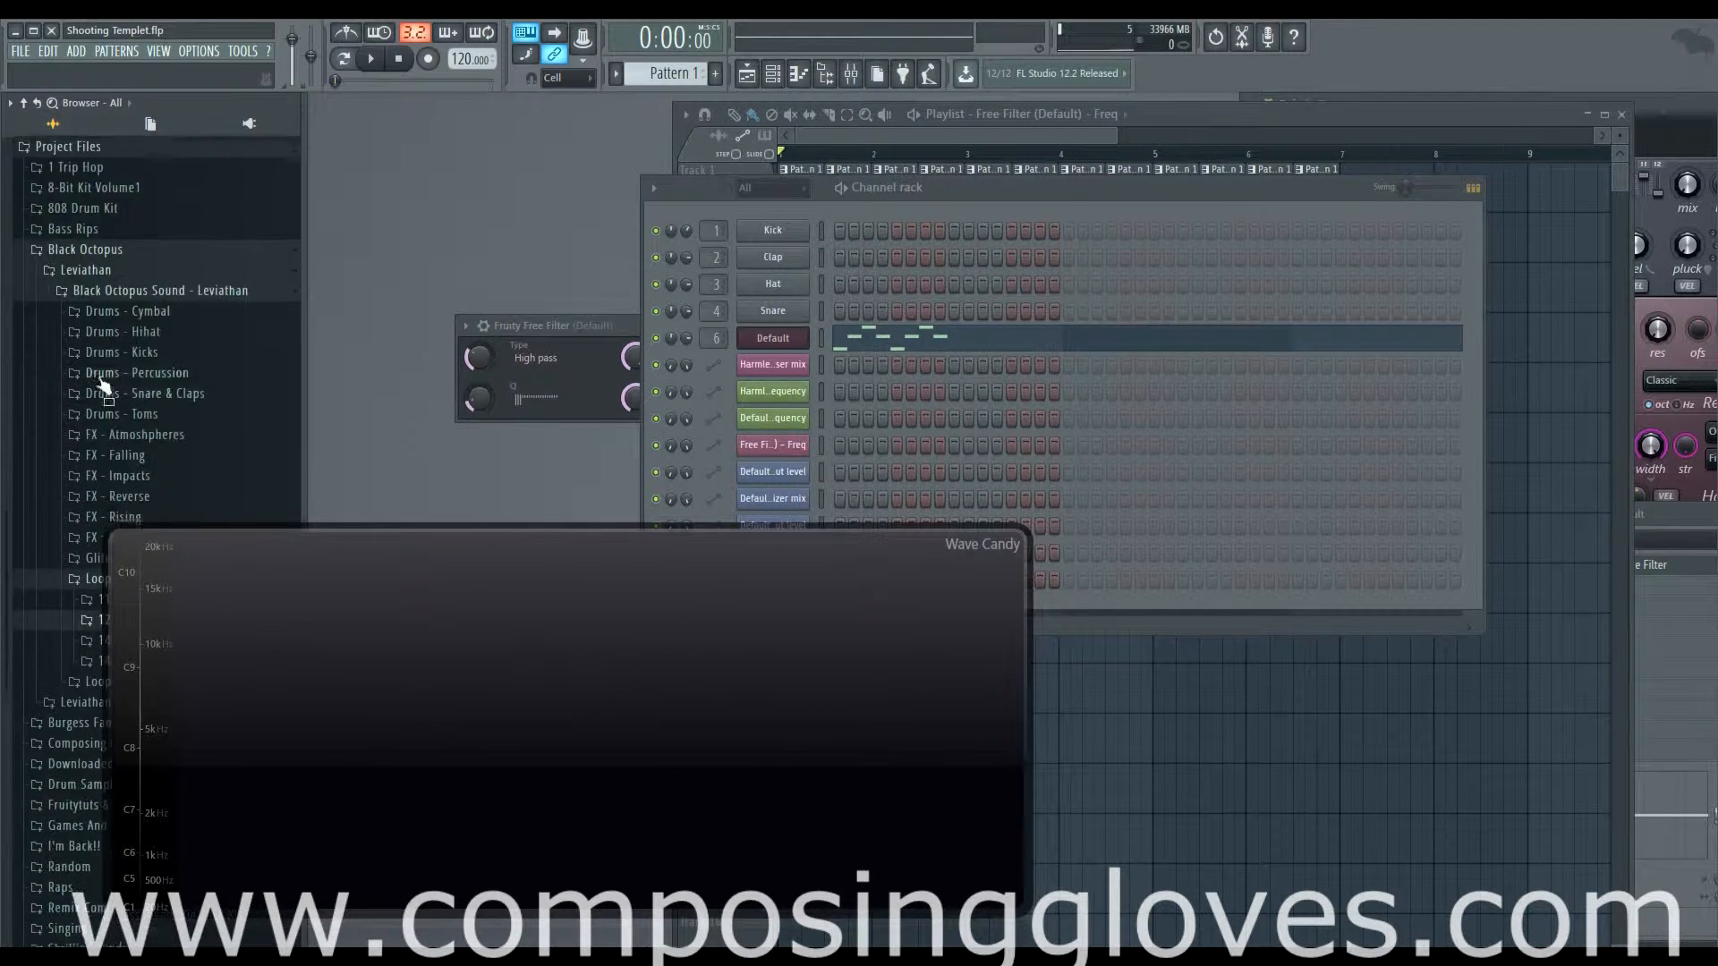
pyautogui.scroll(4, 102, 231)
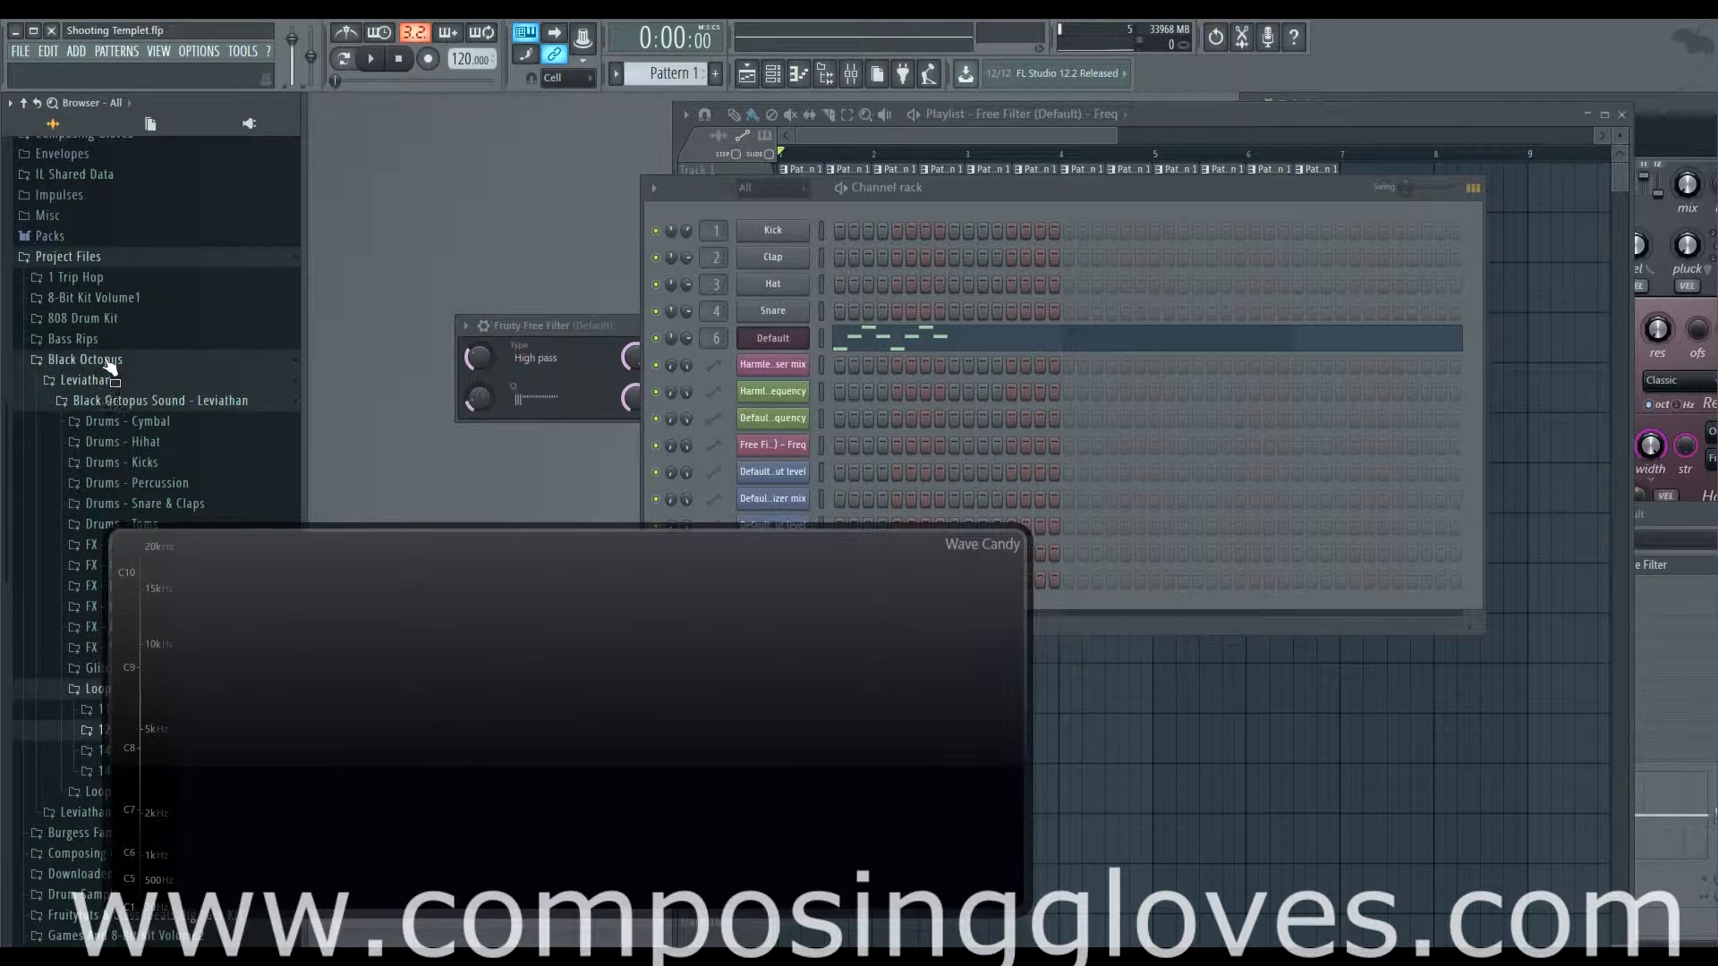
pyautogui.click(108, 362)
pyautogui.click(75, 507)
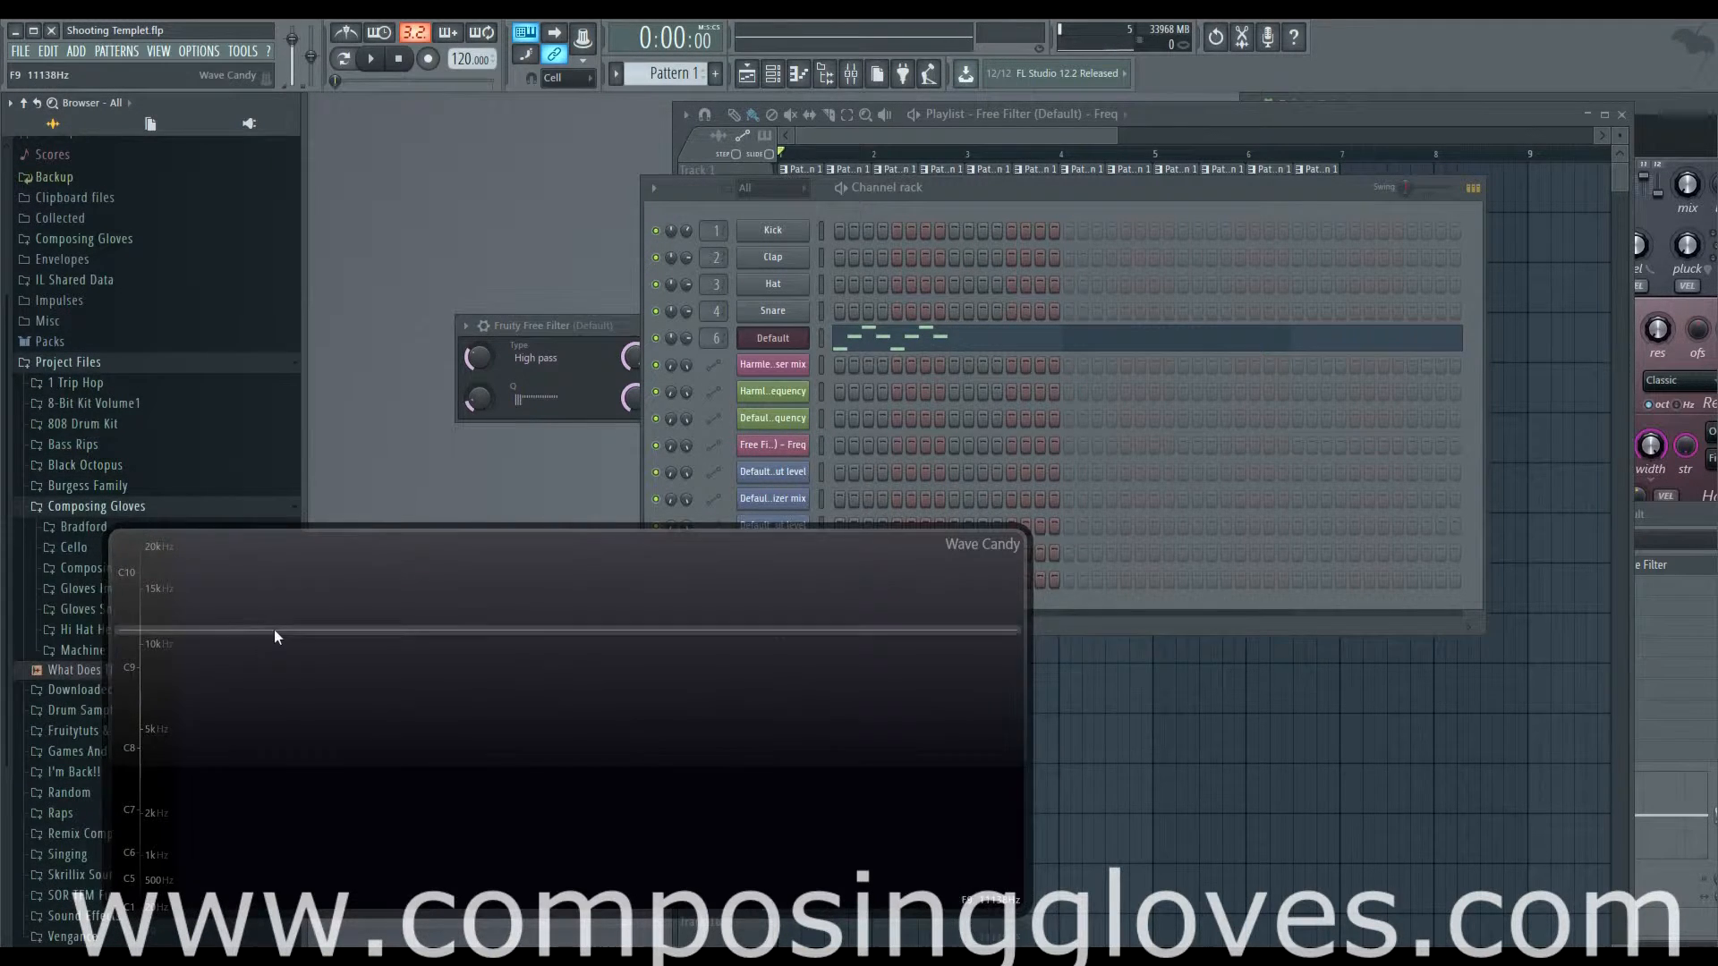
pyautogui.scroll(-4, 81, 501)
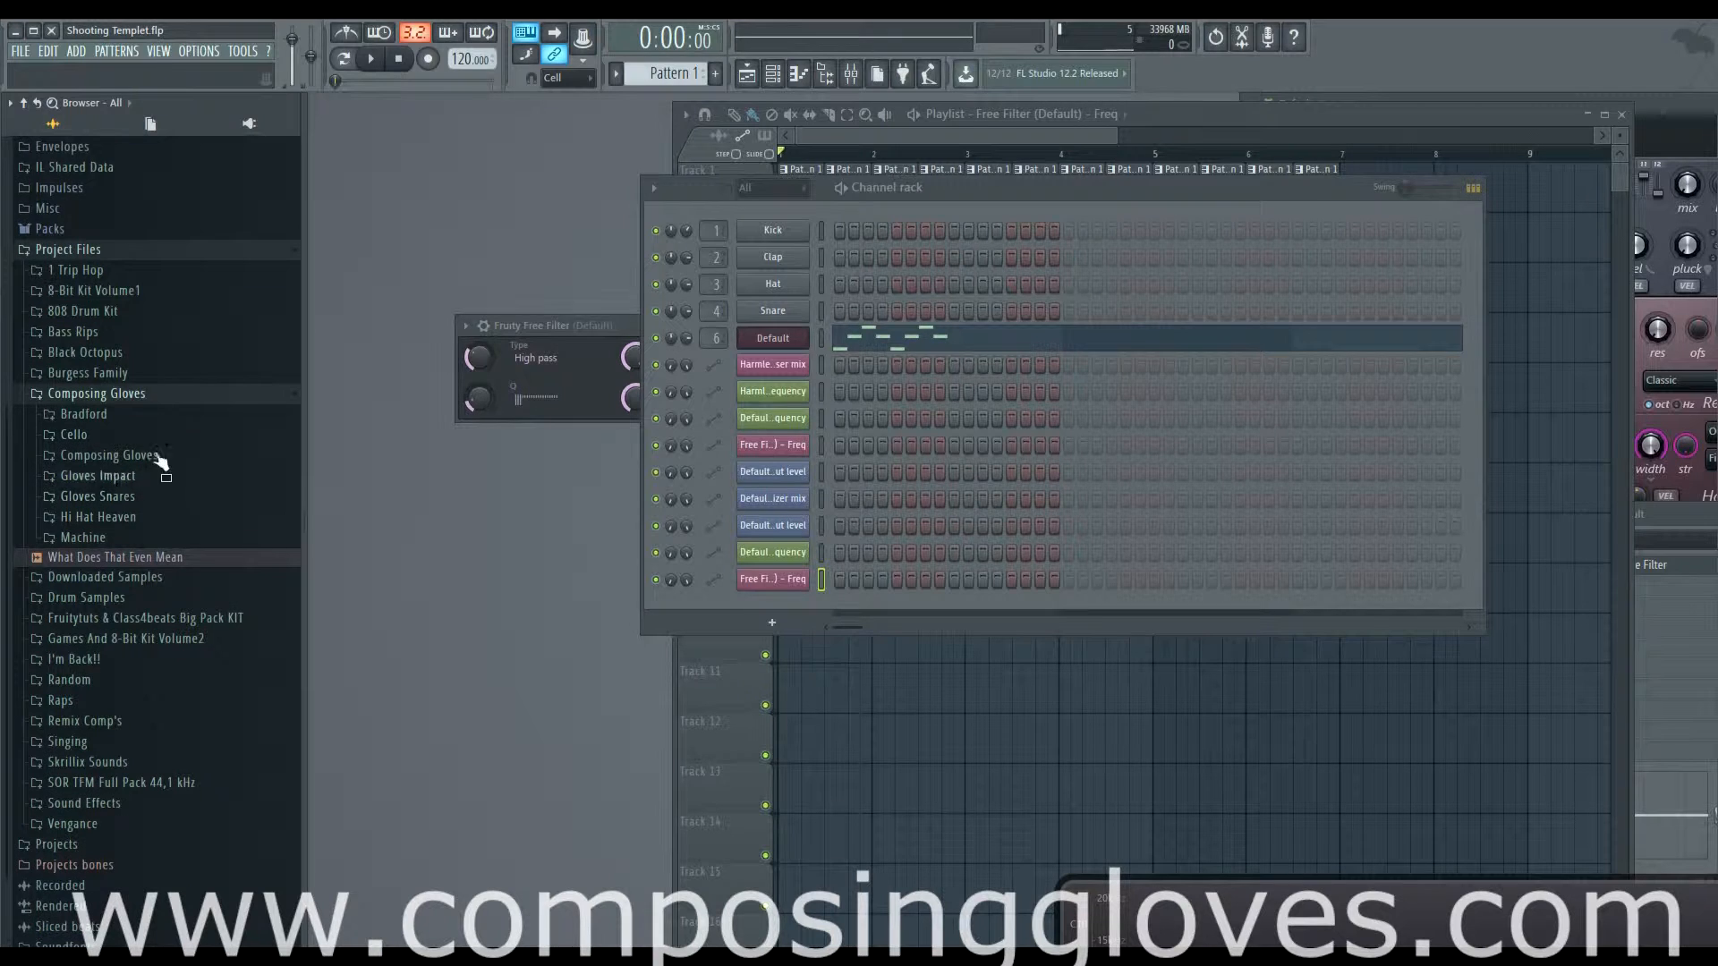
pyautogui.click(139, 479)
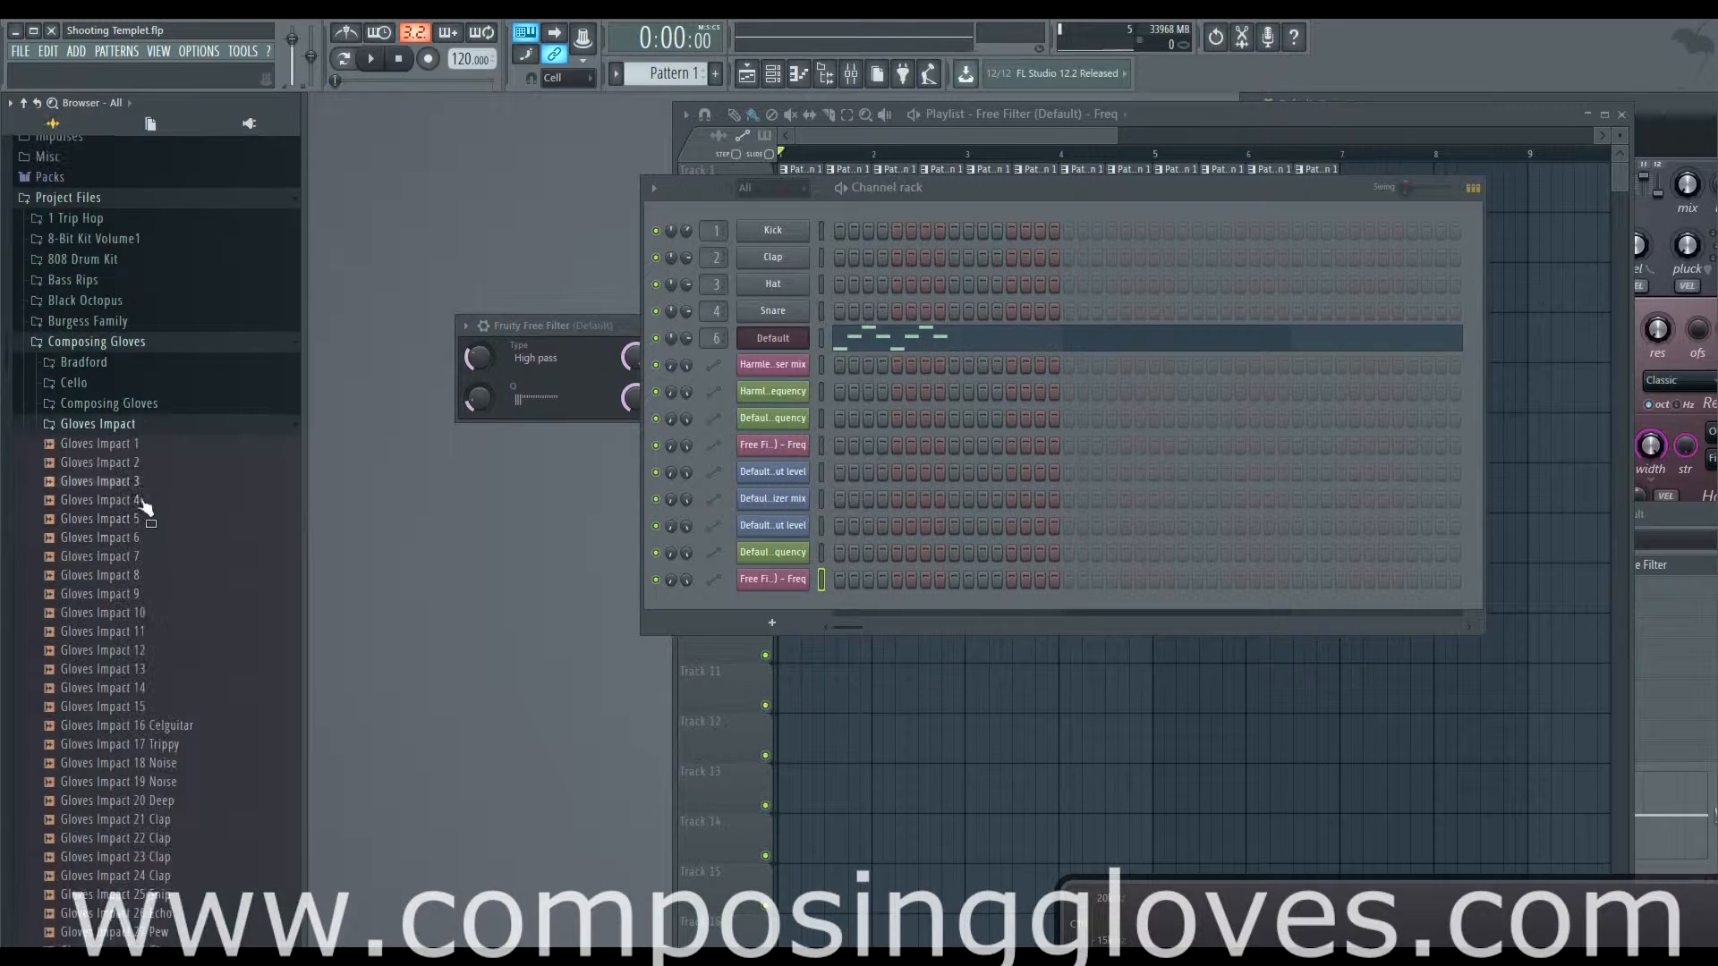
# Step: Audition several Gloves Impact samples, including 22 Clap, 4, 5, 20 Deep and 18 Noise, to find a fitting impact
pyautogui.scroll(-6, 135, 488)
pyautogui.click(135, 484)
pyautogui.click(125, 507)
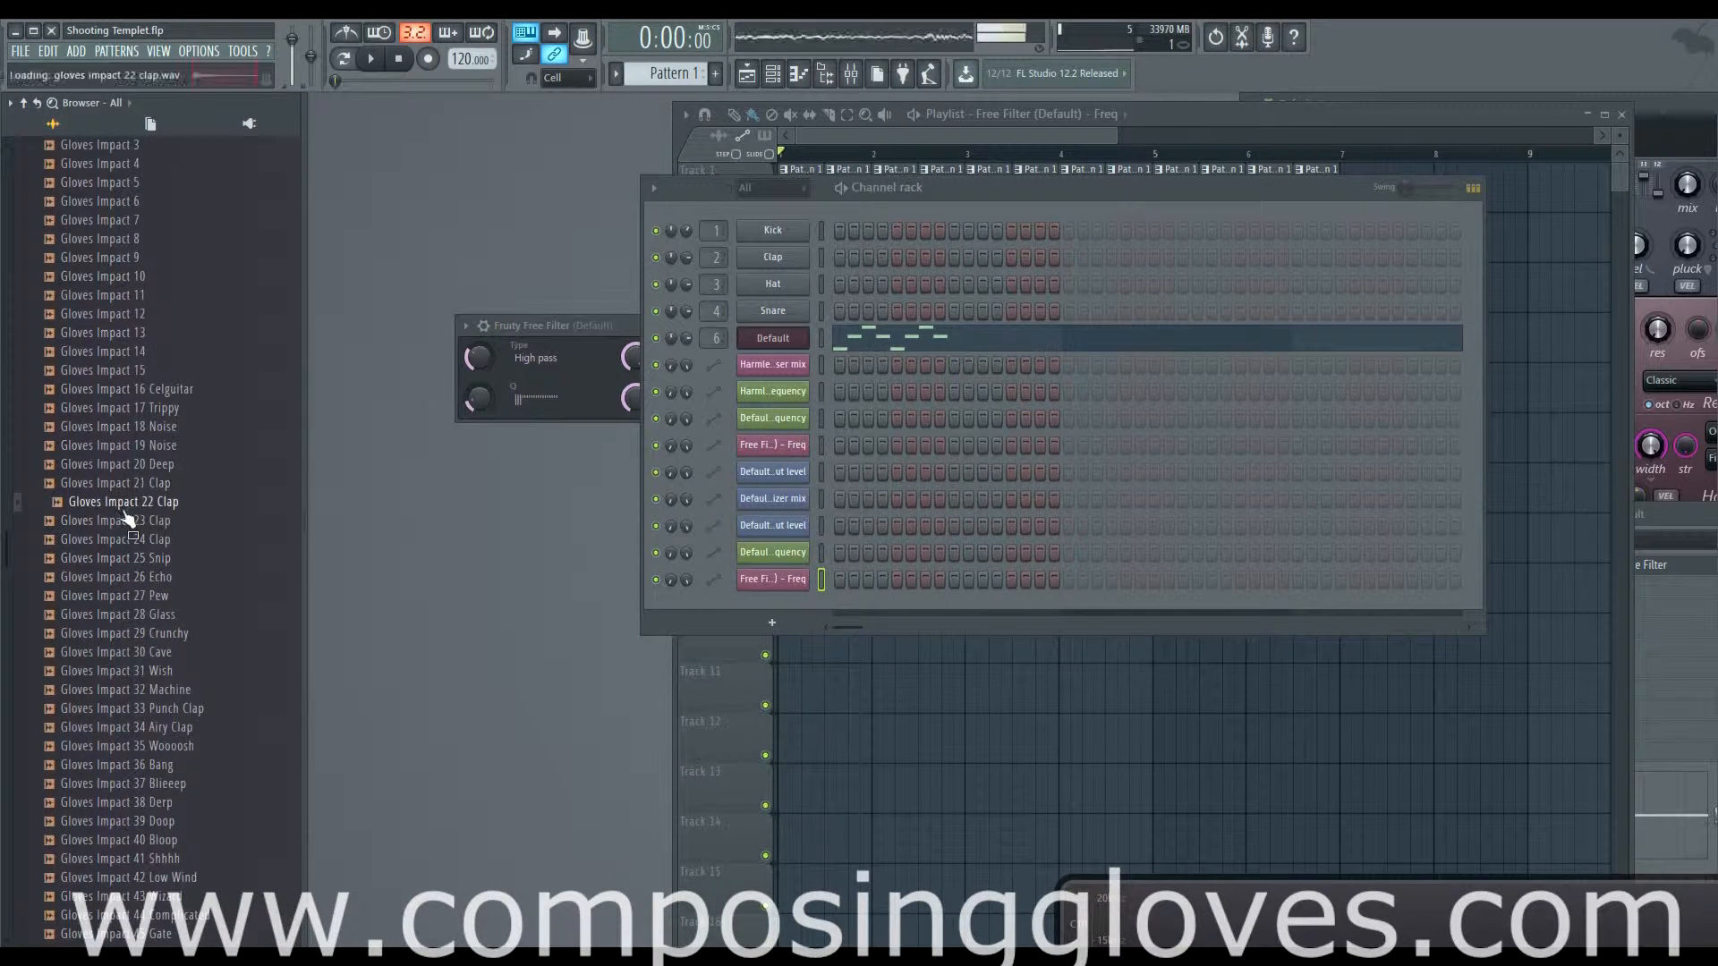
pyautogui.click(142, 294)
pyautogui.scroll(4, 142, 313)
pyautogui.click(138, 353)
pyautogui.click(132, 389)
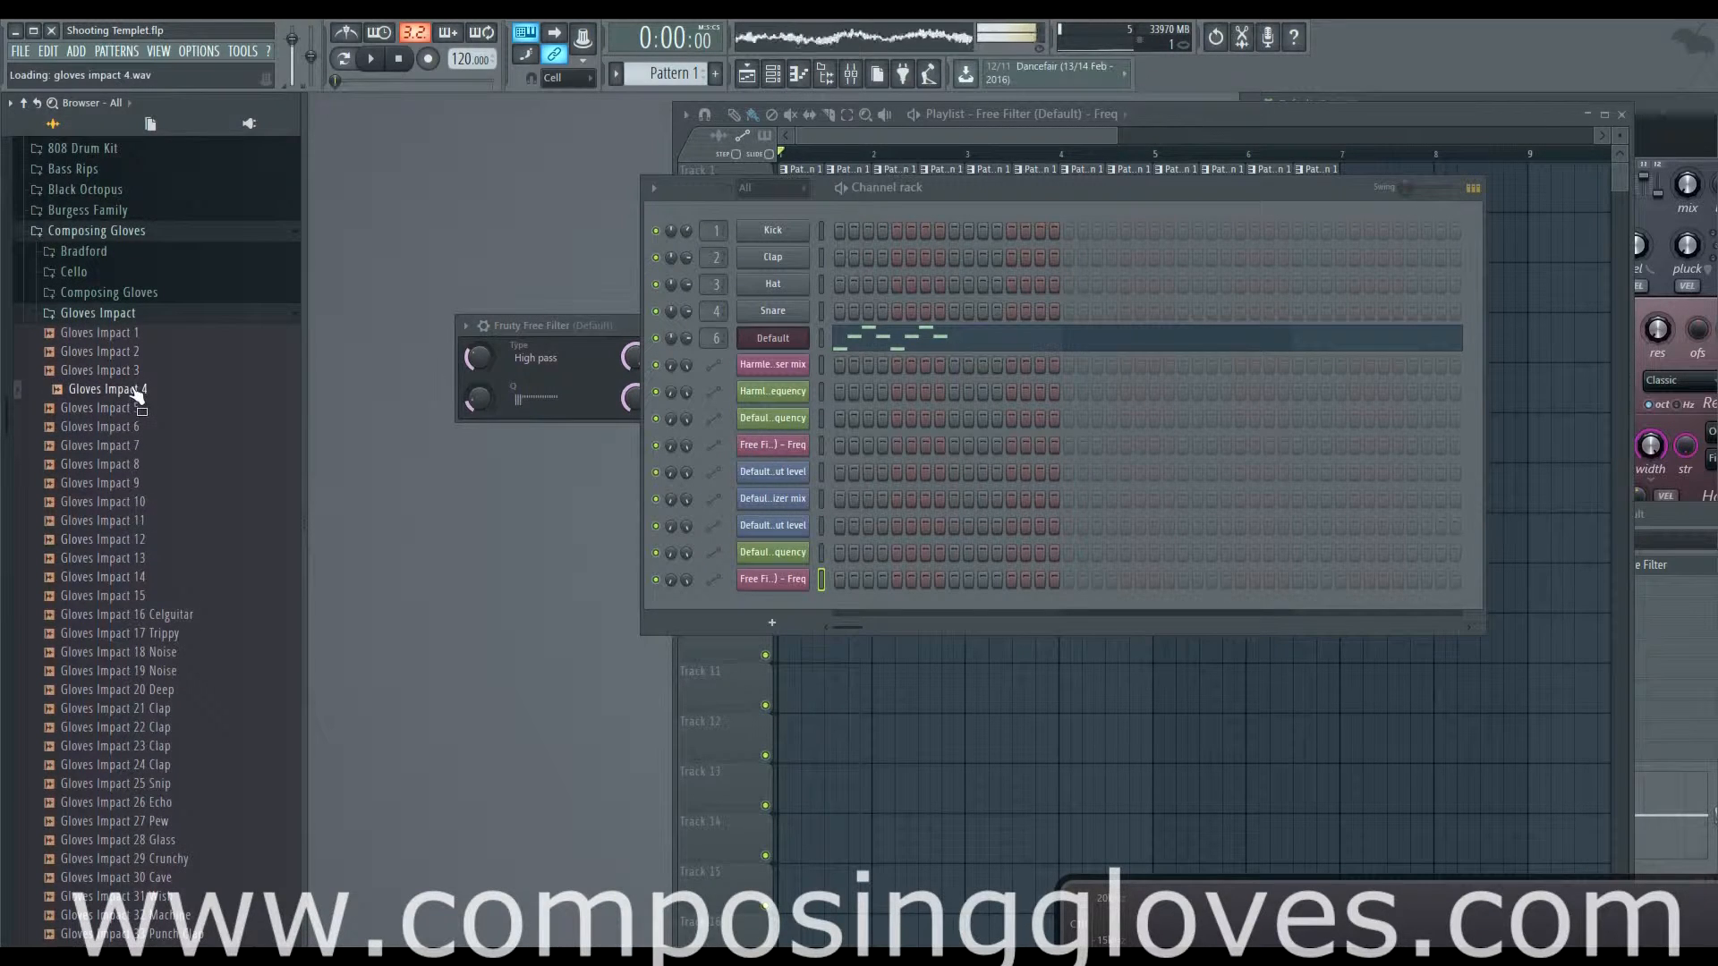
pyautogui.click(126, 409)
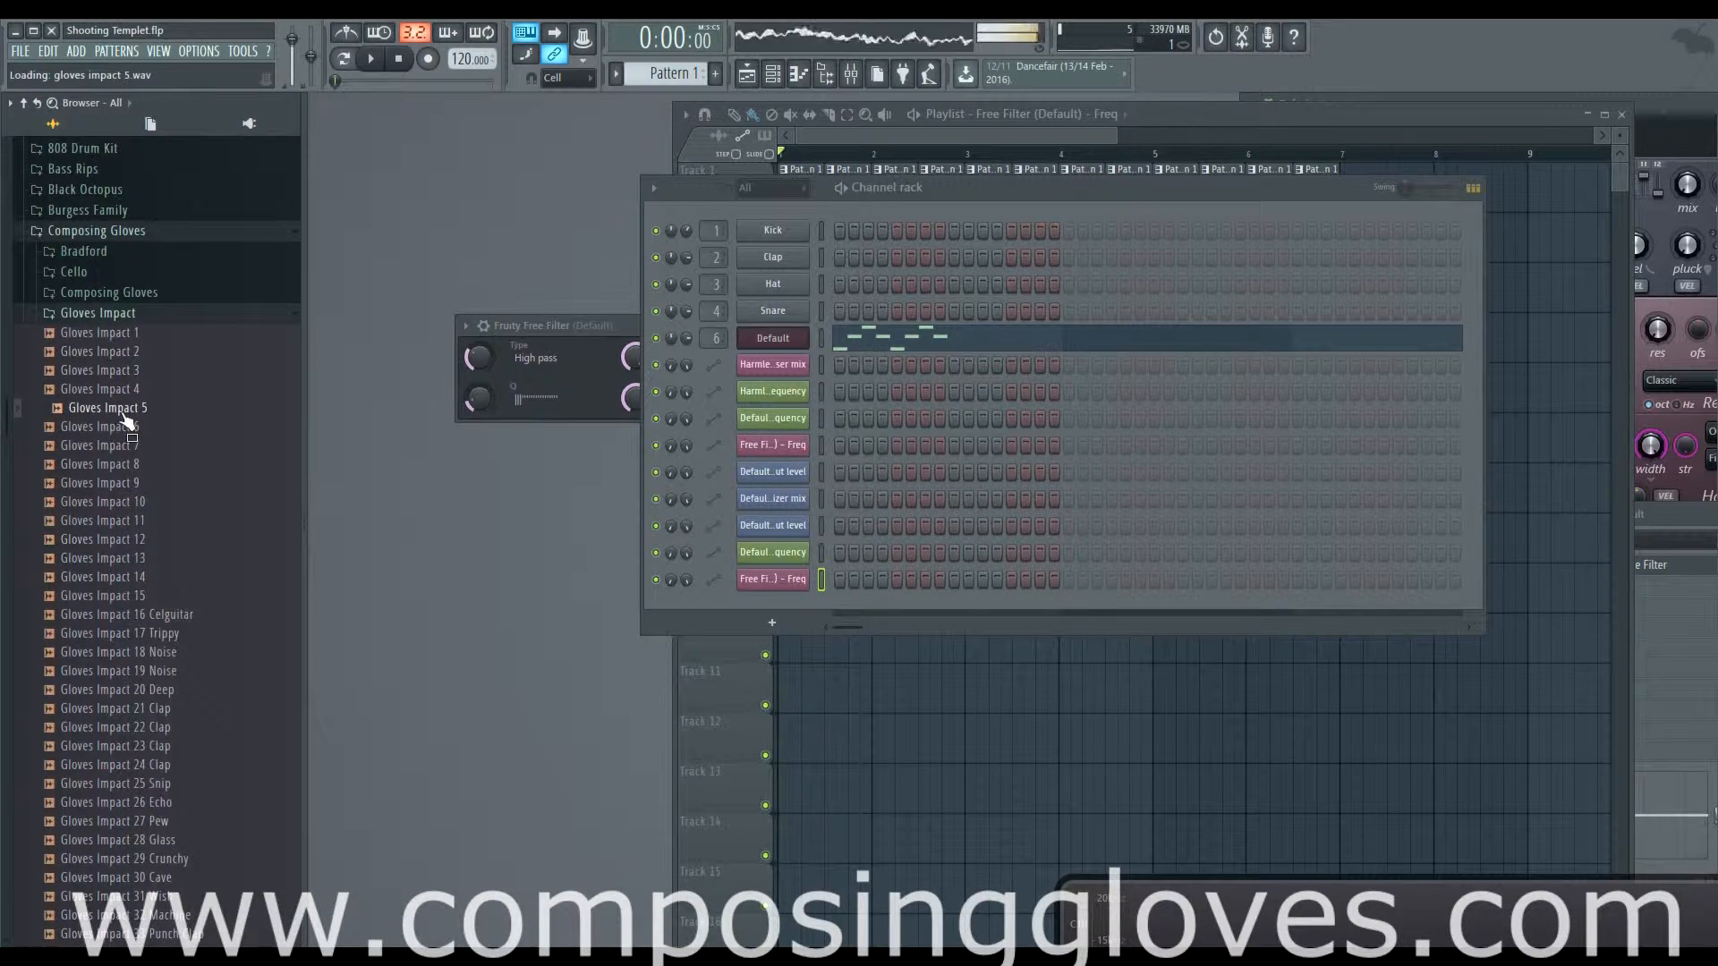
pyautogui.click(191, 521)
pyautogui.scroll(-3, 189, 526)
pyautogui.click(216, 594)
pyautogui.click(188, 578)
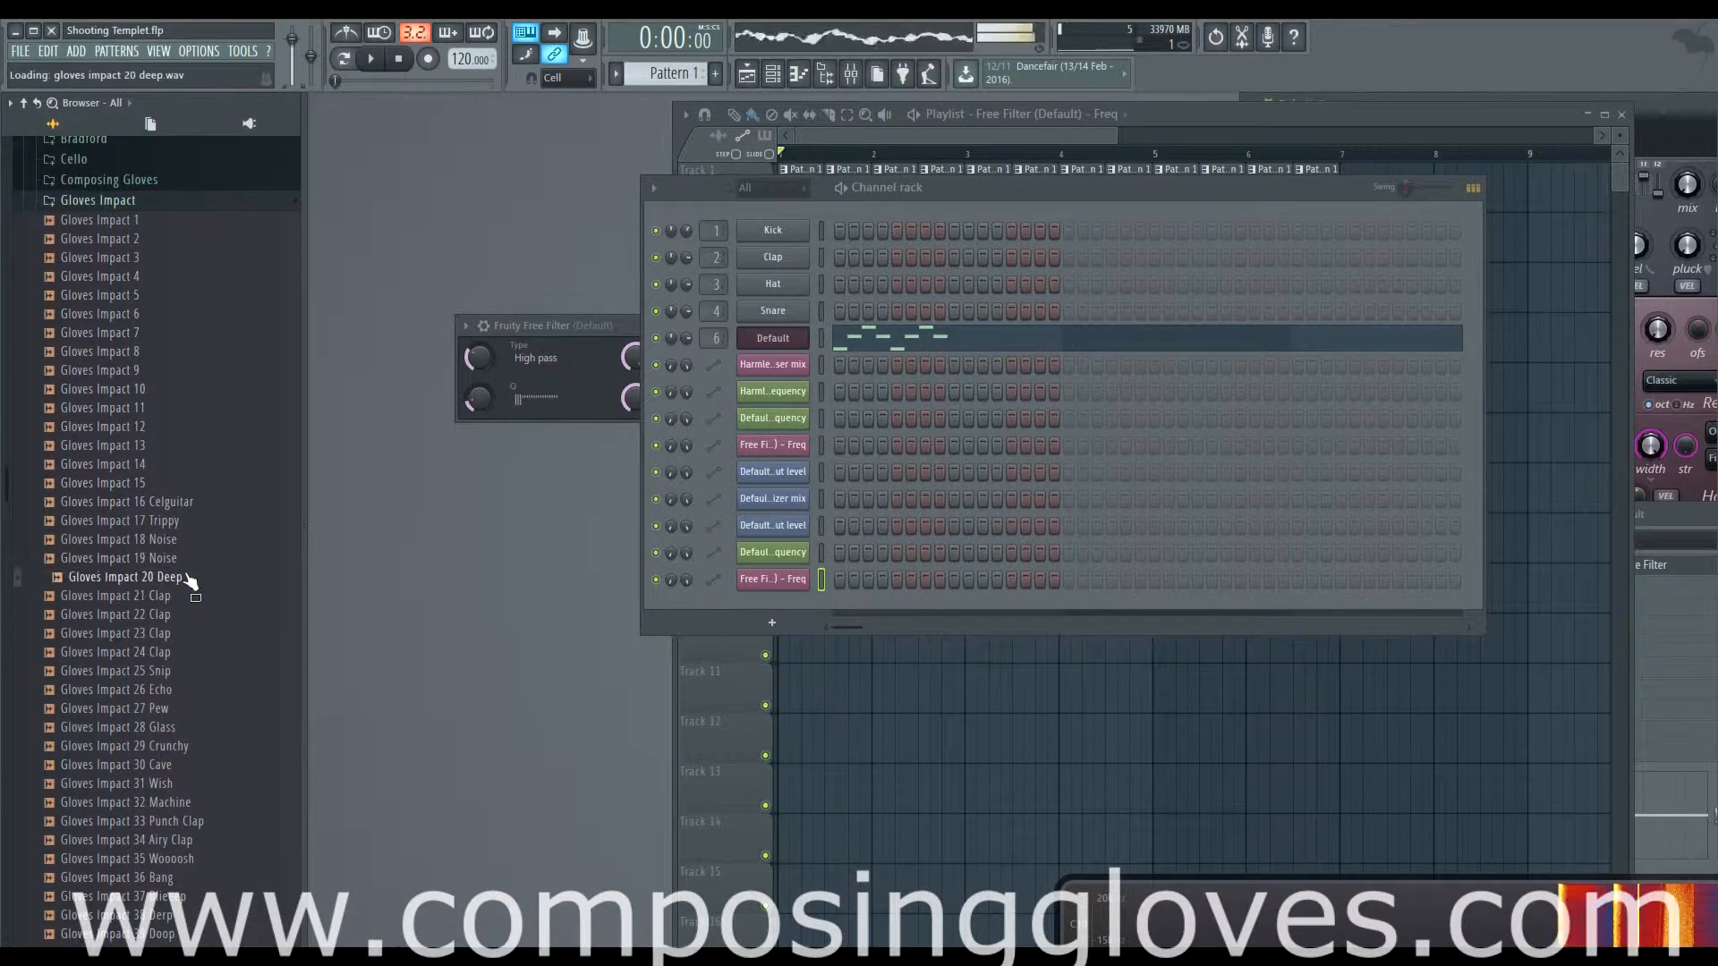
pyautogui.click(177, 561)
pyautogui.click(176, 542)
# Step: Preview the Gloves Impact 26 Echo sample and place it on Track 5 of the playlist at bar 7
pyautogui.scroll(-3, 179, 550)
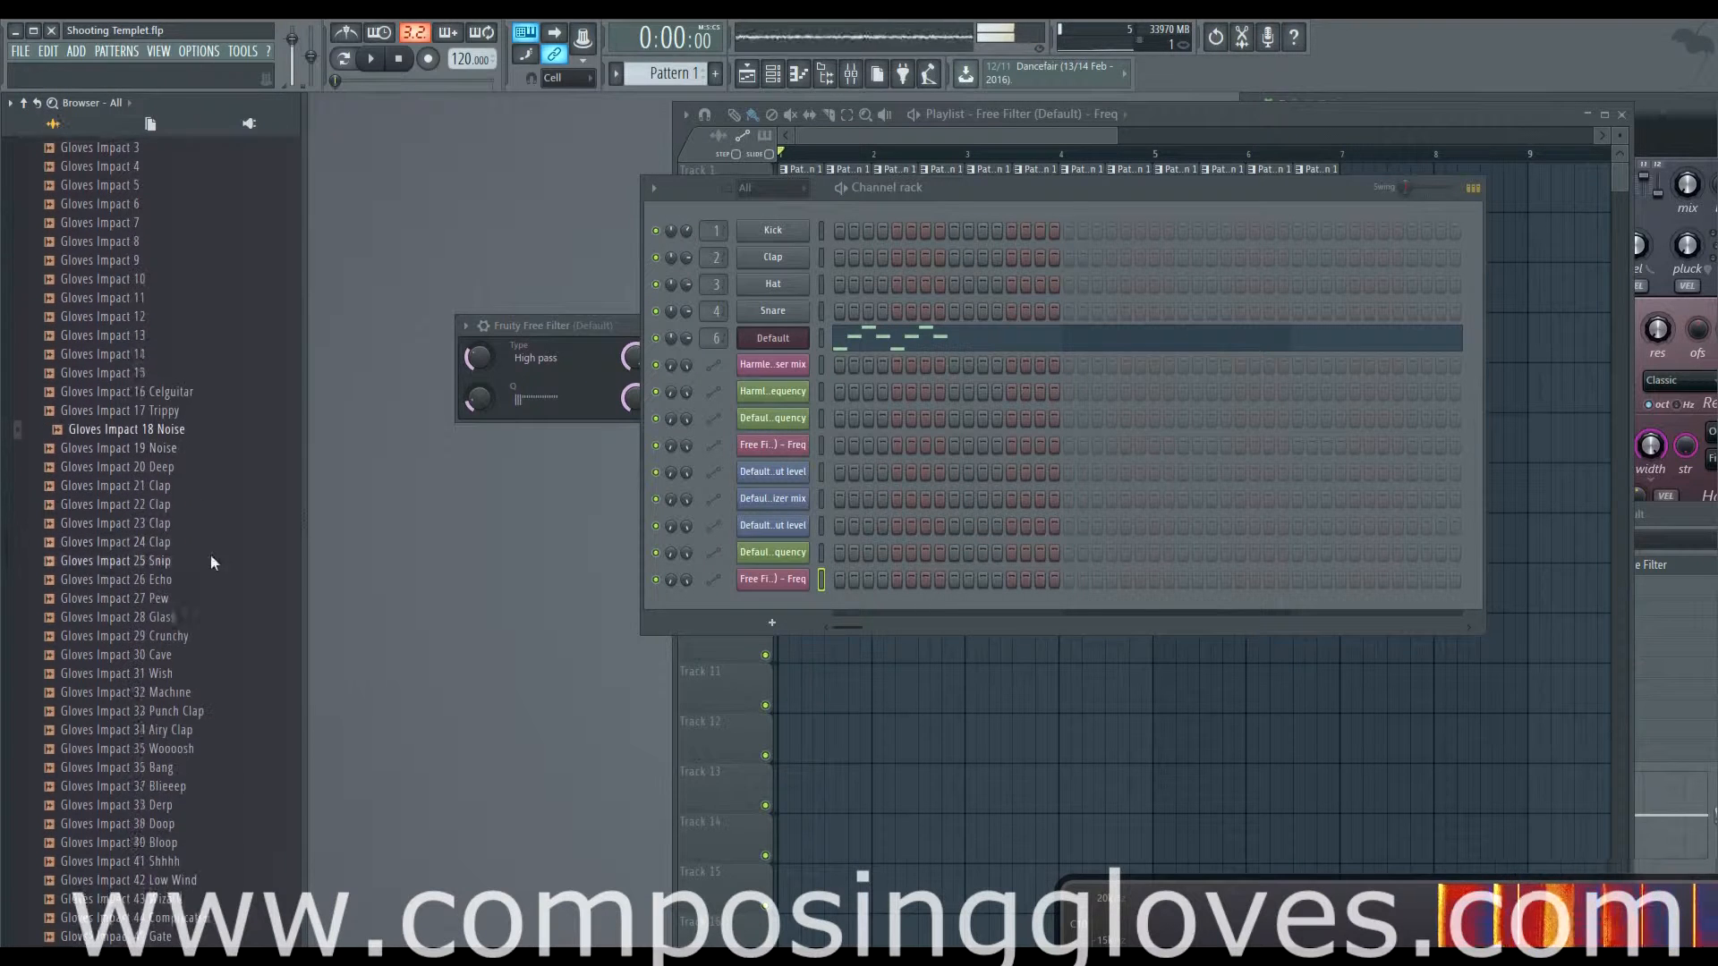
pyautogui.click(150, 584)
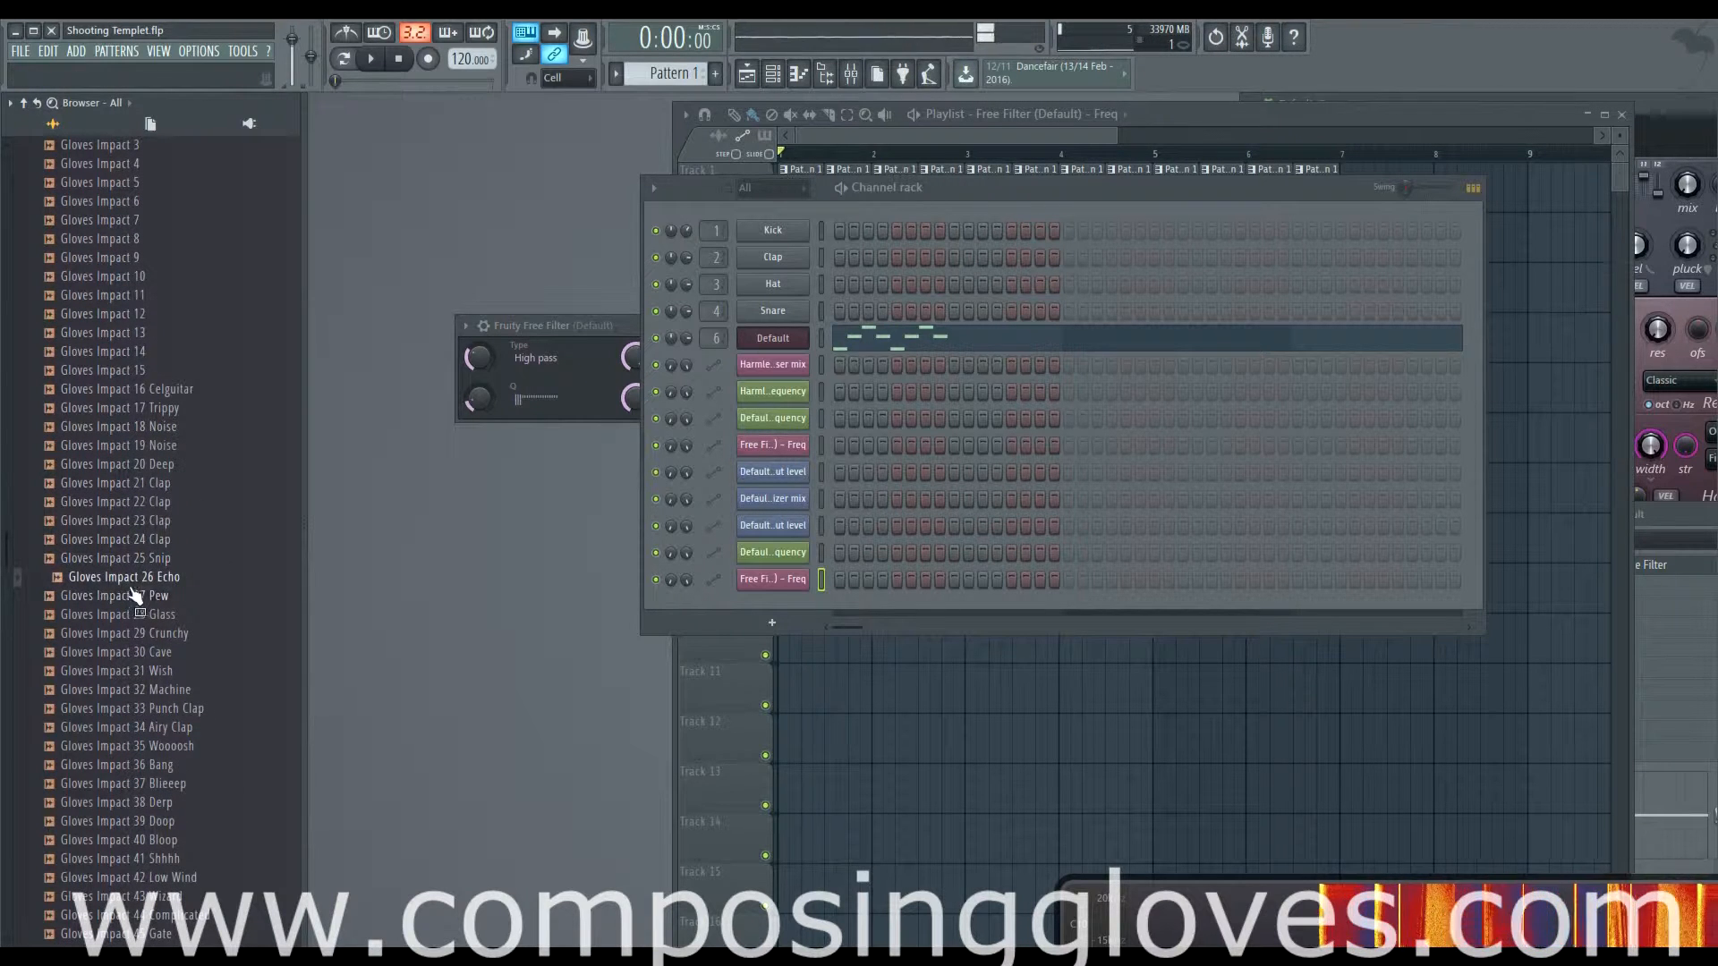
pyautogui.moveTo(150, 583); pyautogui.dragTo(1296, 433)
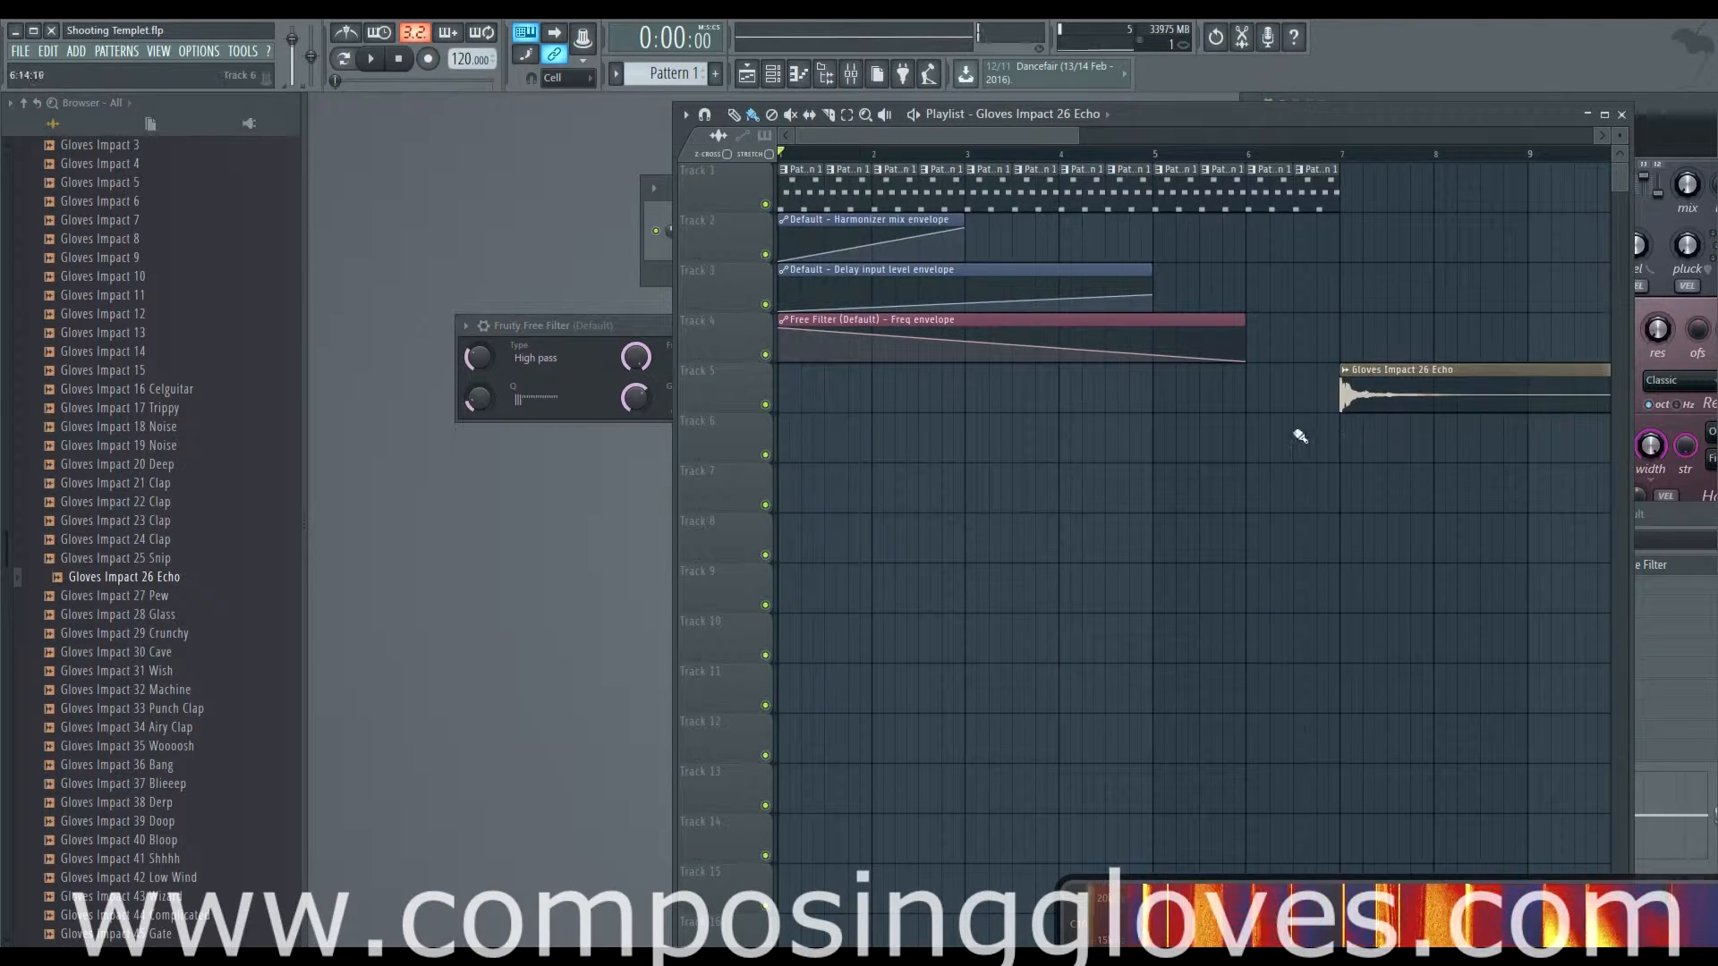
# Step: Close the Composing Gloves folder and open the FX - Rising folder inside Black Octopus Sound - Leviathan
pyautogui.scroll(5, 89, 438)
pyautogui.click(139, 311)
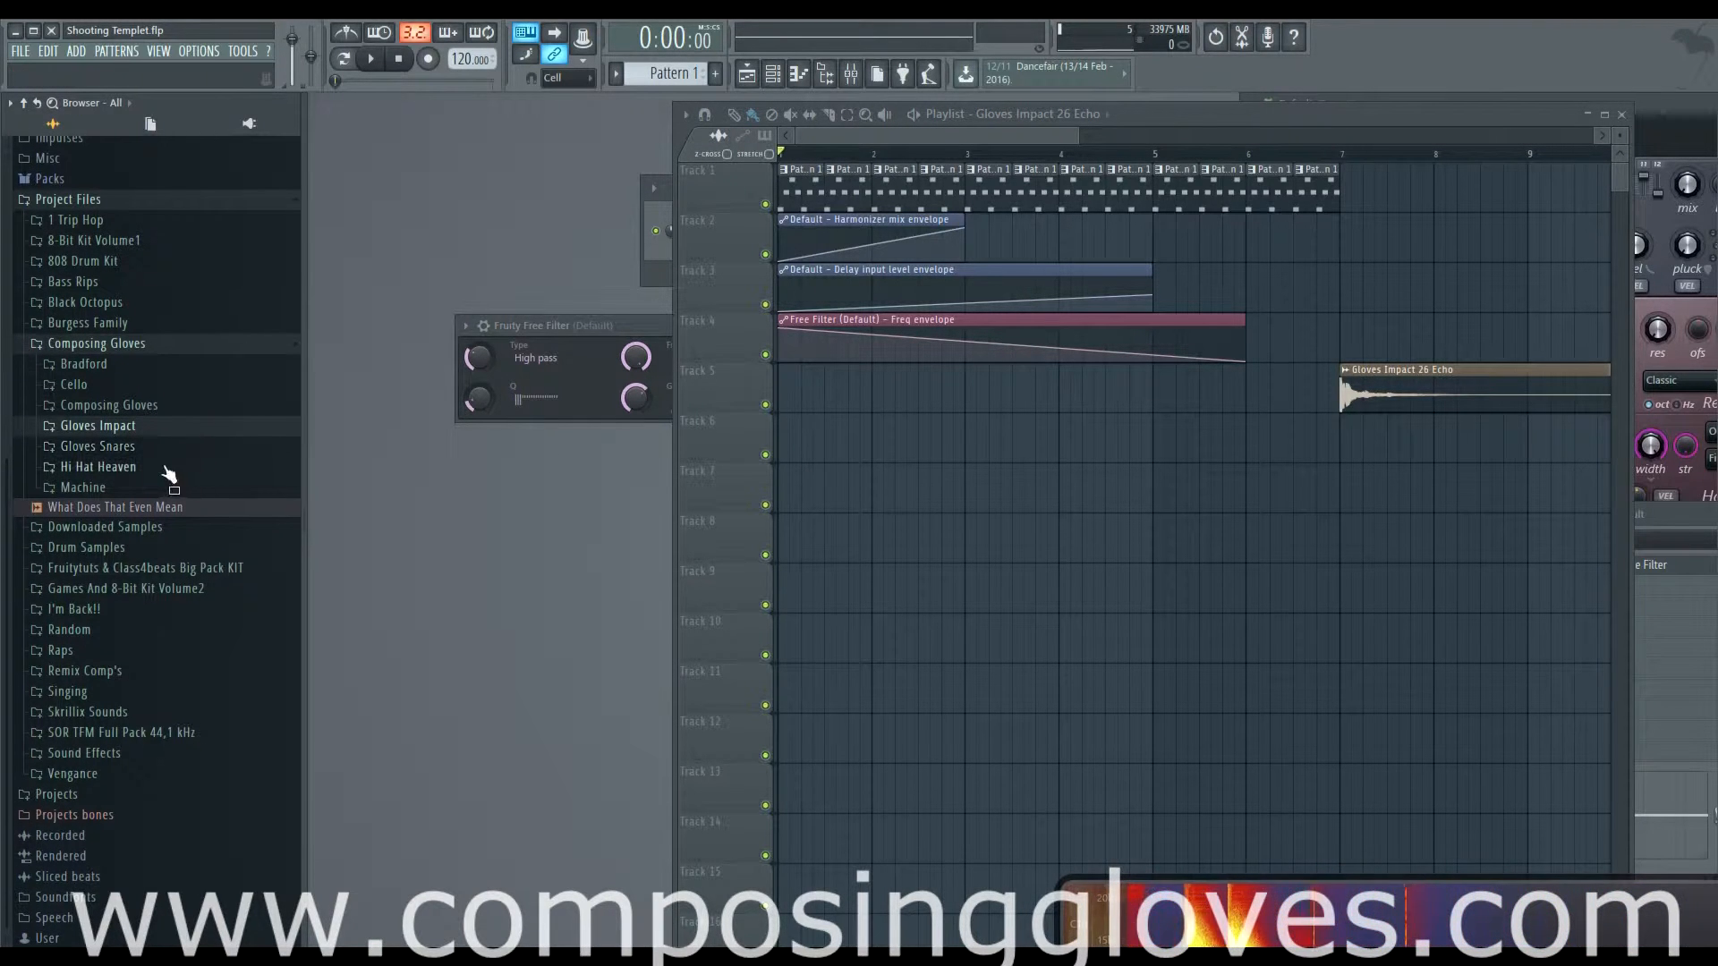
pyautogui.click(125, 343)
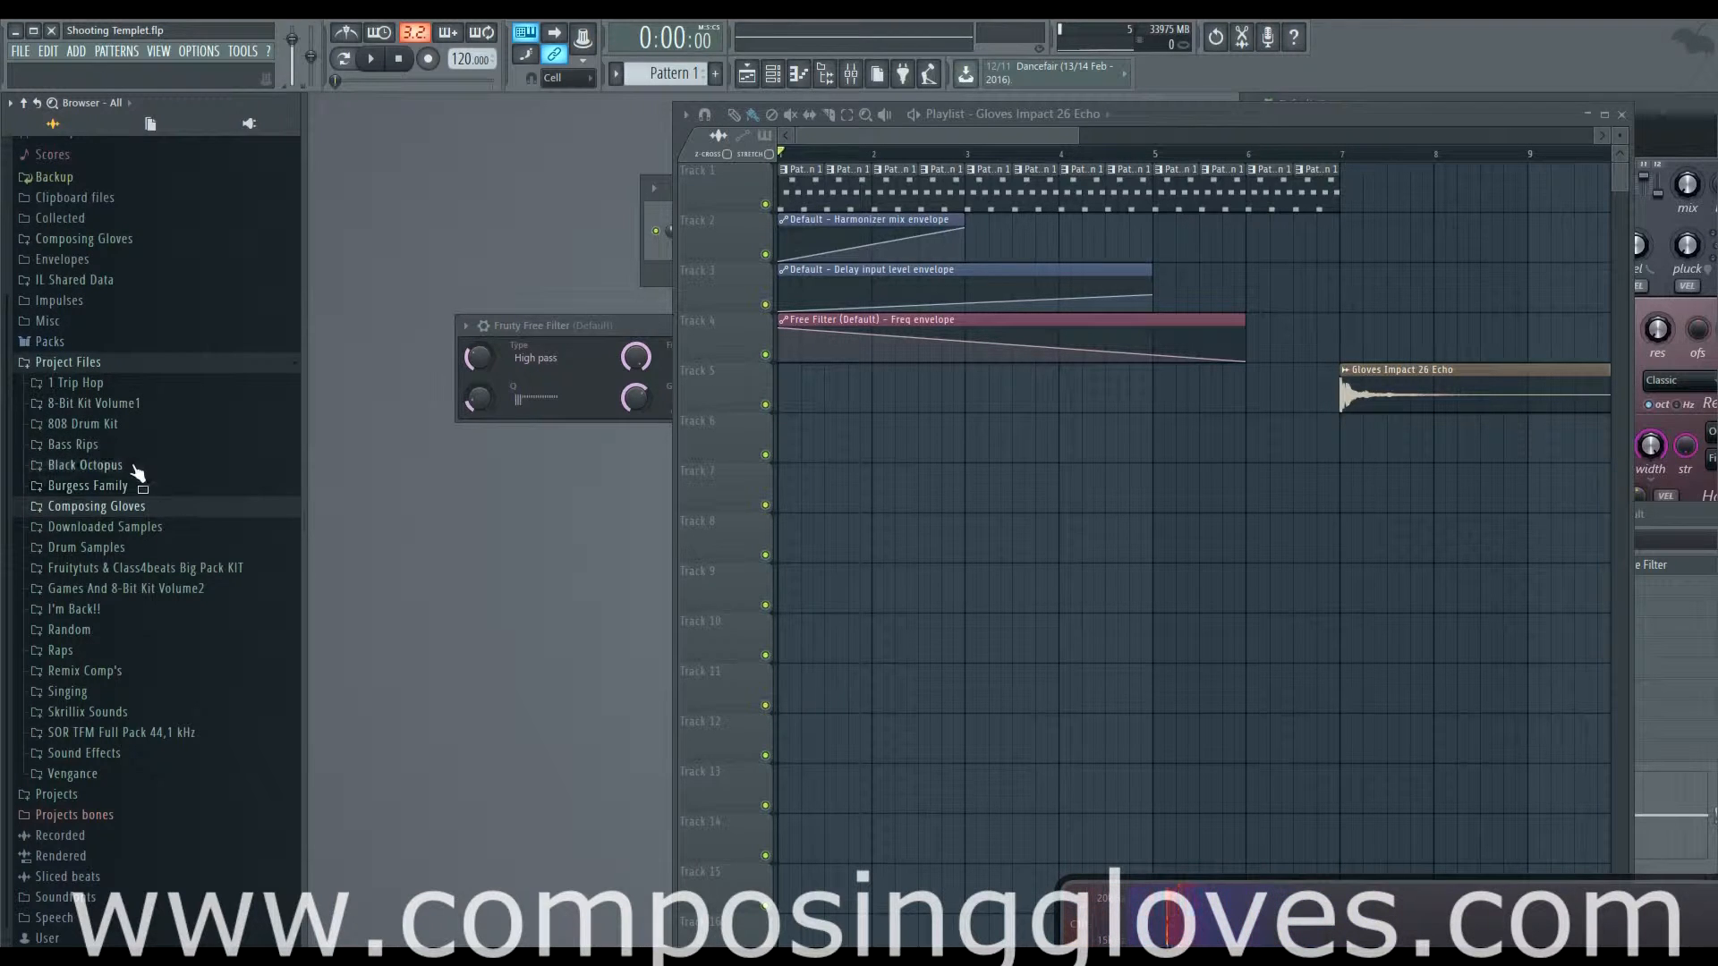
pyautogui.click(132, 466)
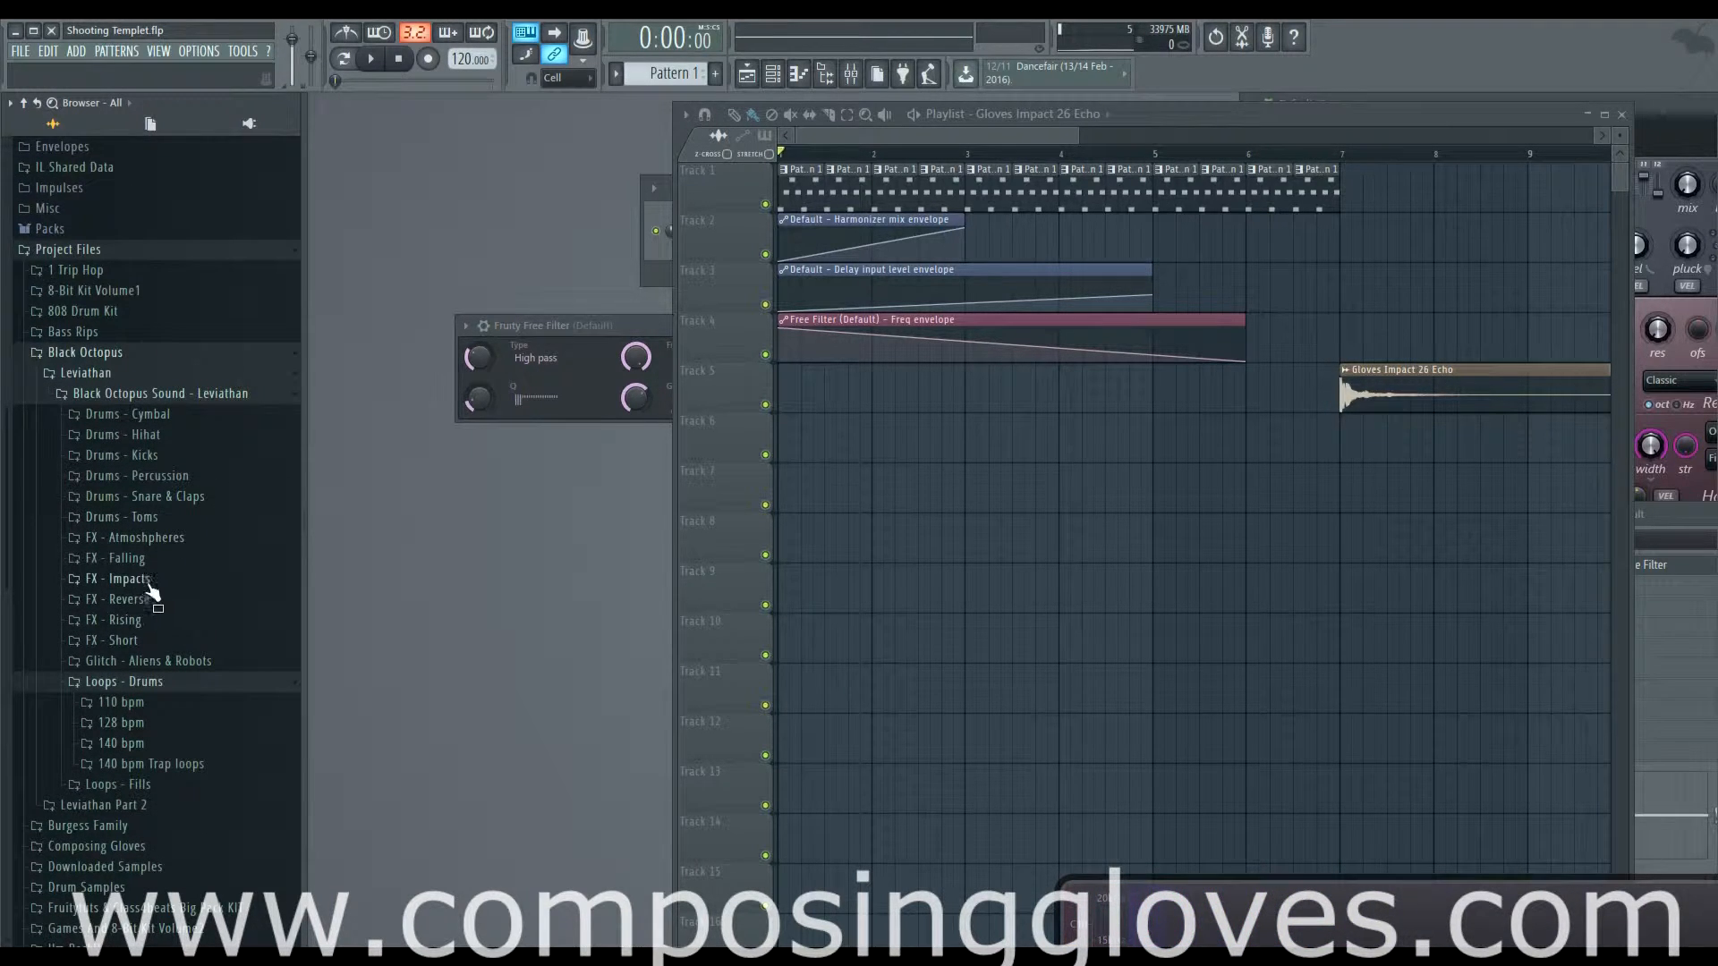
pyautogui.click(150, 599)
pyautogui.click(144, 342)
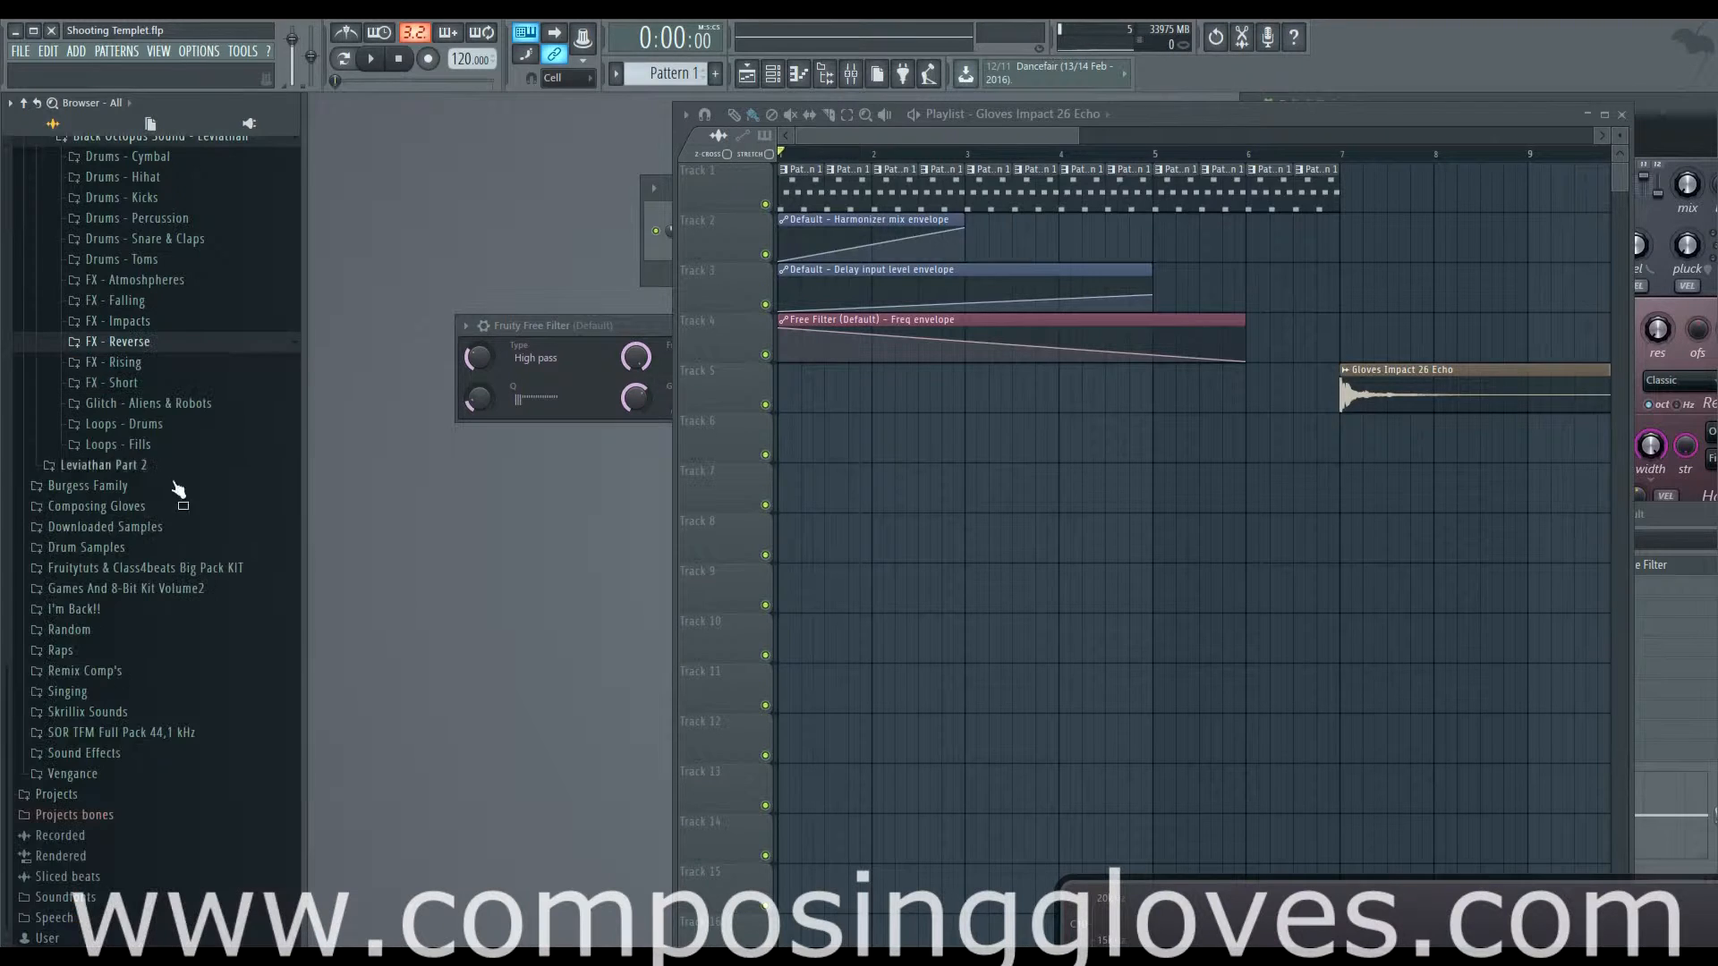
pyautogui.click(159, 363)
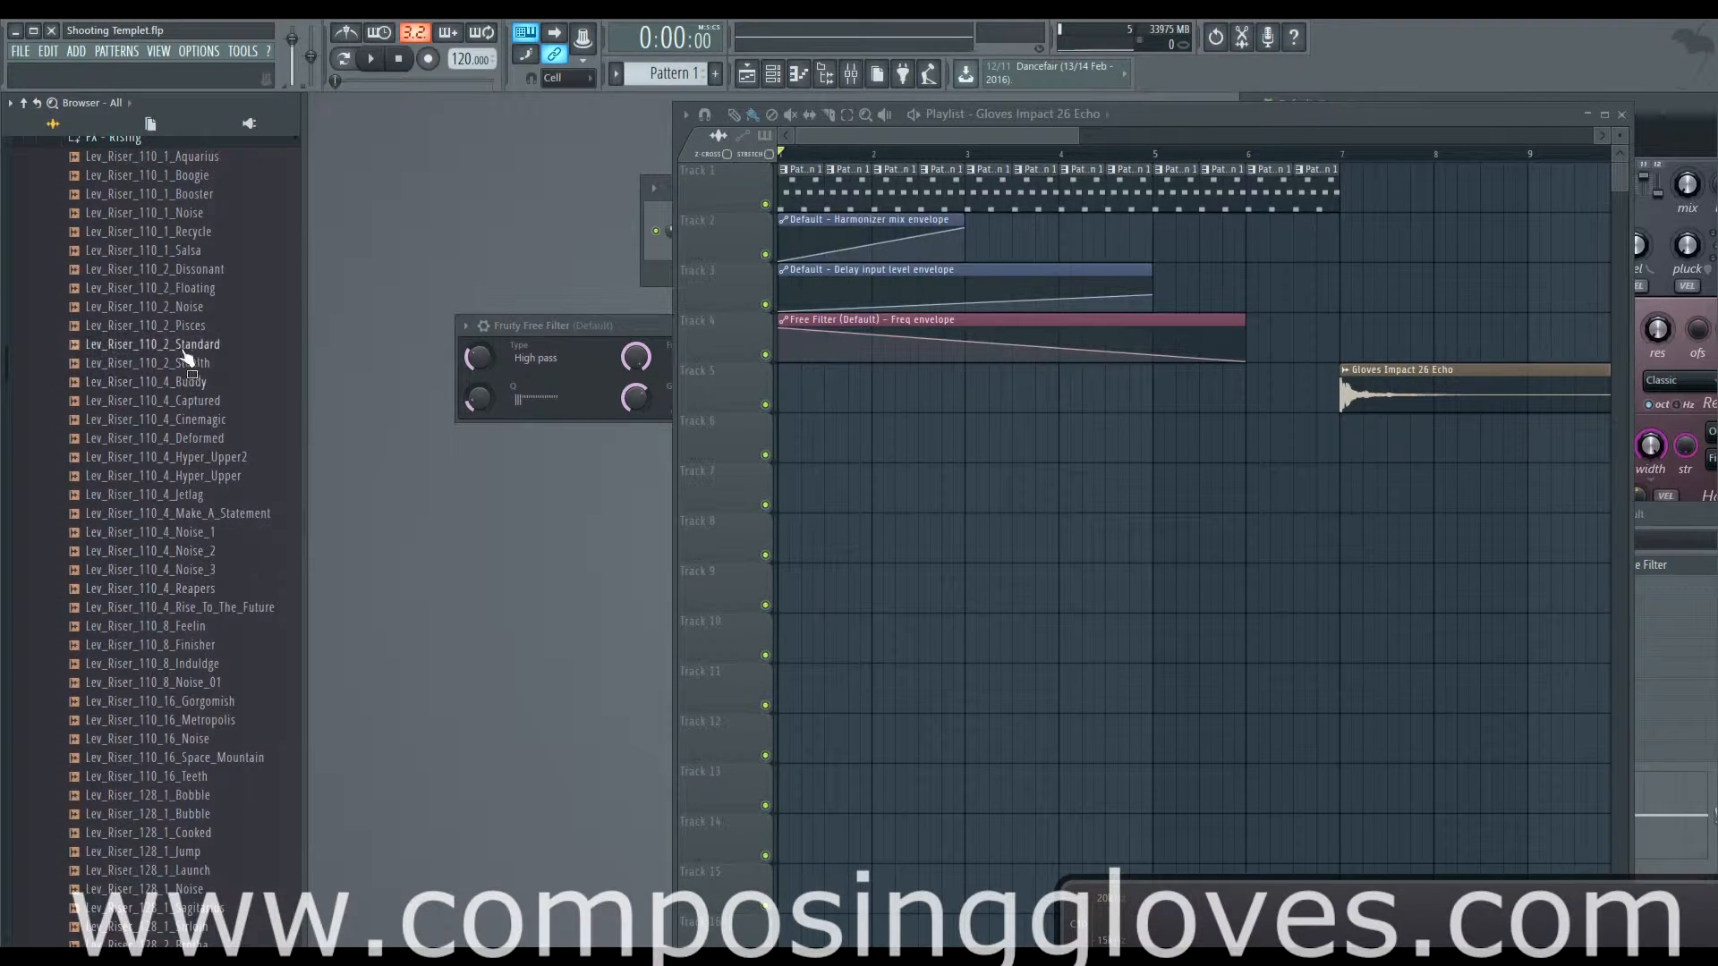
# Step: Place Lev_Riser_110_2_Noise on Track 6 from bar 5 up to bar 7 and open the riser and impact clips' channel settings
pyautogui.moveTo(1160, 484); pyautogui.dragTo(1196, 449)
pyautogui.doubleClick(1269, 439)
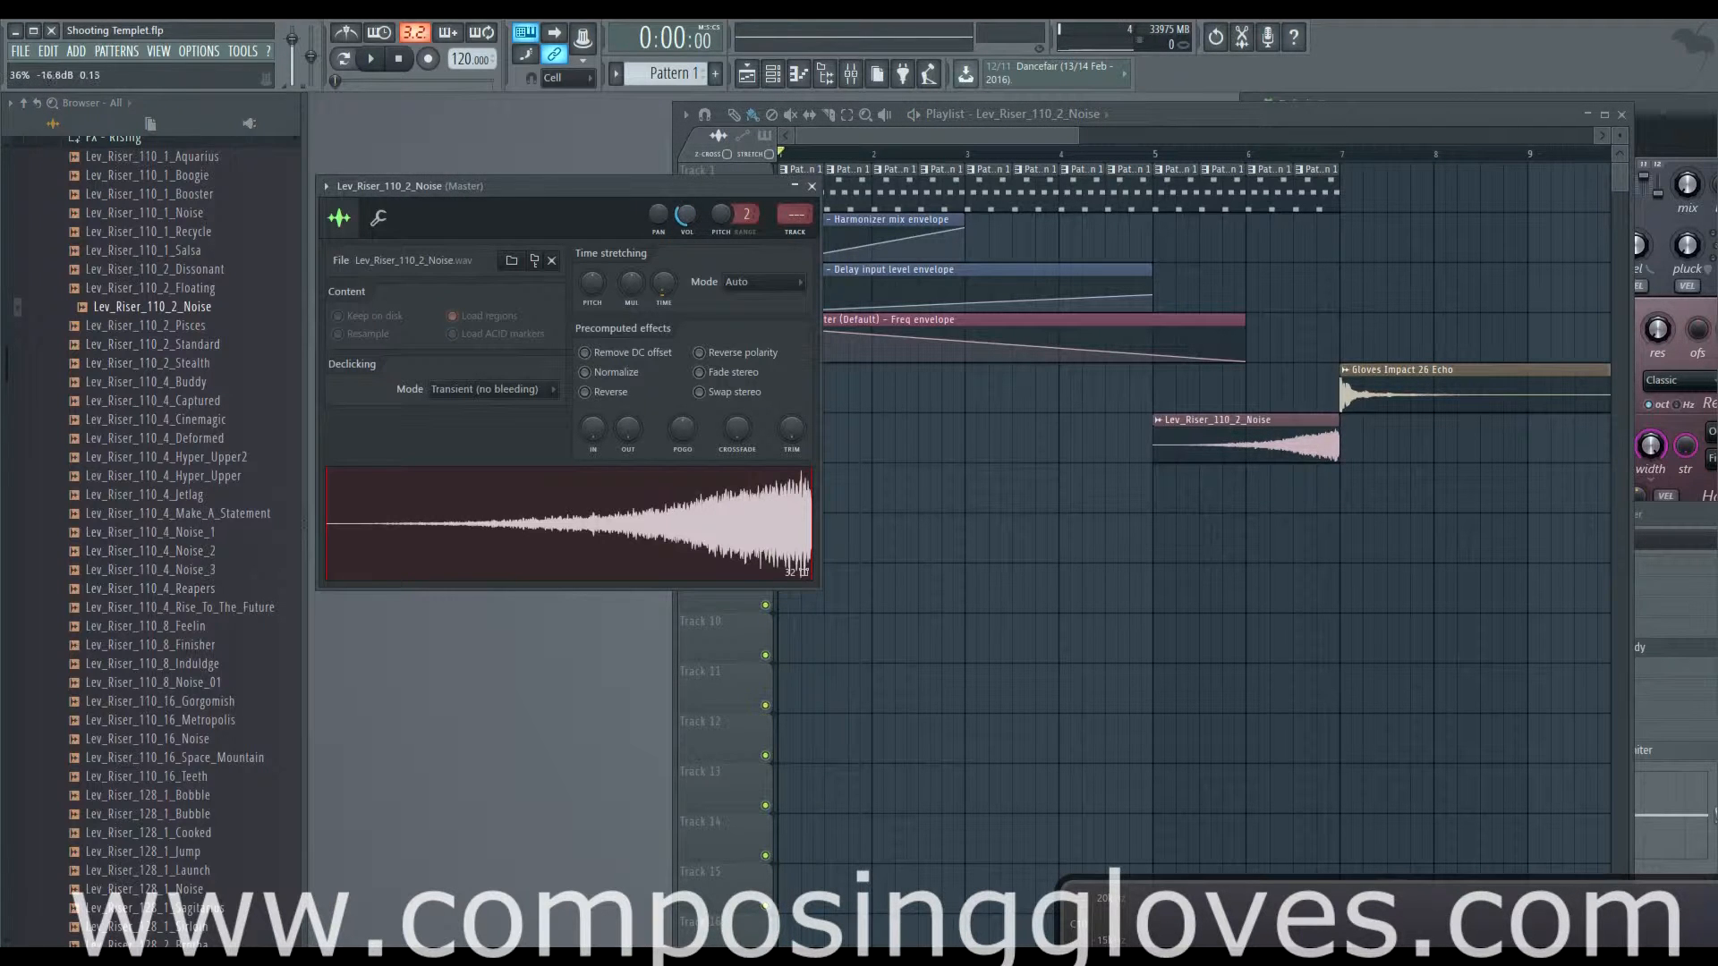
pyautogui.doubleClick(1385, 389)
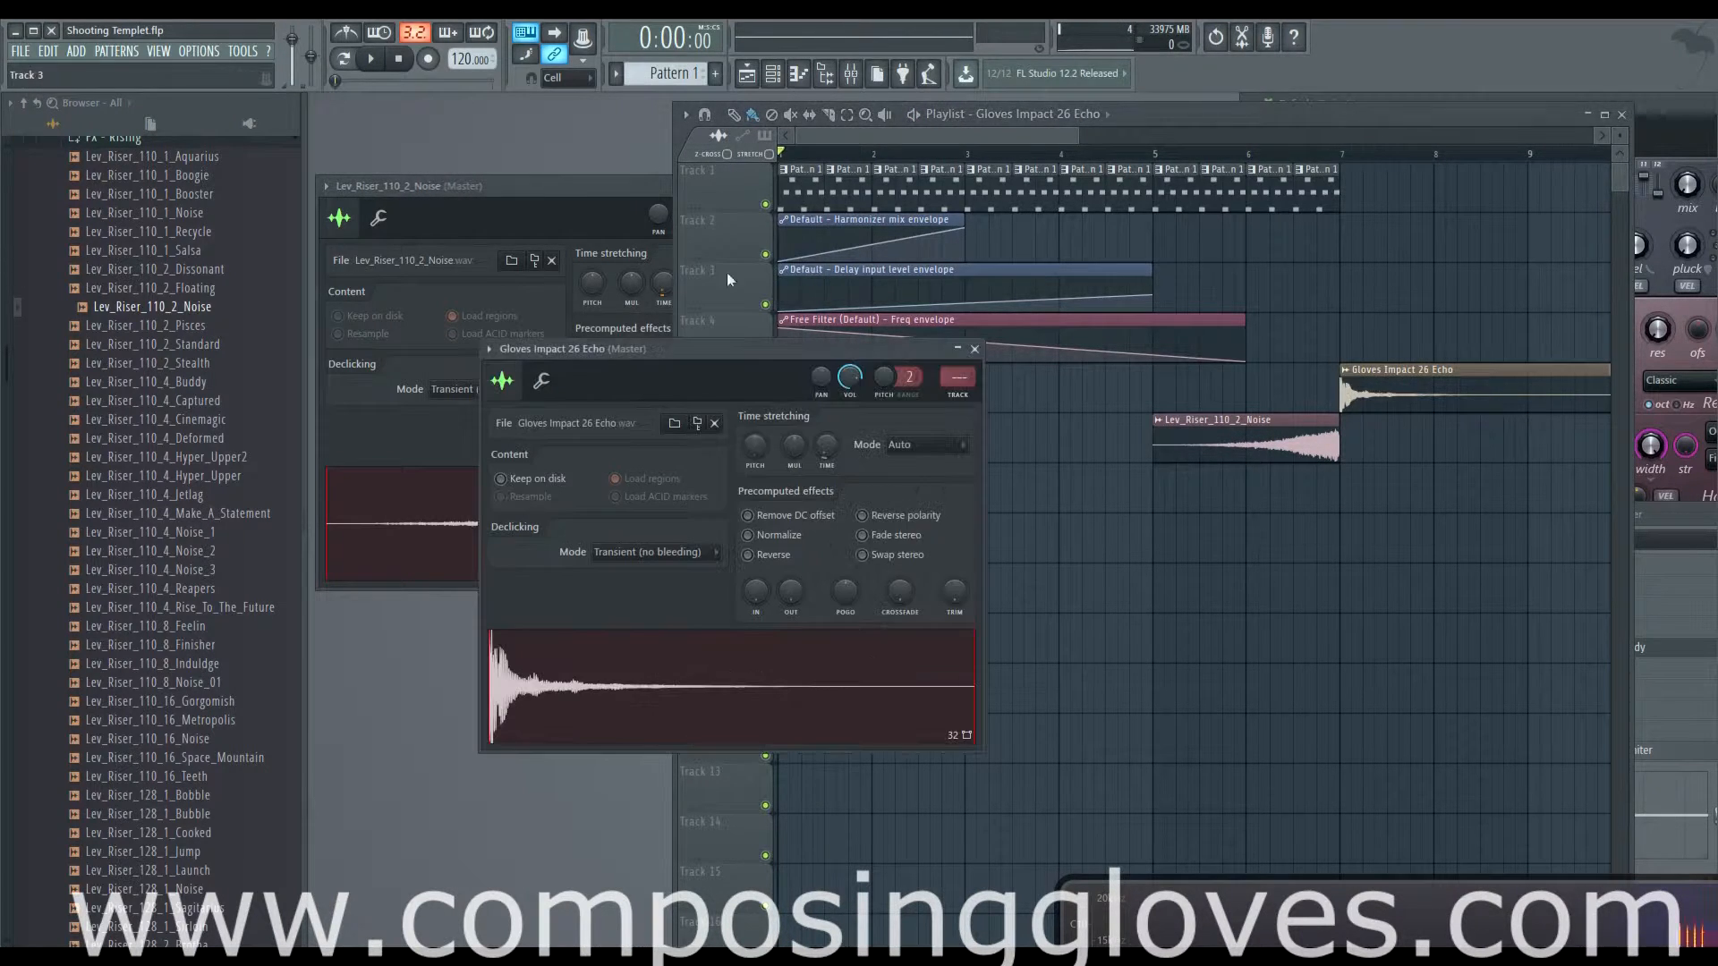
# Step: Extend Track 1 with duplicated Pattern 1 clips to the end of bar 8 and play back the arrangement
pyautogui.click(1265, 191)
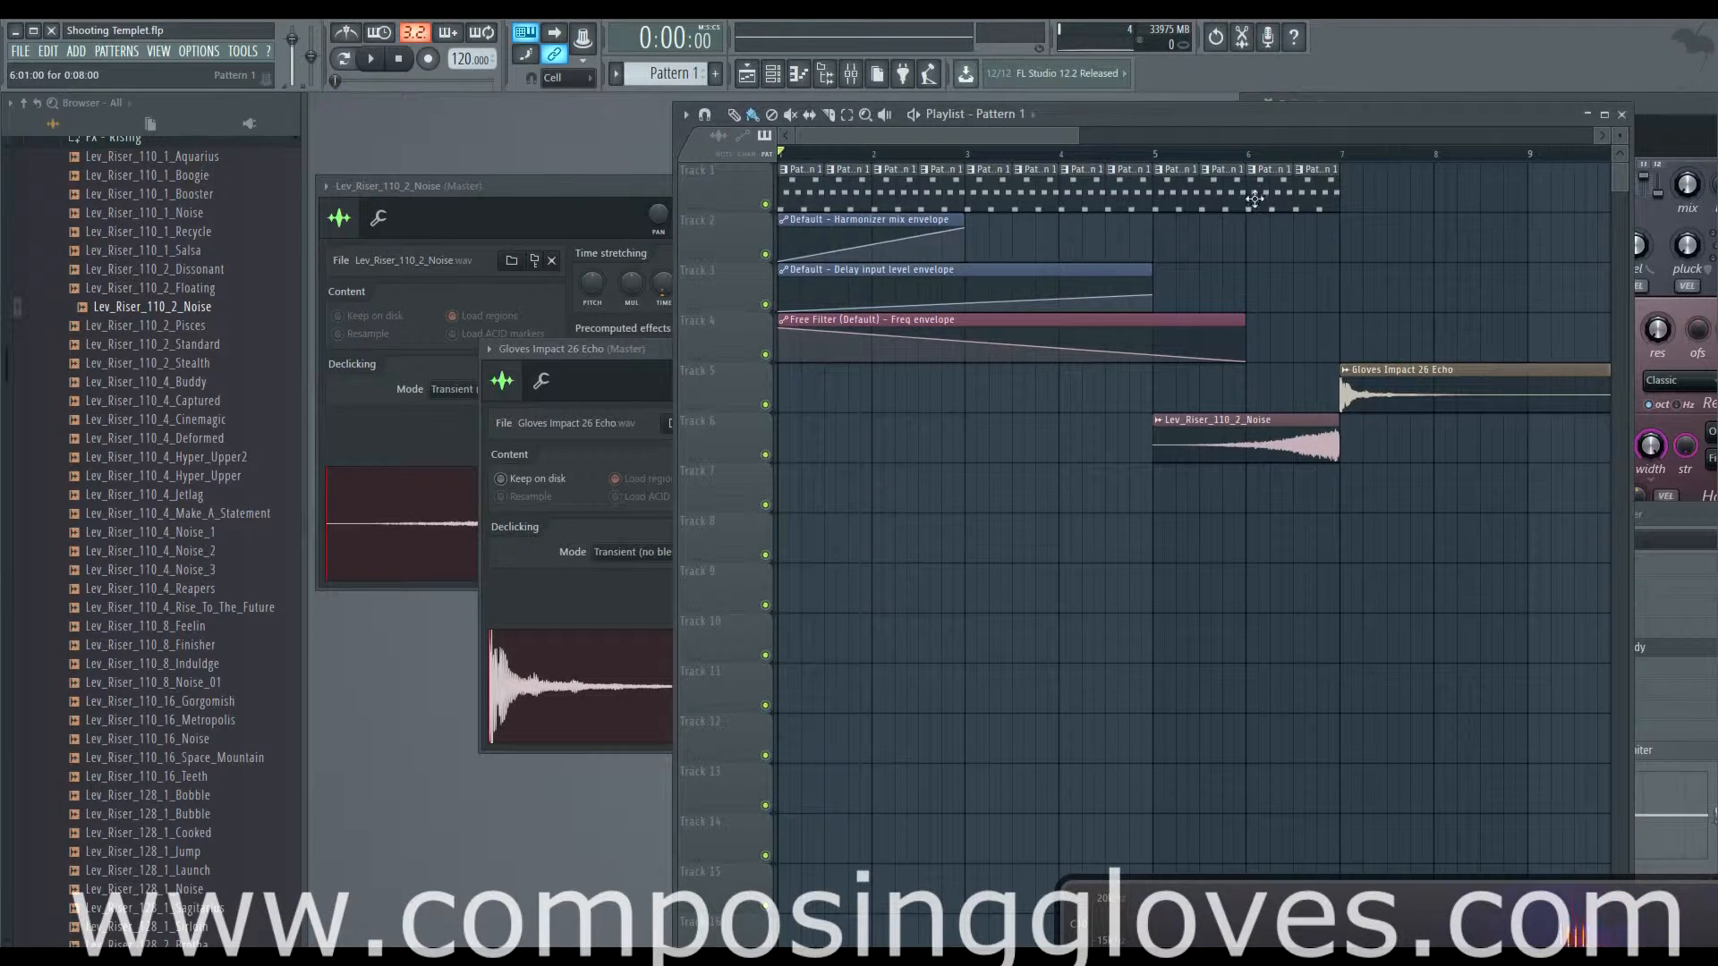
pyautogui.moveTo(1265, 191); pyautogui.dragTo(1467, 191)
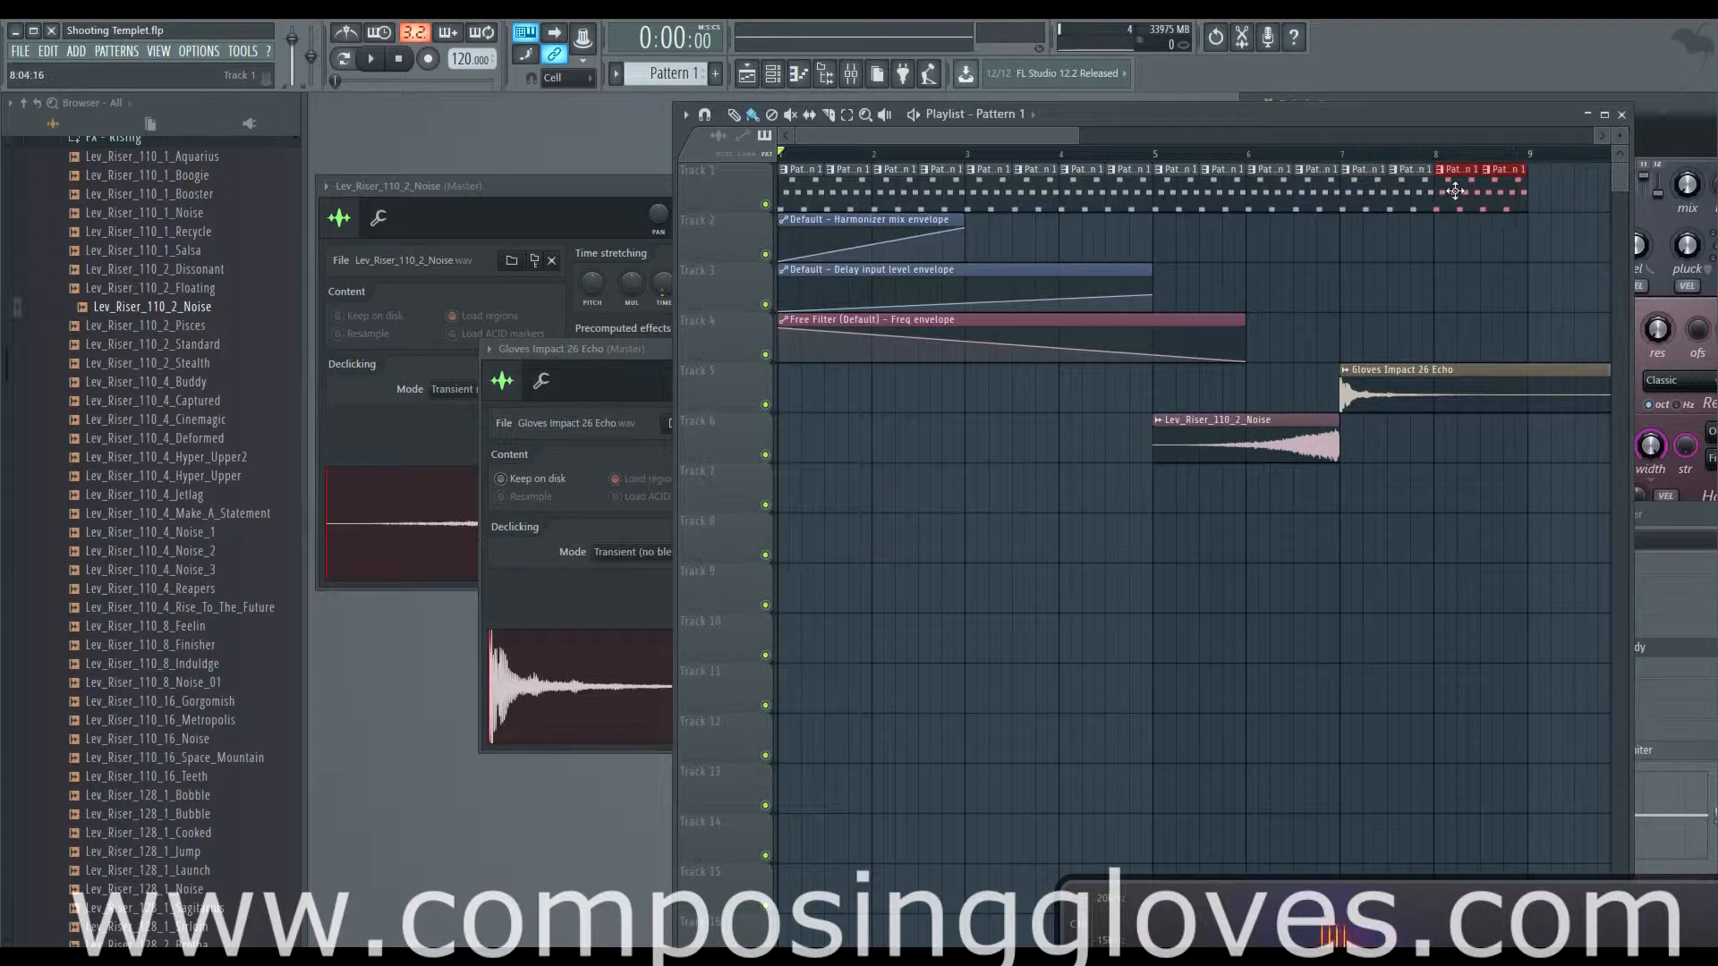
pyautogui.scroll(-3, 1029, 260)
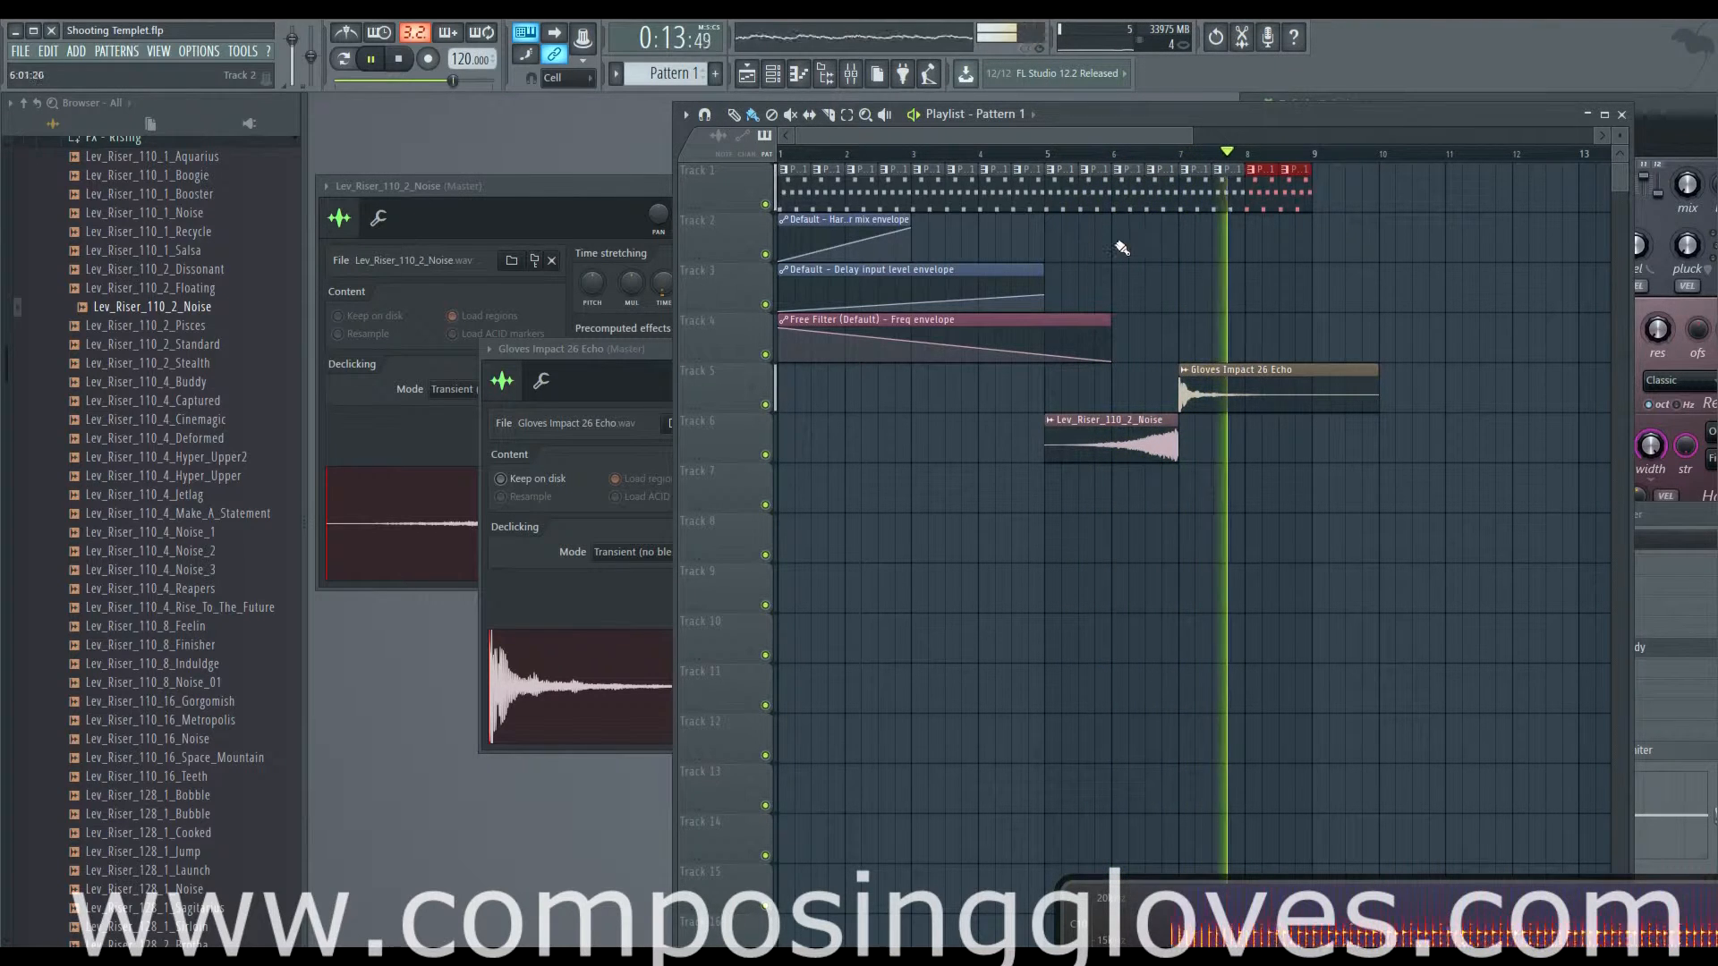
pyautogui.press('space')
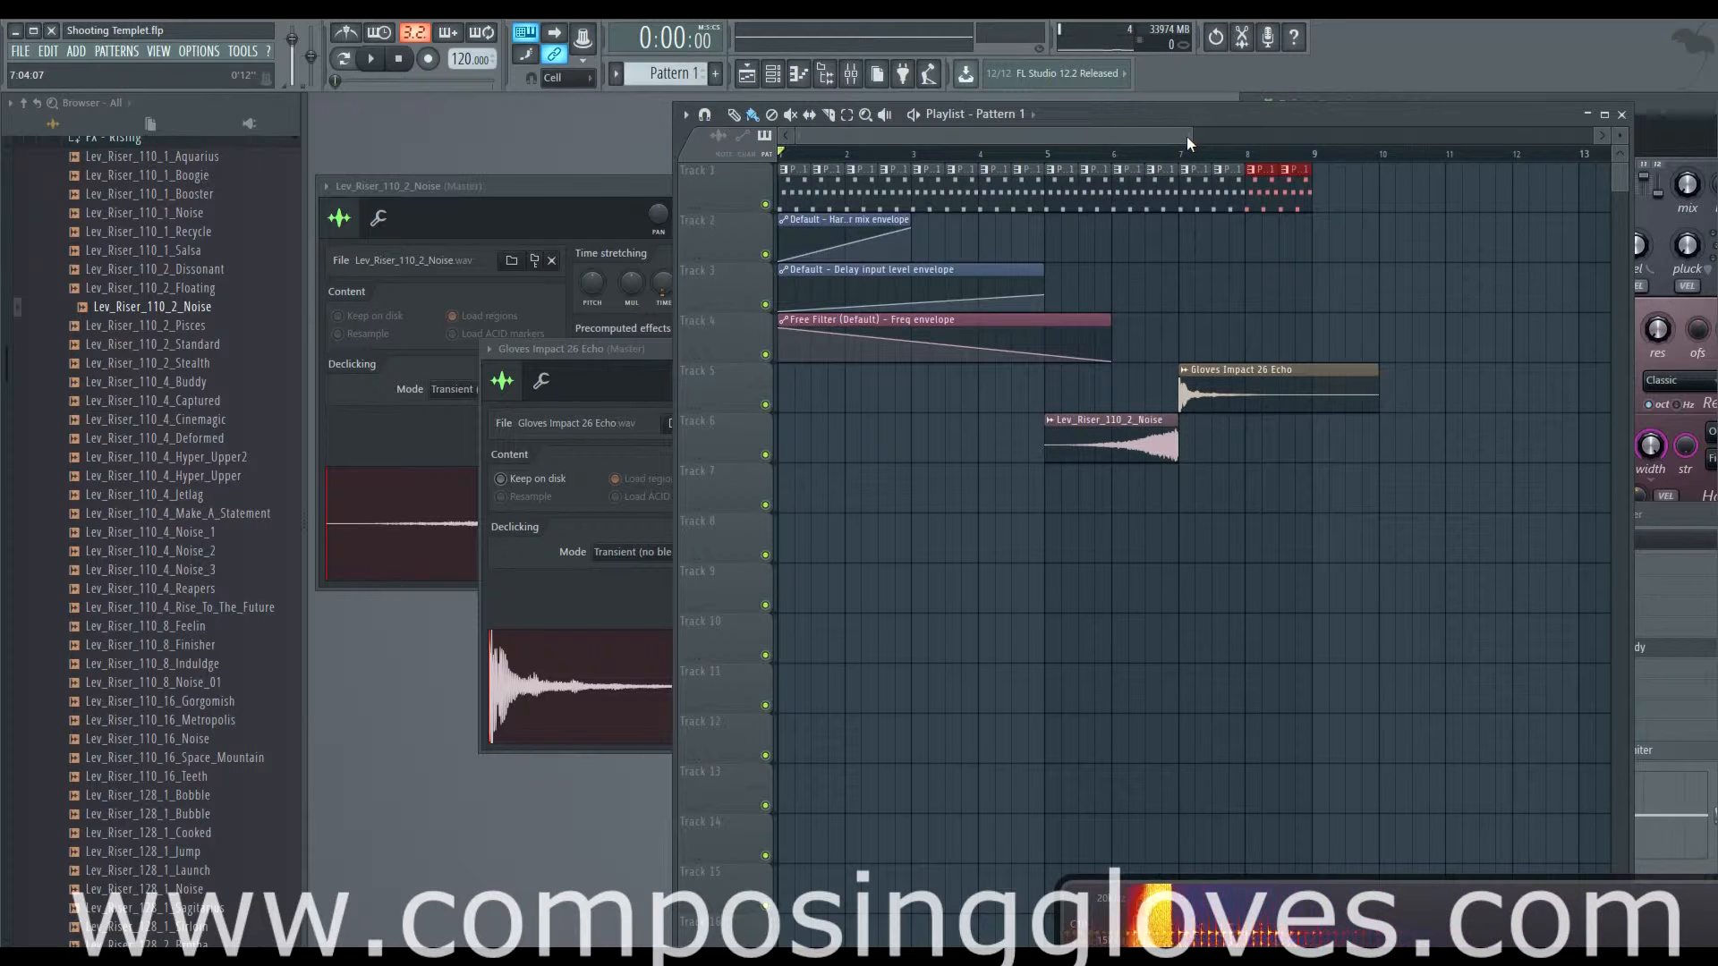
# Step: Collapse the FX - Rising folder and set the channel rack's display filter to All
pyautogui.moveTo(1188, 143); pyautogui.dragTo(1432, 143)
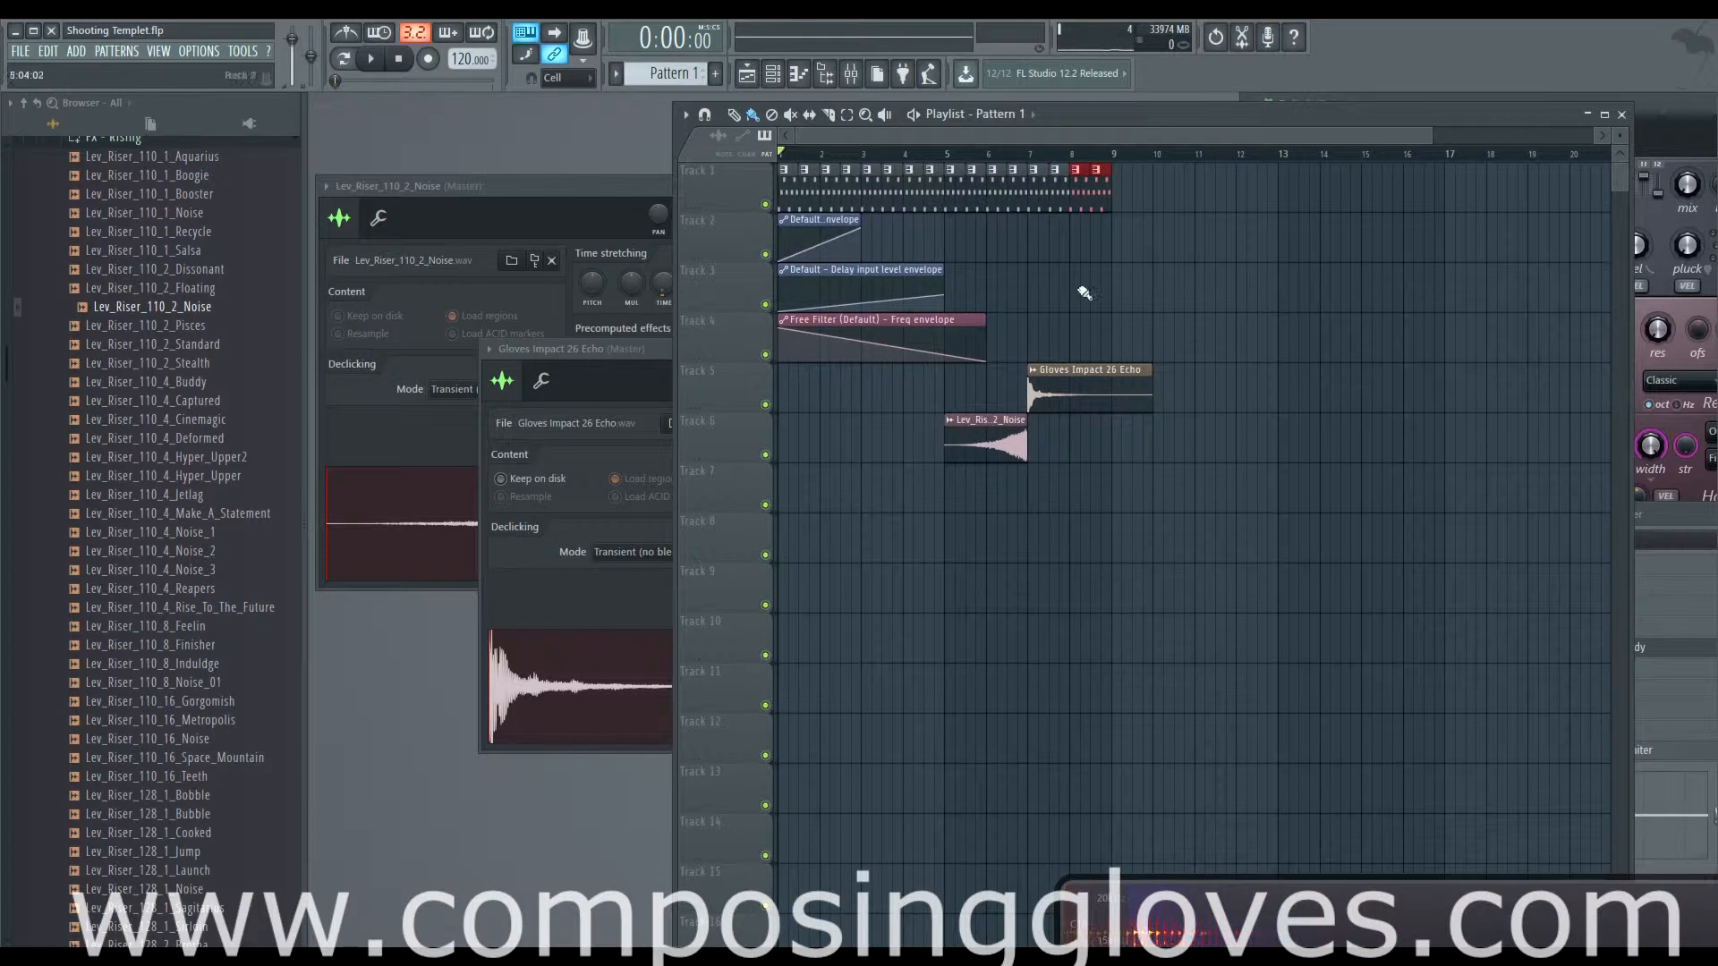
pyautogui.press('F6')
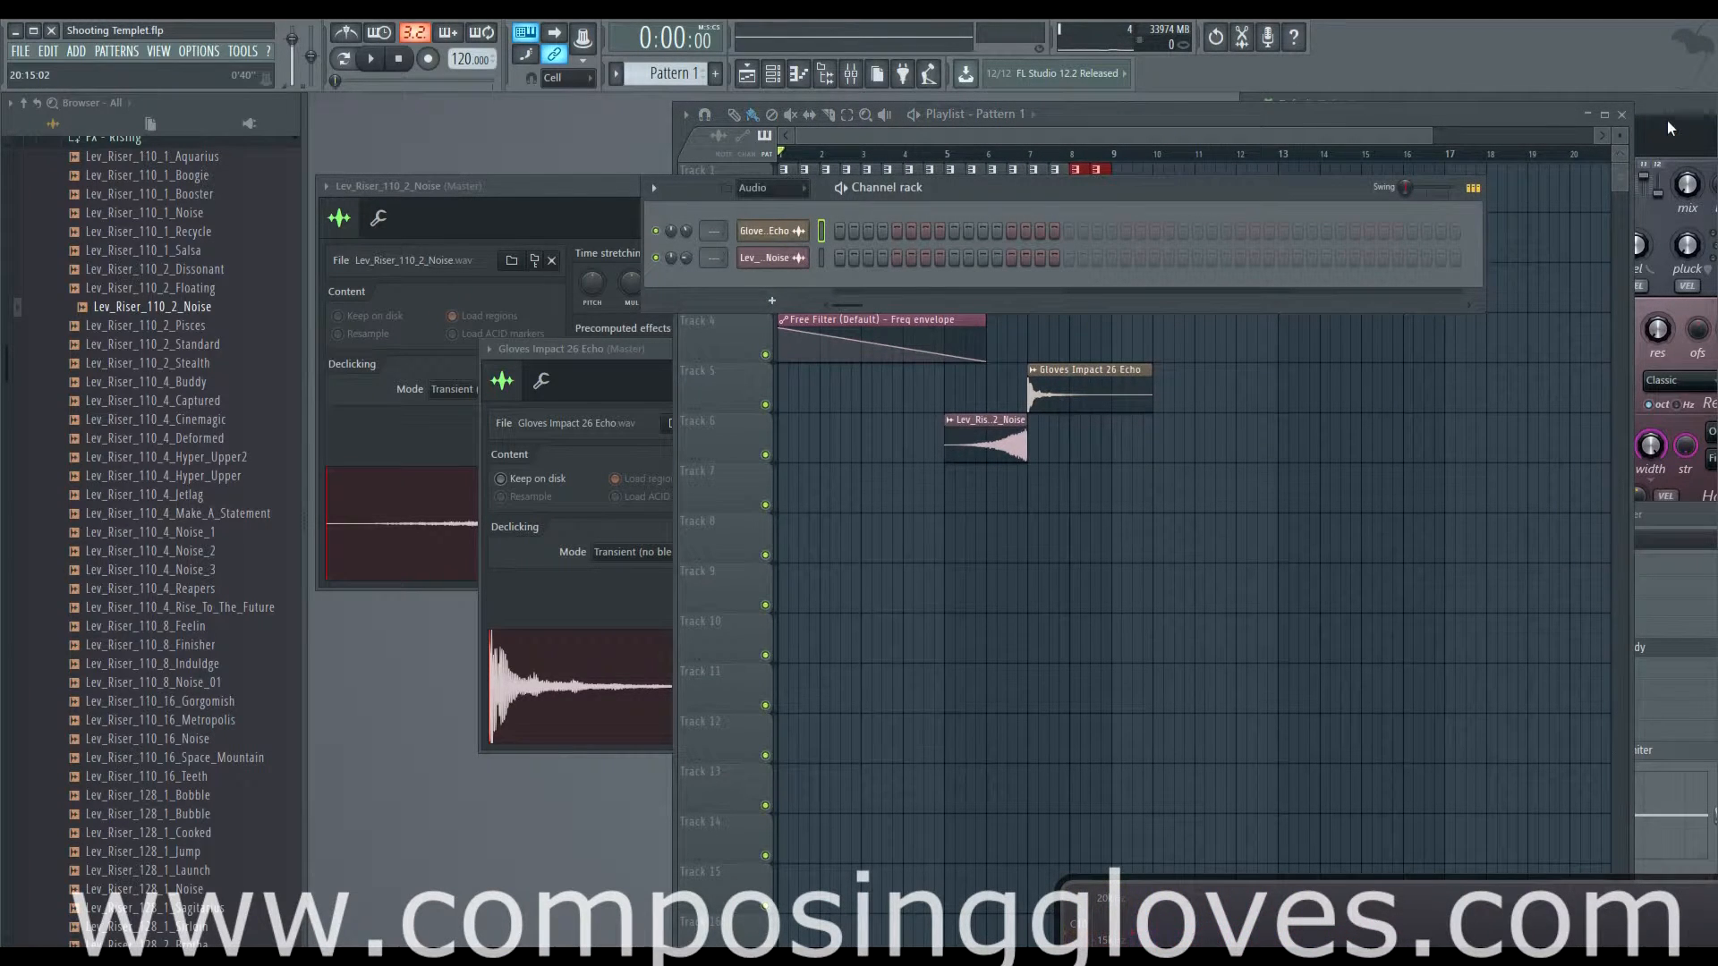
pyautogui.press('F9')
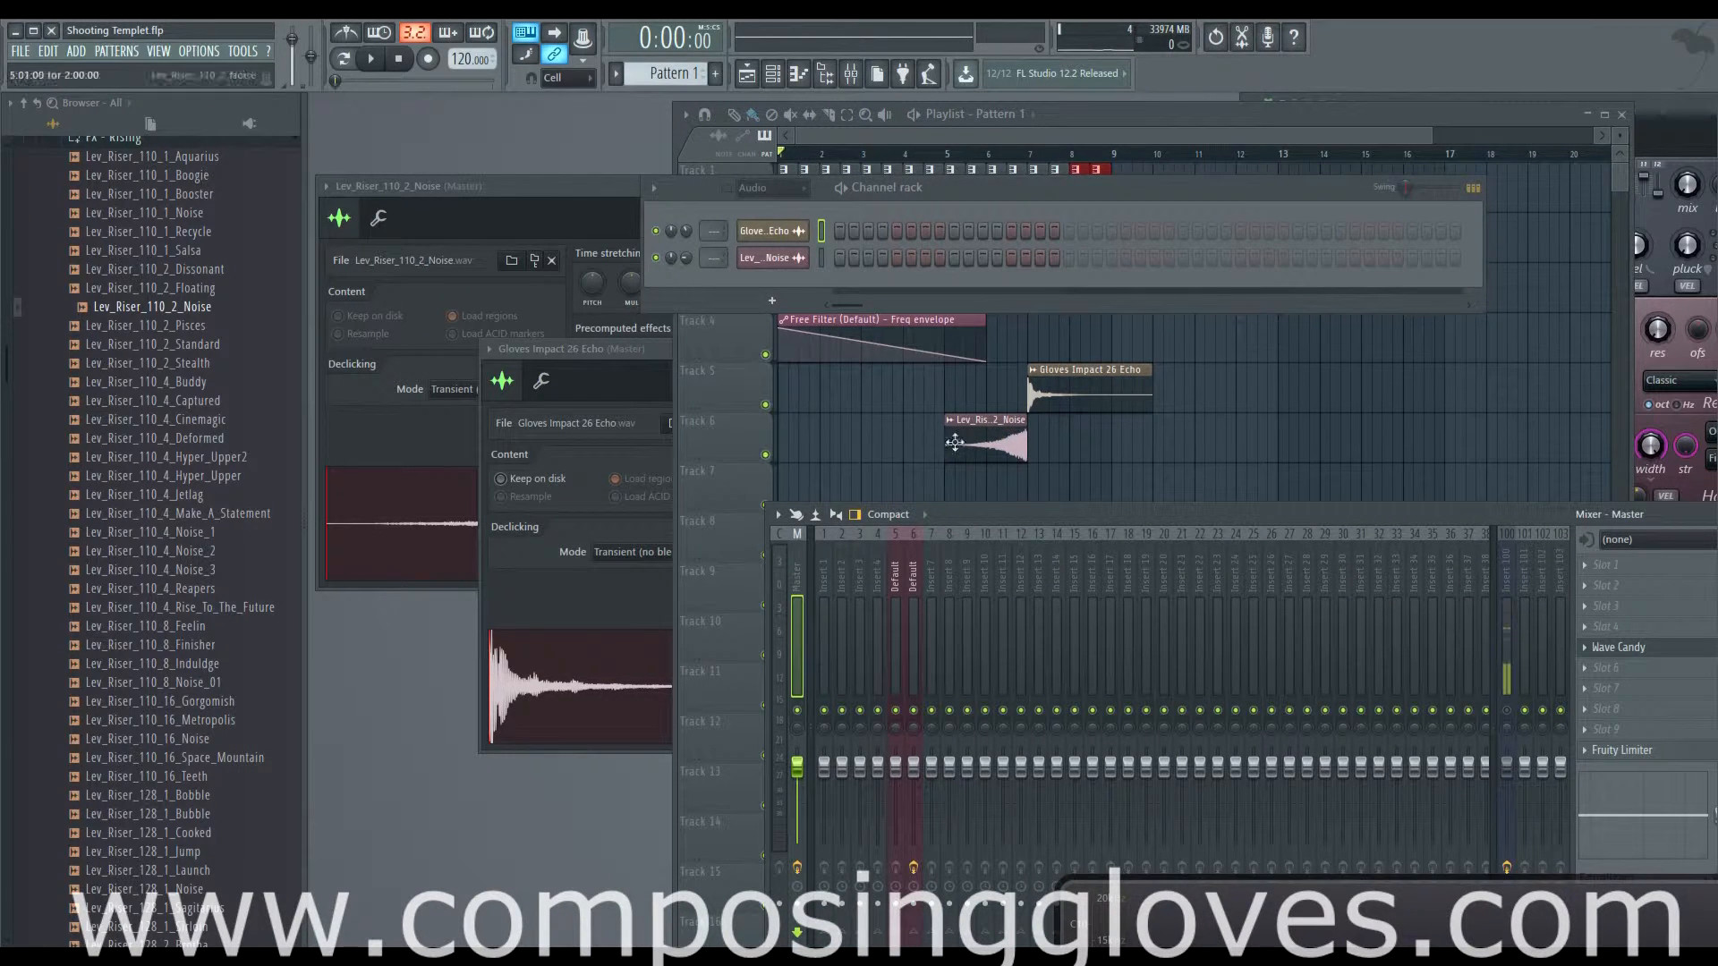
pyautogui.scroll(4, 134, 376)
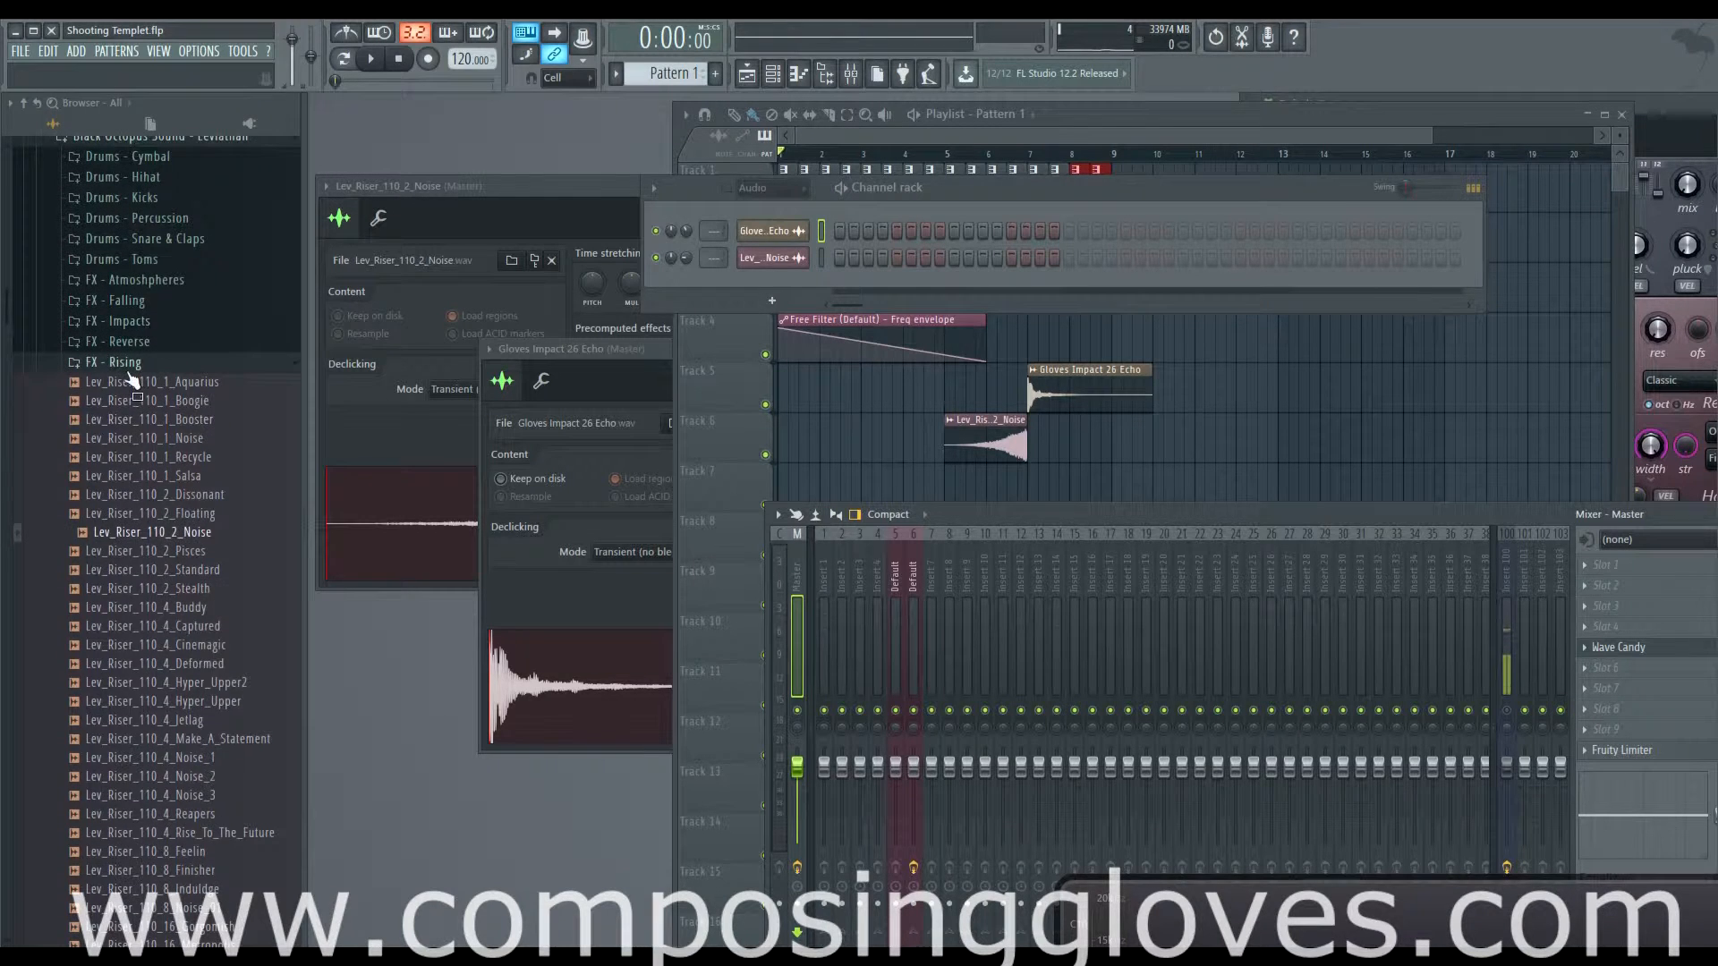
pyautogui.click(128, 367)
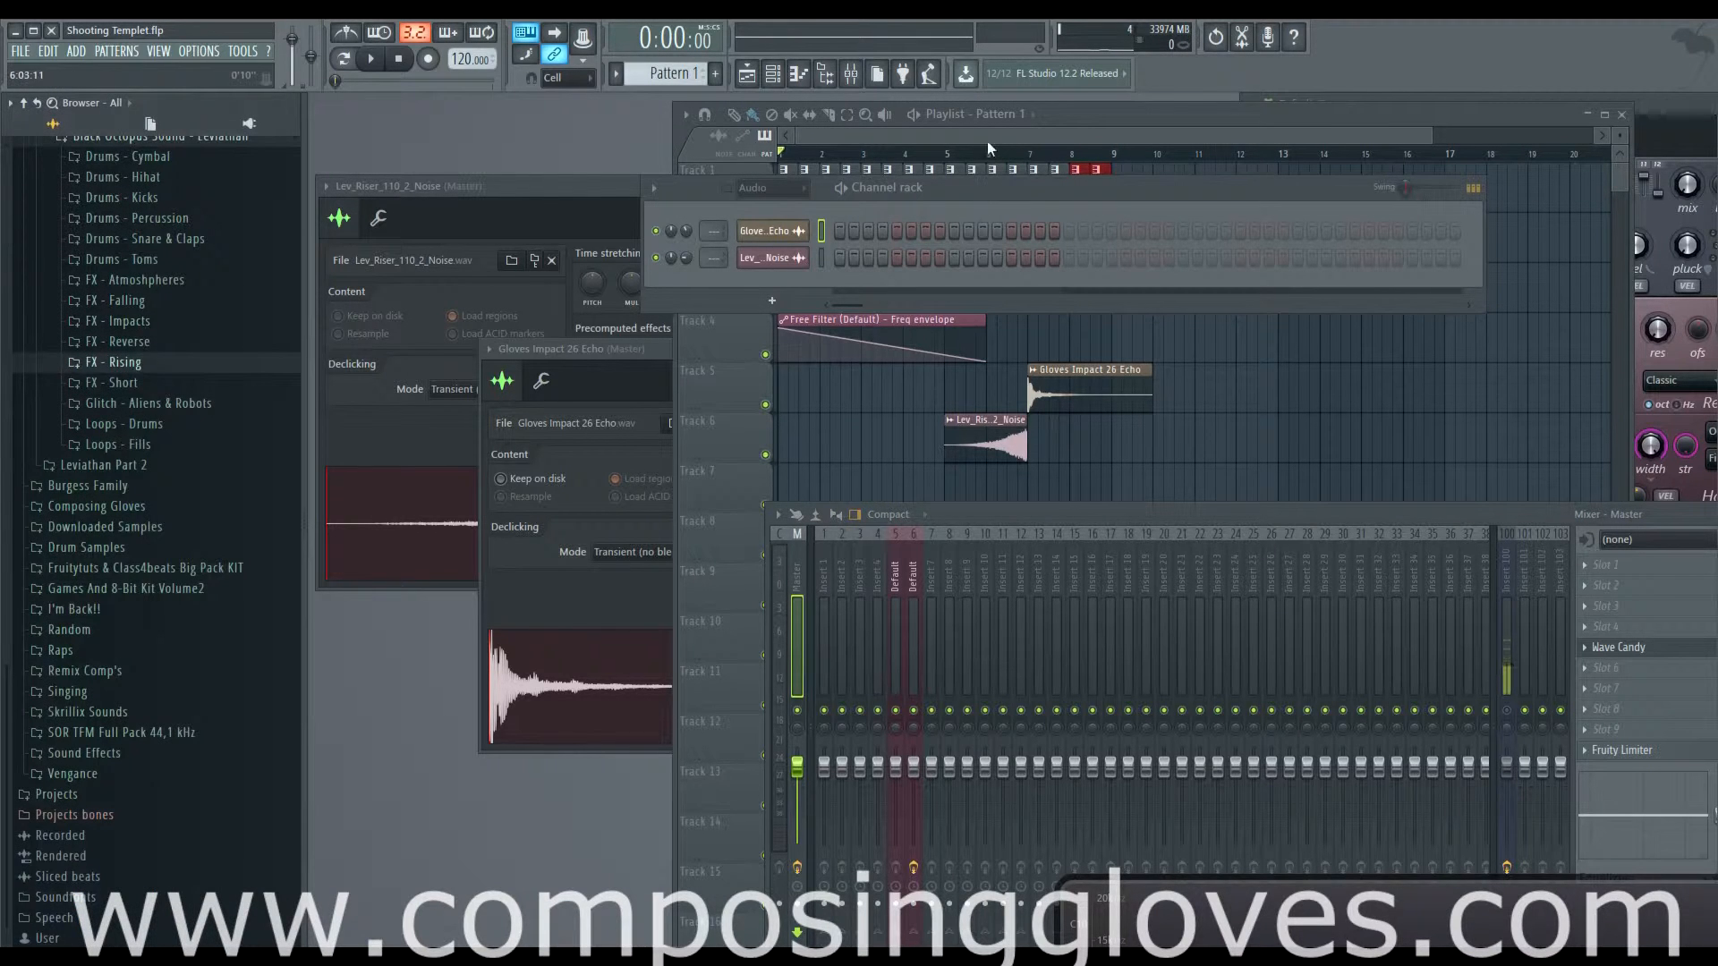
pyautogui.press('F9')
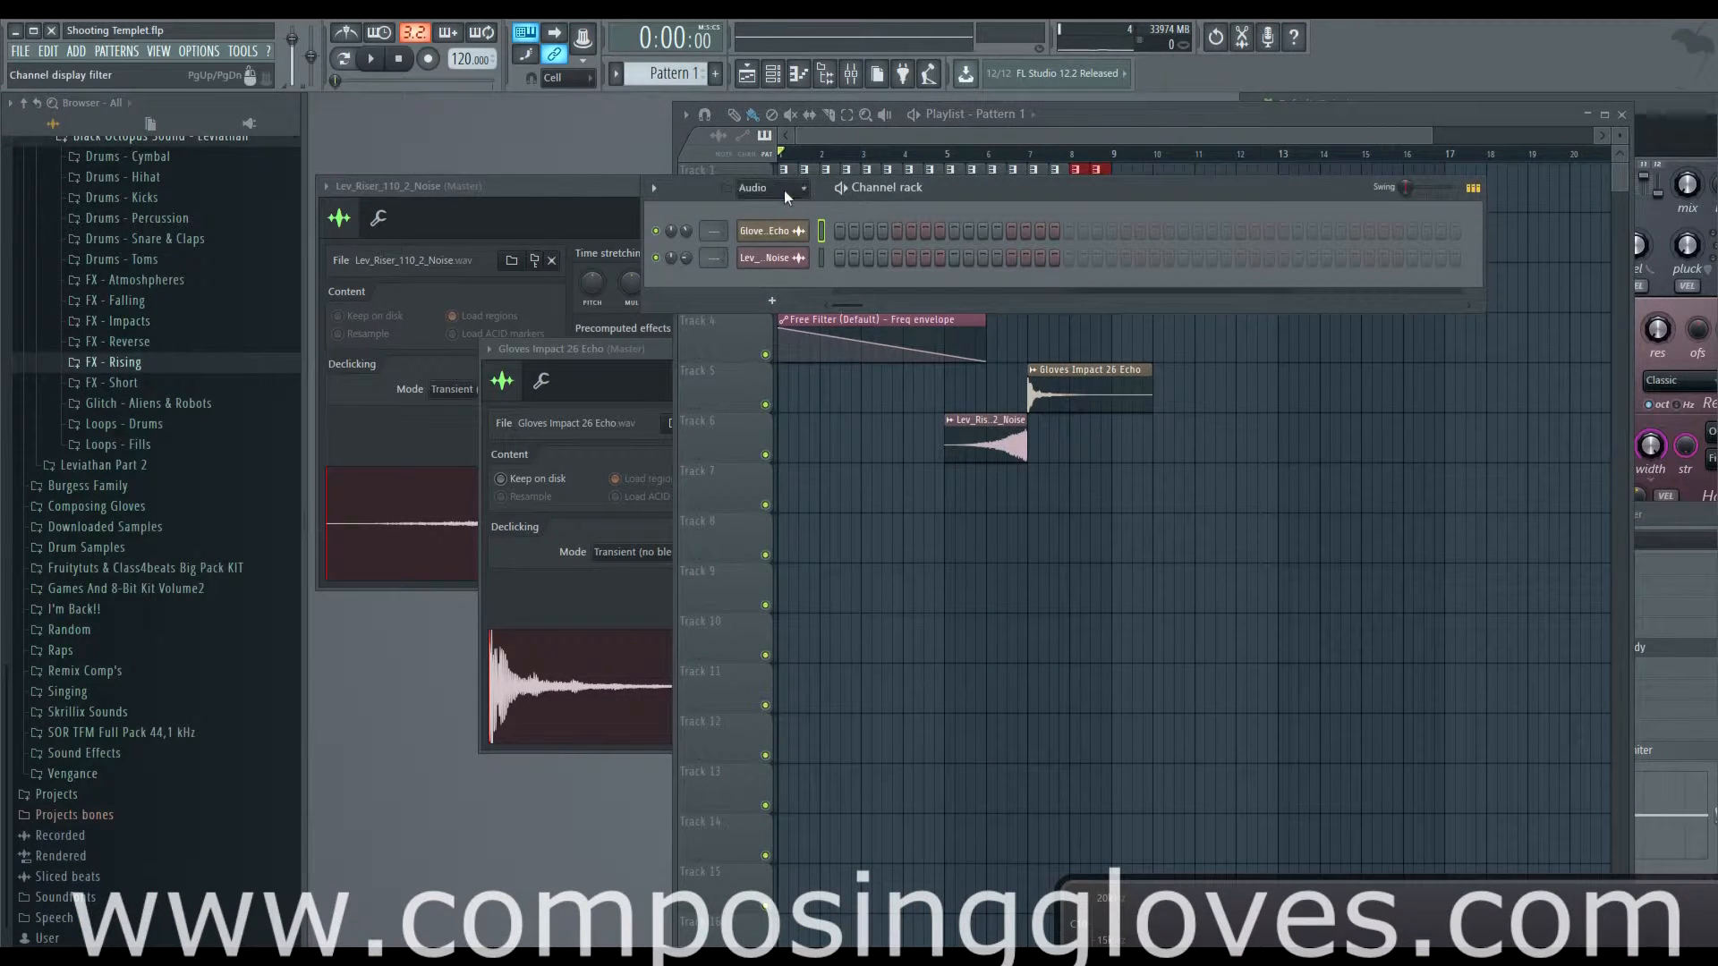
pyautogui.click(781, 215)
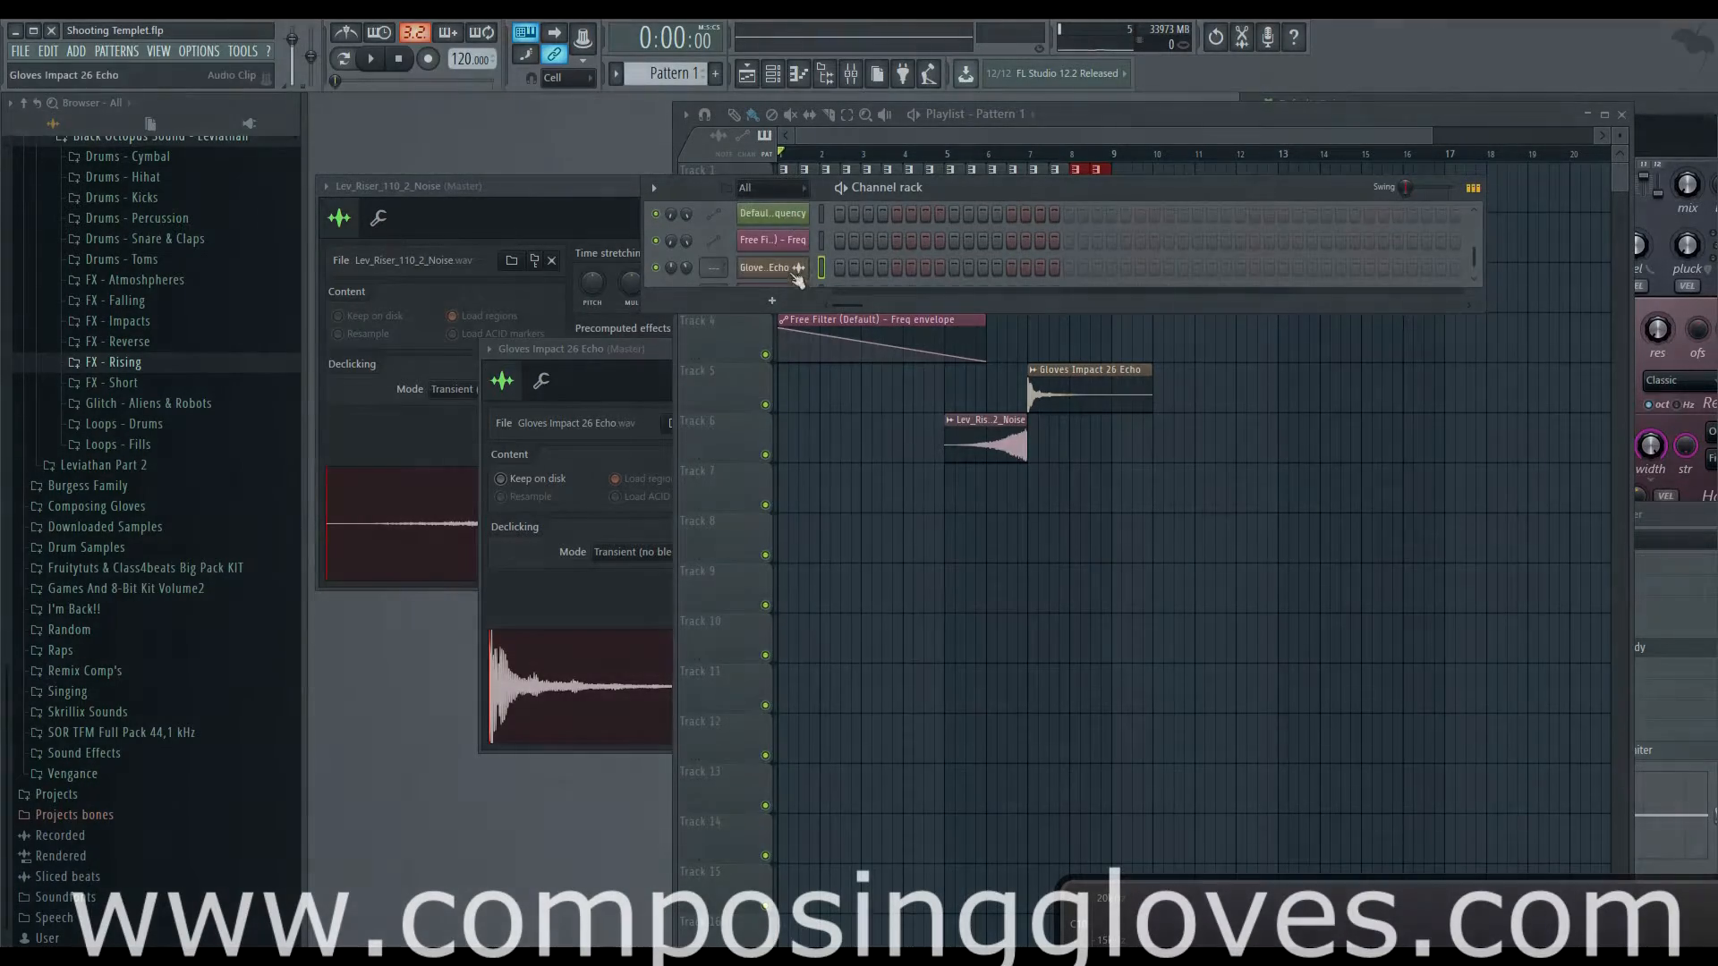